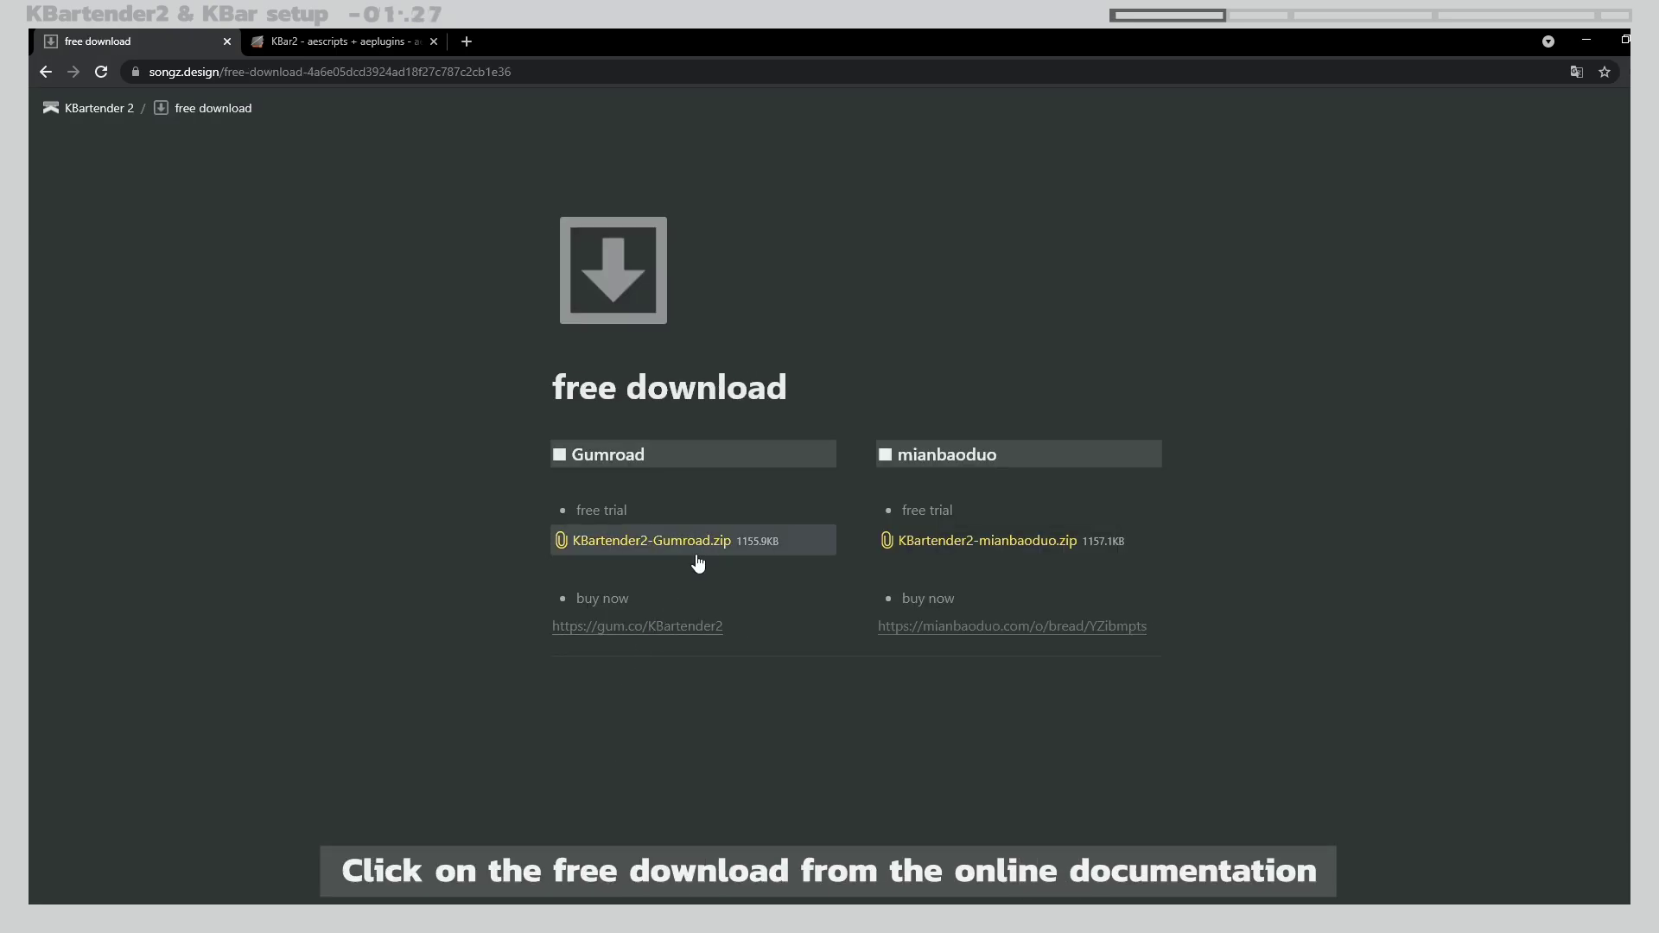
- Switch to the Downloads folder in File Explorer and extract the KBartender2_Gumroad.zip archive there
key(super+Tab)
click(937, 270)
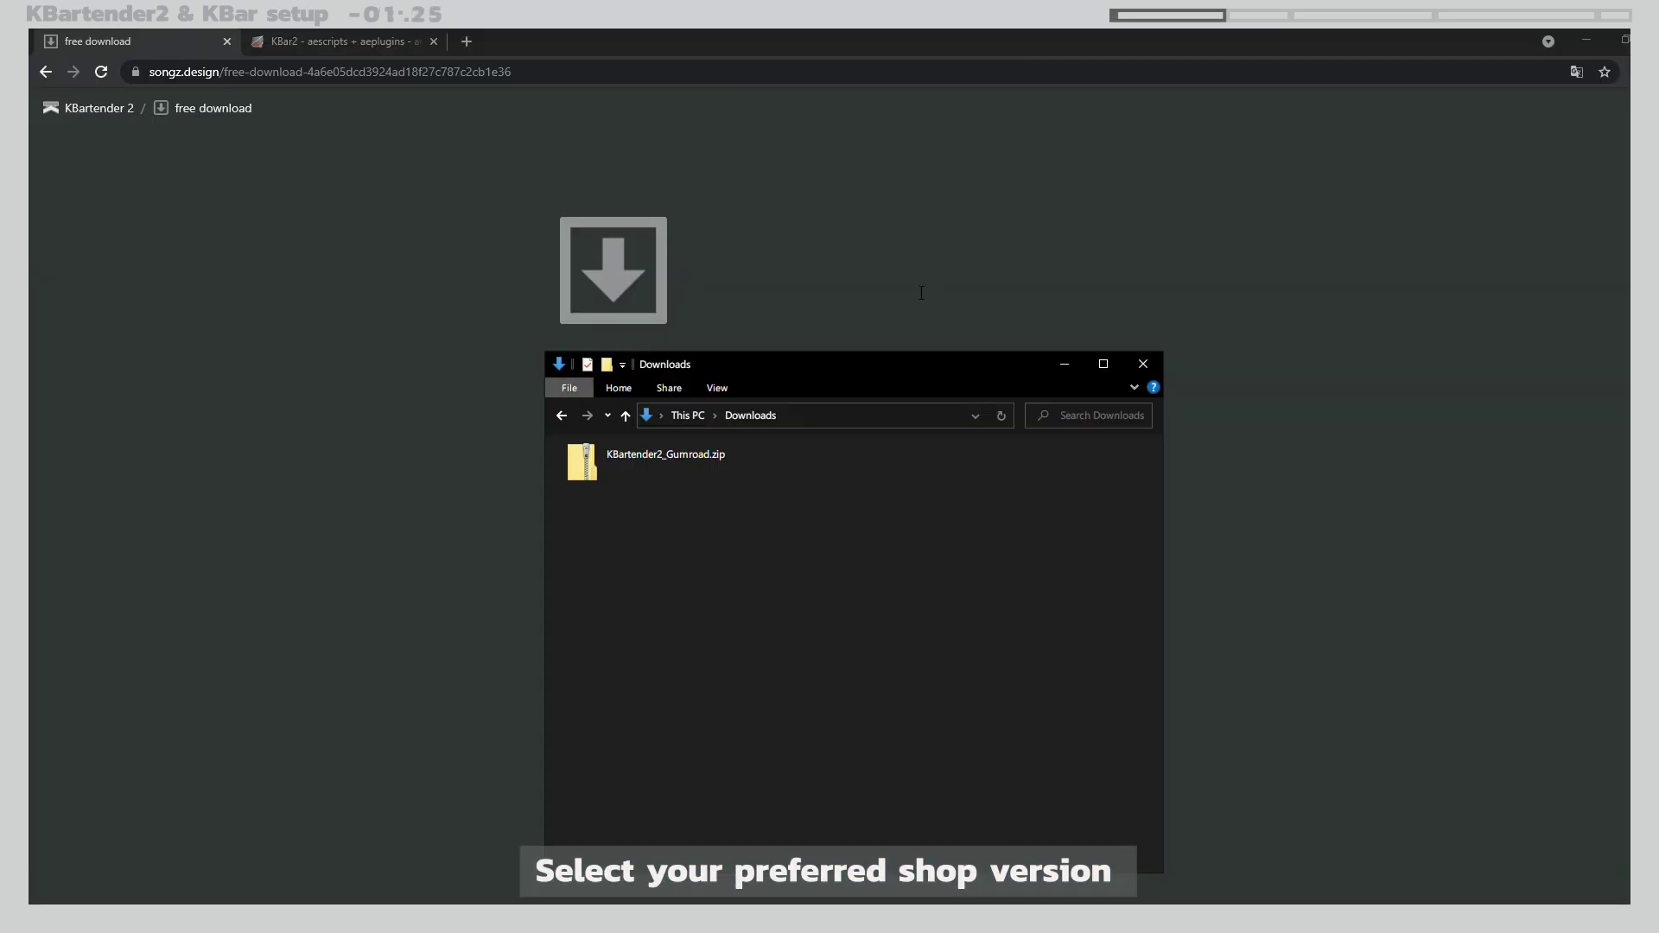
click(718, 479)
click(830, 373)
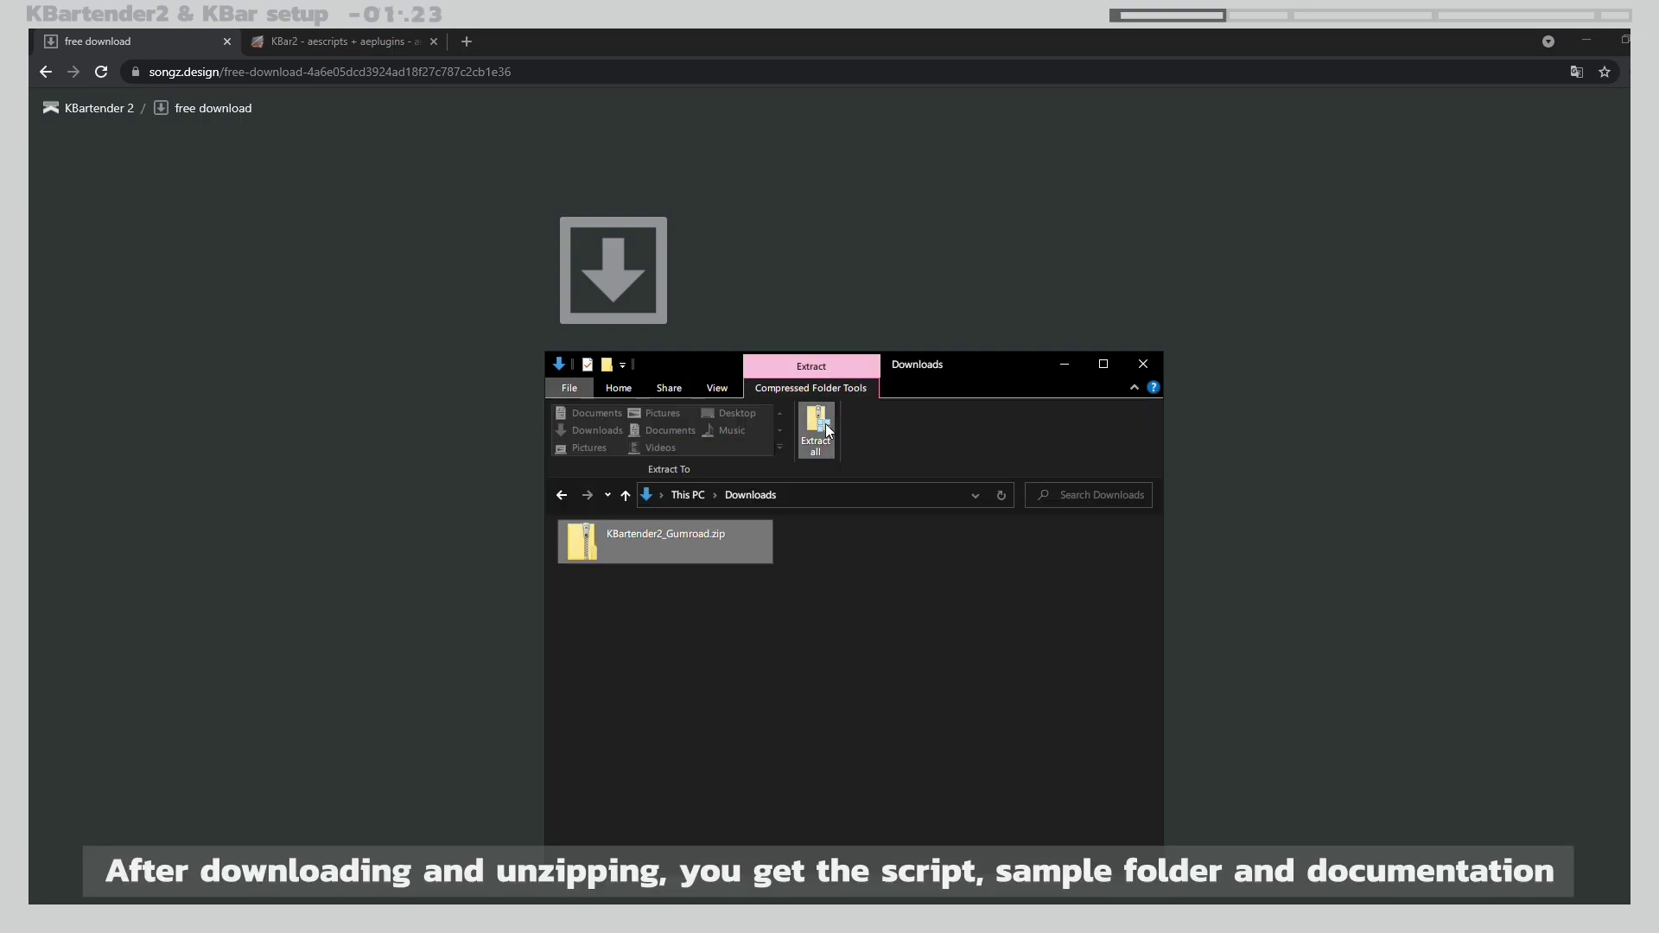
click(826, 423)
click(995, 668)
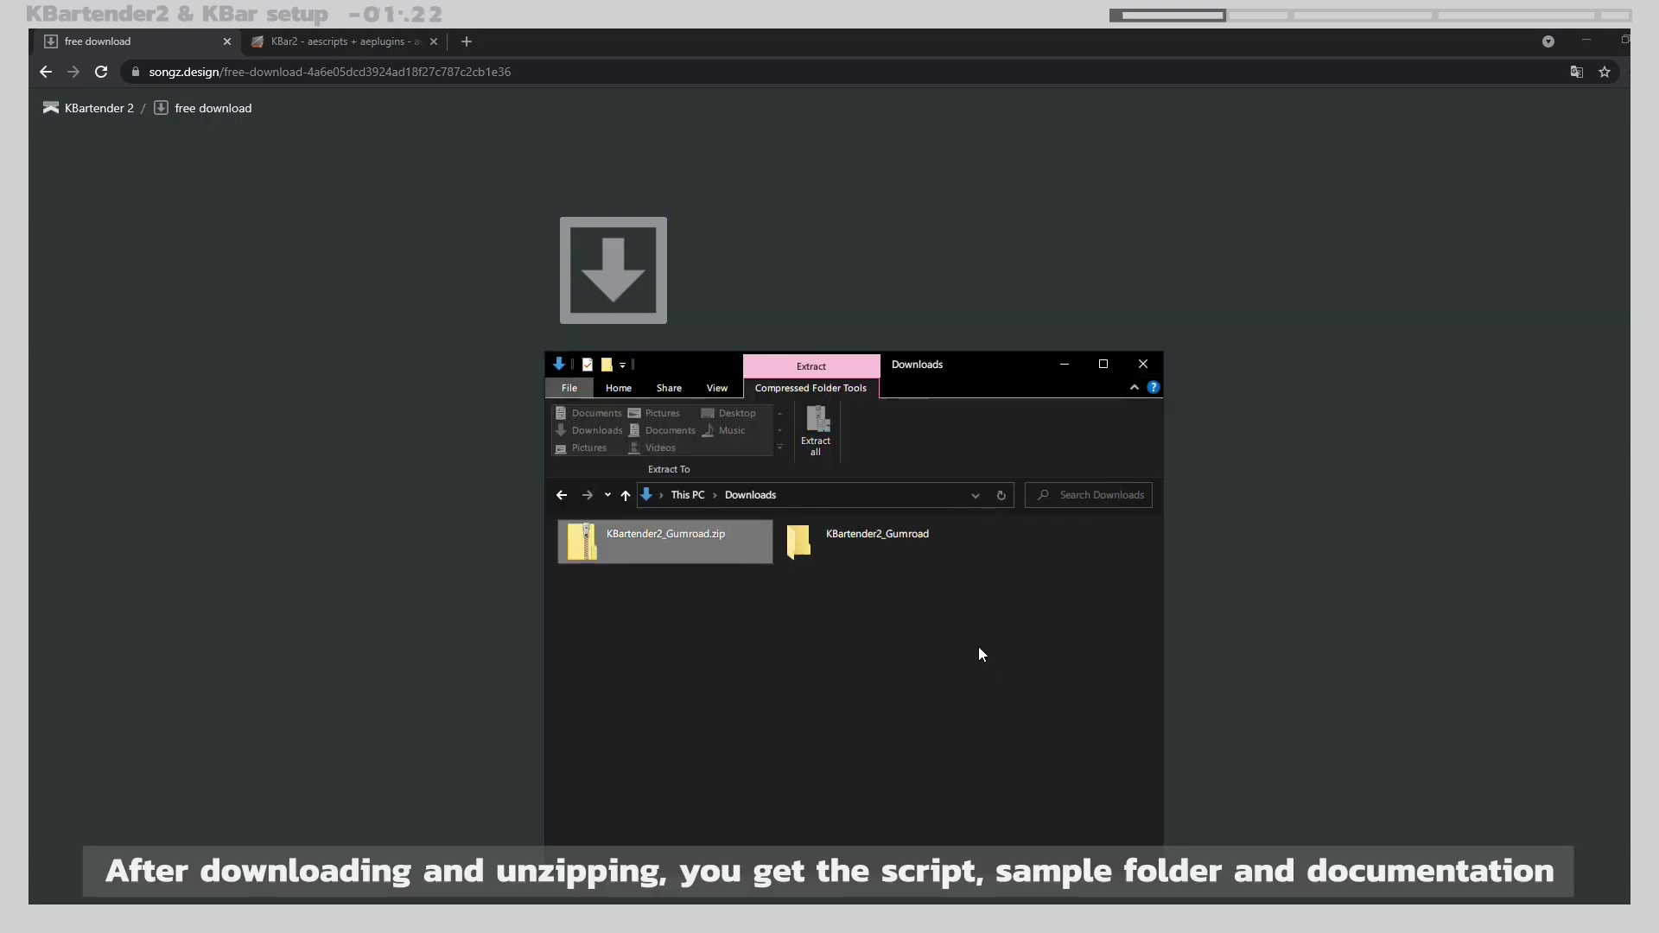
- Look through the extracted KBartender2_Gumroad folder and the user guides in its Readme subfolder
double_click(881, 545)
double_click(673, 568)
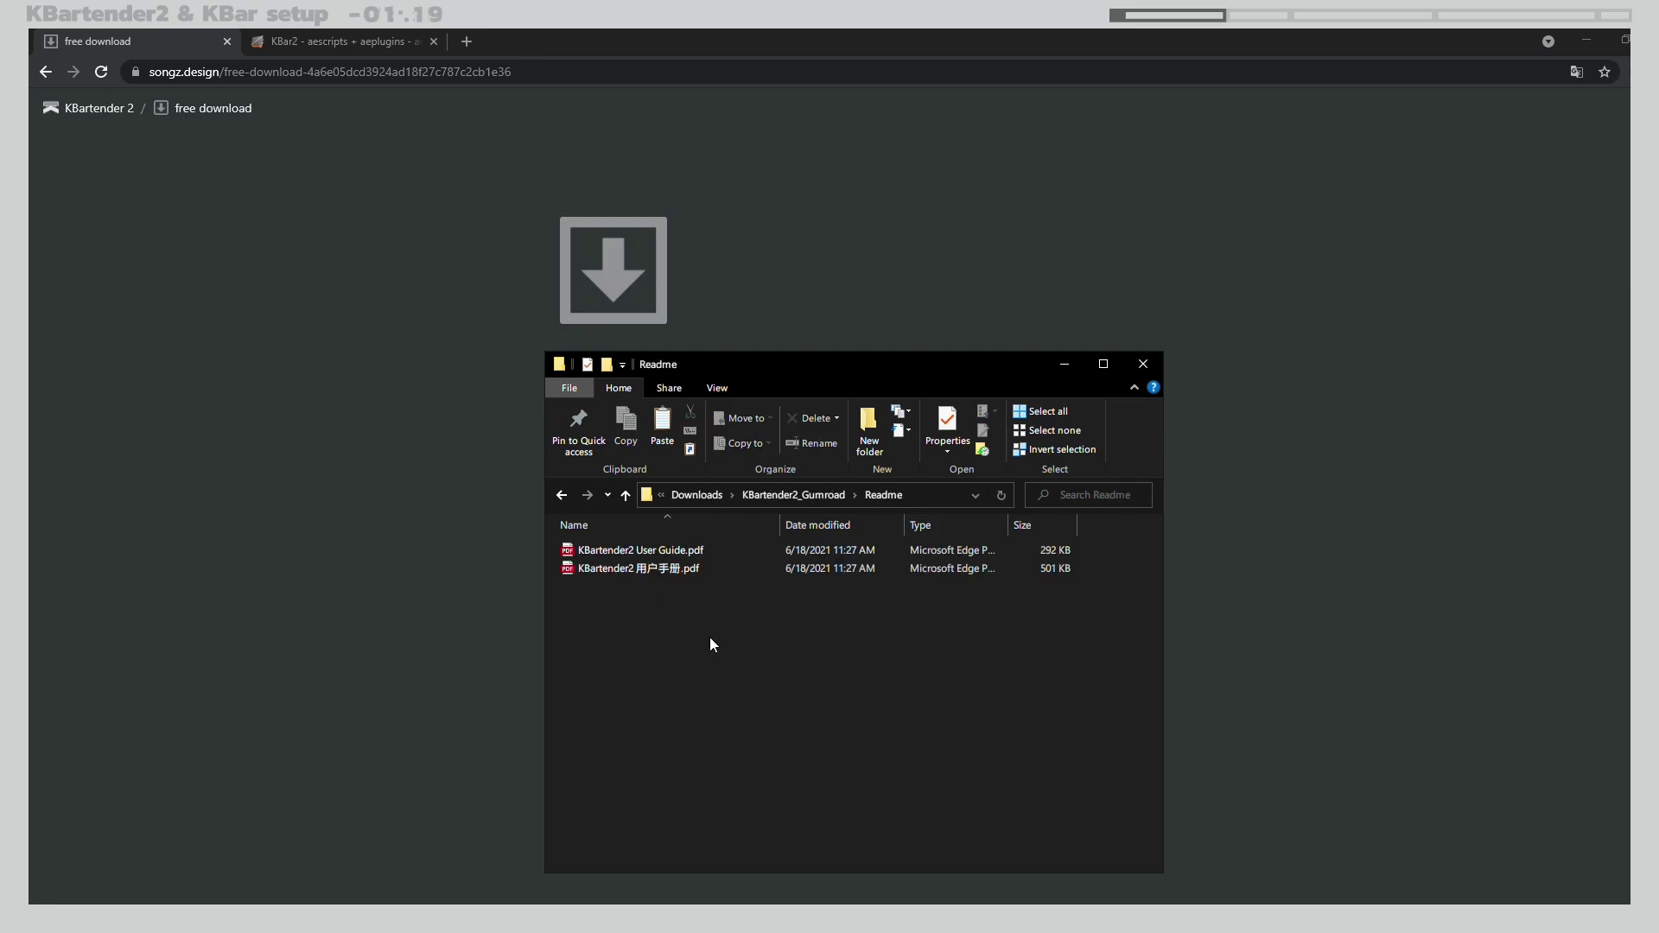
key(alt+Left)
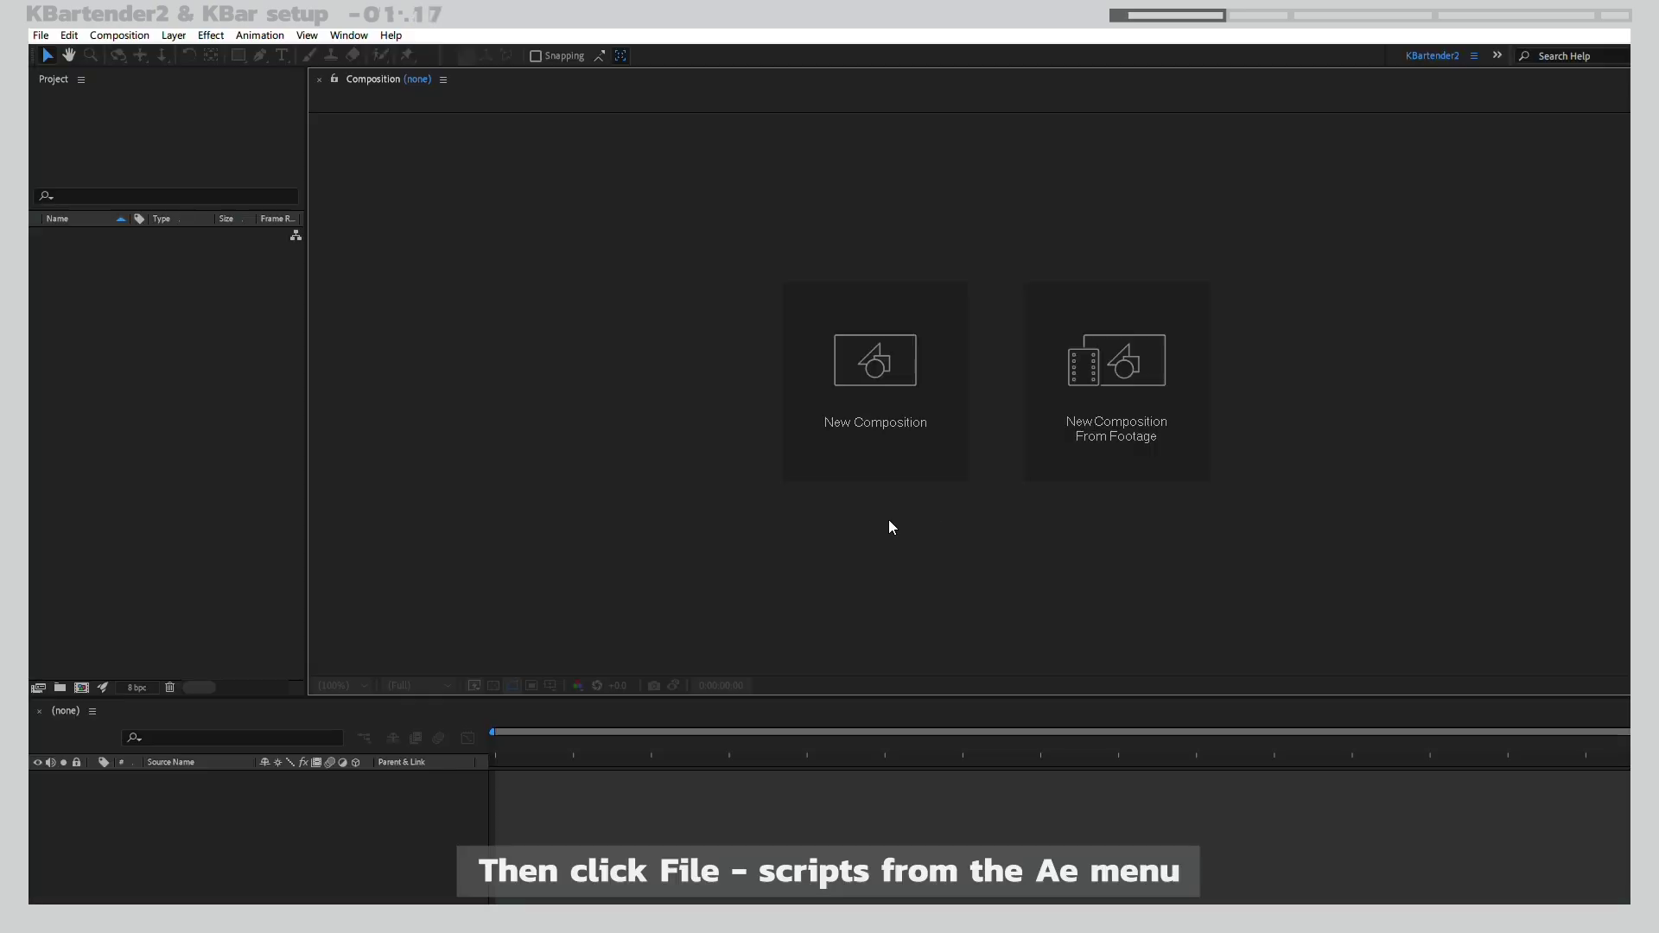
- Install the KBartender2.jsxbin script file from the KBartender2_Gumroad folder into After Effects, overwriting the existing copy
click(40, 39)
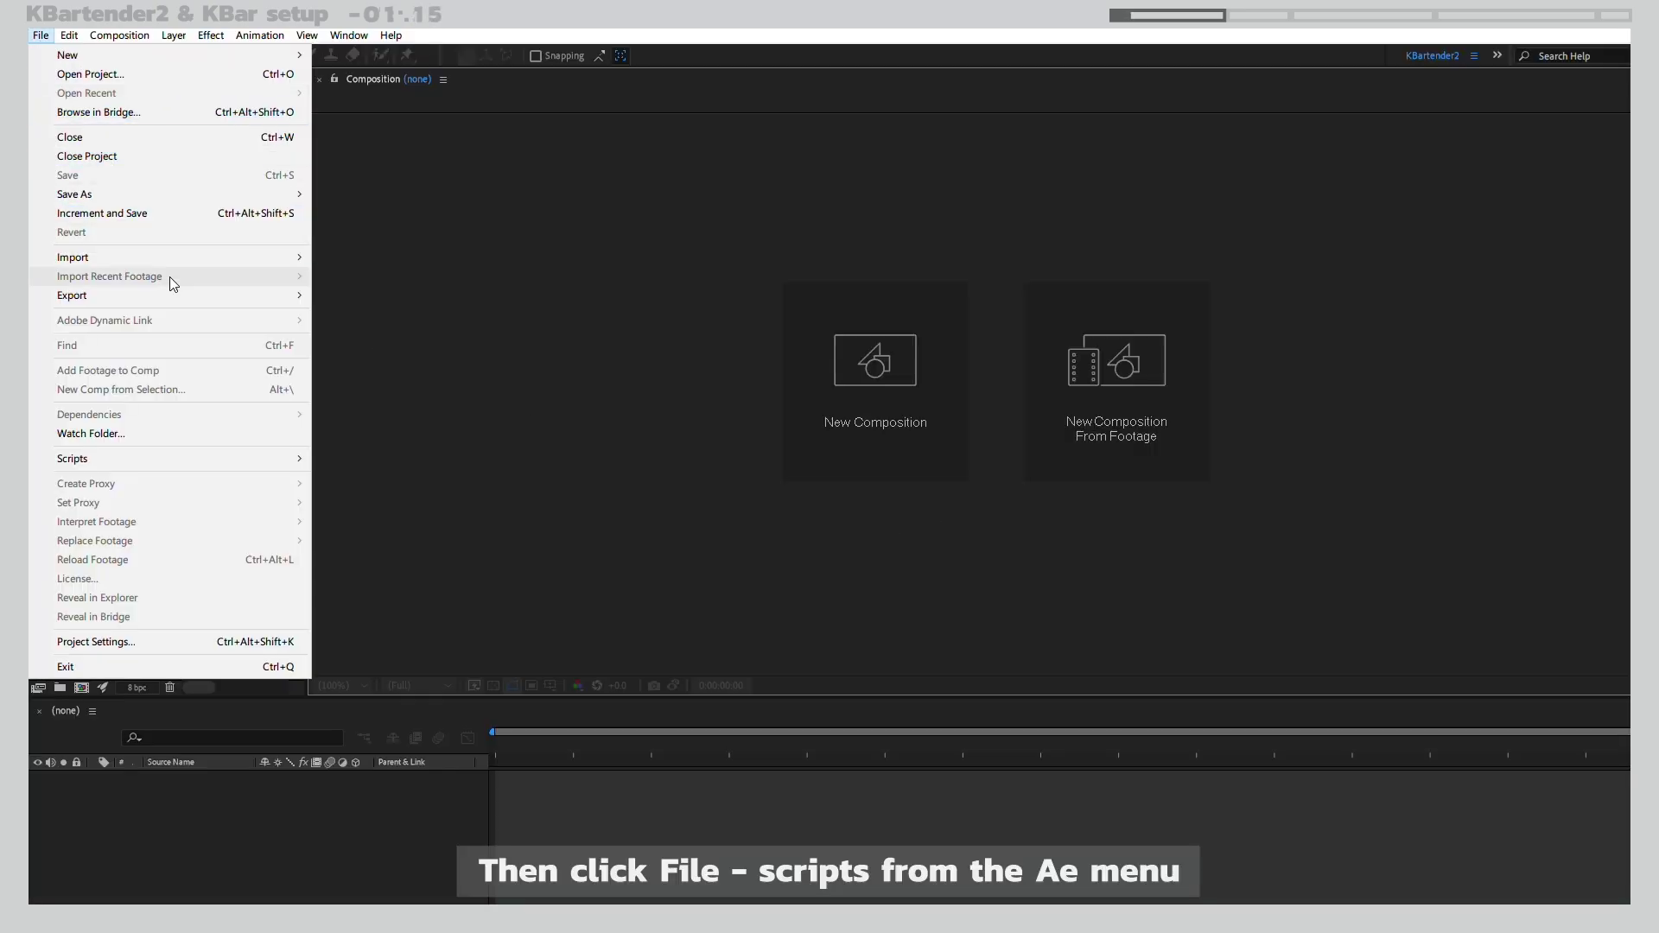
mouse_move(253, 461)
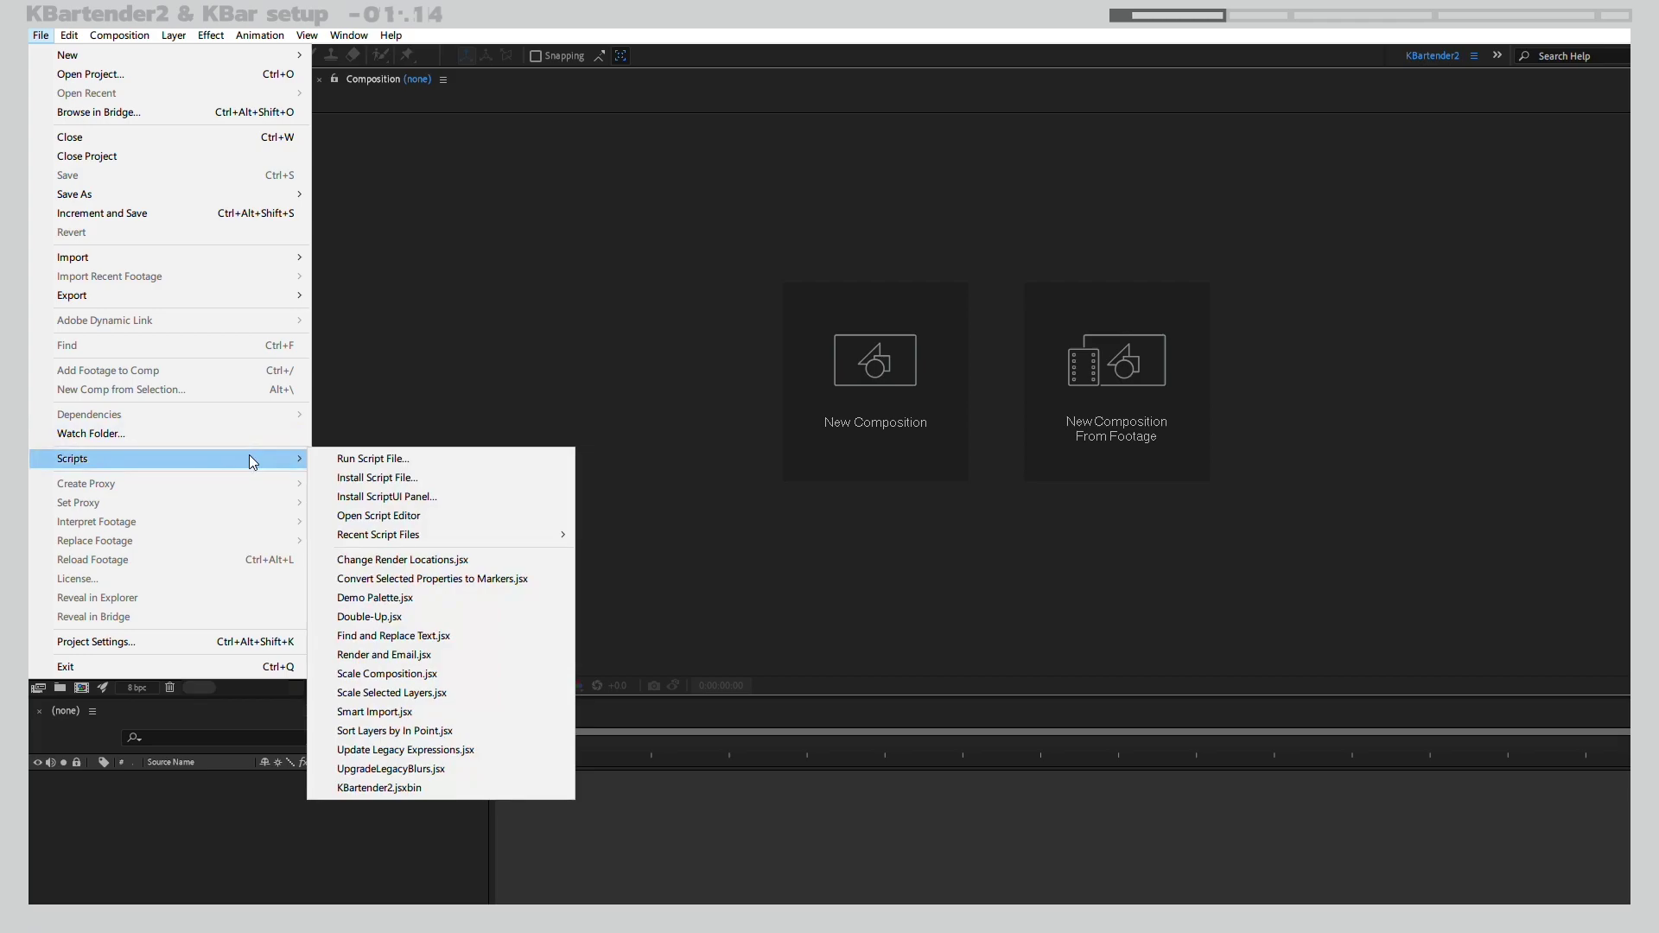
click(468, 480)
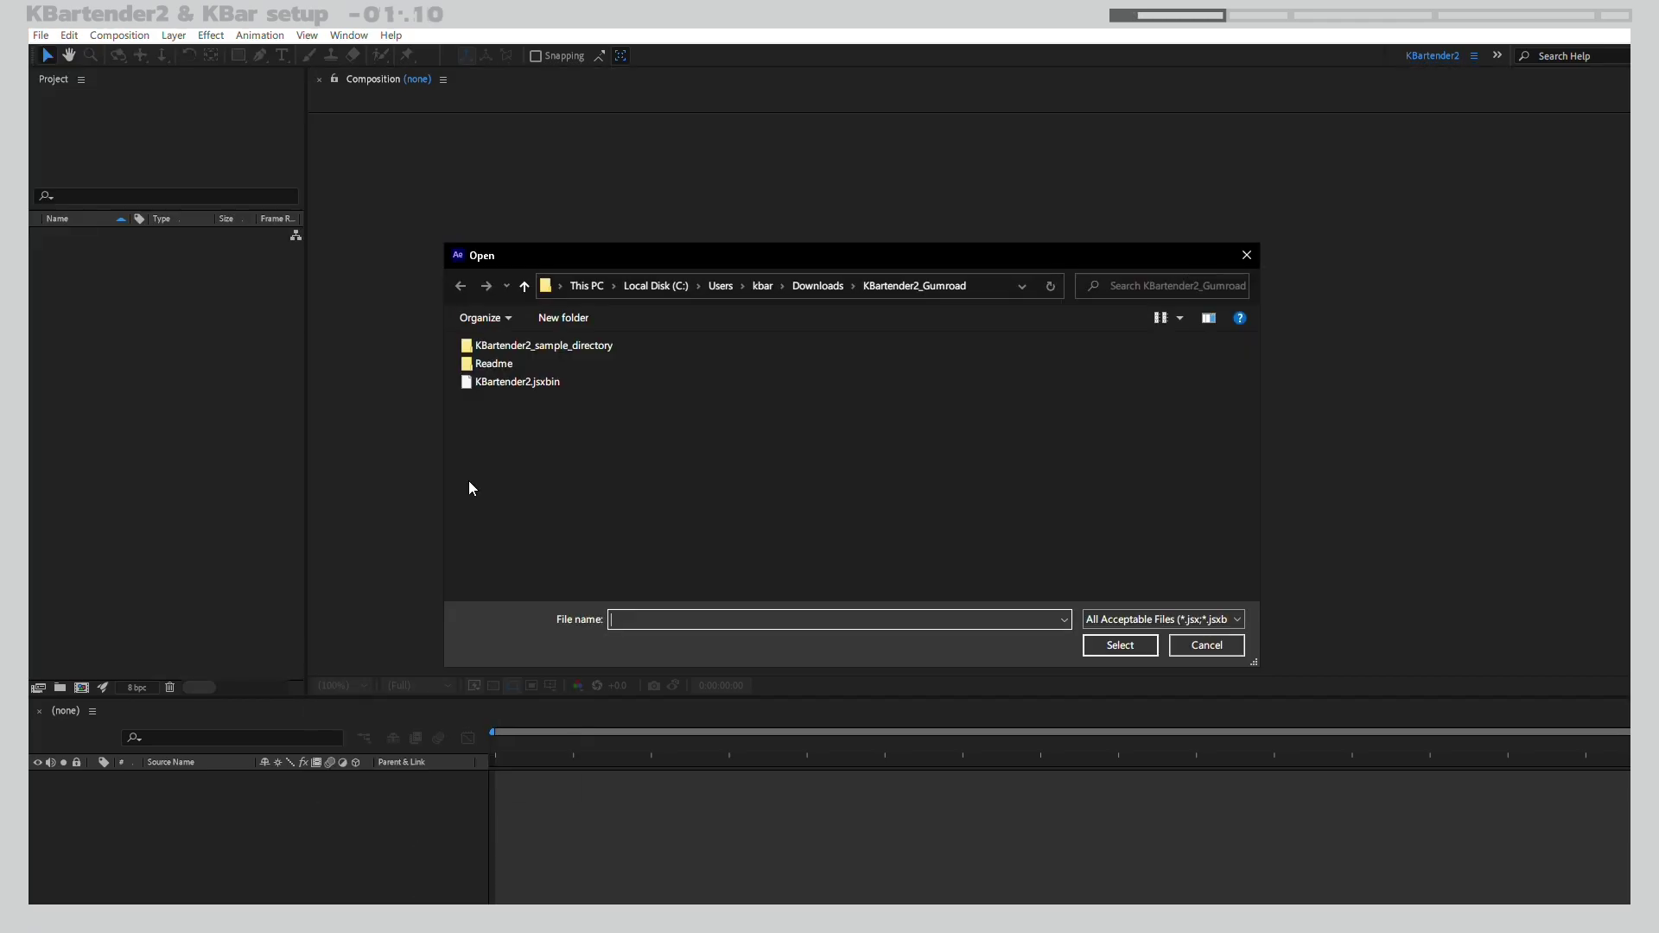
click(542, 387)
click(1107, 653)
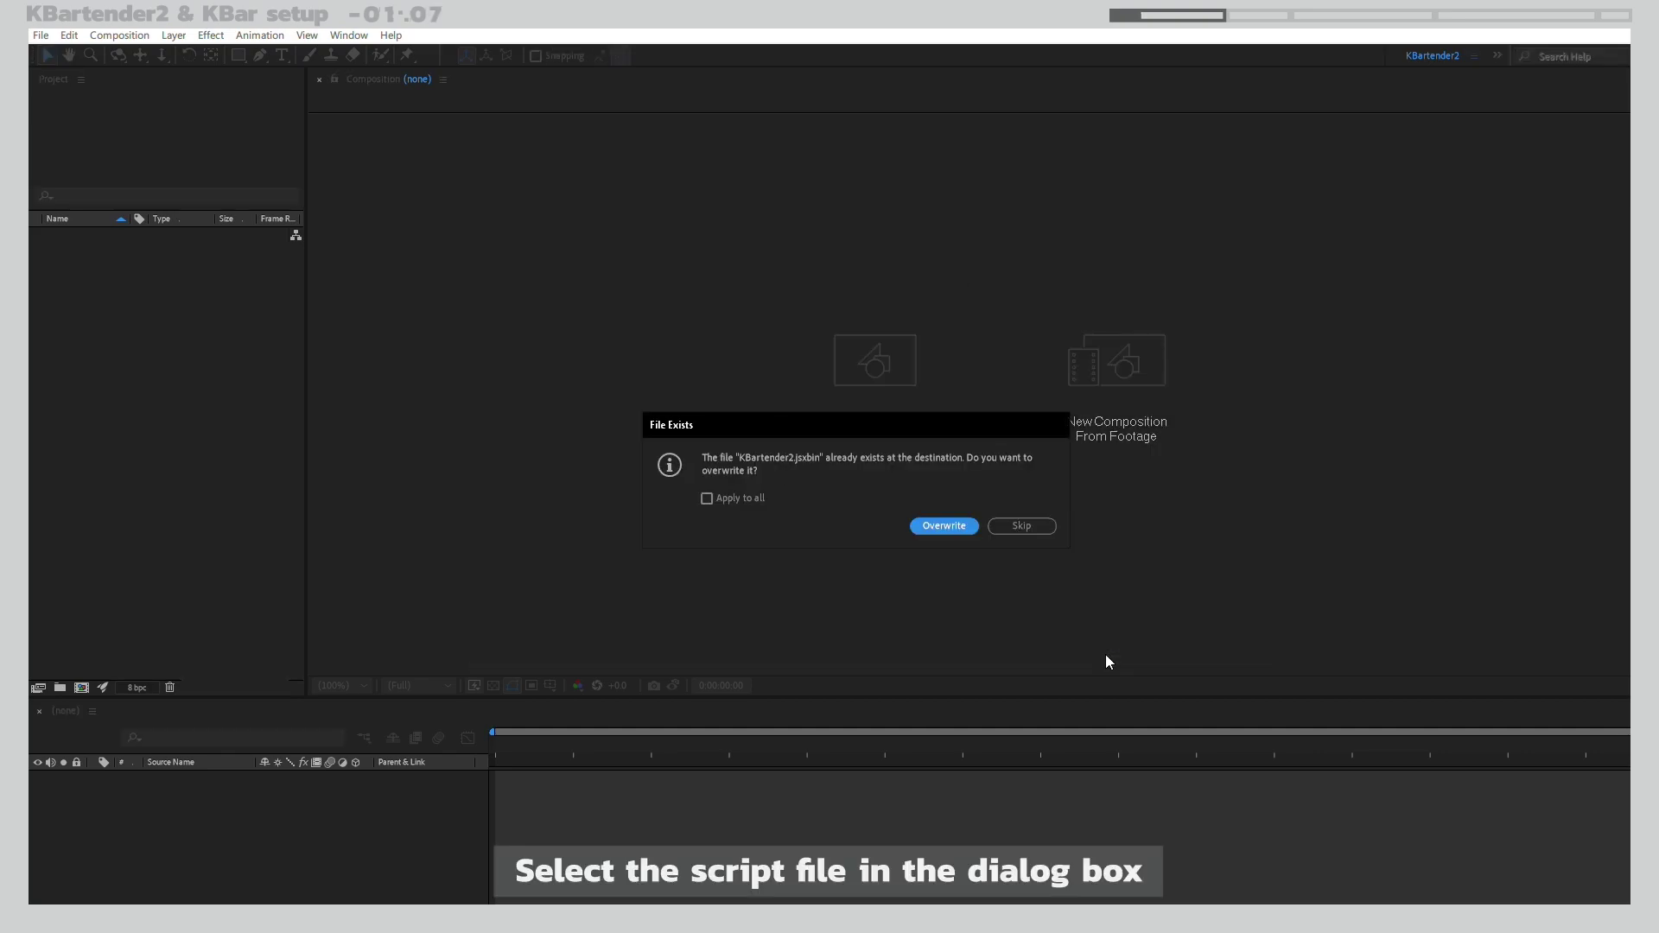
click(950, 526)
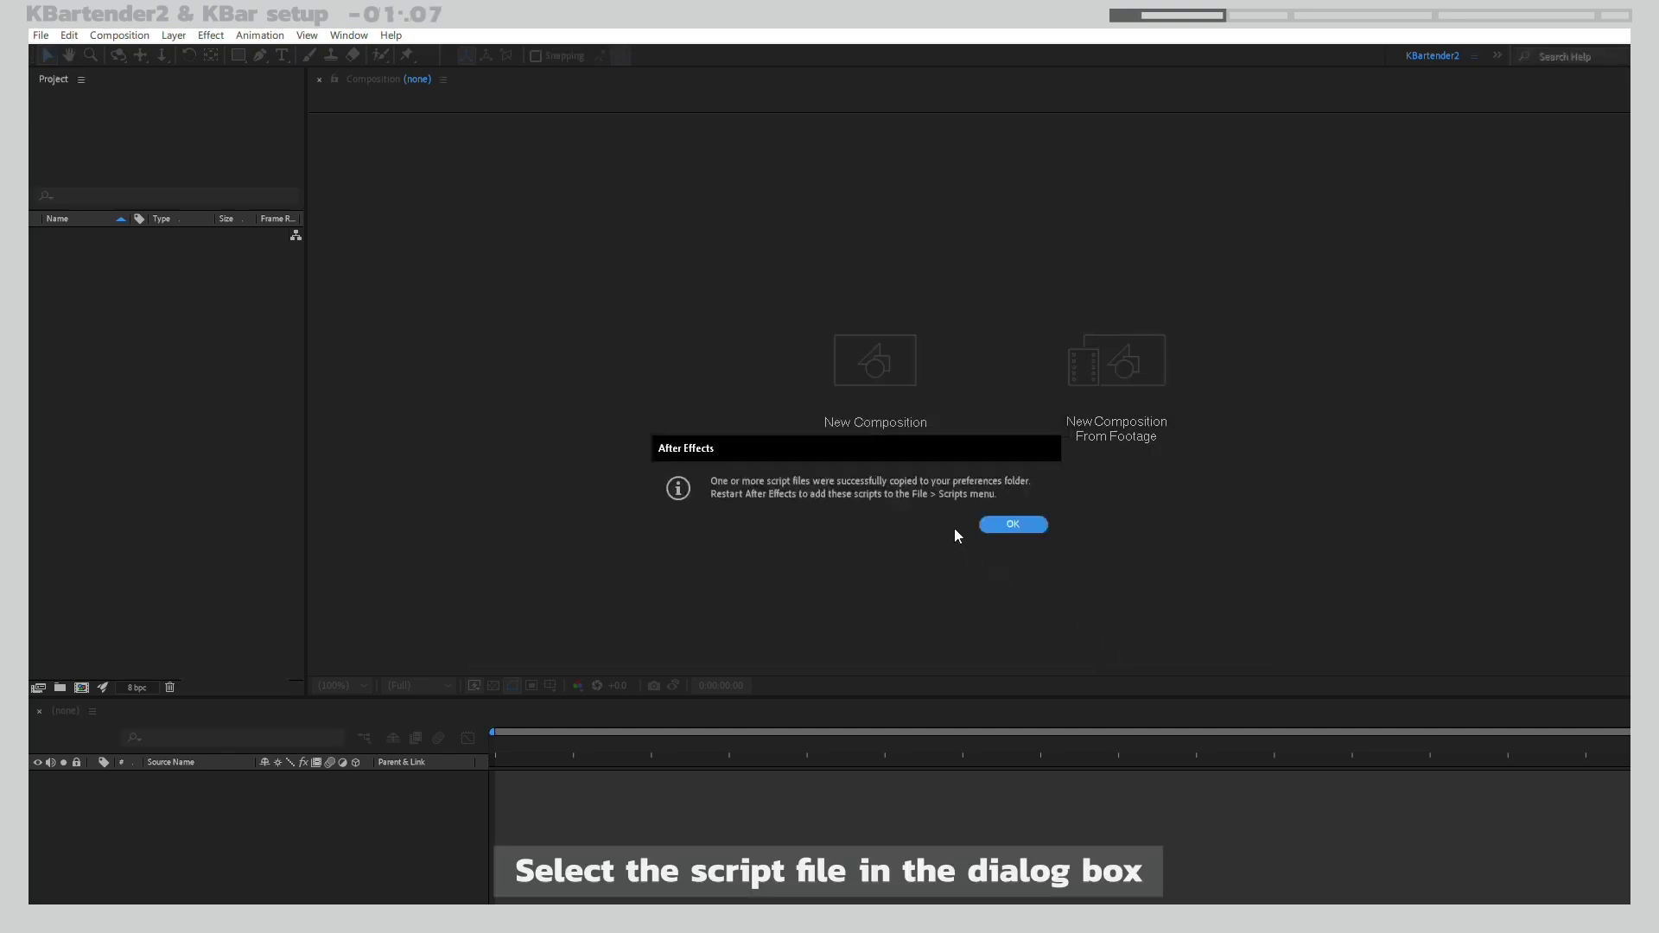
click(1012, 524)
- Launch the installed KBartender2.jsxbin script in trial mode
click(349, 36)
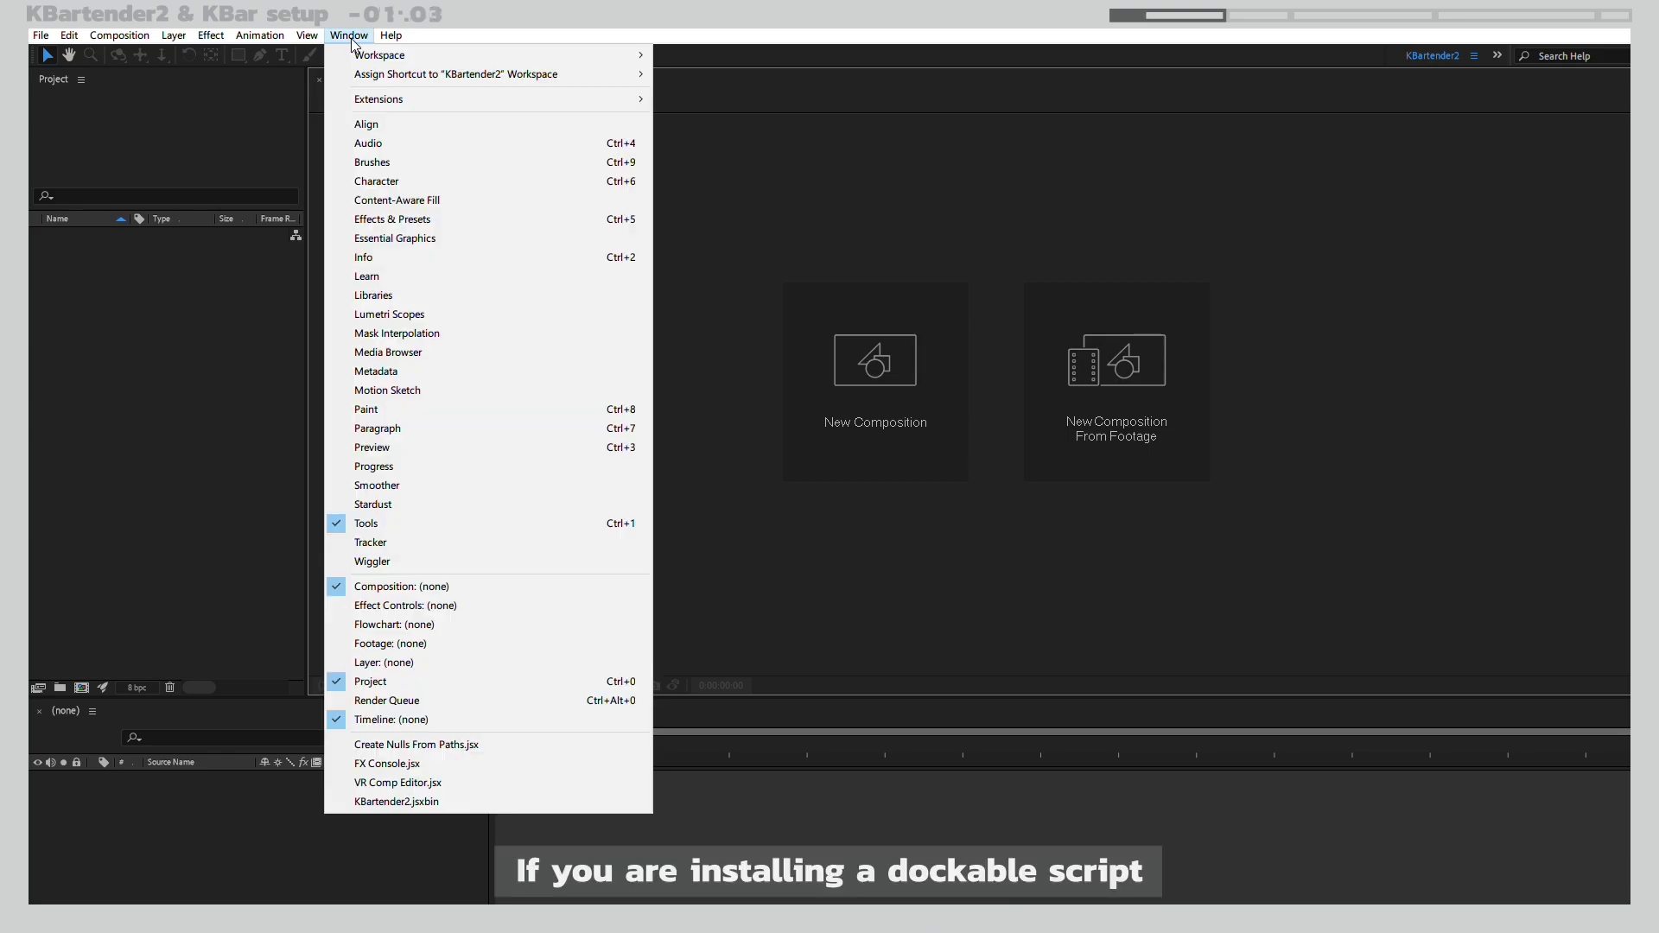
click(435, 801)
click(41, 35)
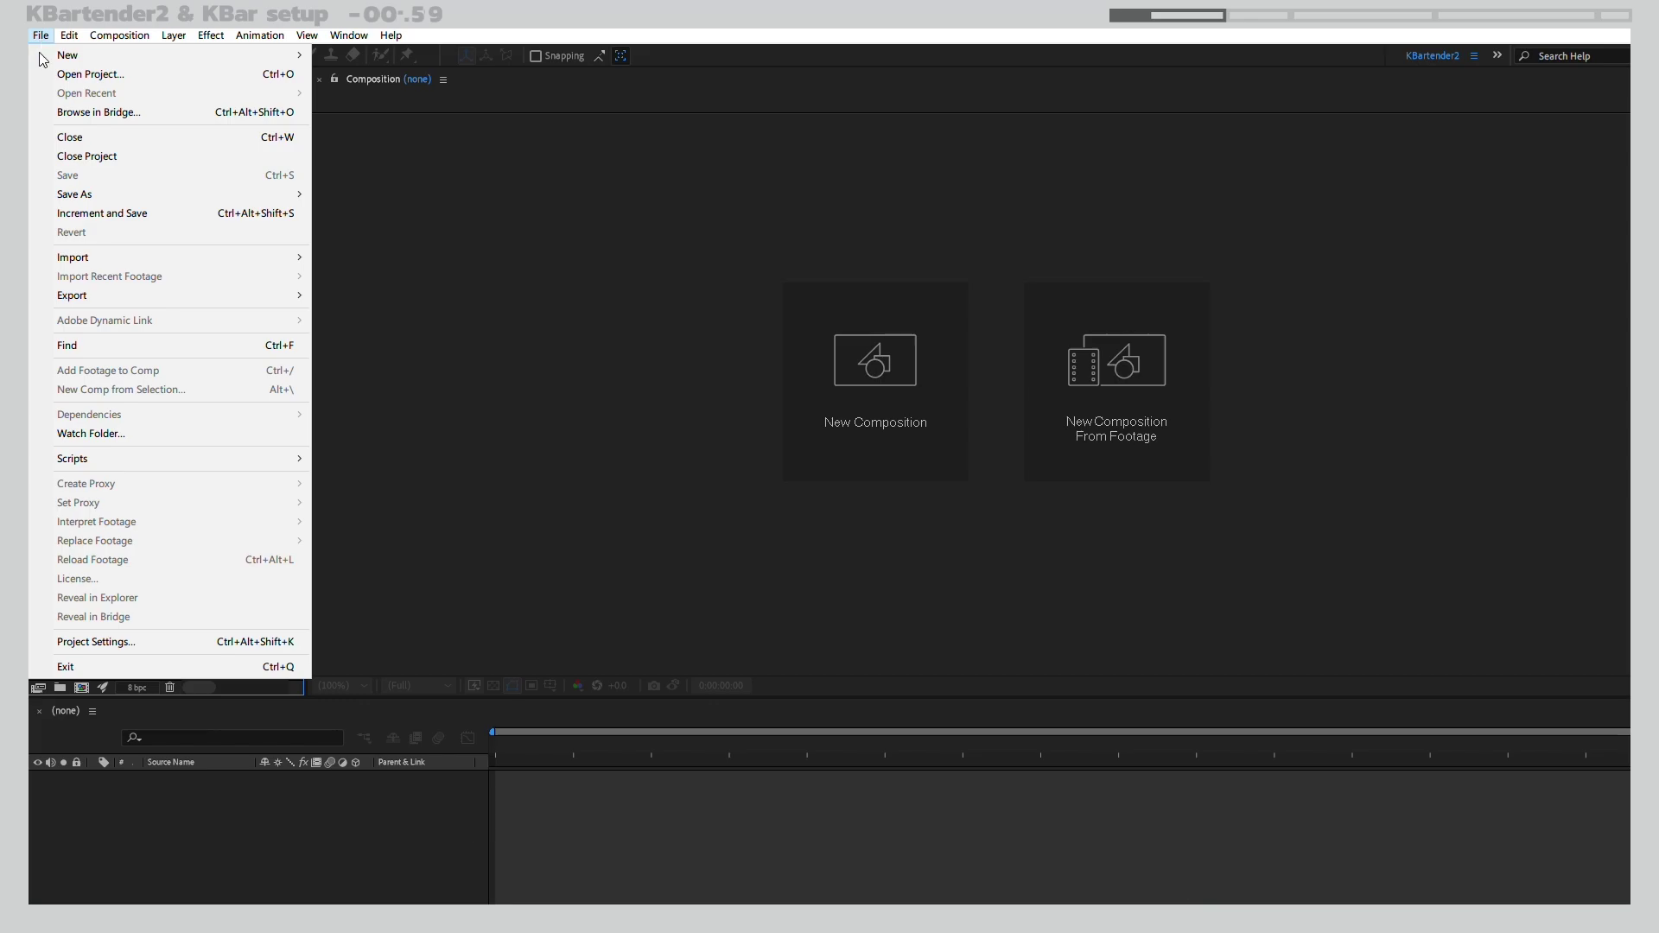
mouse_move(262, 458)
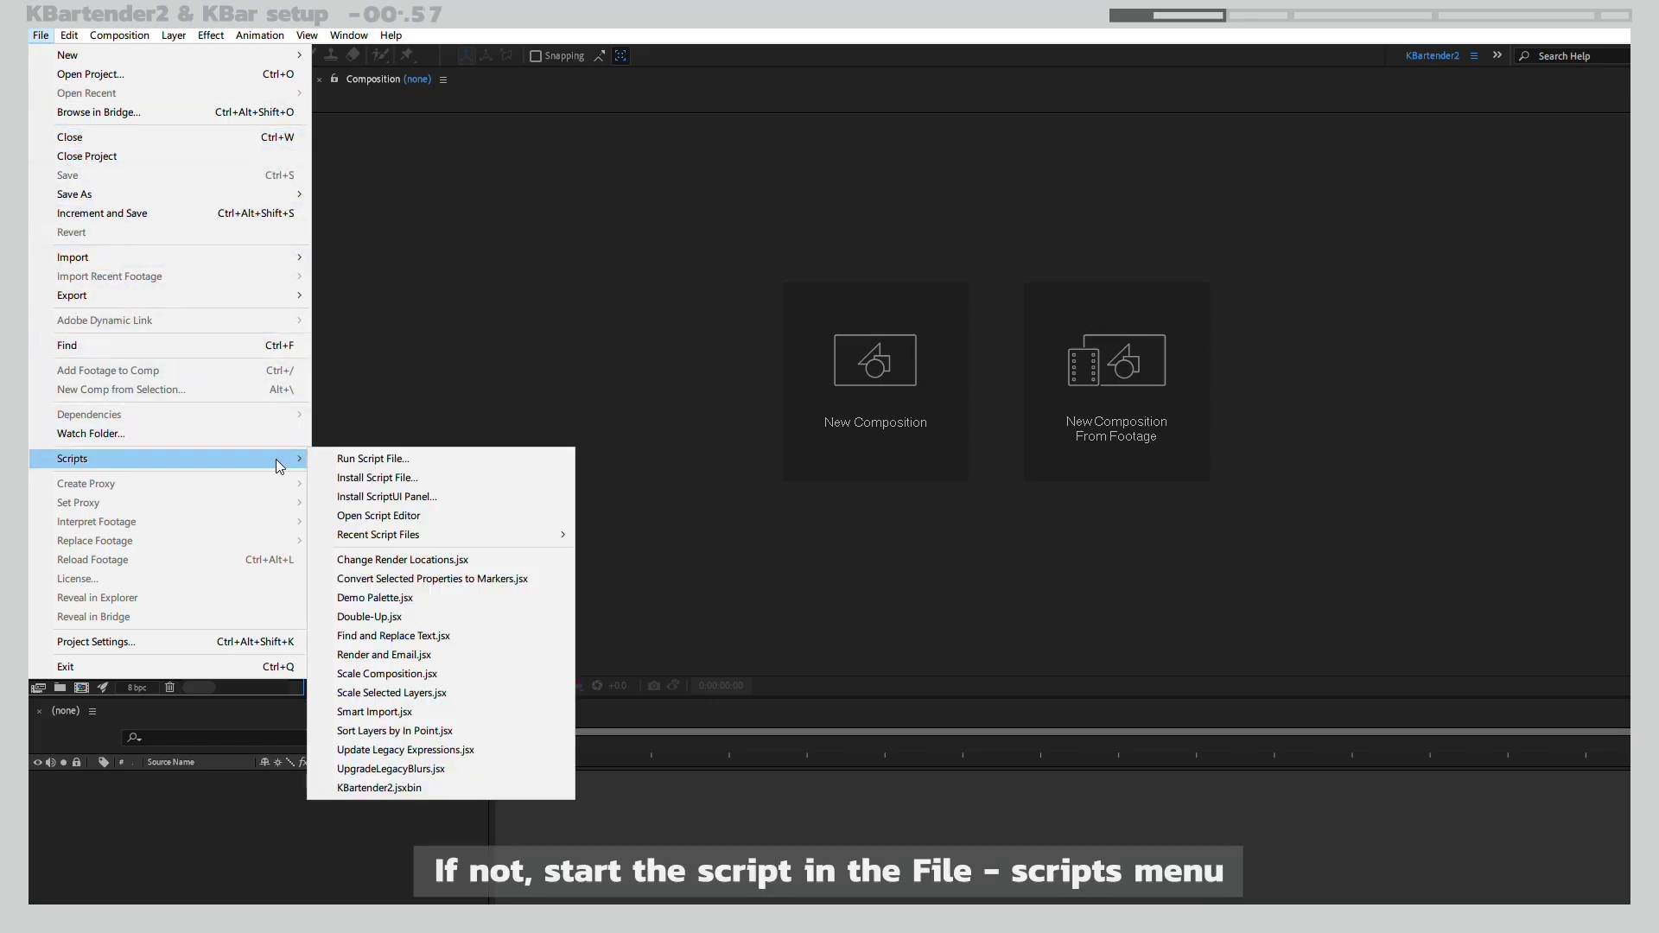
click(438, 790)
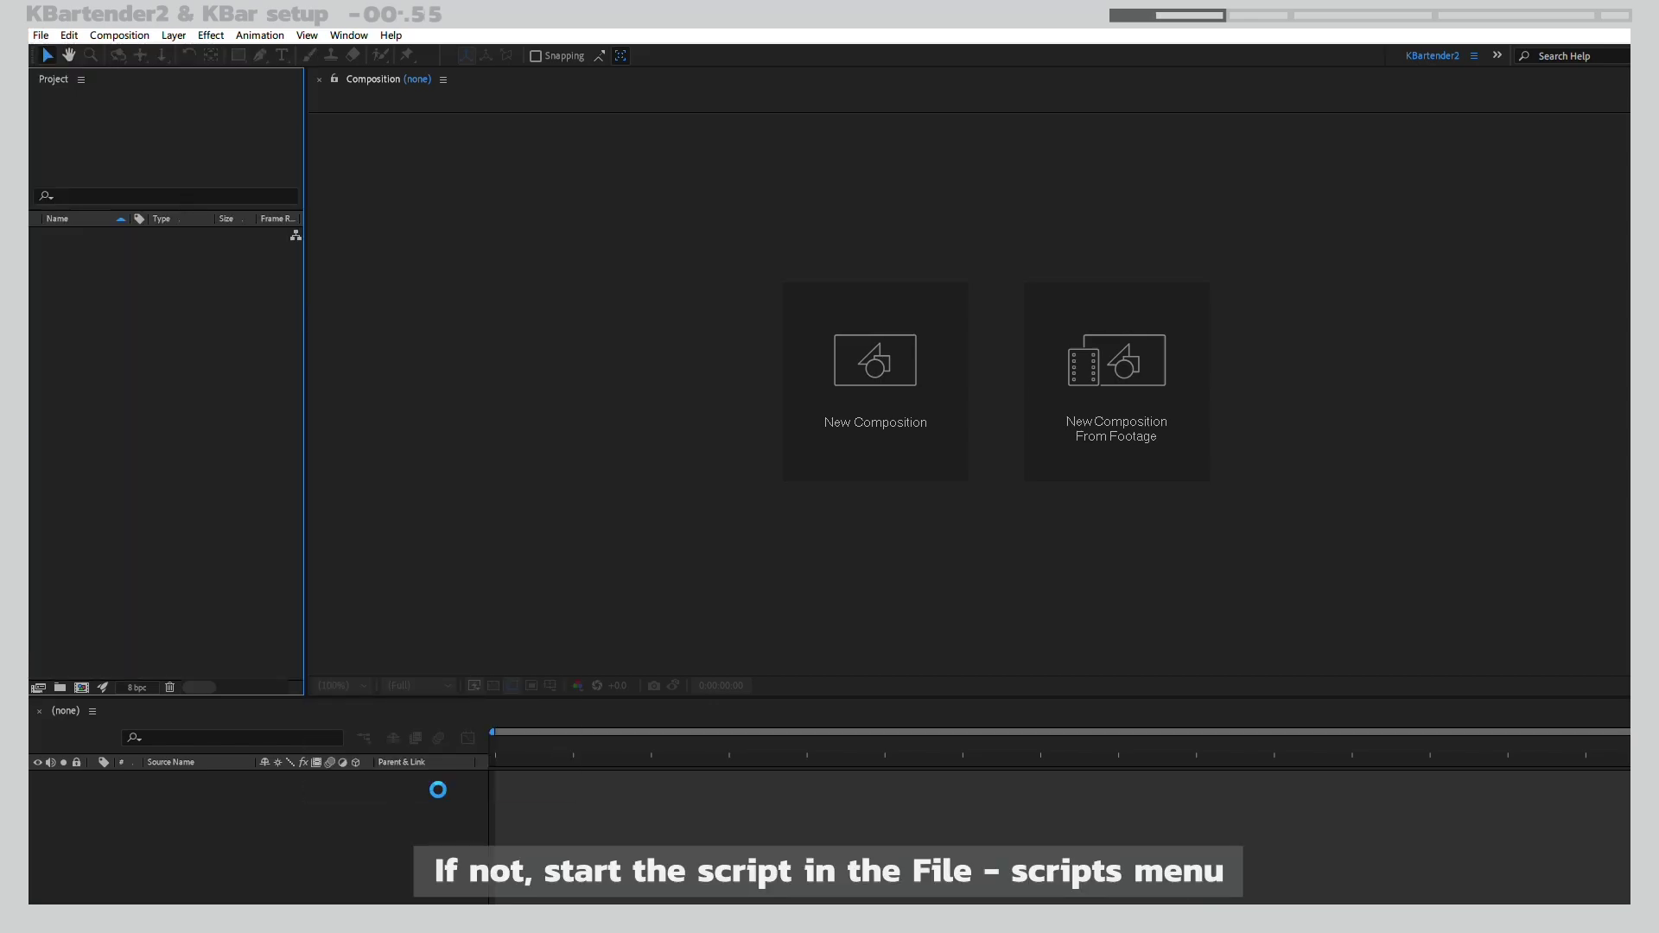
click(828, 521)
click(883, 524)
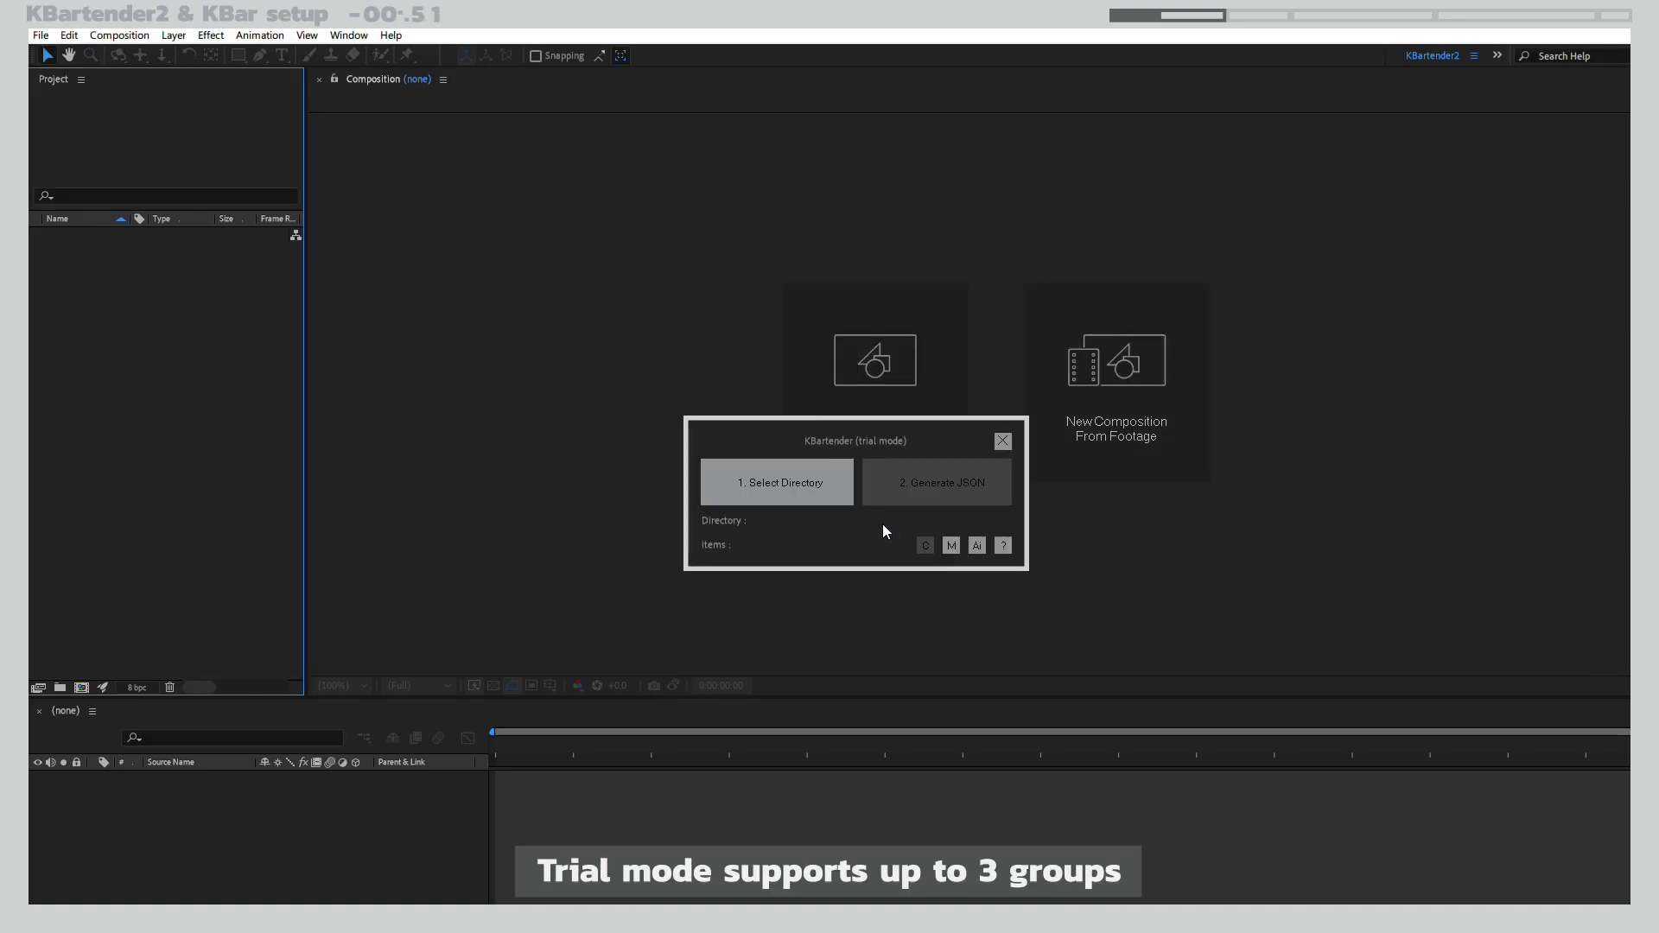
- Switch to the KBar2 product page in Chrome and get the trial version of the extension
key(super+Tab)
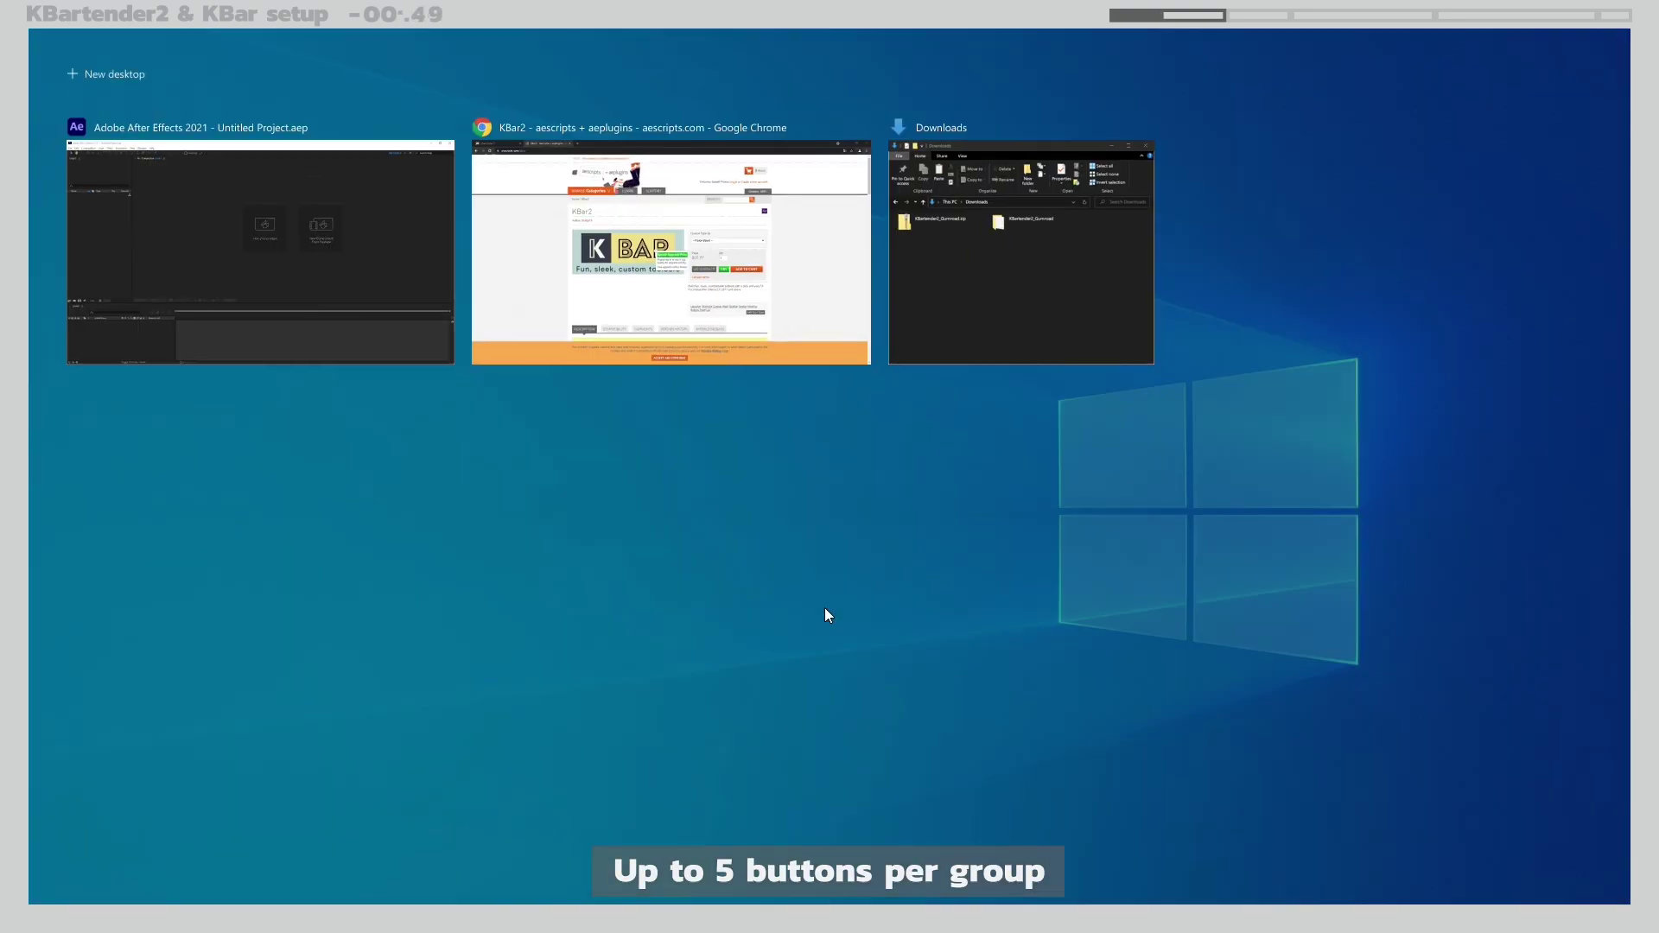
click(739, 321)
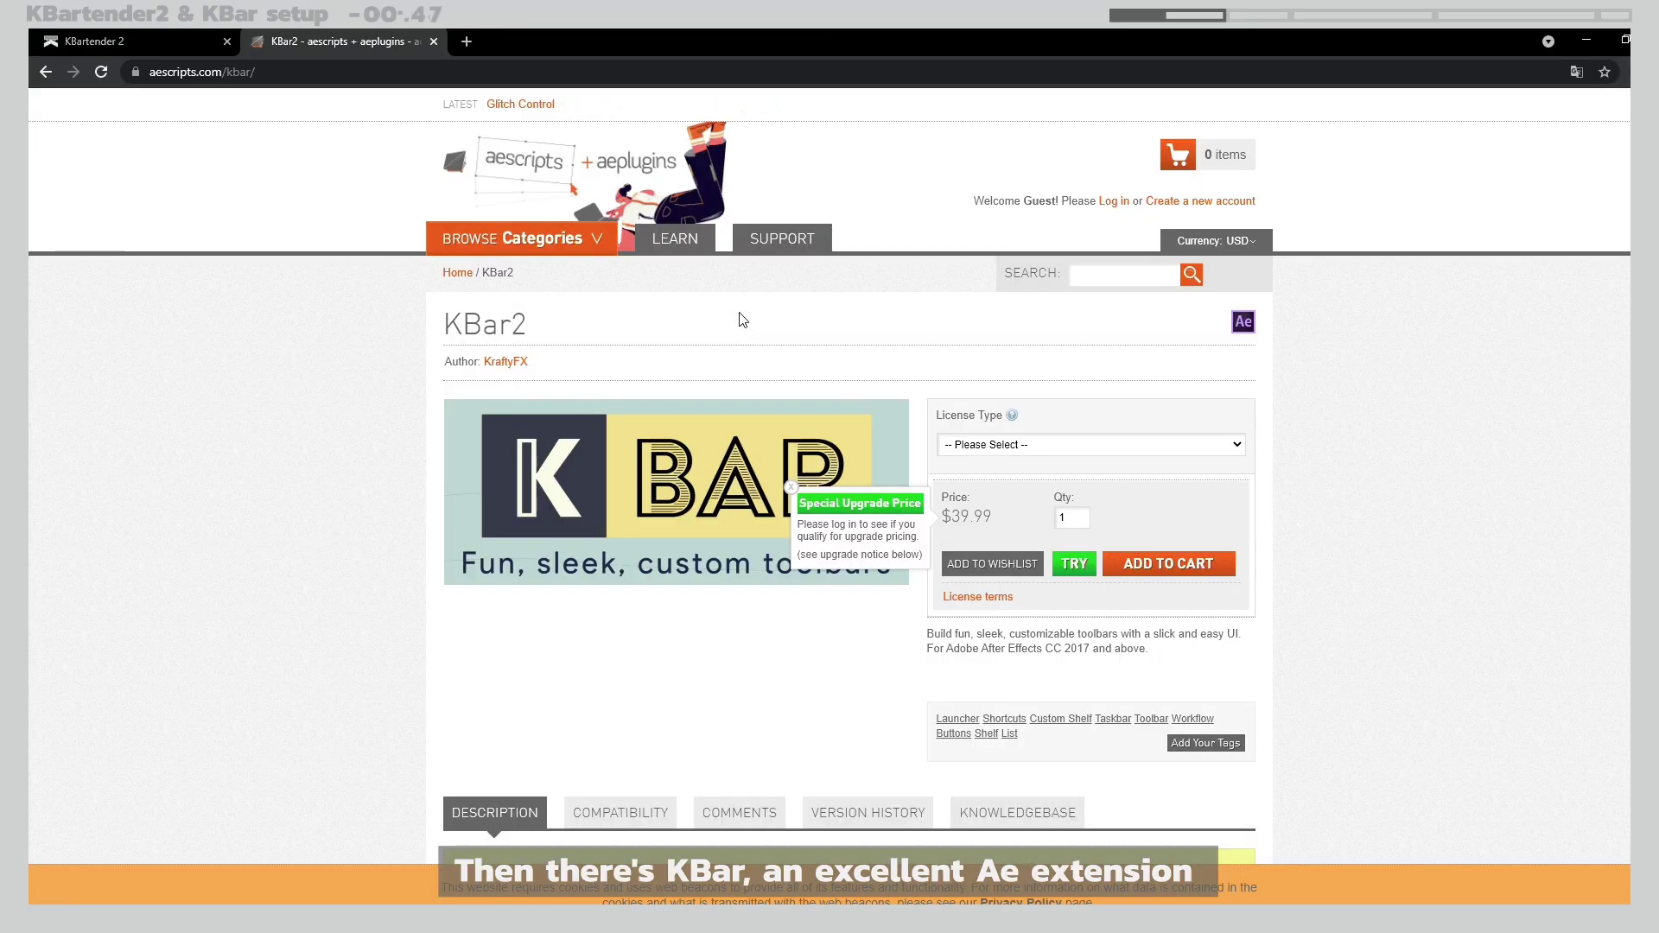
click(1075, 561)
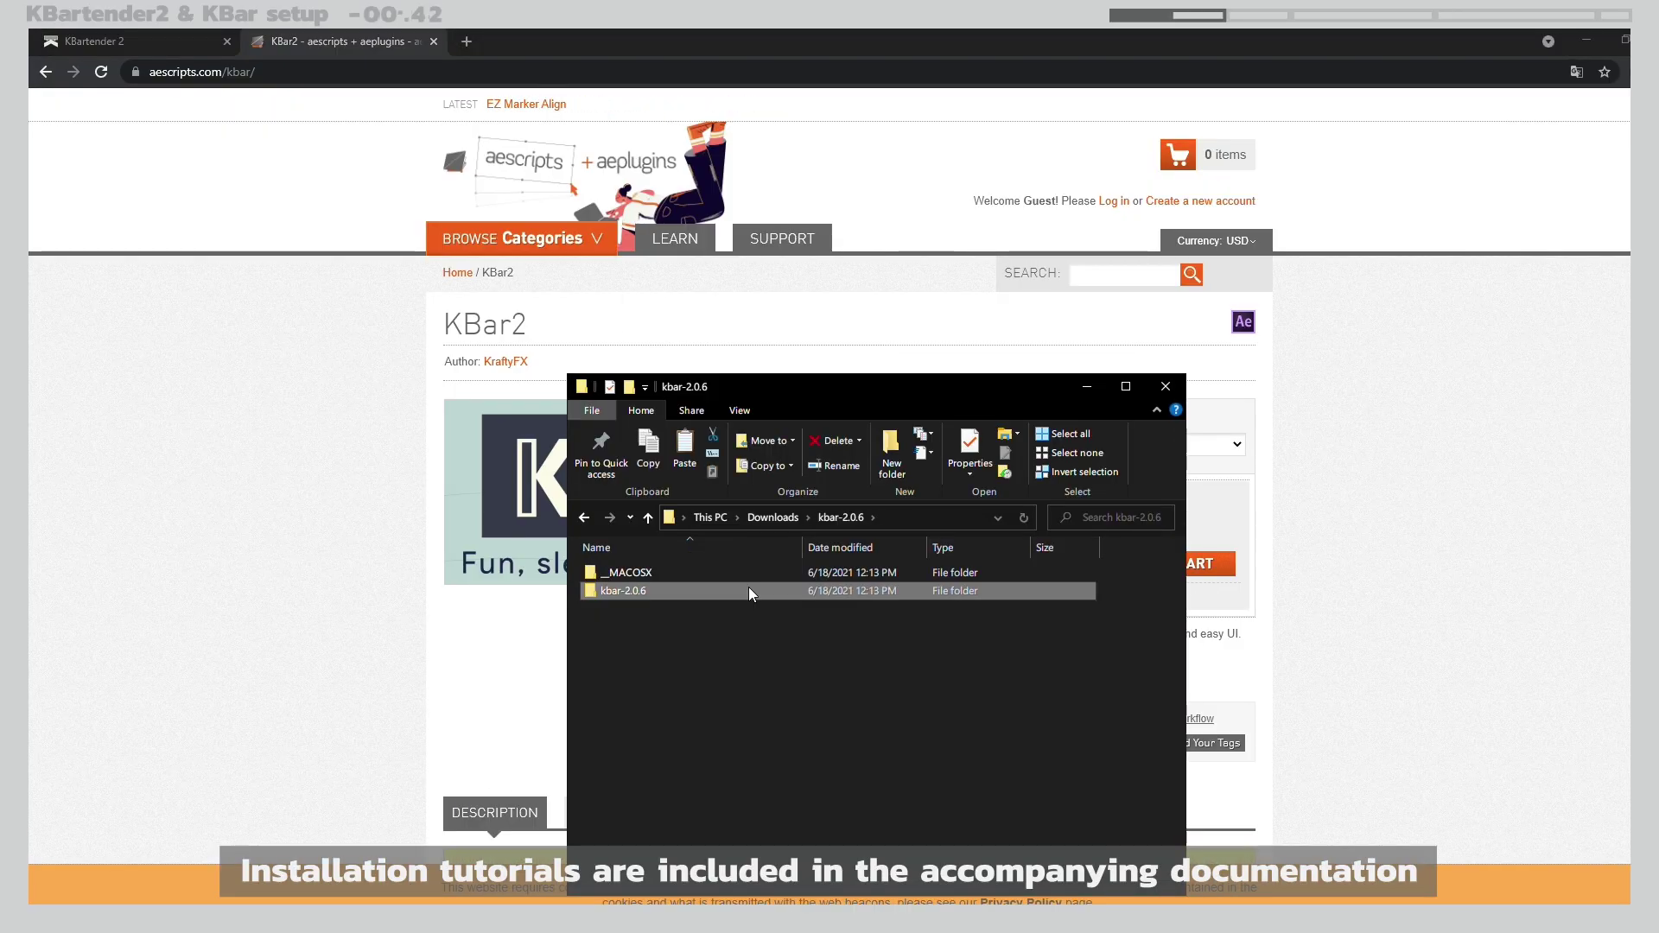
- Open the inner kbar-2.0.6 folder and examine the KBar extension package and its documentation
double_click(748, 590)
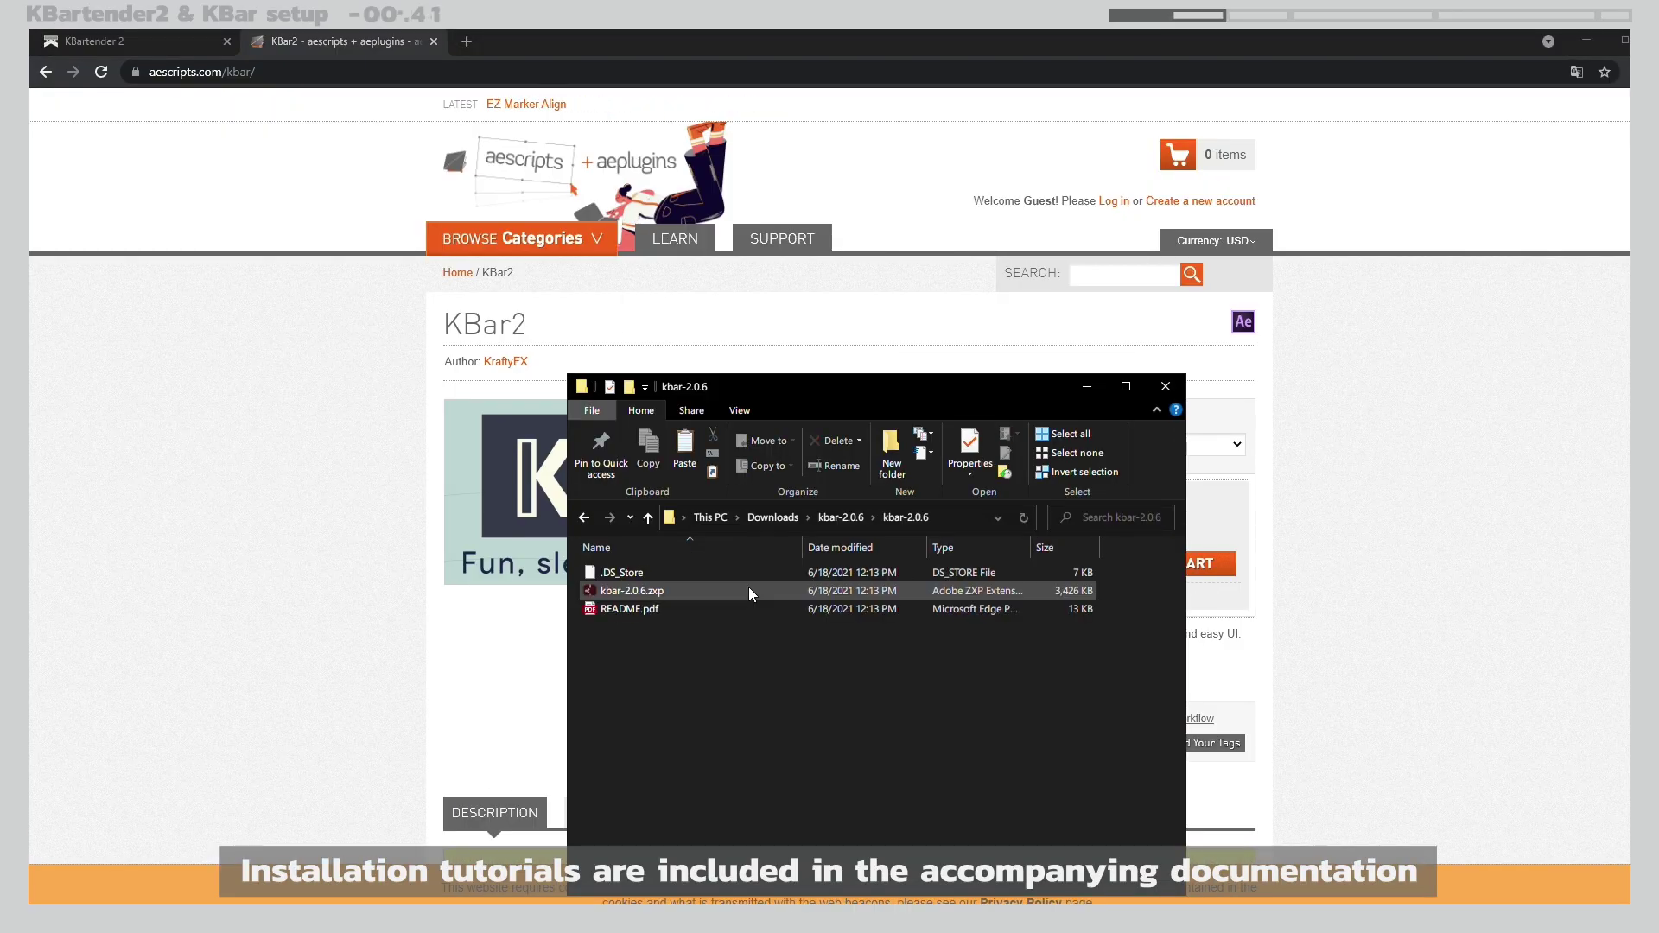
click(753, 601)
key(space)
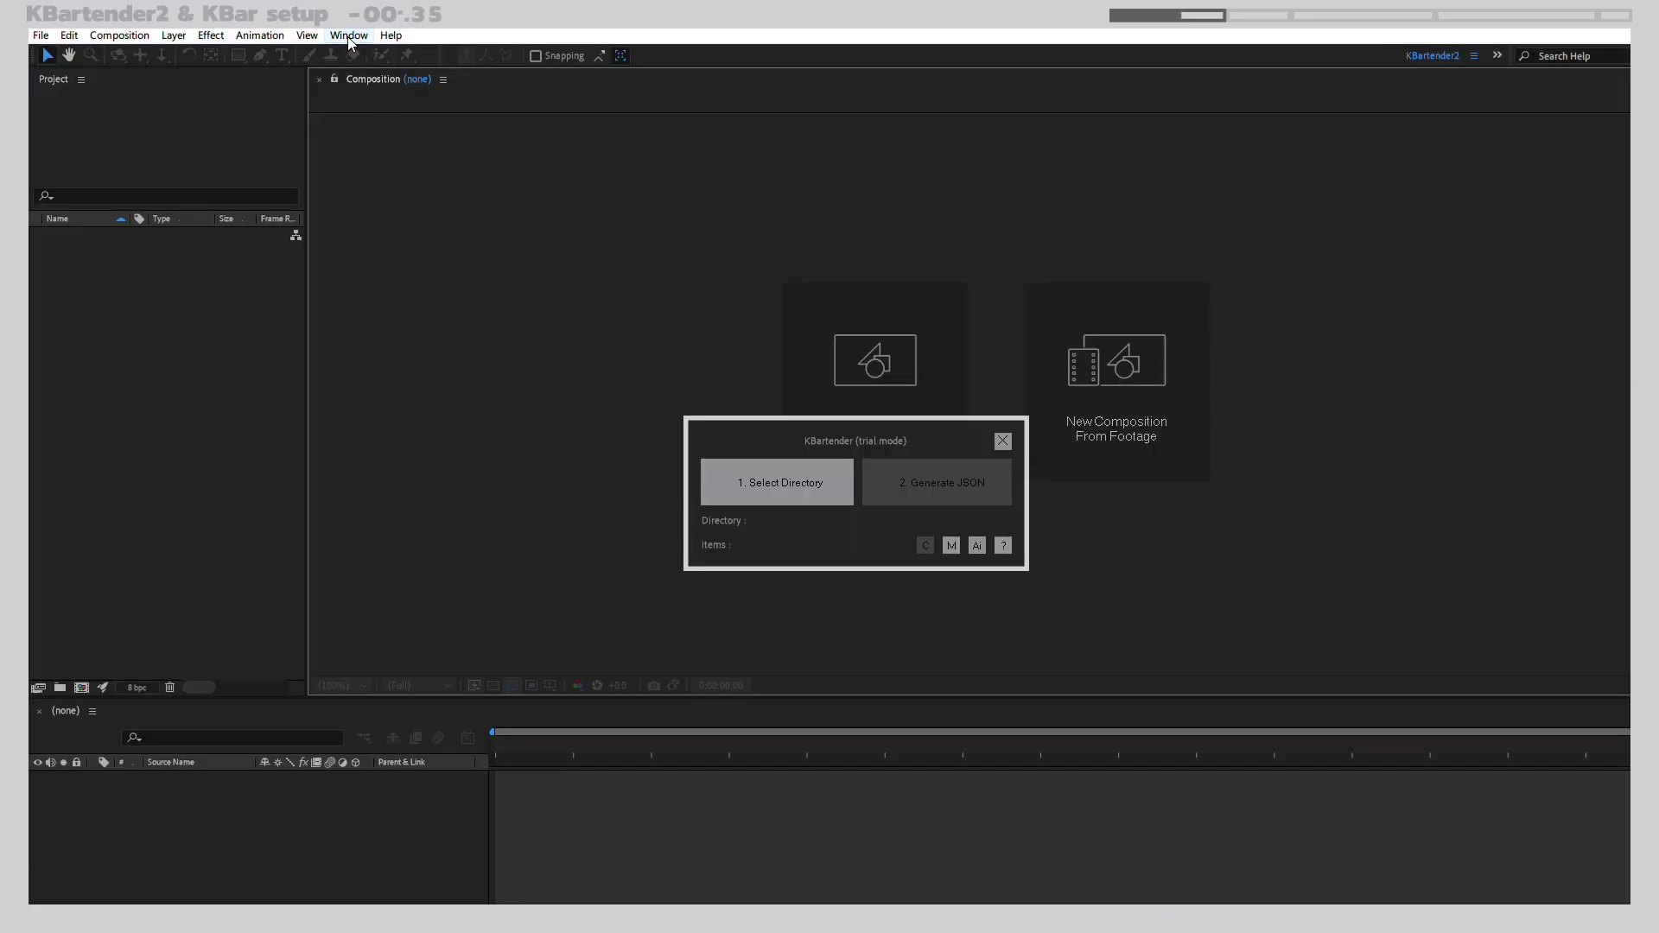
- Open the KBar 1 extension panel in After Effects and continue with its trial
click(349, 34)
mouse_move(512, 100)
click(719, 117)
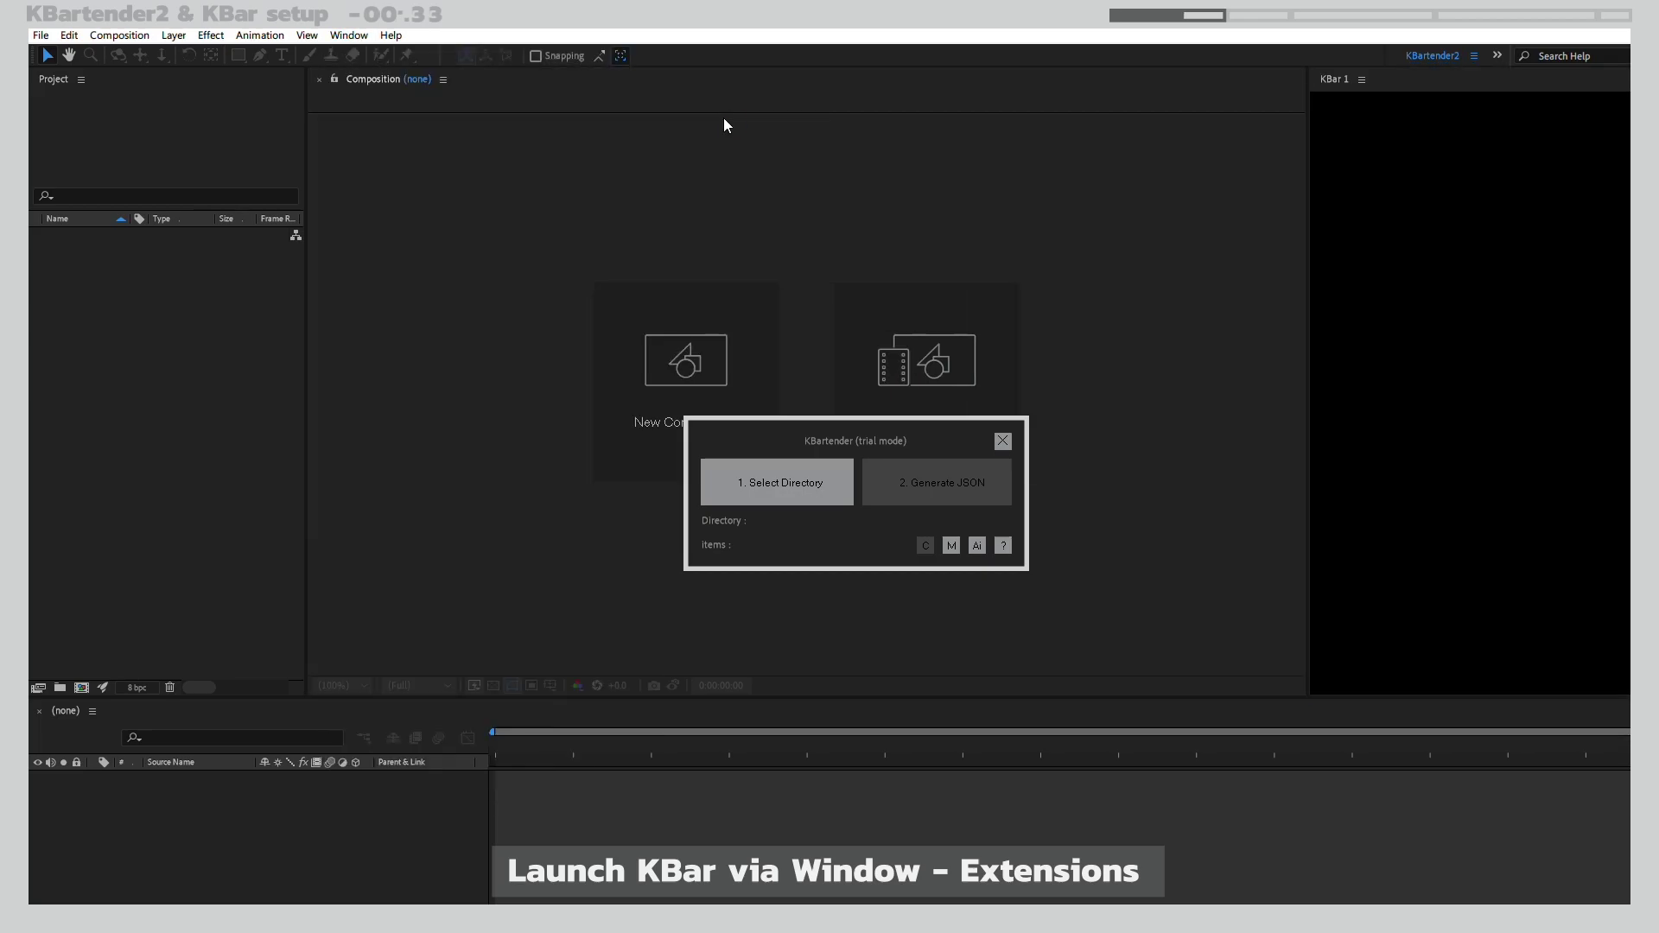
click(1019, 542)
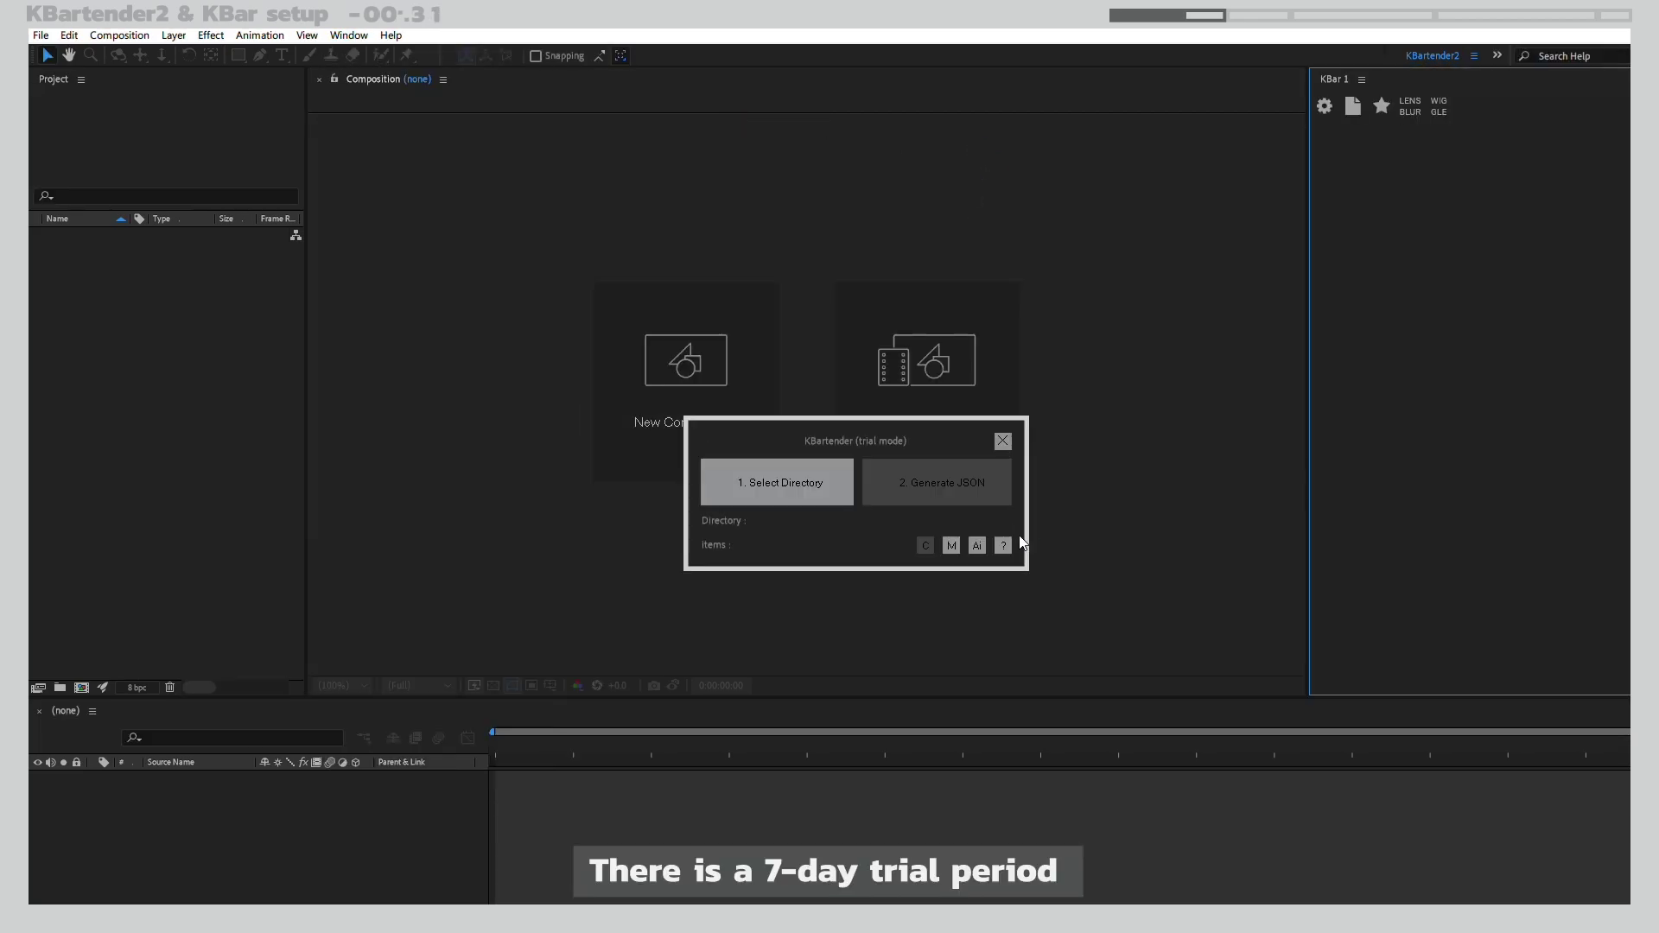
- Open the KBar 2 and KBar 3 extension panels, continuing the trial for each
click(349, 35)
mouse_move(512, 99)
click(727, 138)
click(1048, 542)
click(349, 35)
click(734, 156)
click(1053, 543)
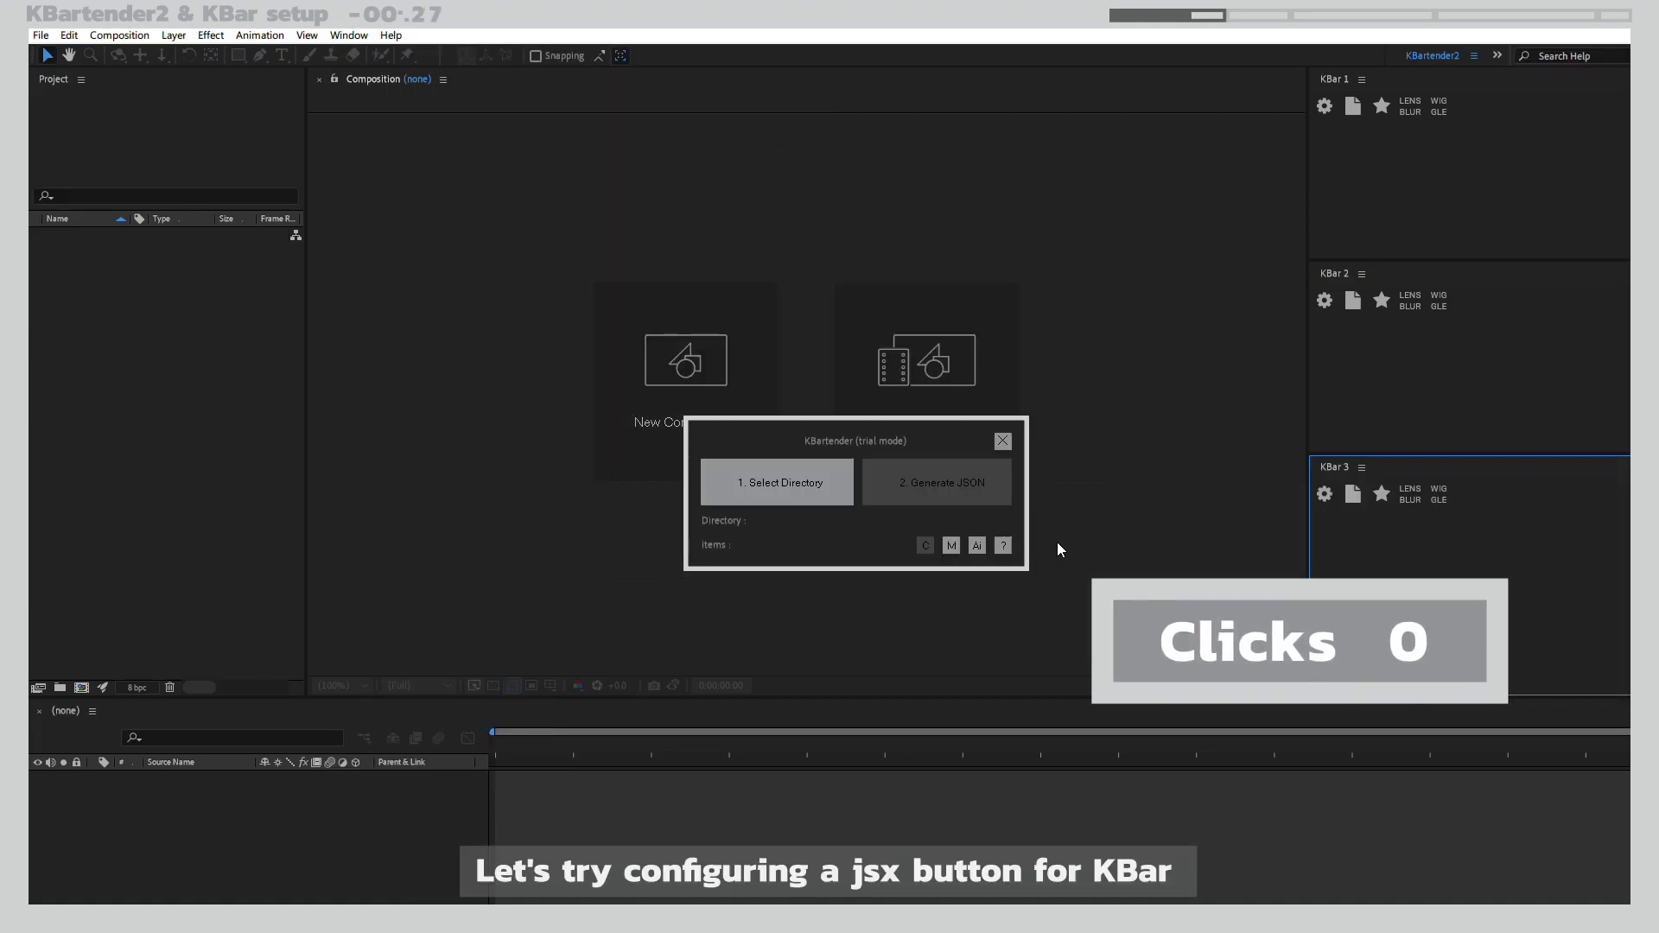
- Open the KBar settings and add a Run JSX/JSXBIN File button to the Default toolbar
click(1363, 79)
click(1396, 167)
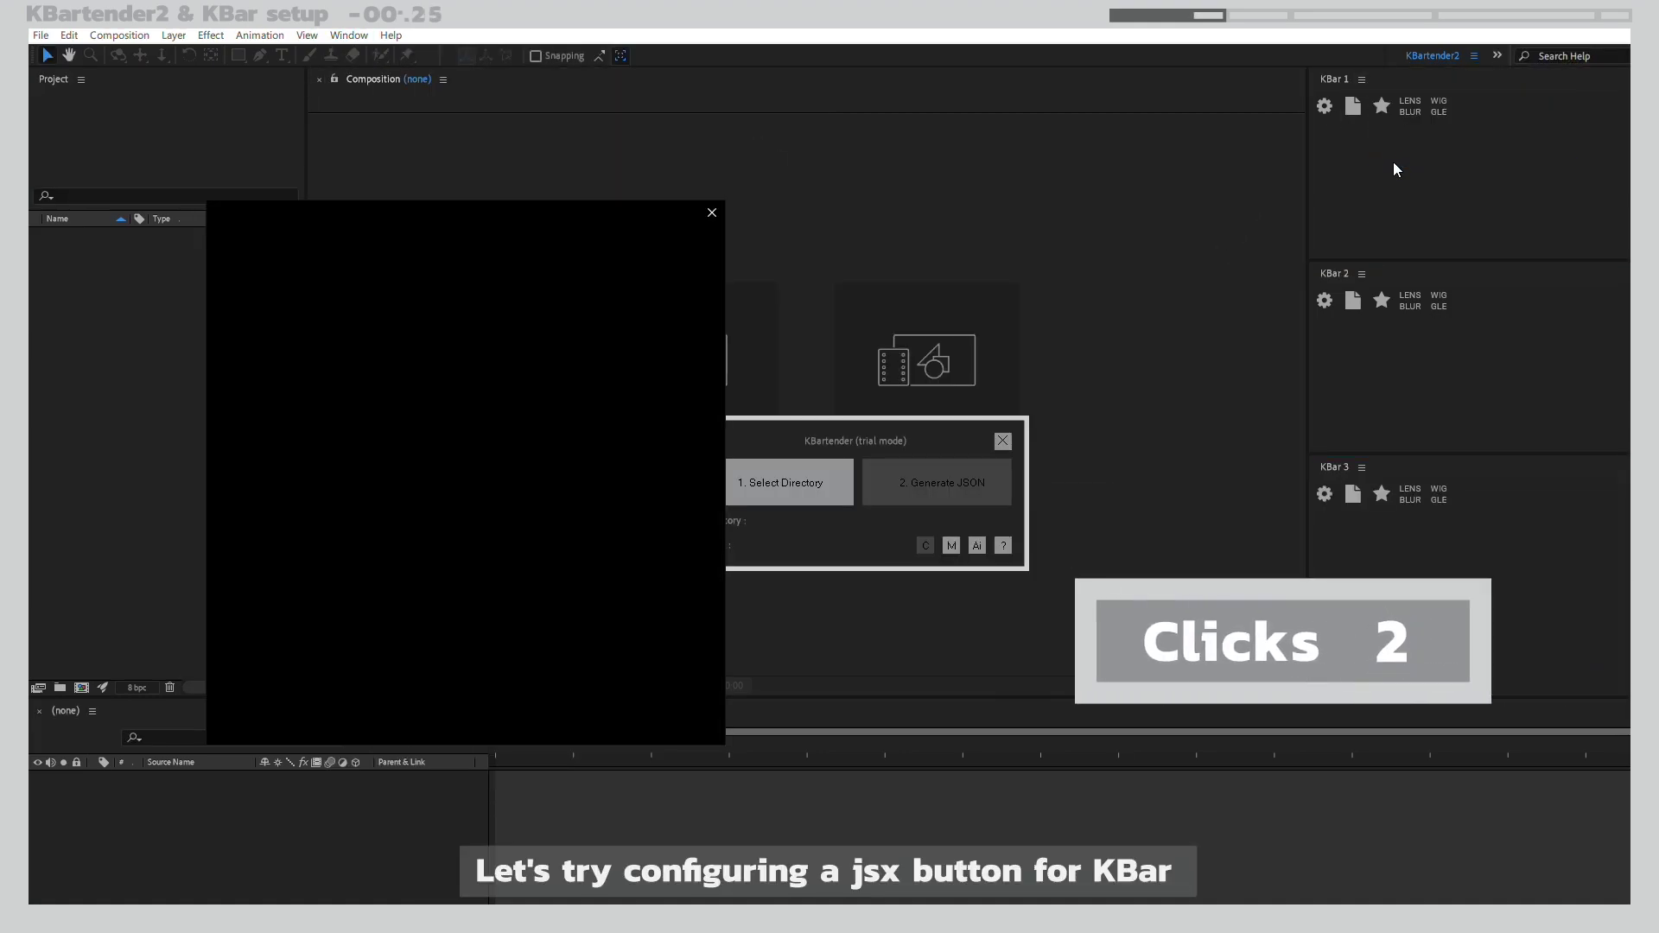
click(508, 459)
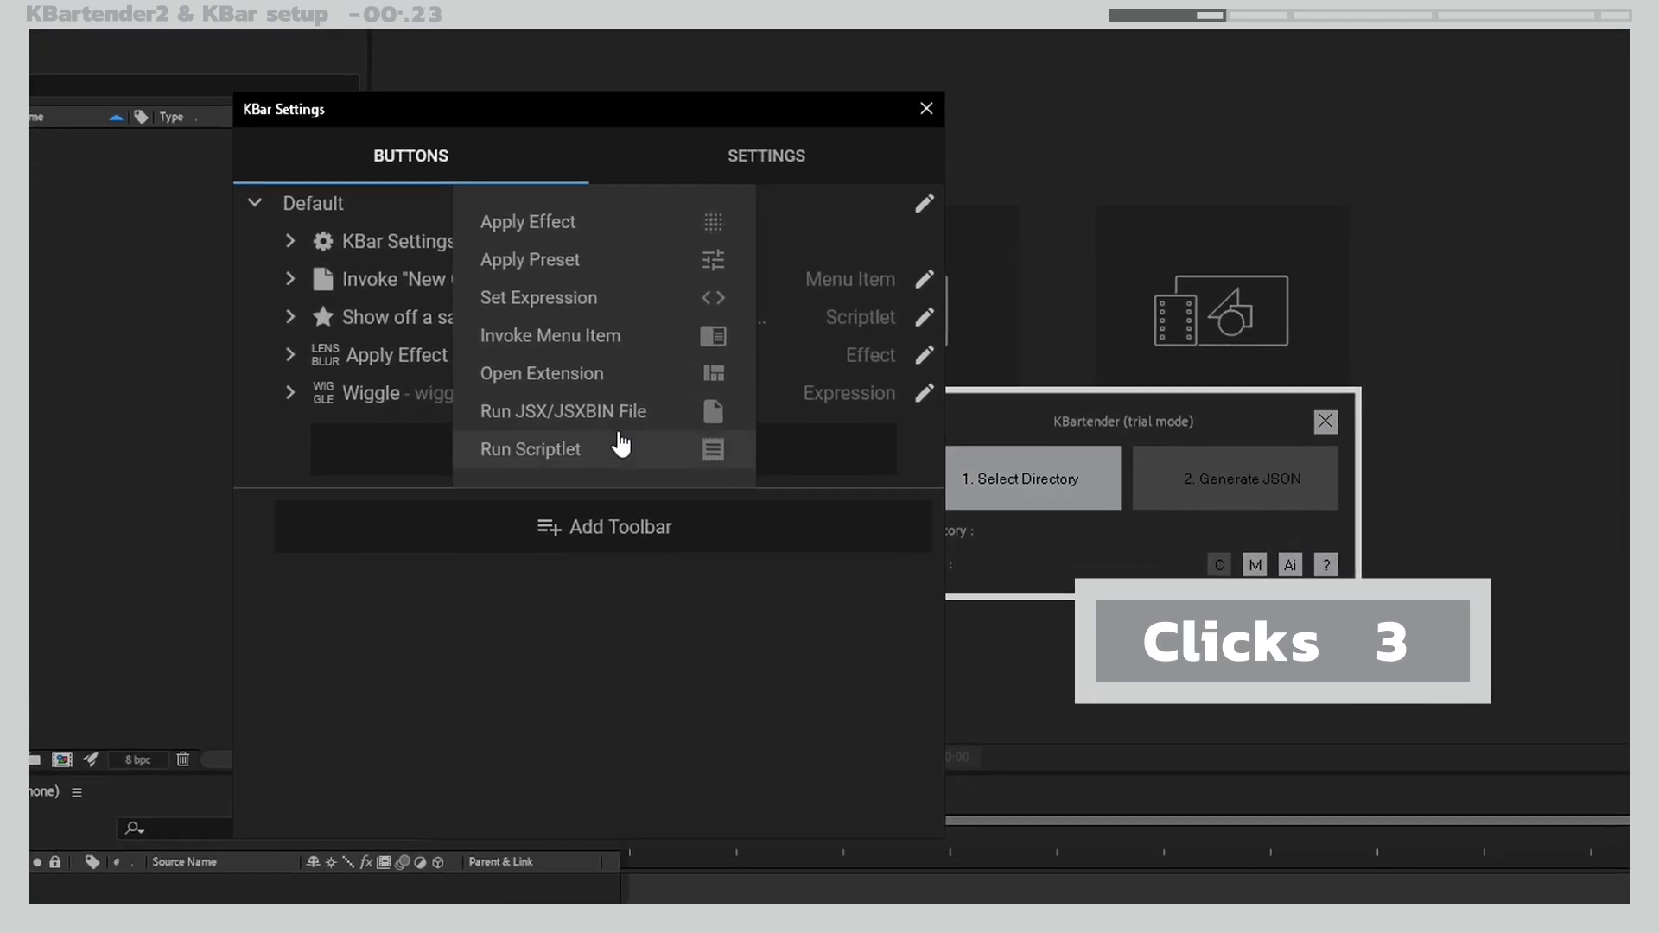
click(619, 430)
- Assign KBartender2.jsxbin as the new button's script file and describe the button as KBartender2
click(785, 389)
click(320, 260)
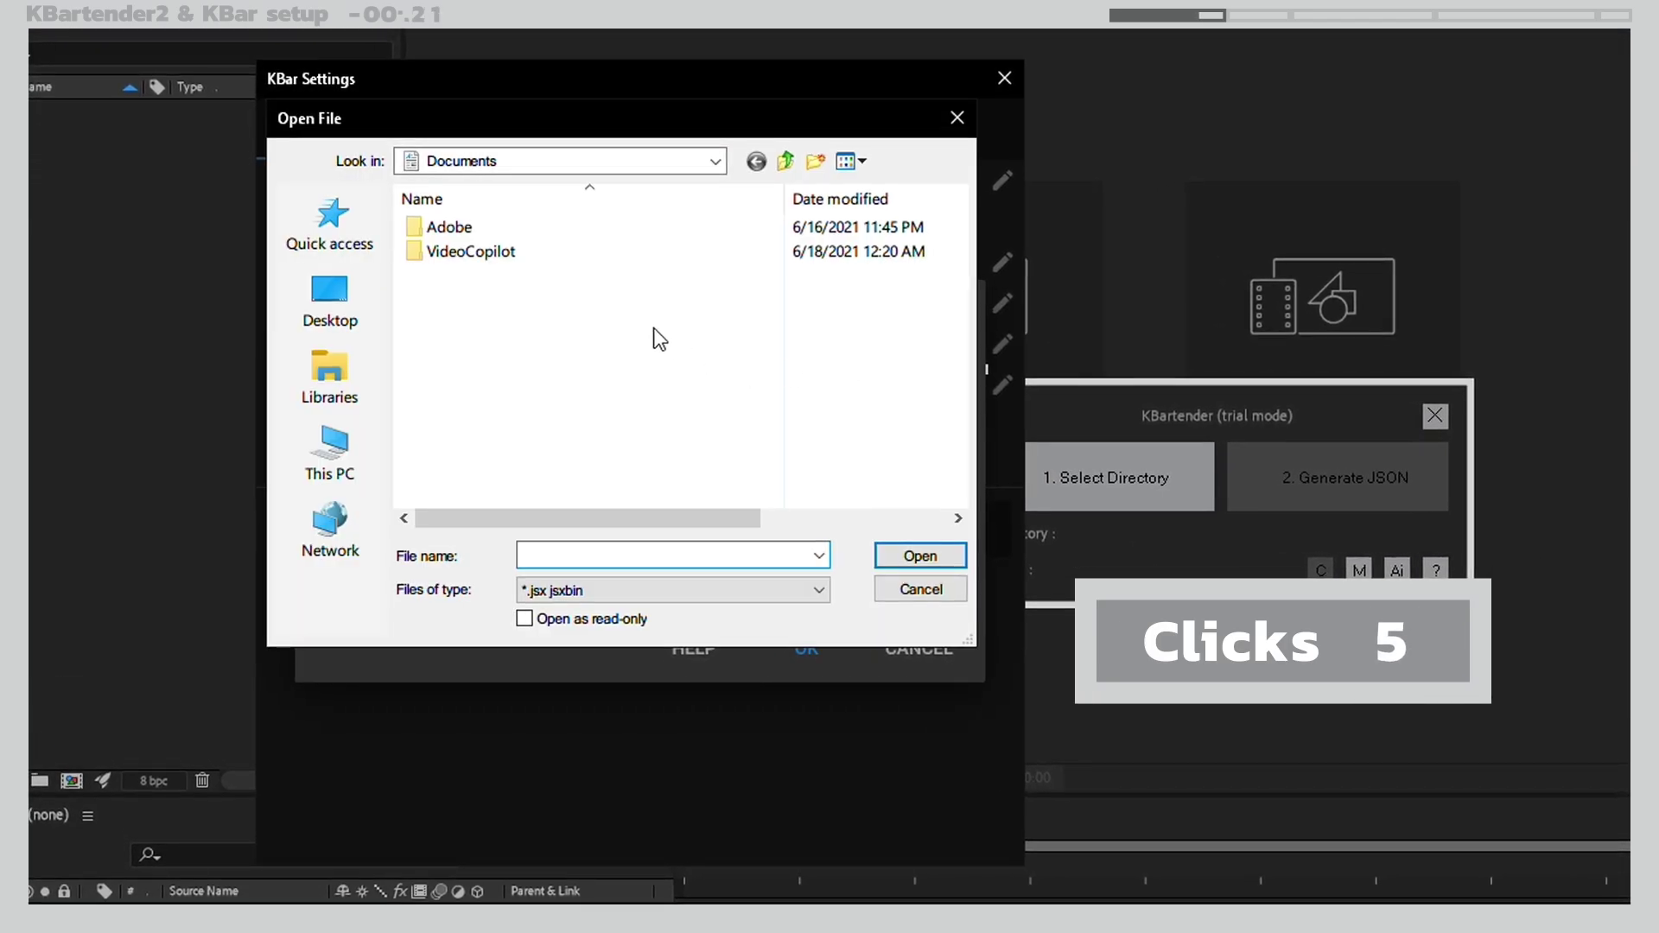
double_click(512, 307)
double_click(497, 275)
click(509, 284)
click(906, 556)
click(398, 554)
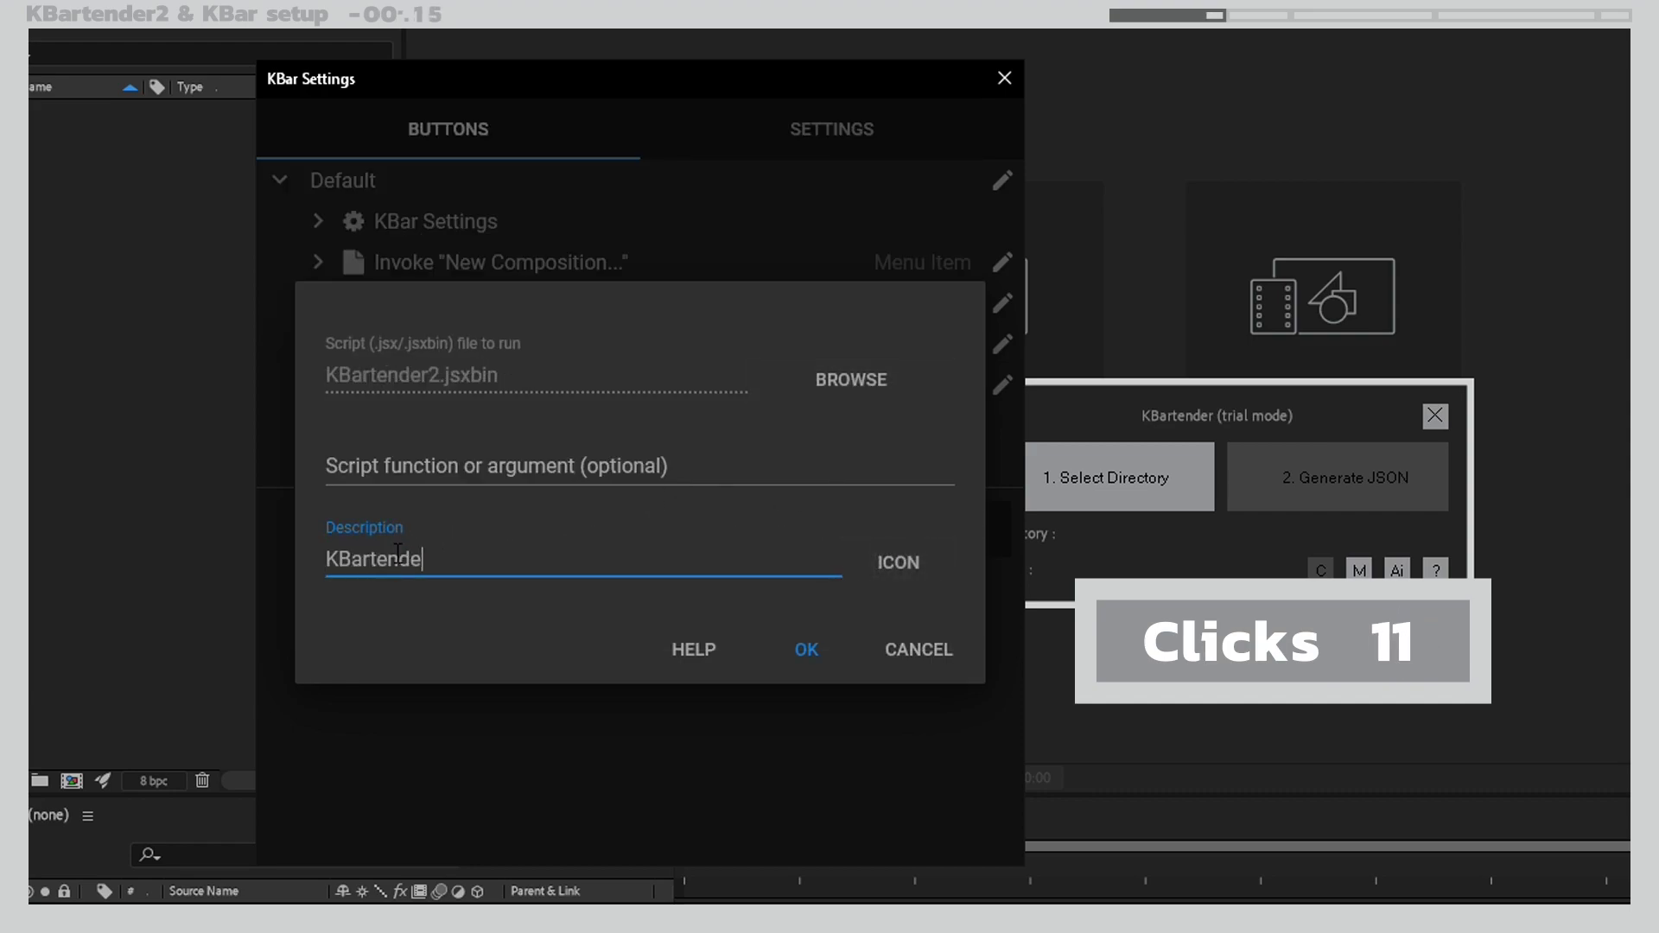
- Give the KBartender2 button a yellow grid icon, save the button and close the KBar settings
click(894, 566)
click(741, 398)
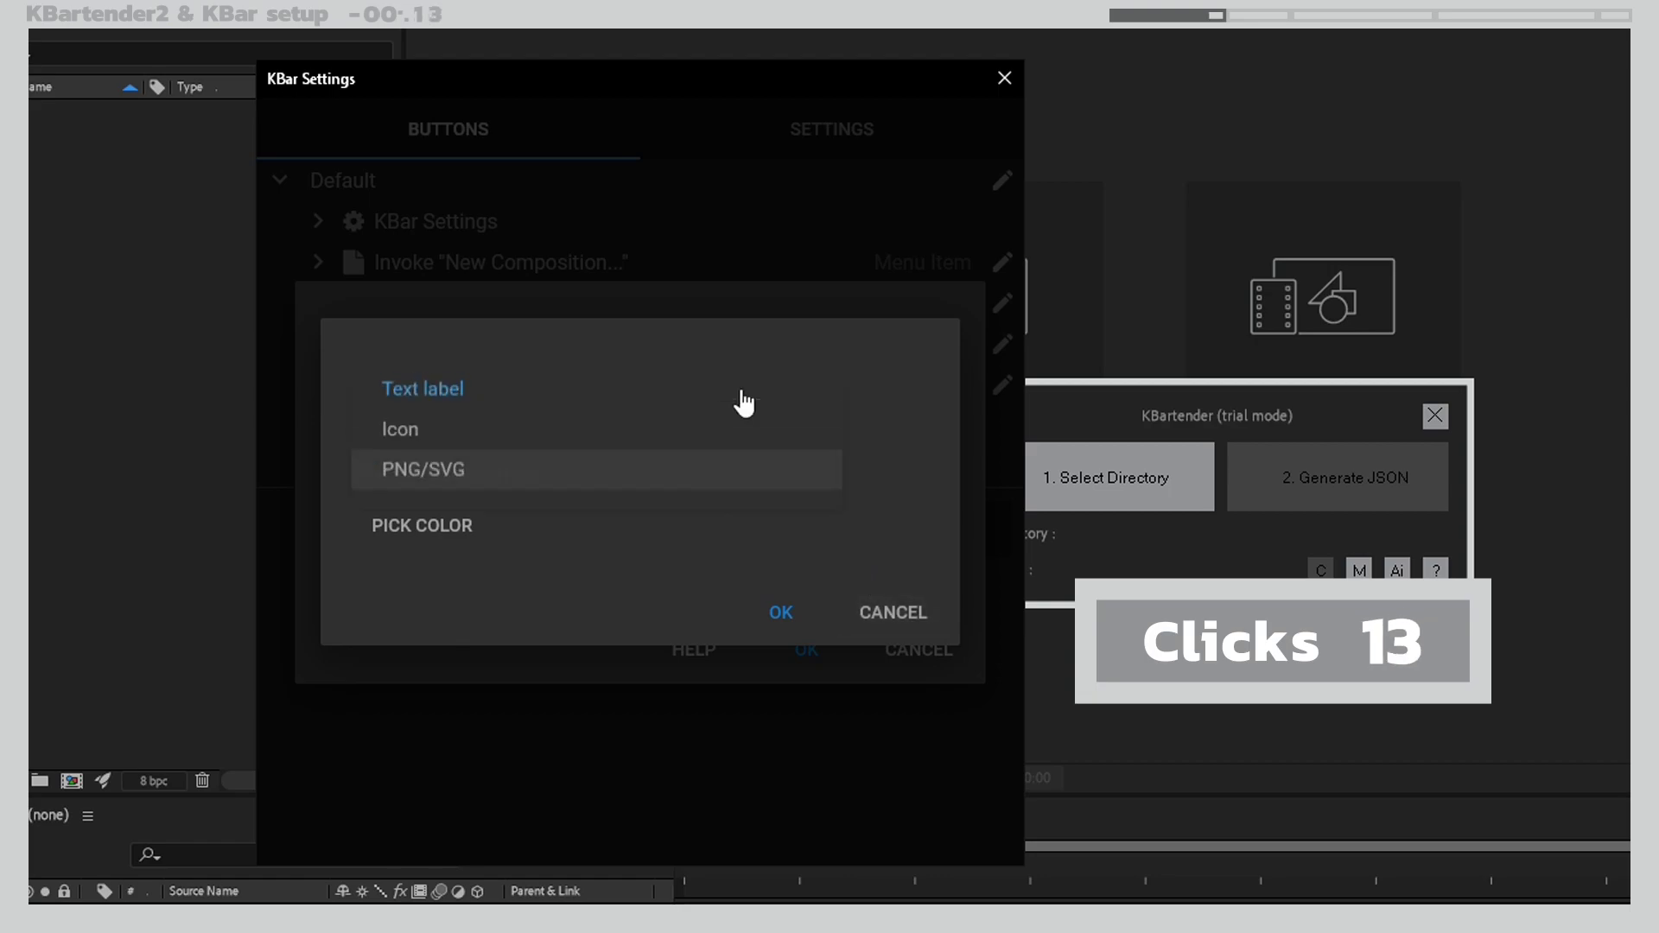
click(604, 445)
click(637, 415)
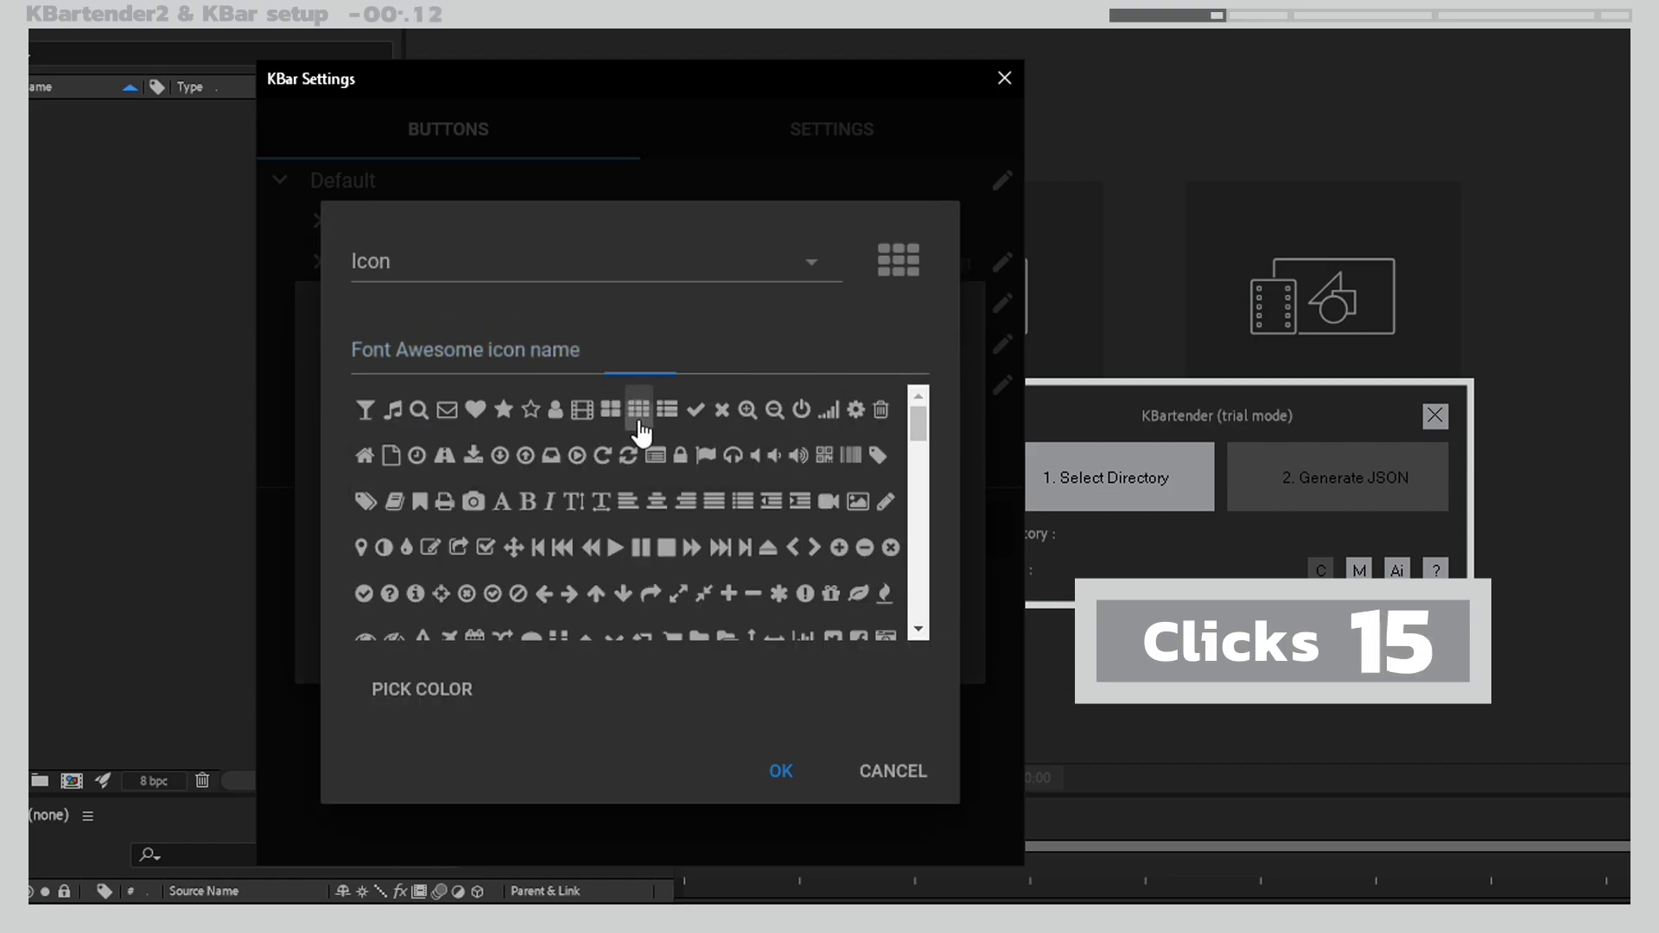
click(467, 683)
click(441, 783)
click(726, 743)
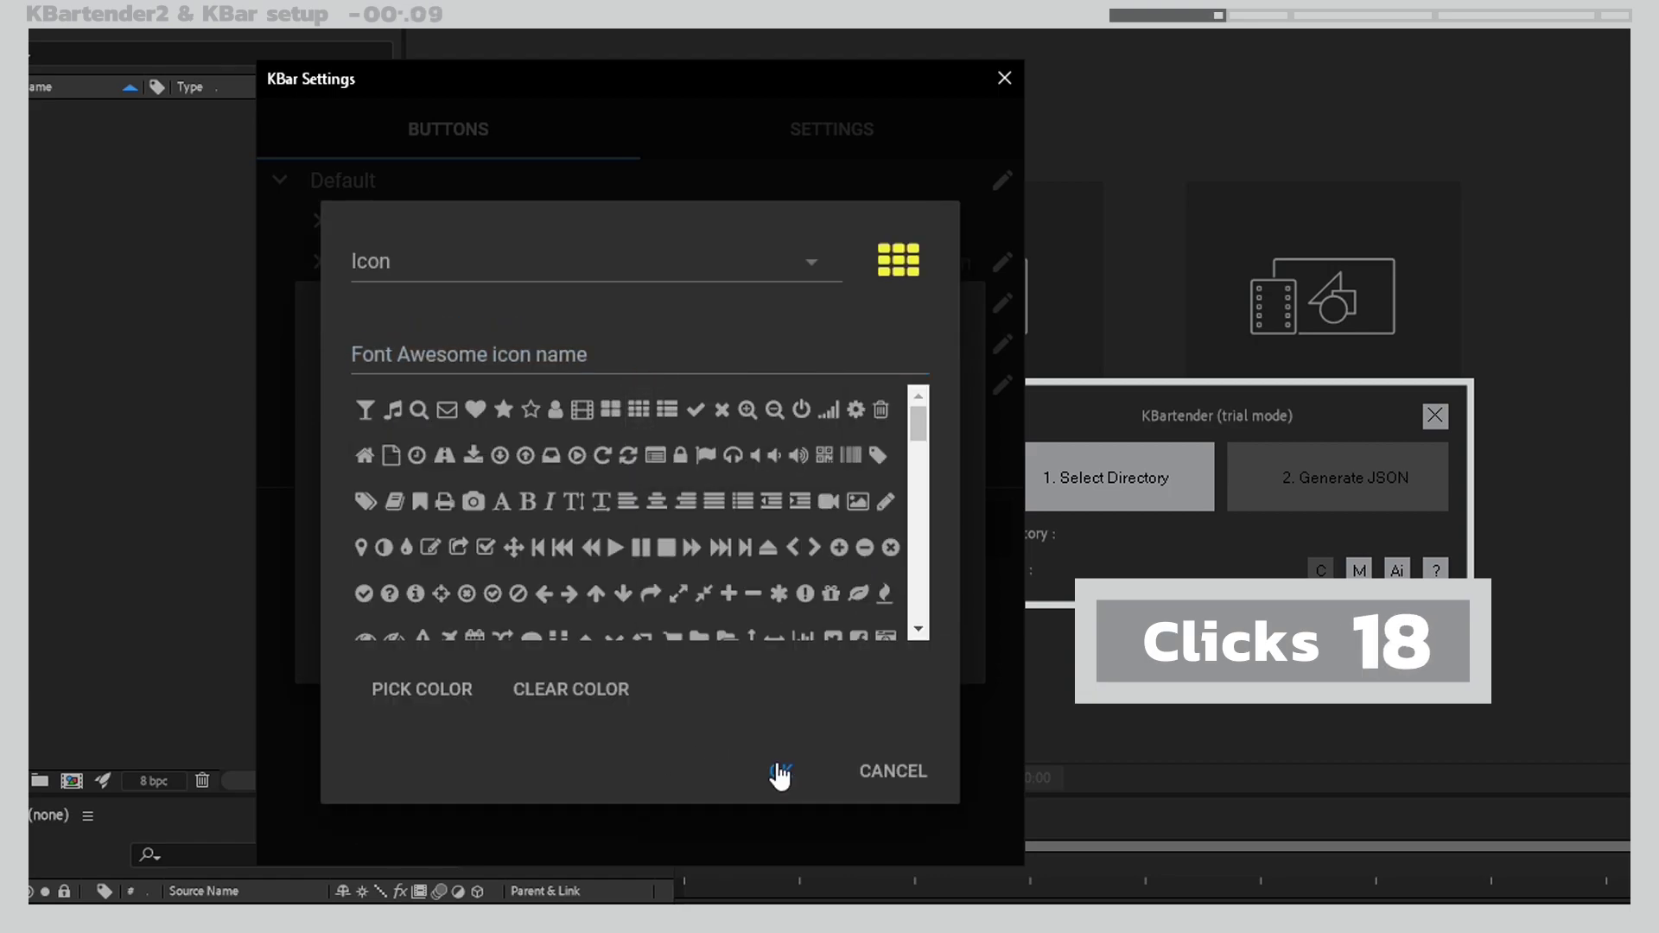
click(781, 771)
click(804, 650)
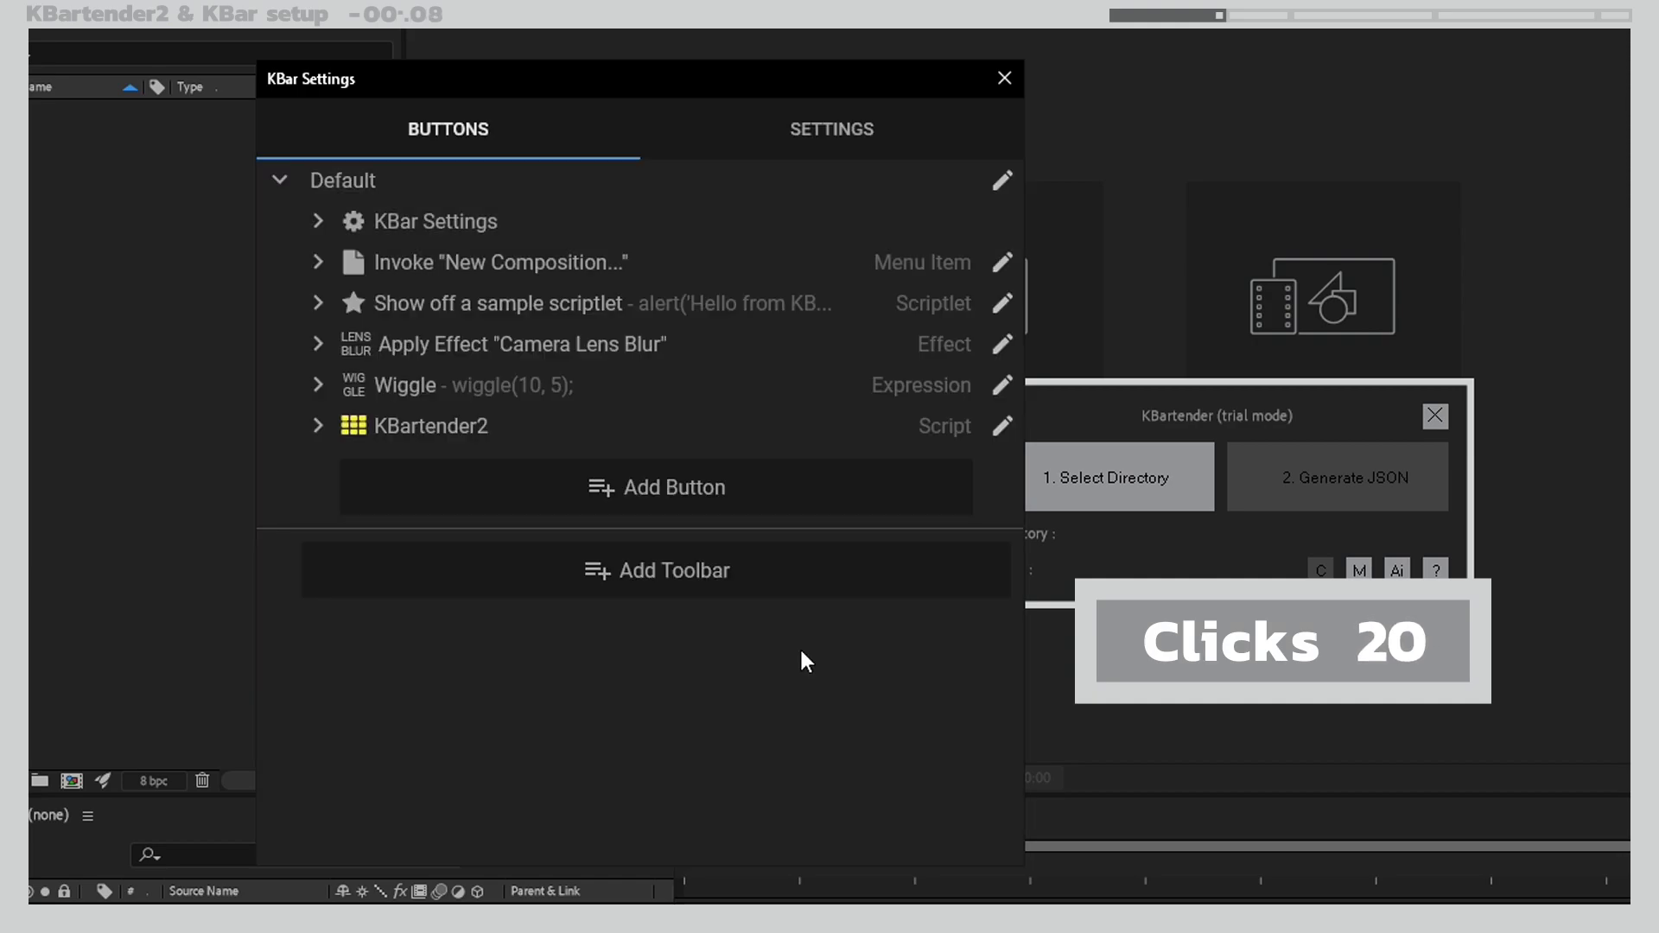
click(1008, 85)
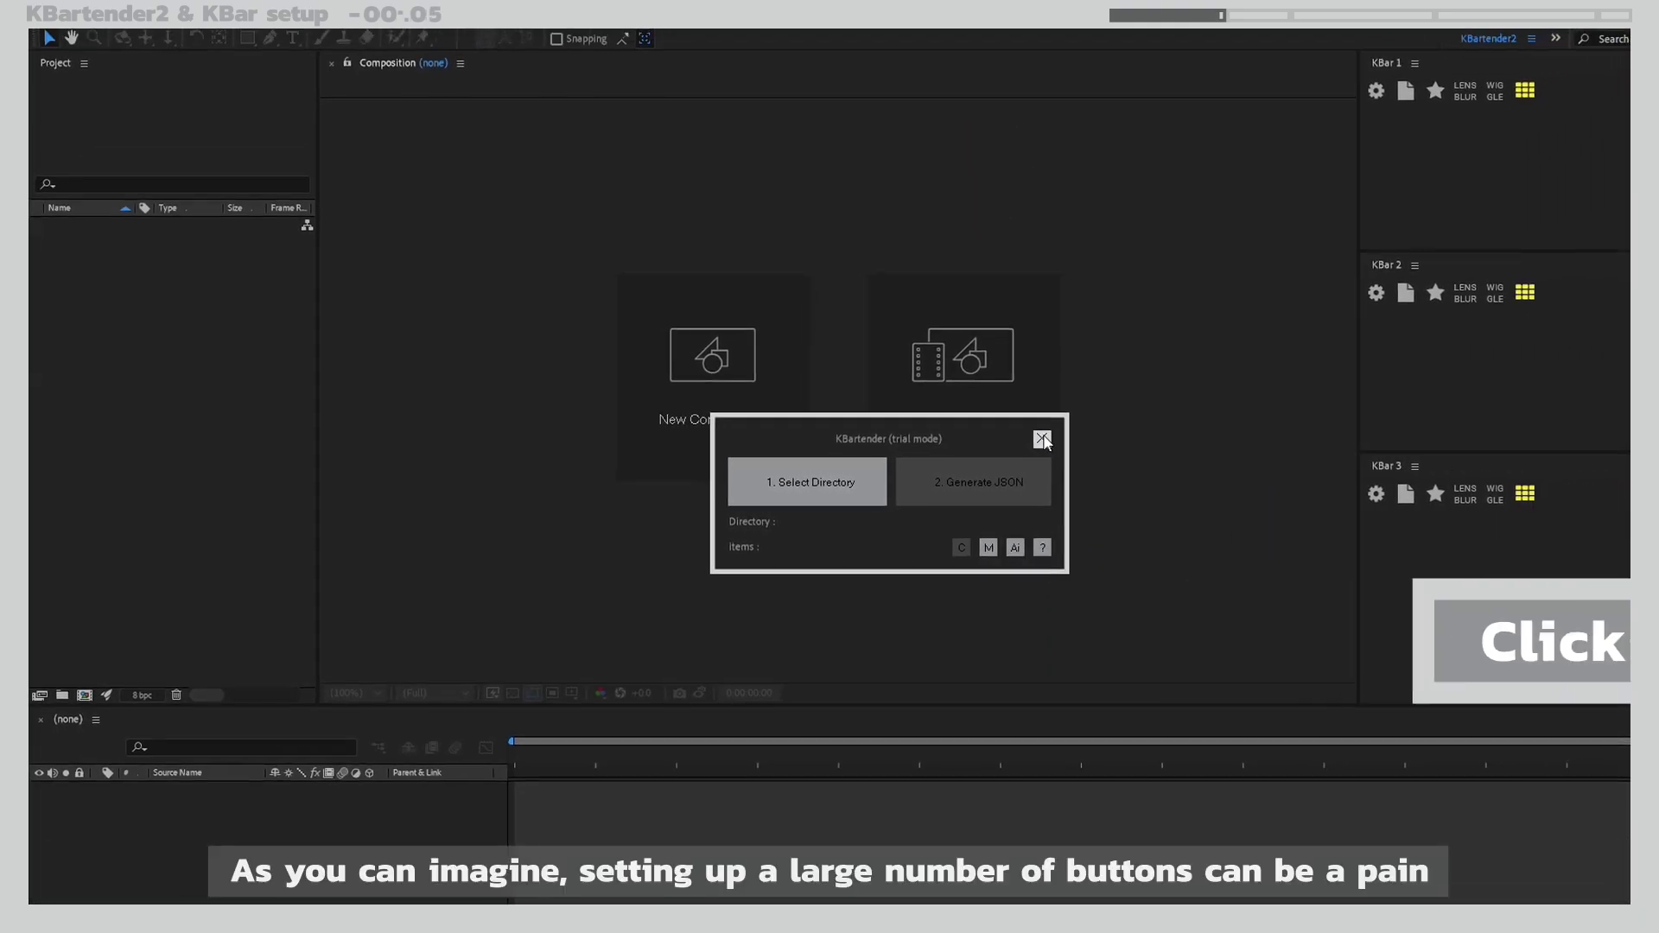
- Close the KBartender window and run the script from its new grid button in the KBar 1 panel
click(1043, 441)
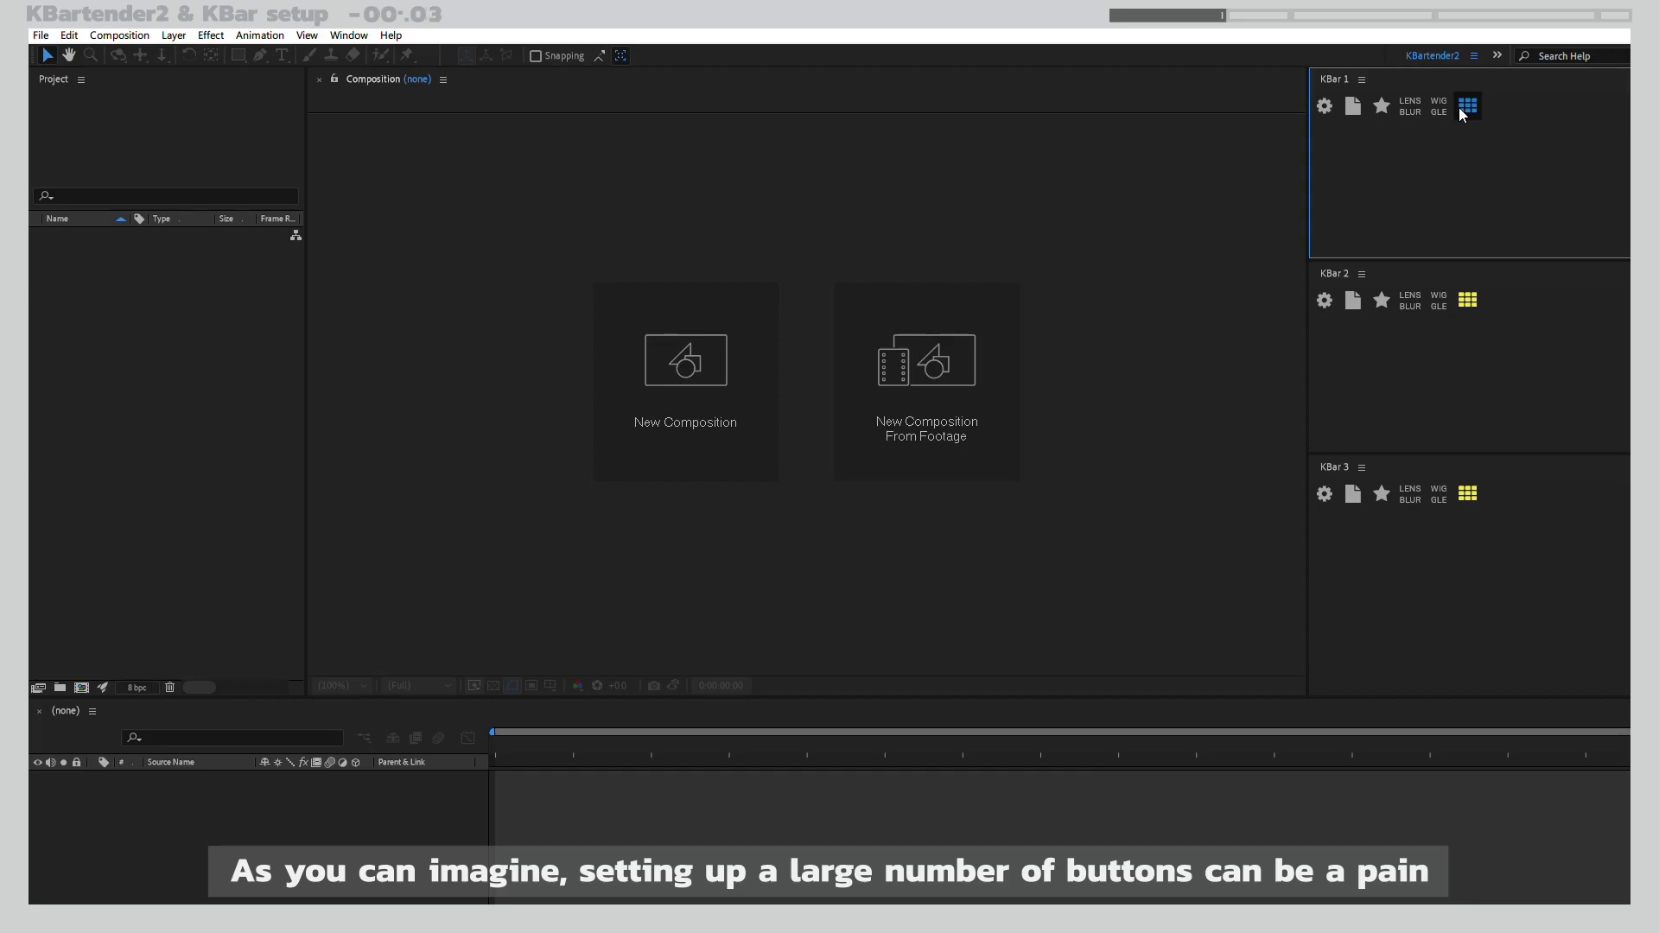
click(1523, 95)
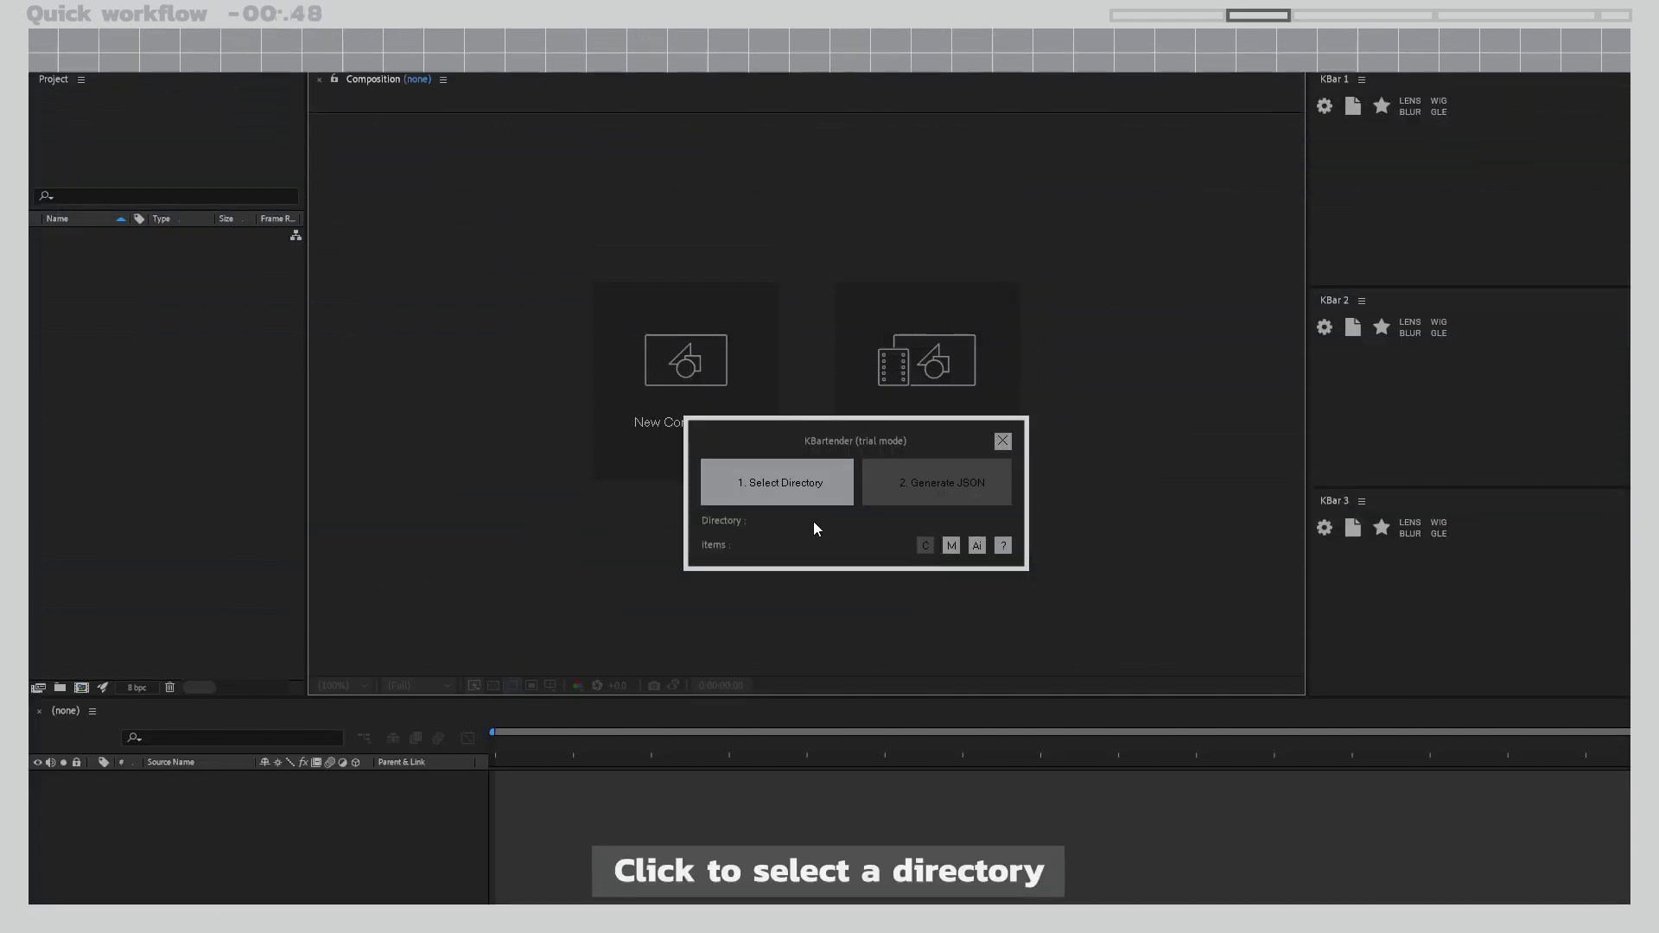
- Select the KBartender2_sample_directory folder inside Downloads\KBartender2_Gumroad as KBartender's root directory
click(805, 486)
double_click(800, 361)
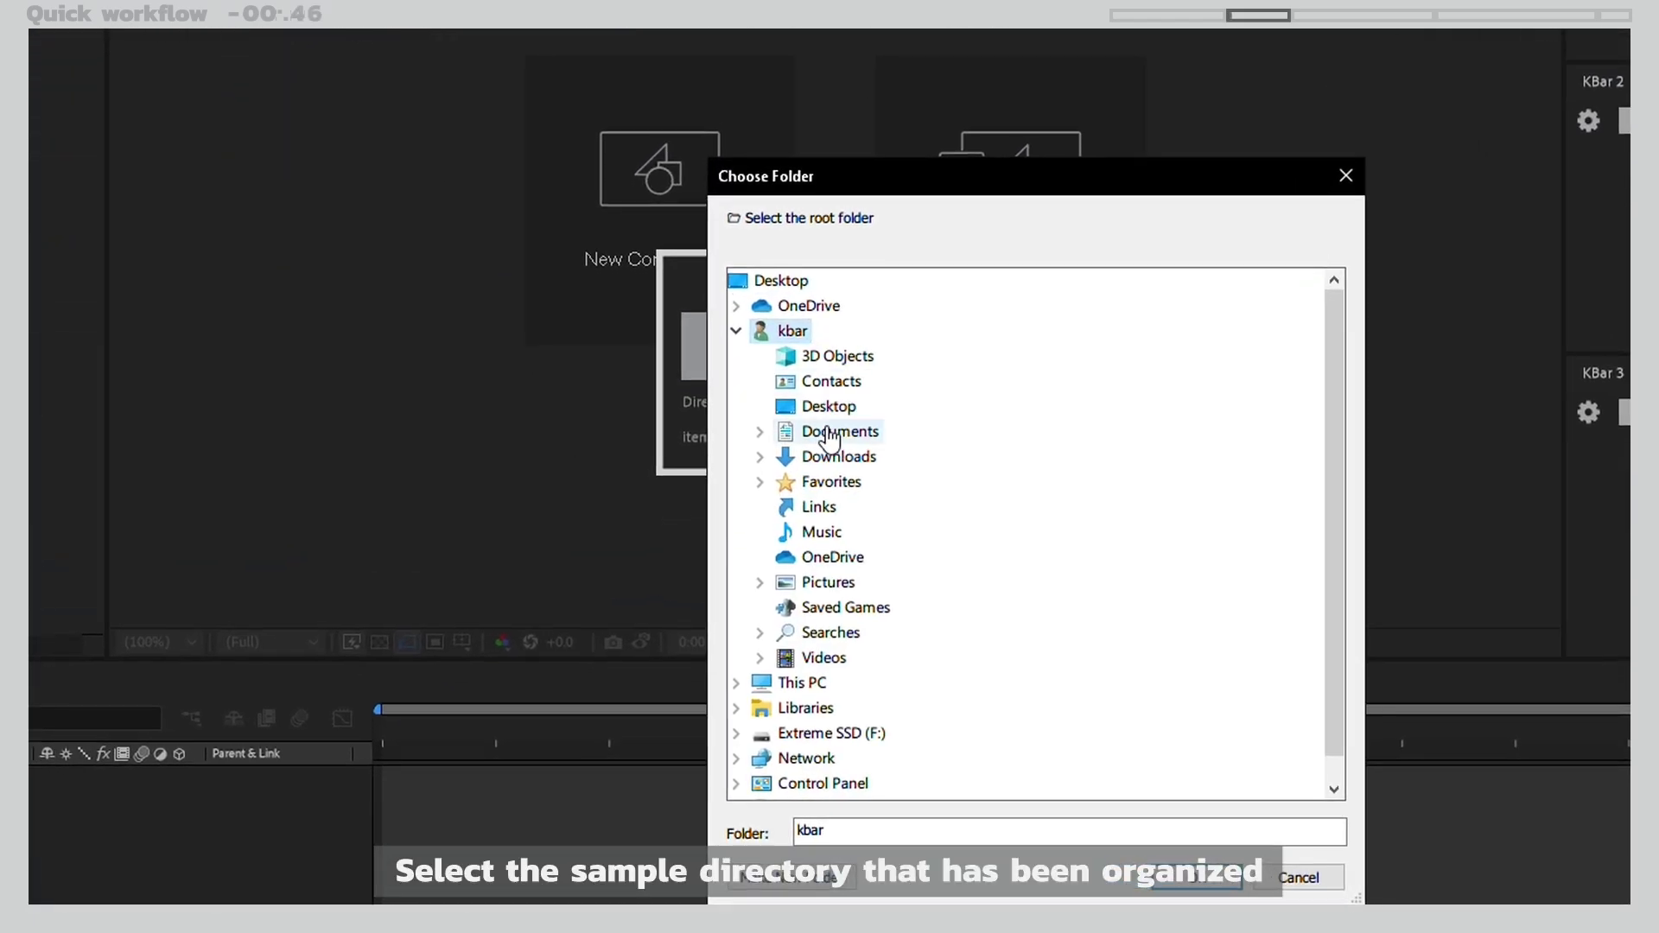
double_click(855, 442)
double_click(886, 477)
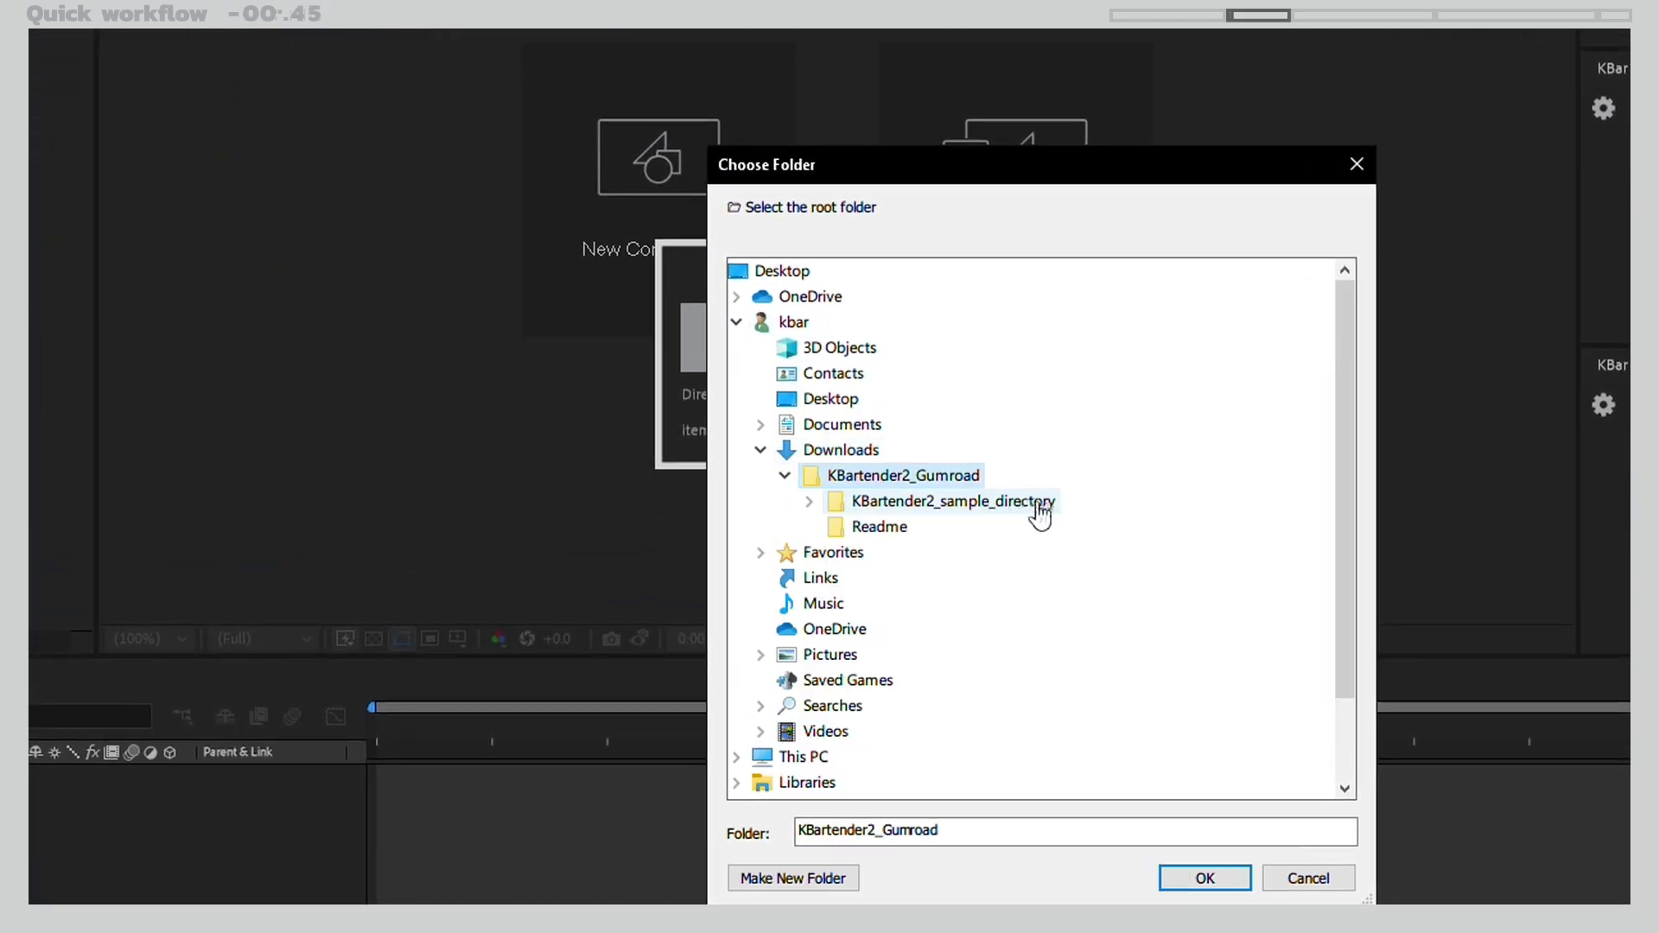
double_click(1038, 508)
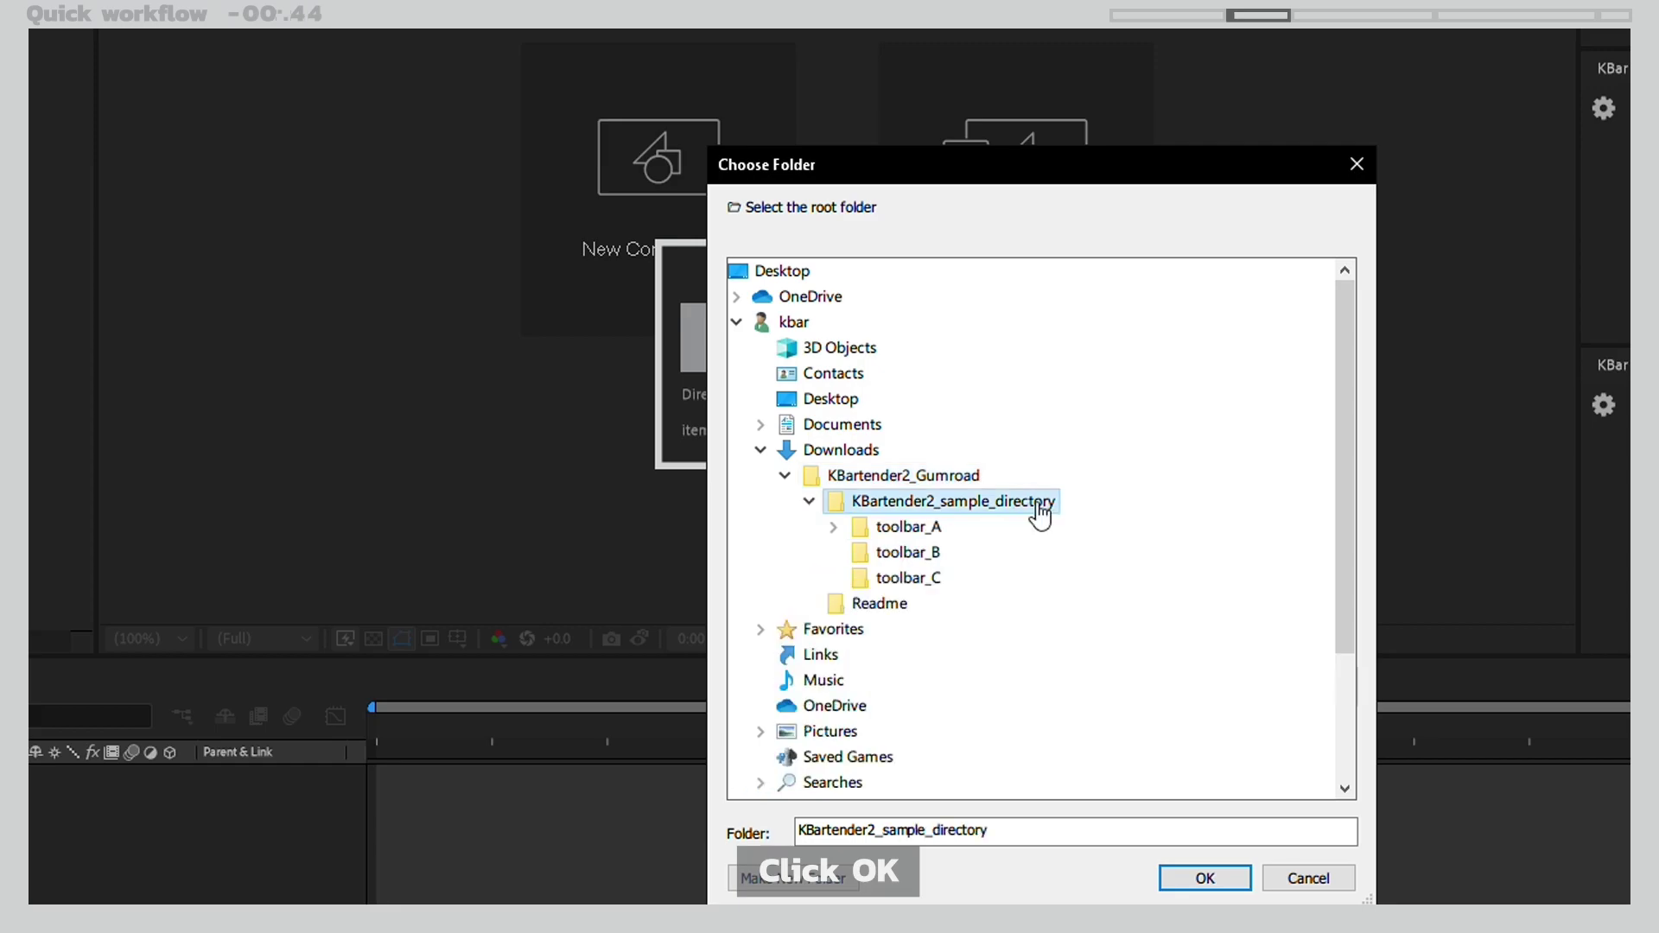
click(1205, 878)
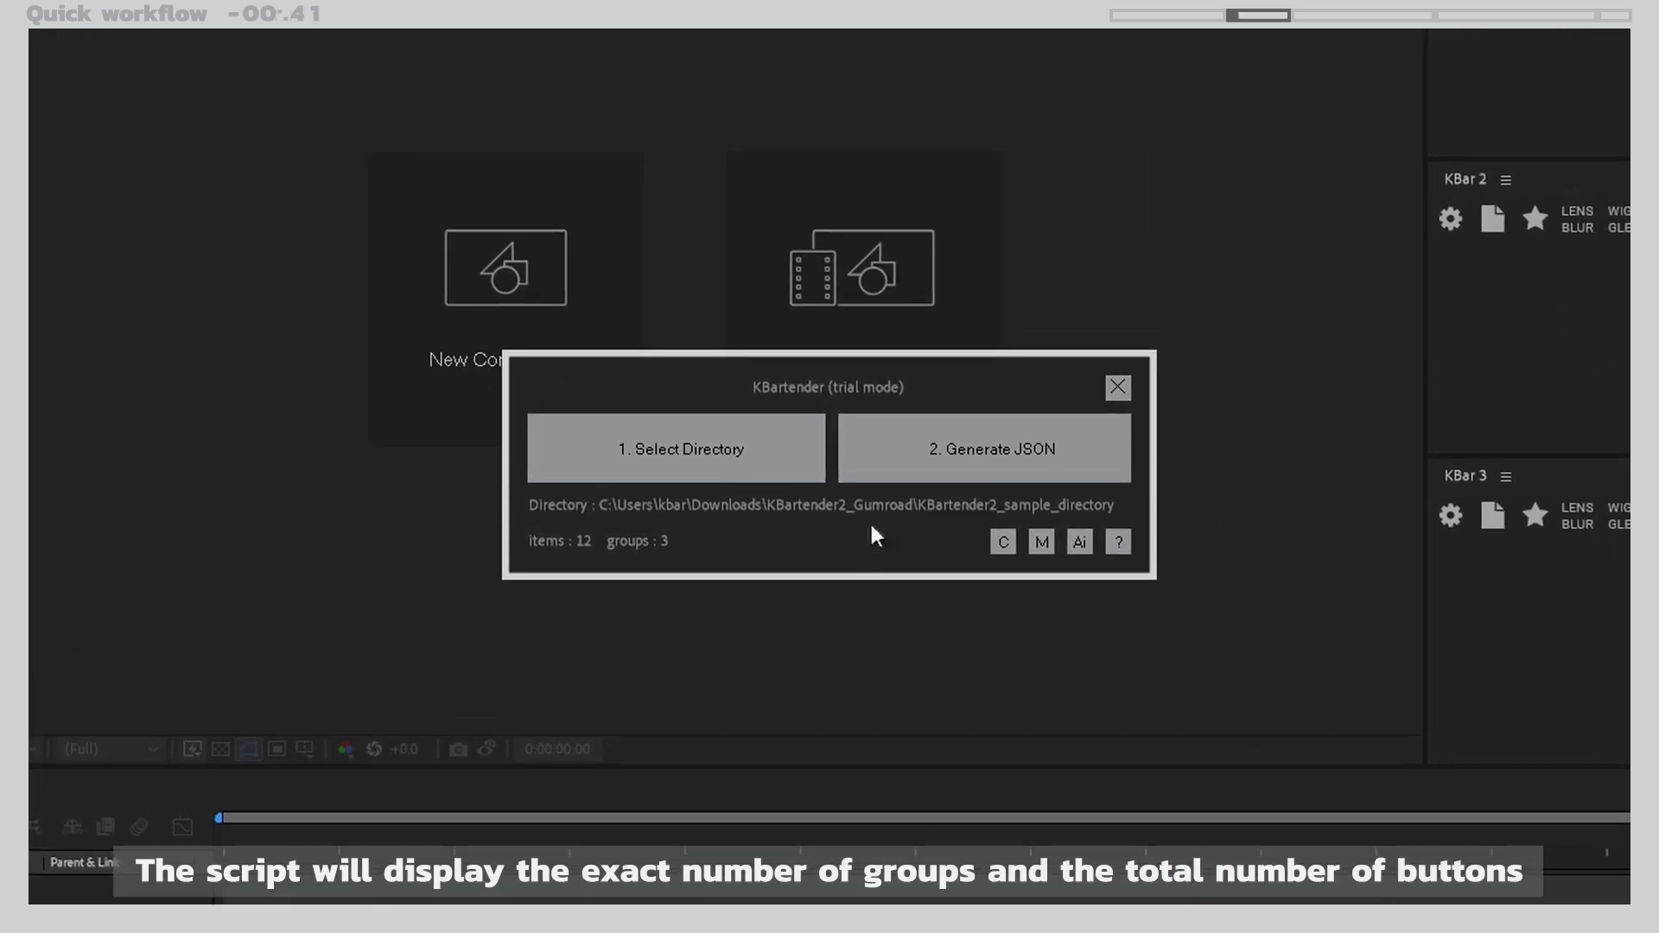
- Generate the KBartender JSON at the default path and check the new file in the KBartender2_Gumroad folder
click(875, 464)
click(1121, 687)
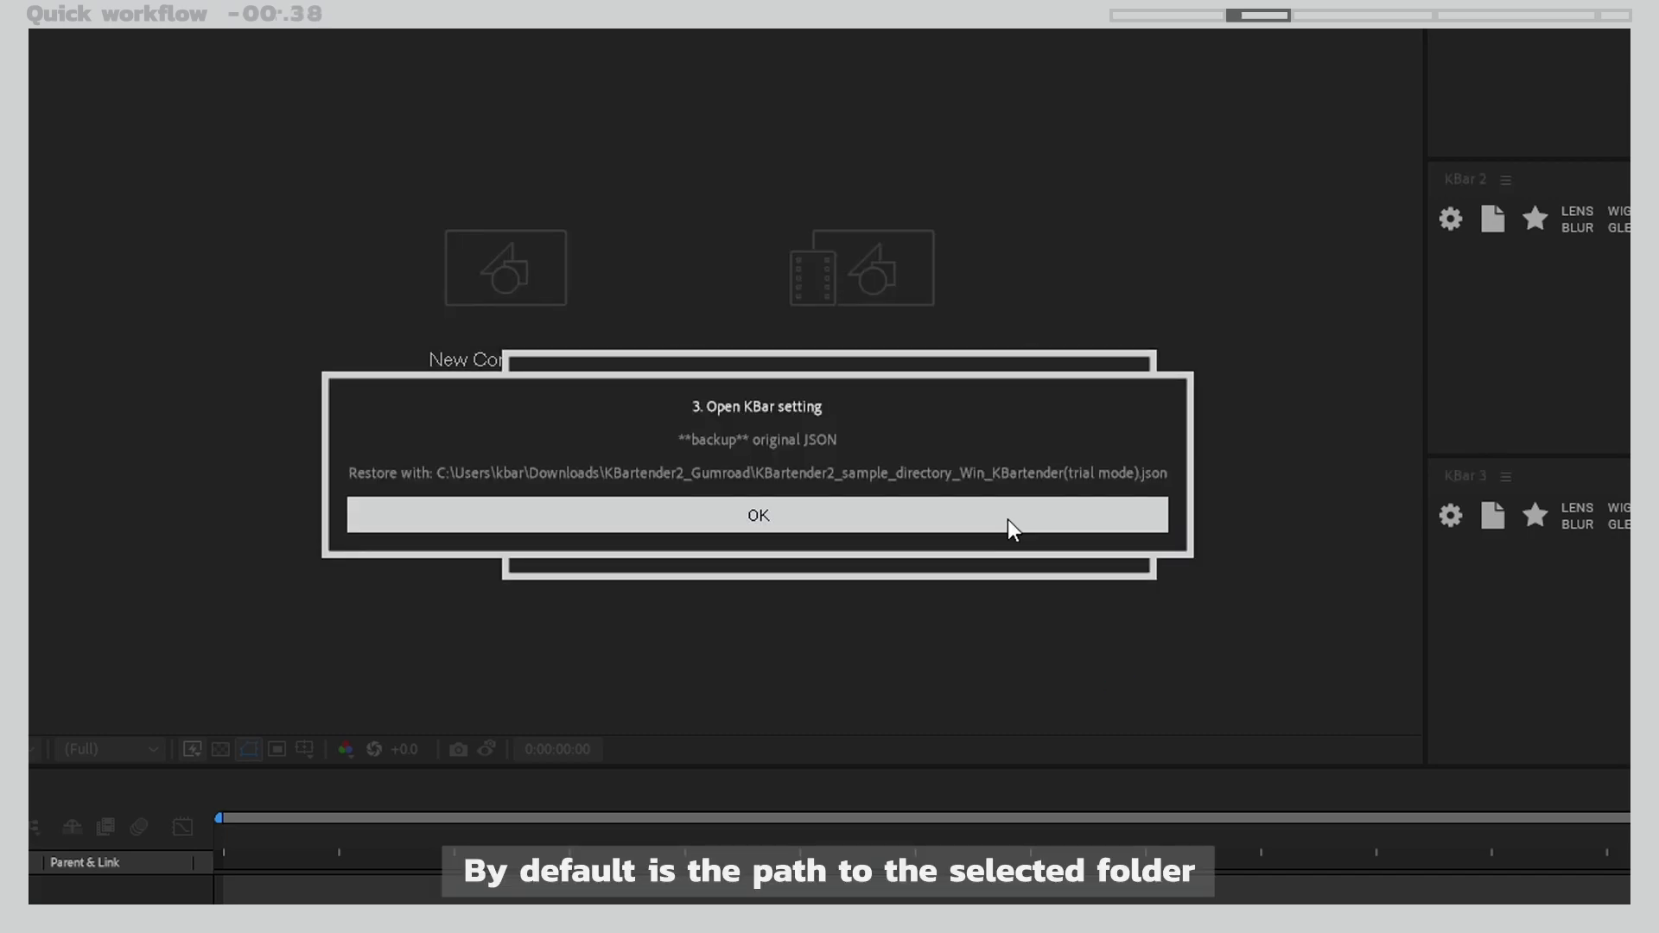
click(1008, 520)
key(super+Tab)
click(1004, 285)
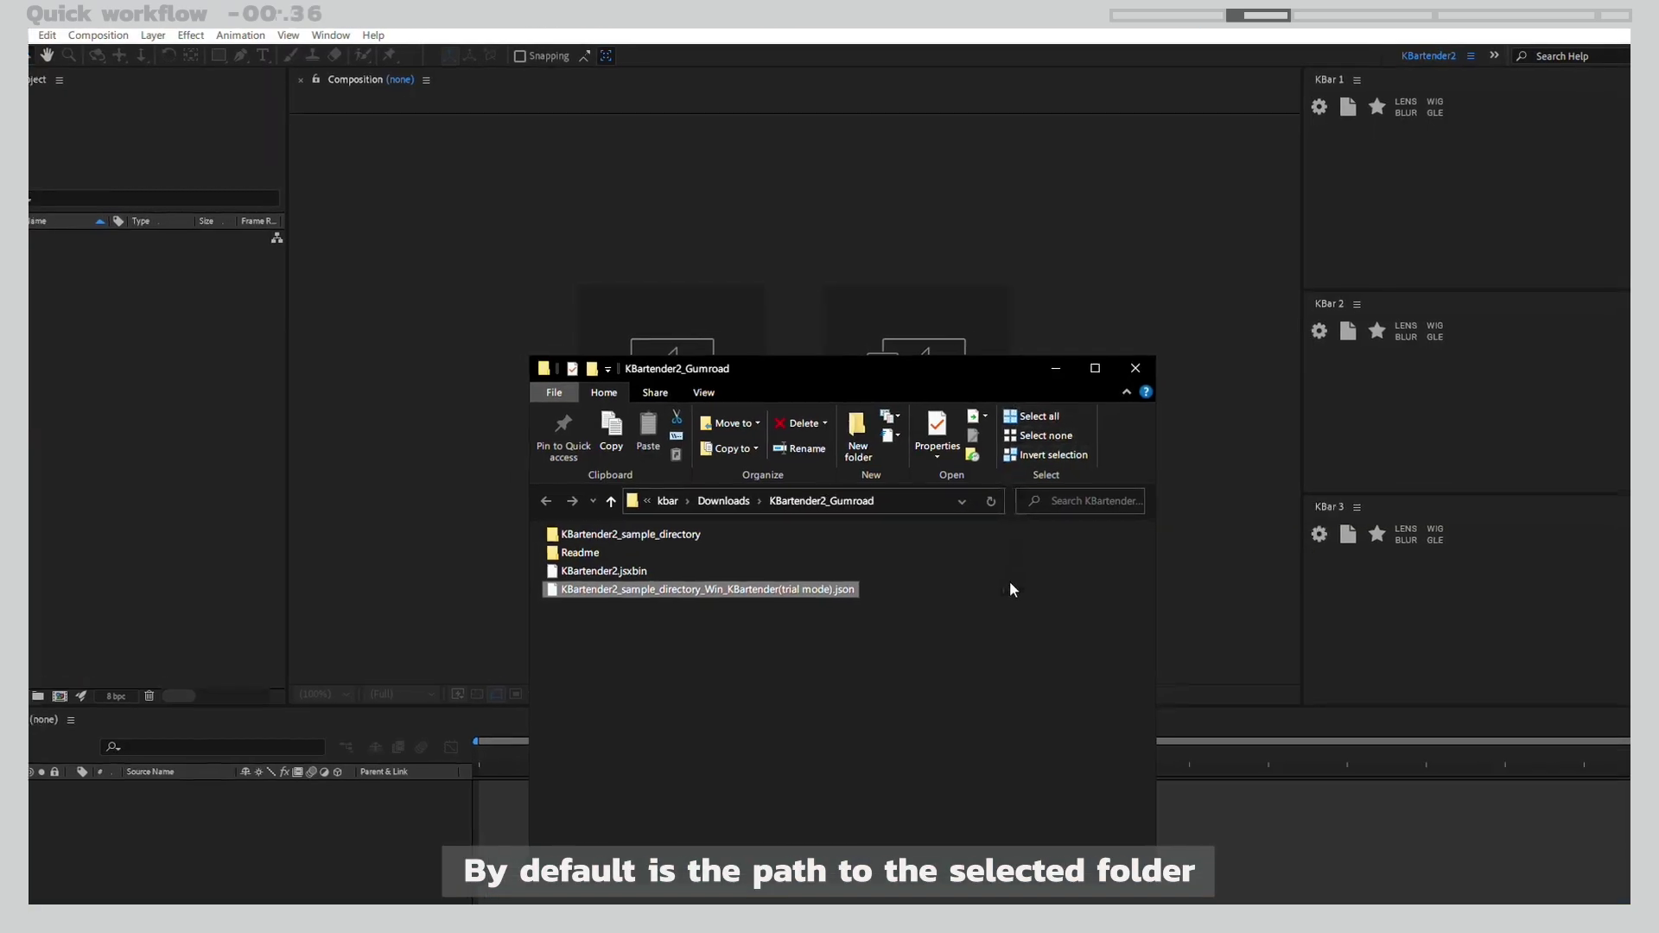
- Restore the KBar configuration from KBartender2_sample_directory_Win_KBartender(trial mode).json
click(1361, 78)
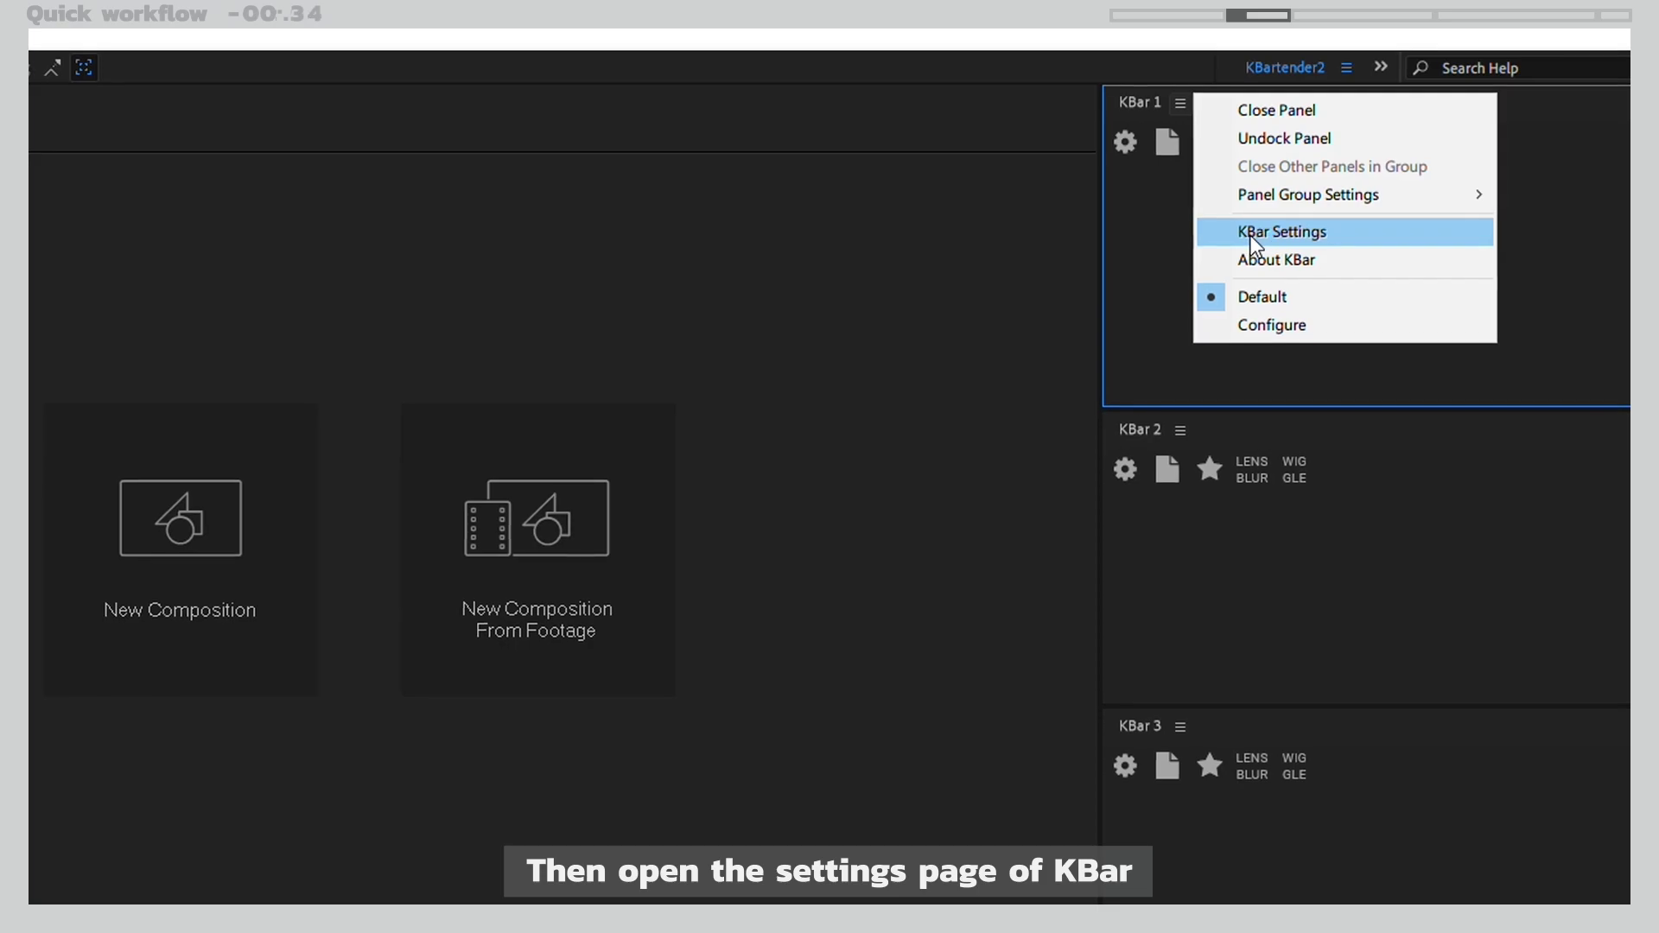
click(1249, 232)
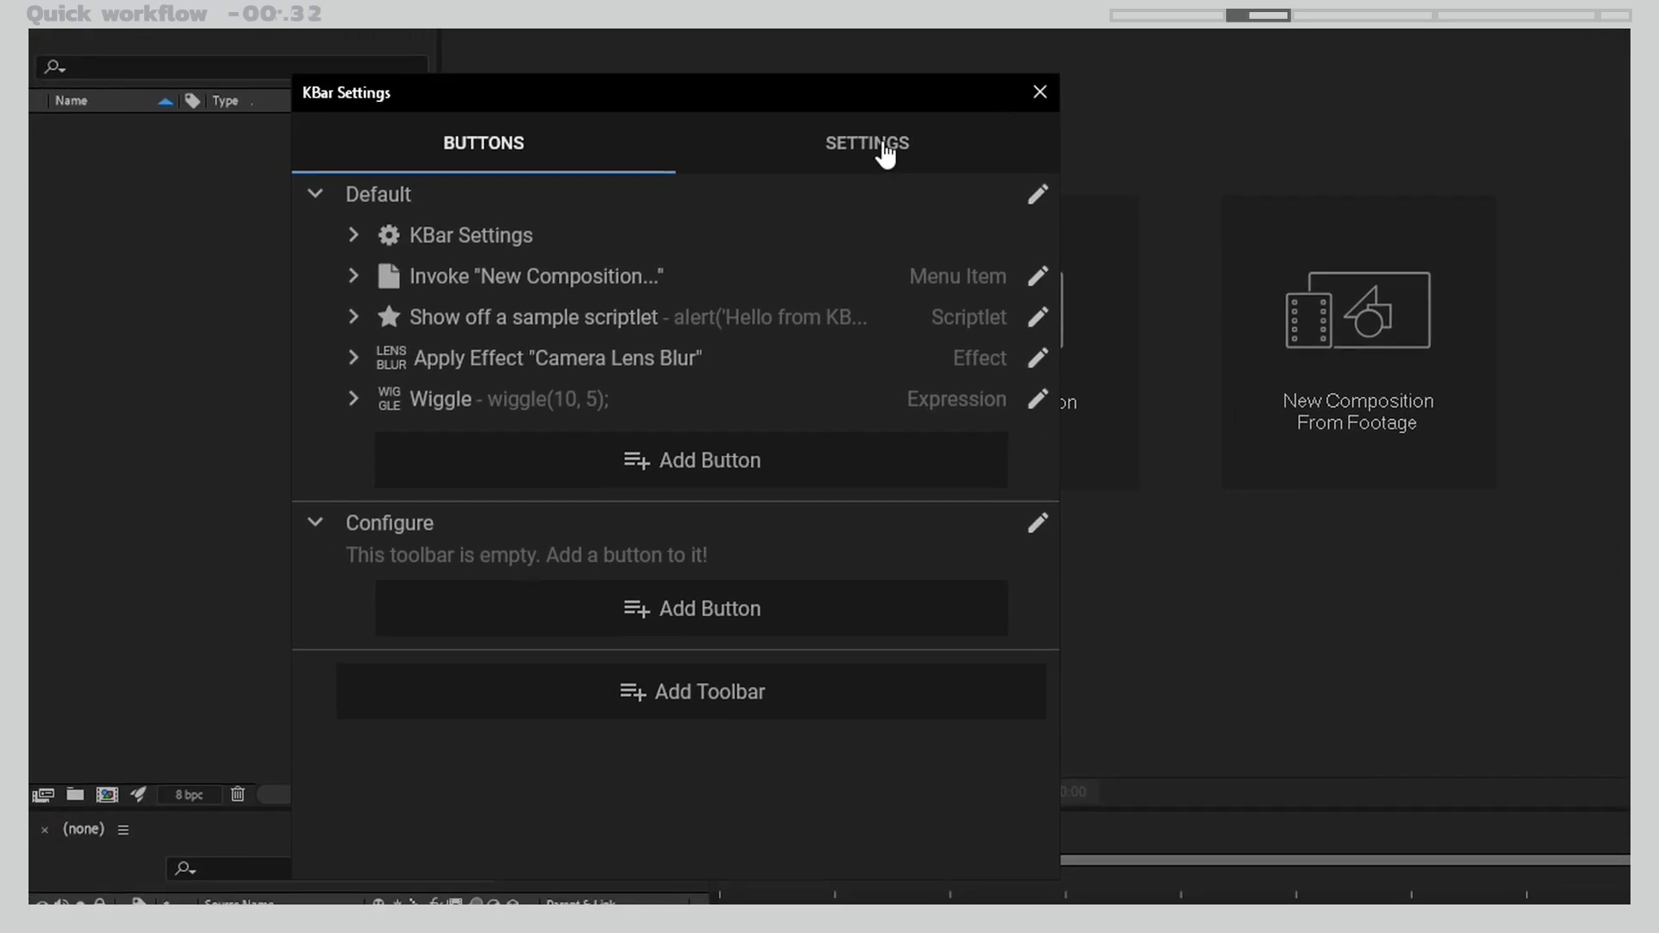
click(886, 153)
click(416, 528)
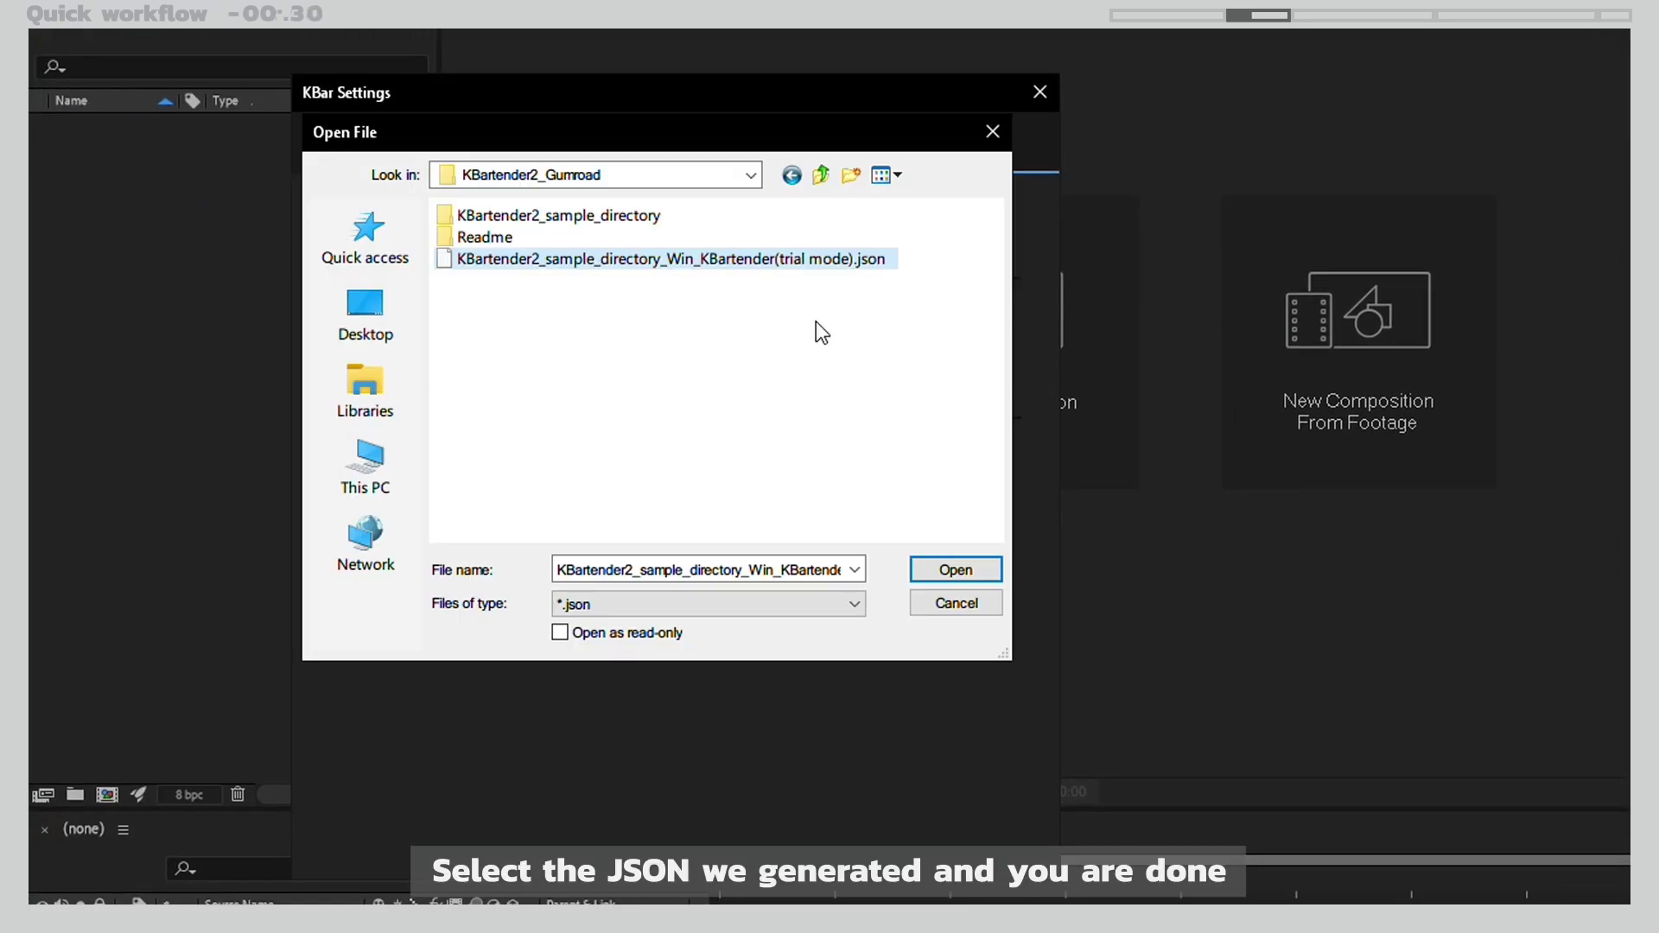
click(935, 562)
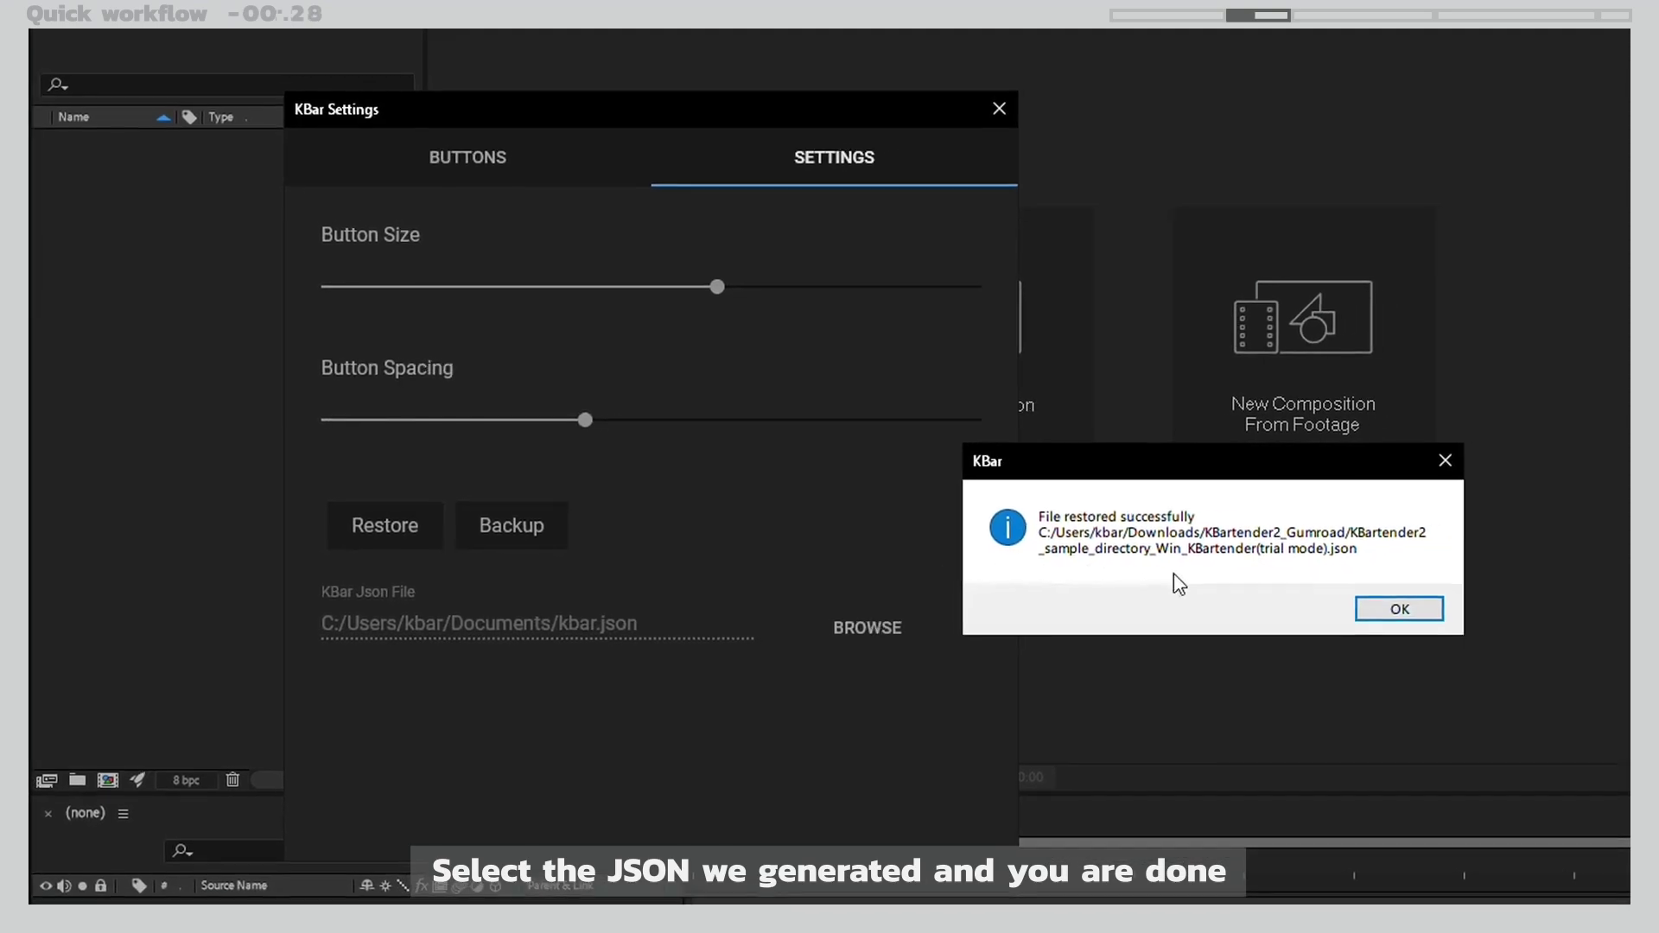
click(1400, 609)
- Switch KBar 2 to toolbar_B and KBar 3 to toolbar_C, and close the KBar settings
click(1432, 429)
right_click(1432, 429)
click(1452, 495)
right_click(1432, 622)
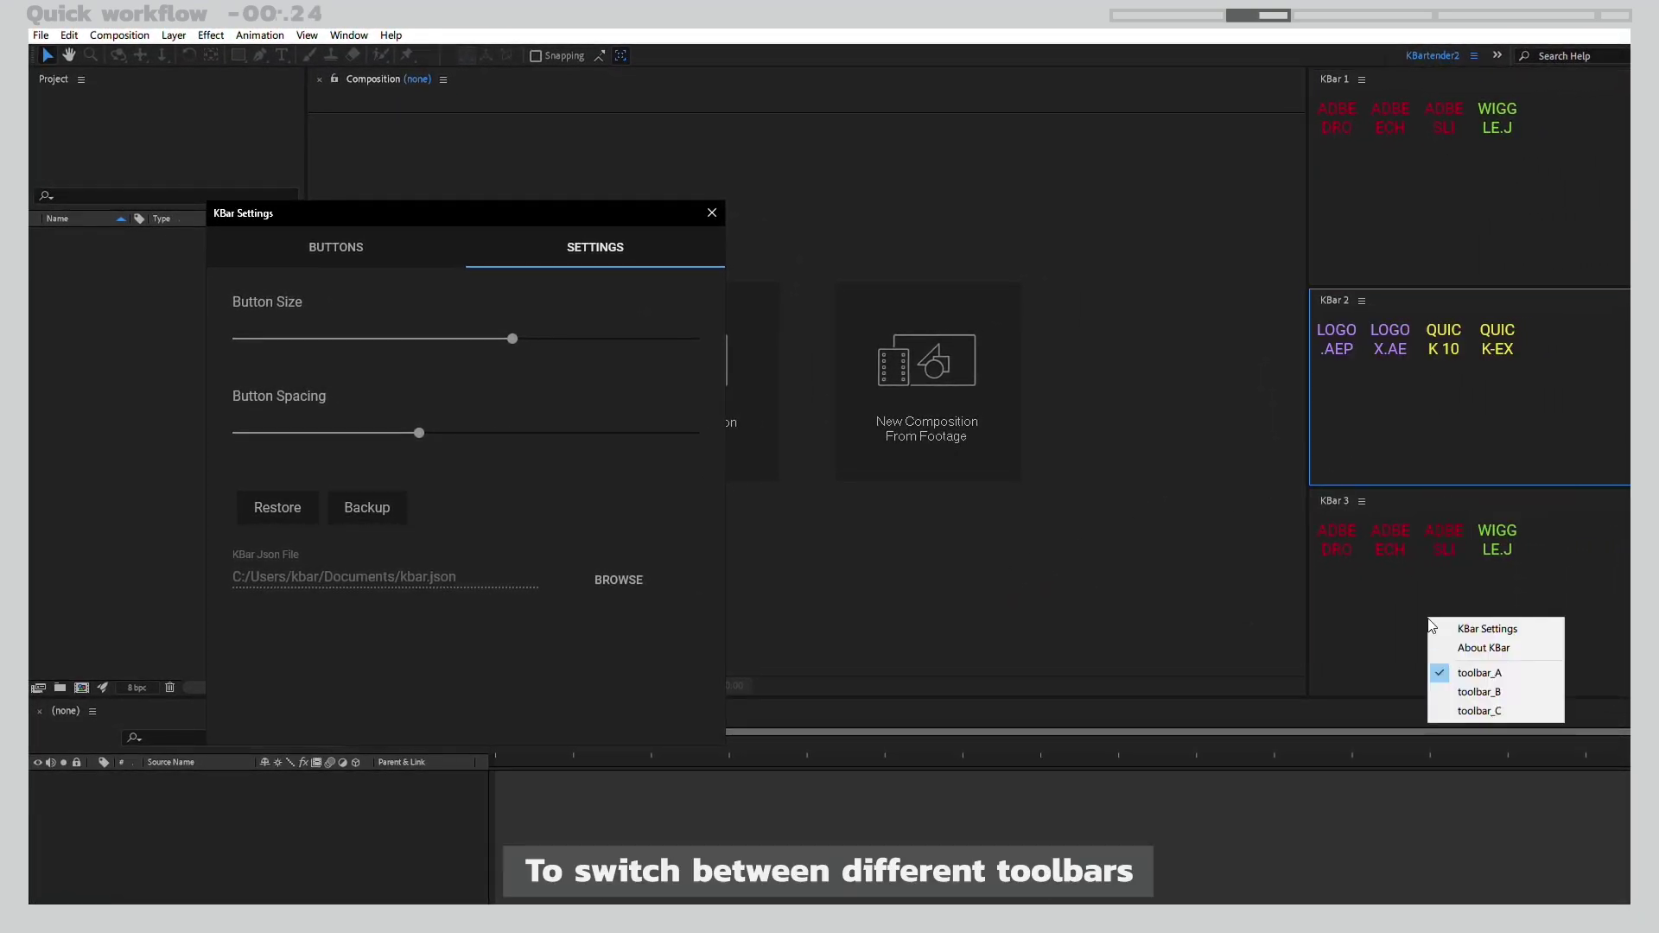
click(1479, 711)
click(711, 212)
- Test the generated buttons by creating a Quick 1080P composition from KBar 2 and closing it without saving from KBar 3
click(1442, 339)
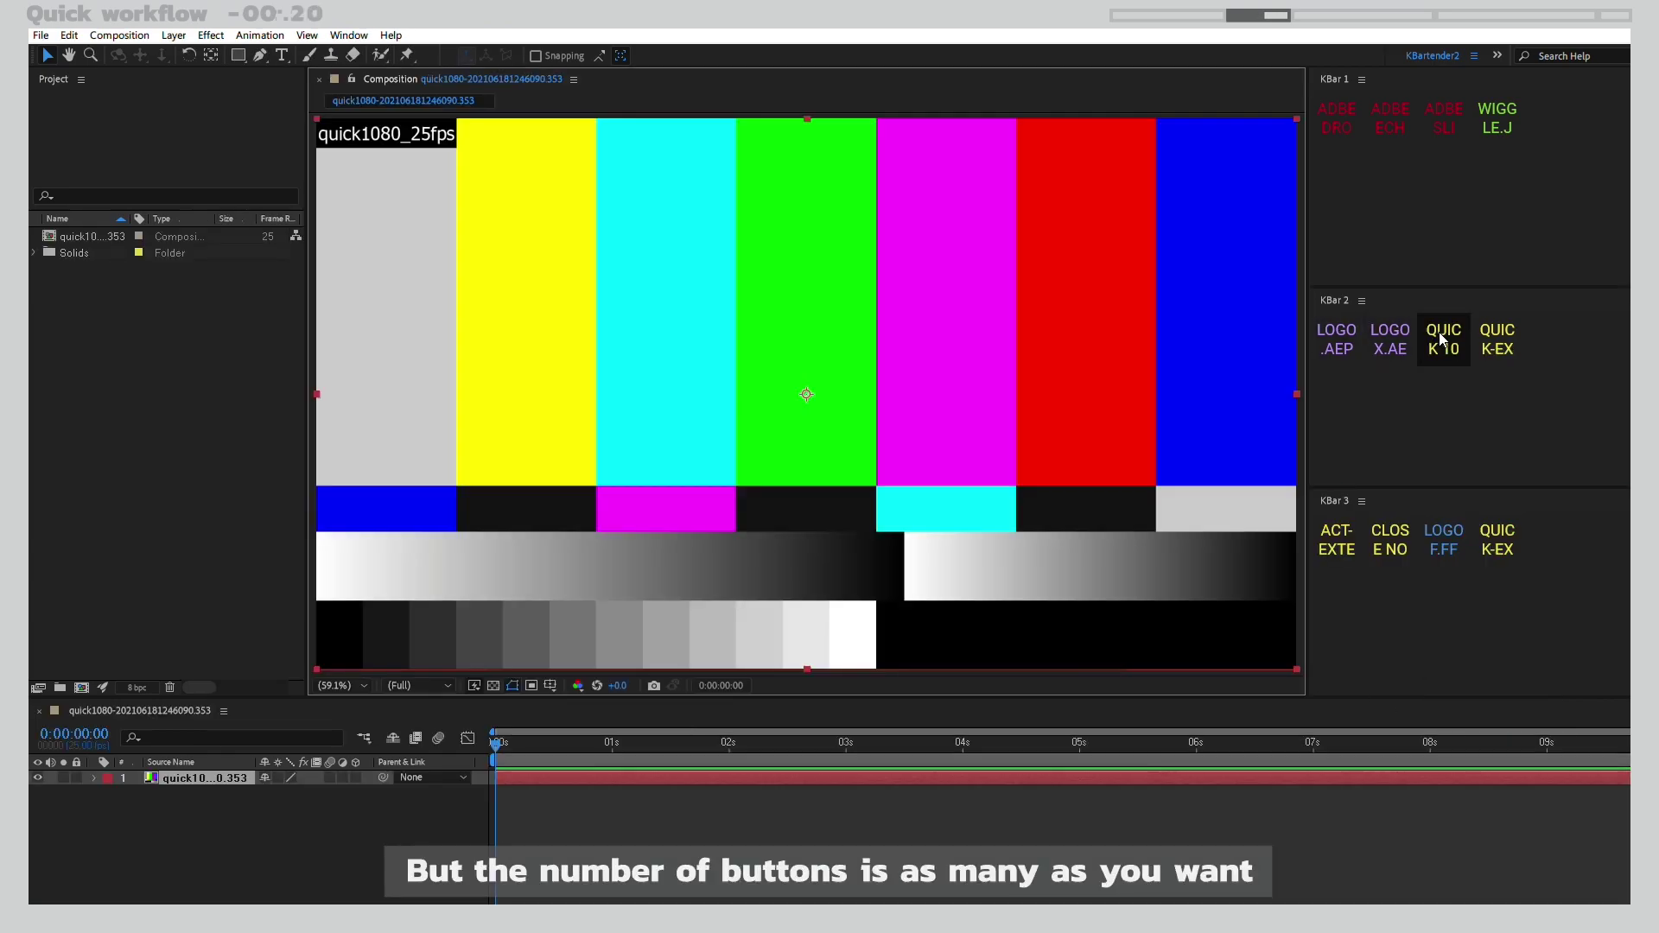
click(1391, 541)
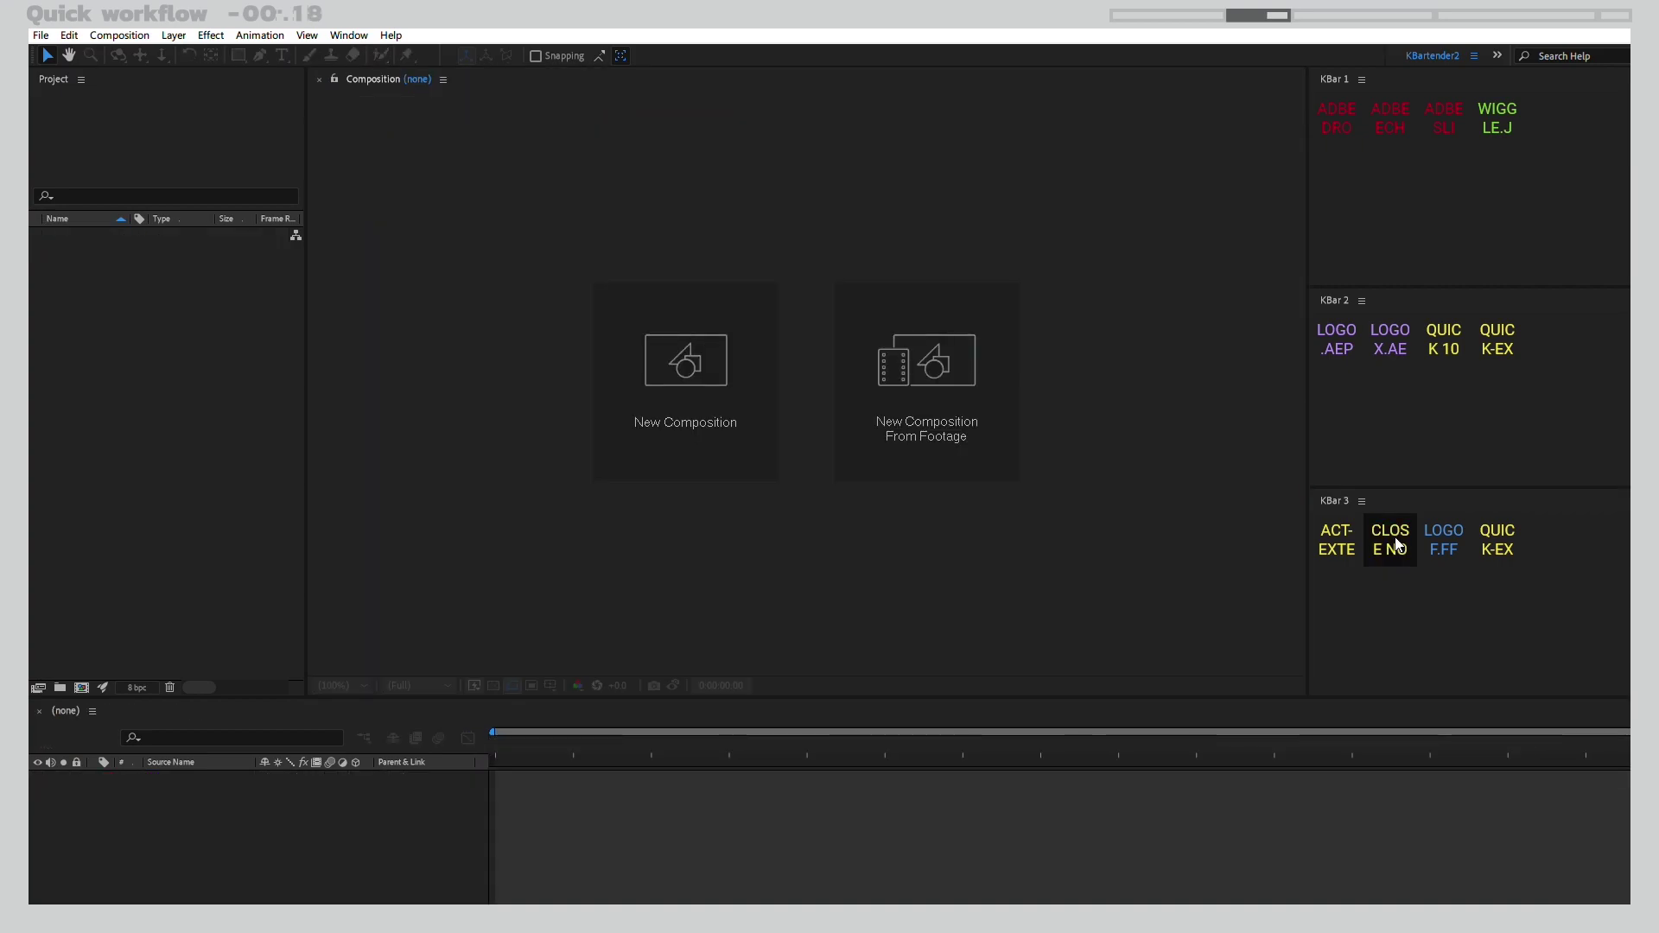
- Back up the KBar configuration as kbar.json in Documents, replacing the existing file
click(1363, 80)
click(1394, 166)
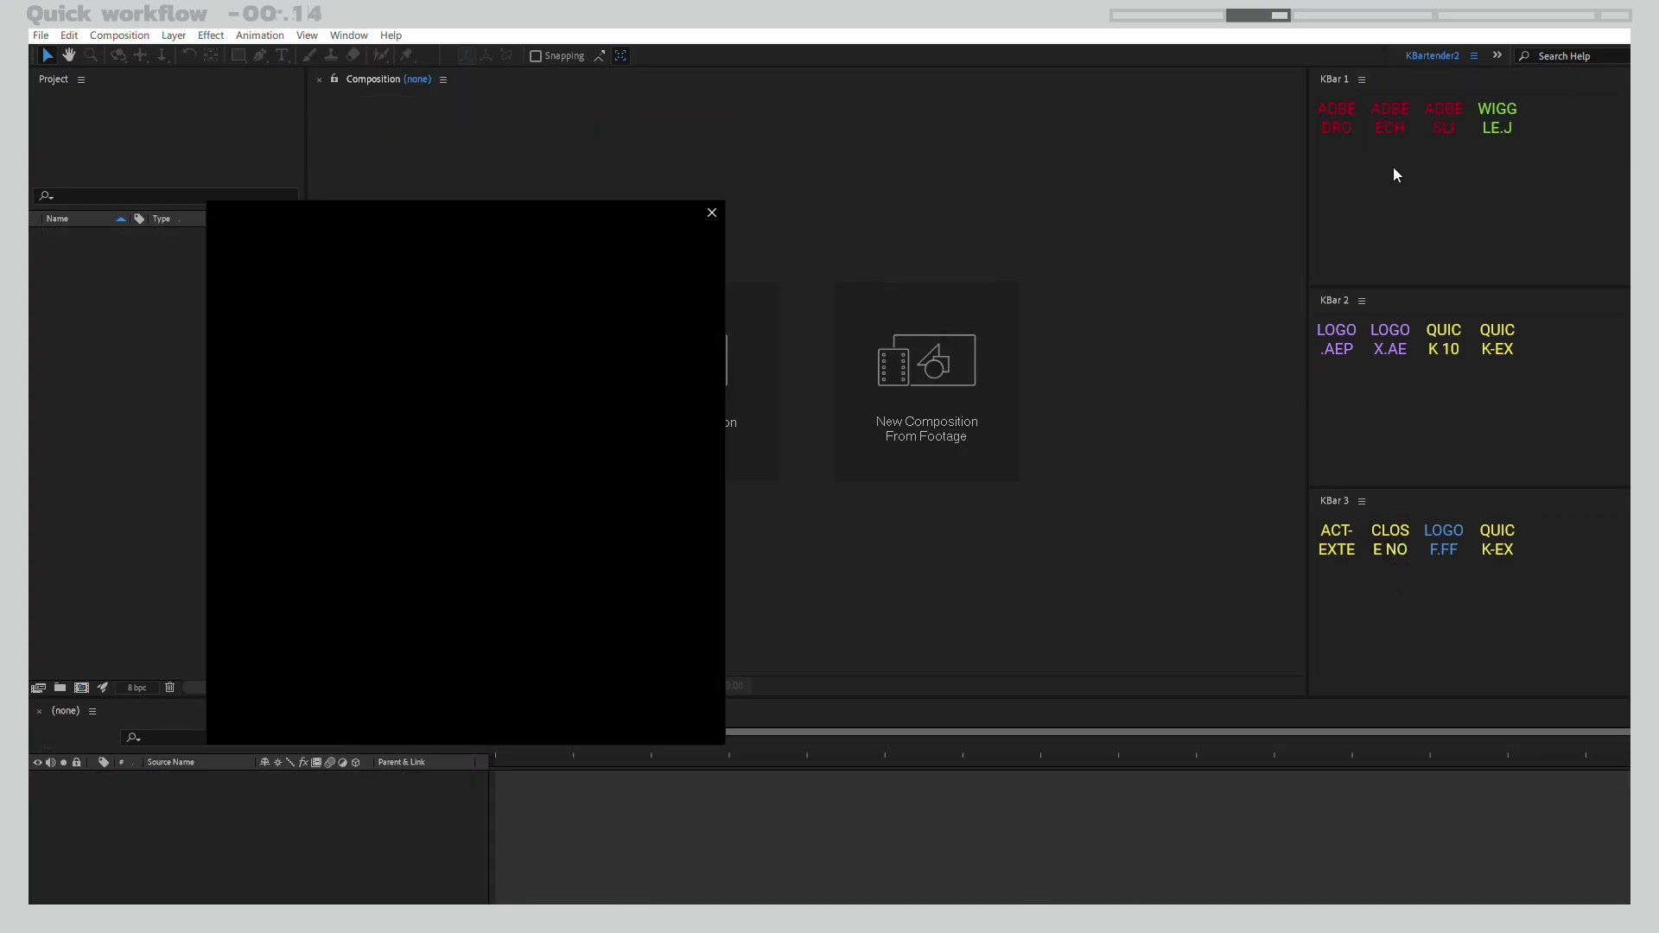
click(635, 245)
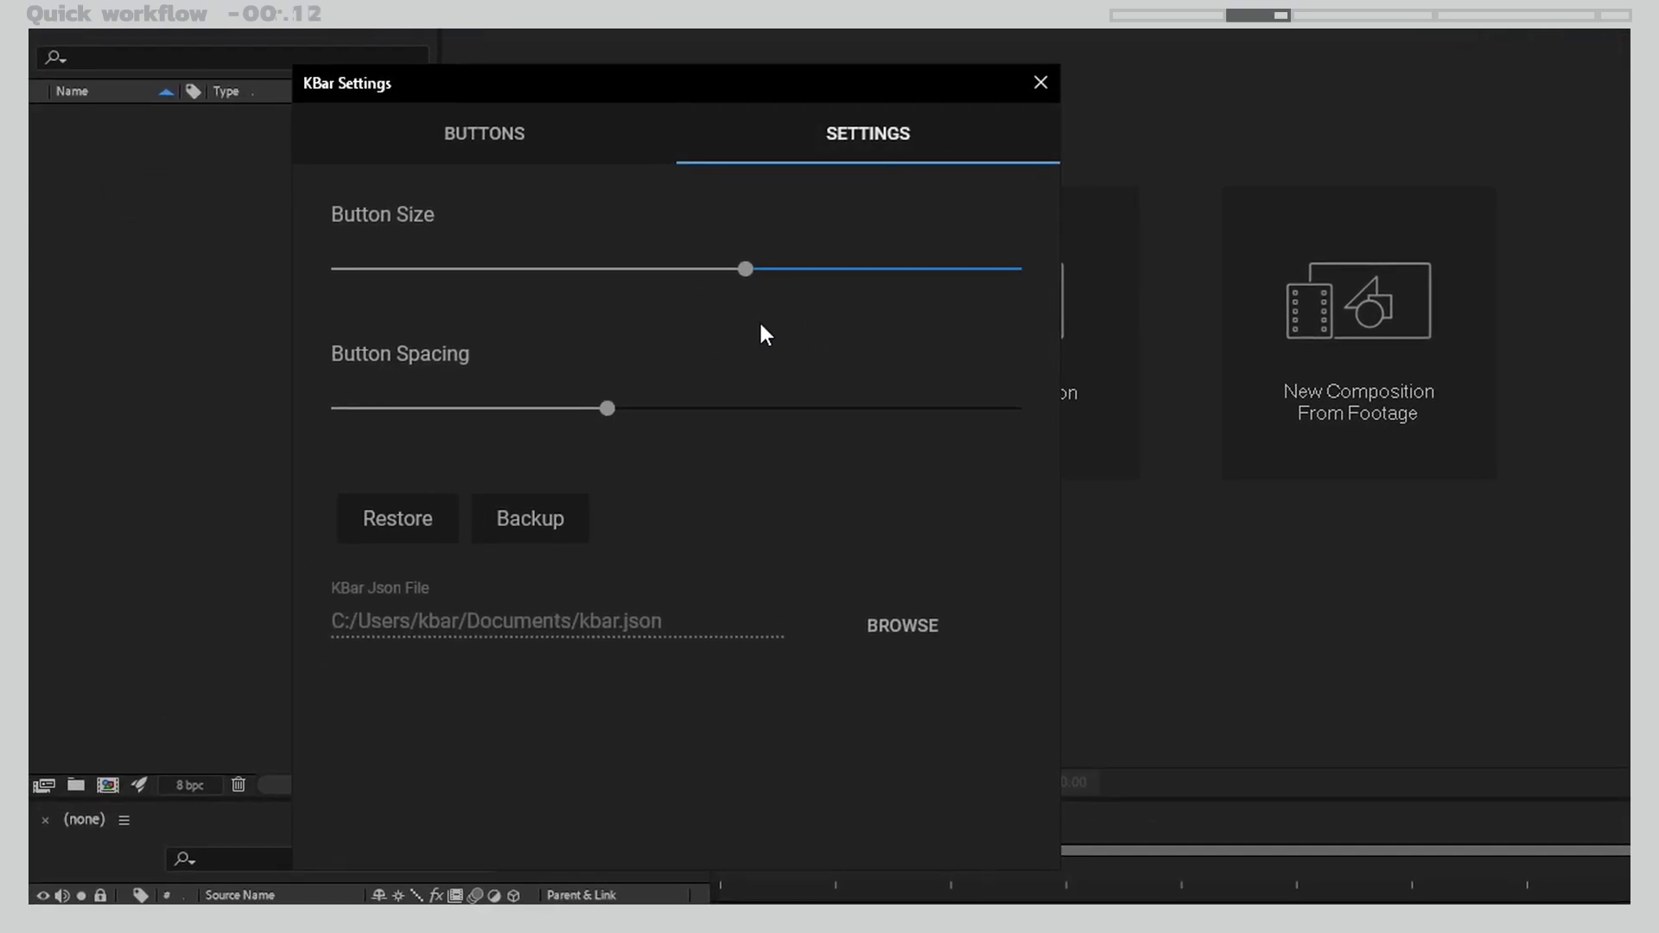
click(540, 517)
click(669, 340)
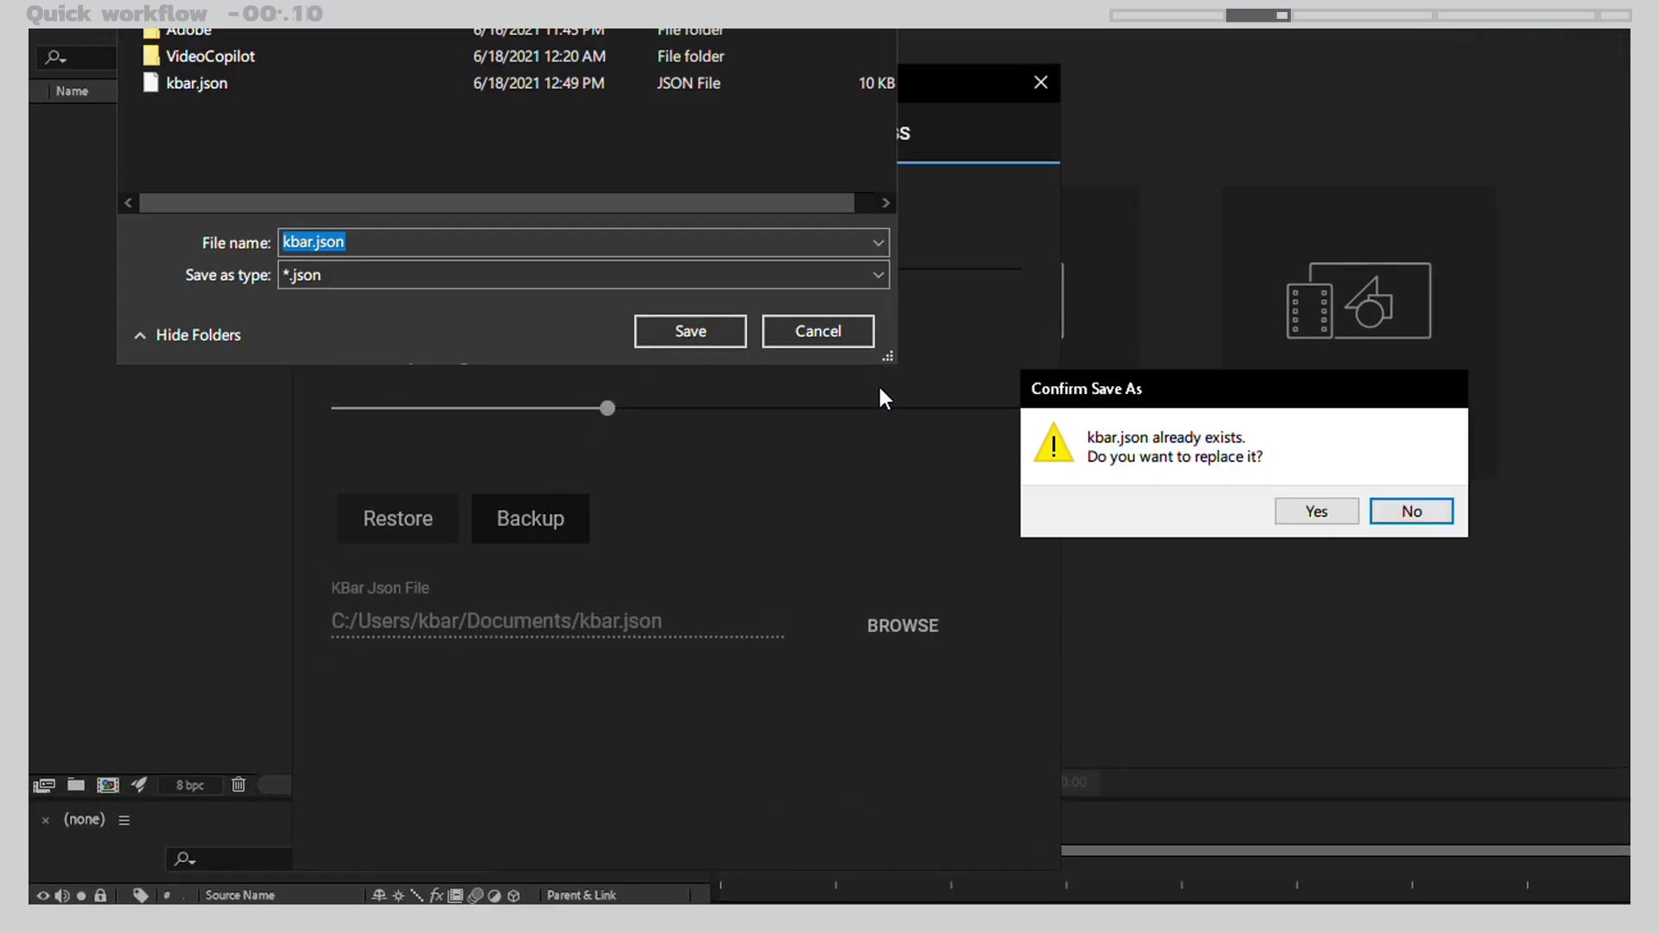
click(1288, 508)
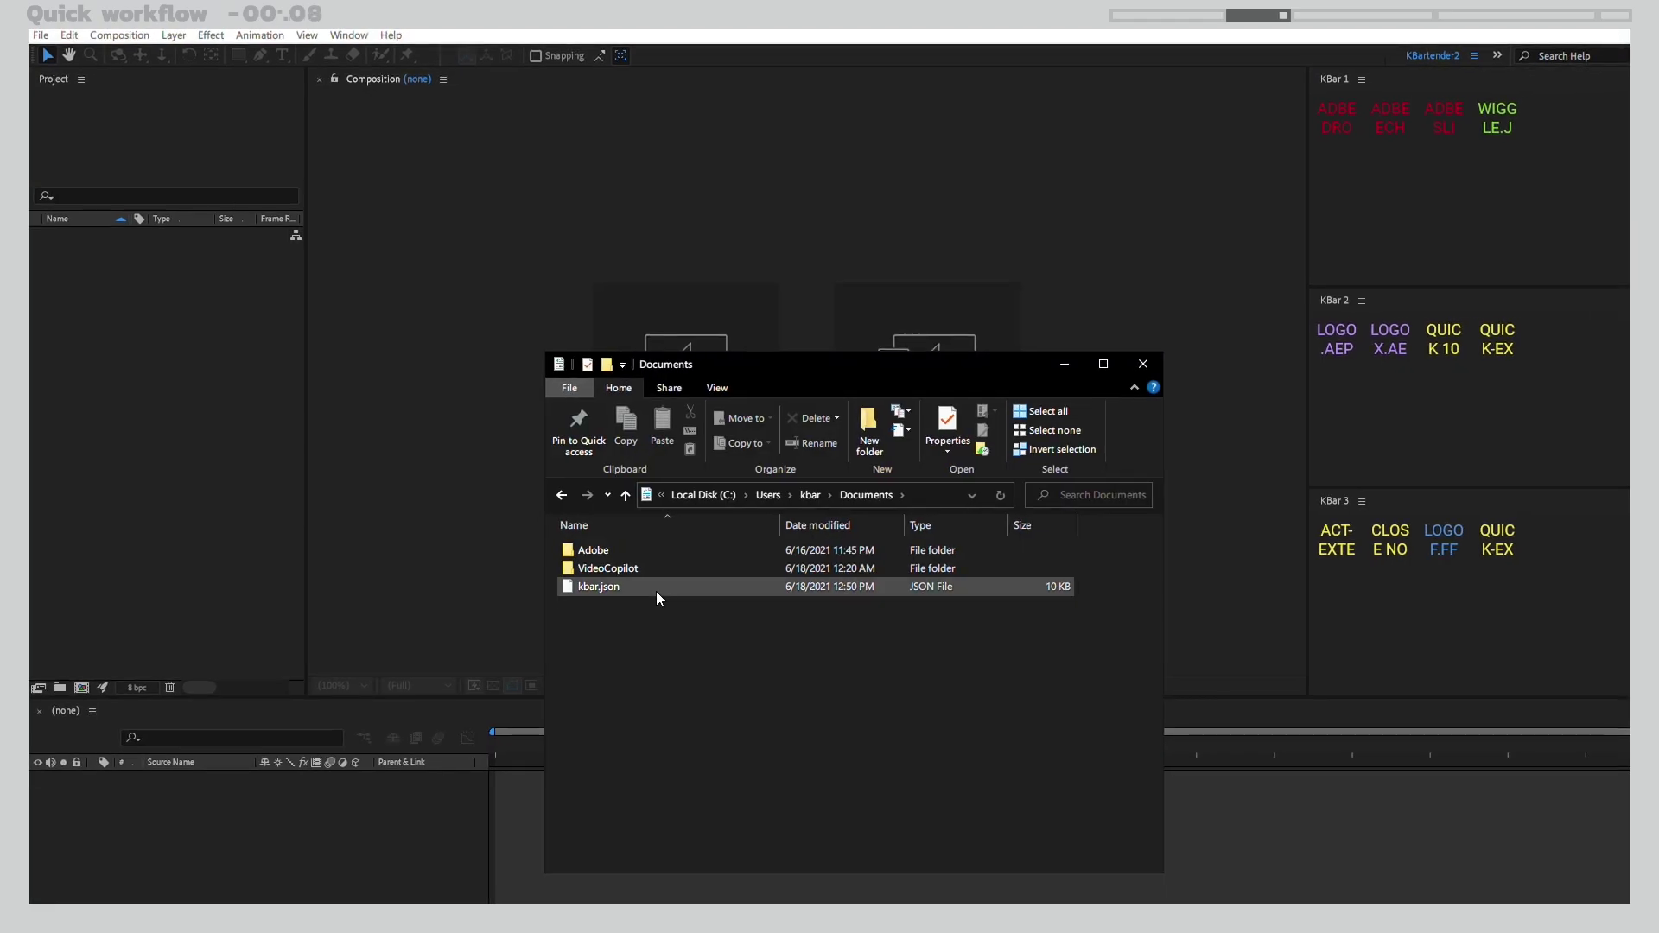
- Preview kbar.json in the Documents folder and examine the file paths in the LOGO button scripts
click(656, 591)
key(space)
scroll(773, 562, down, 20)
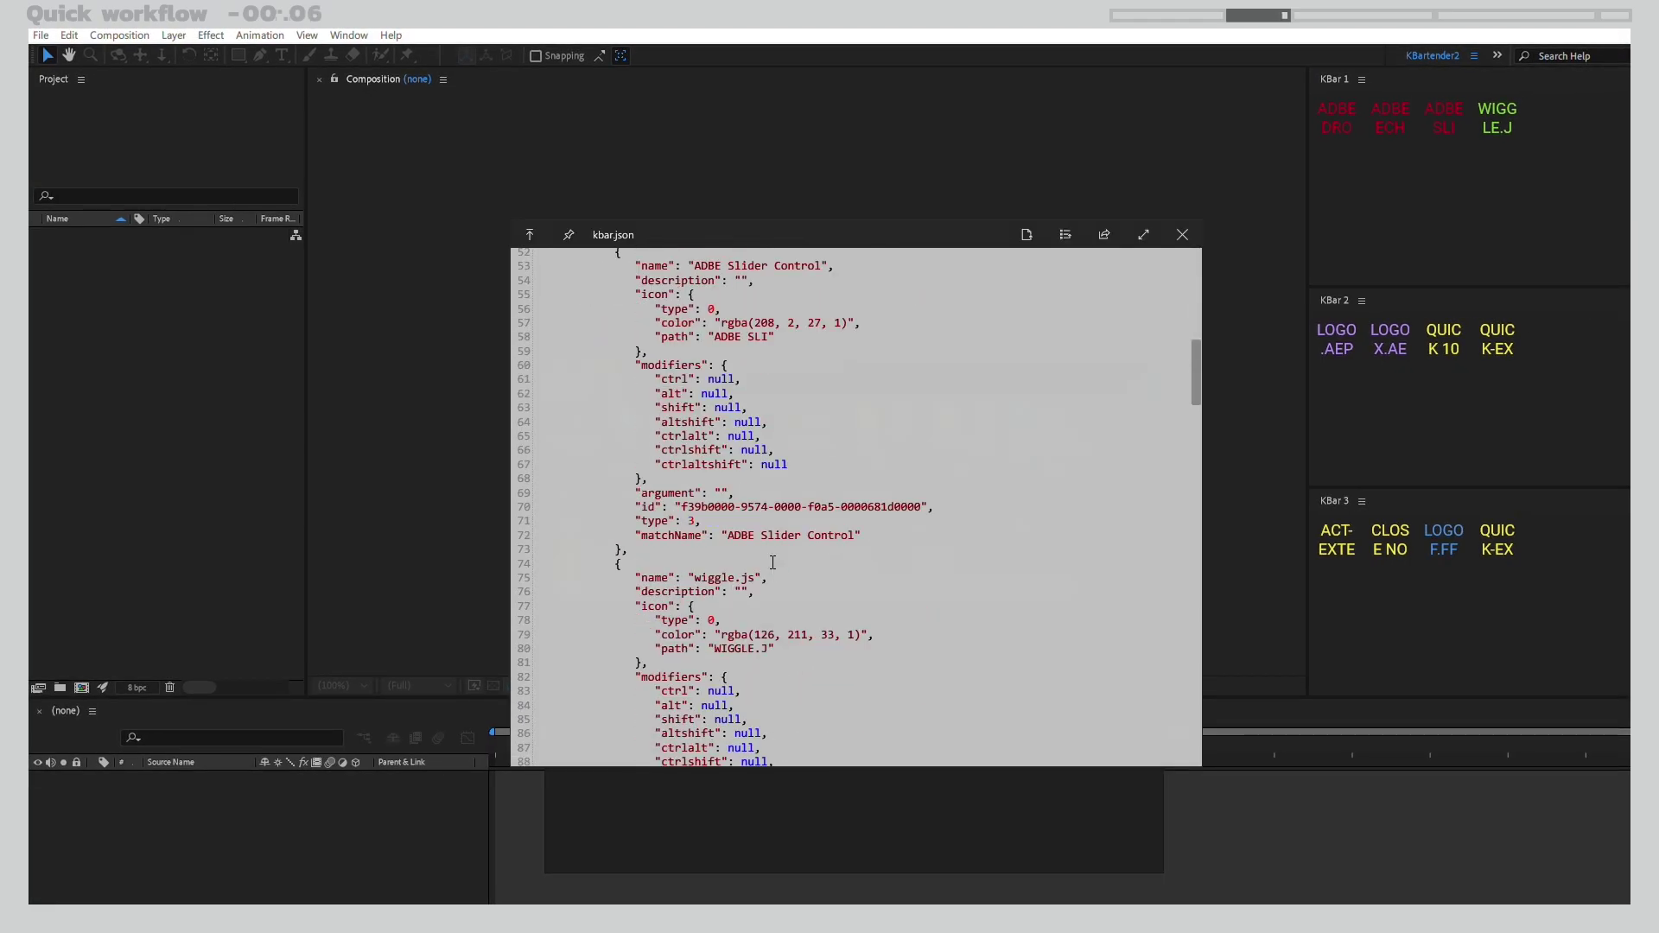
scroll(1018, 421, down, 2)
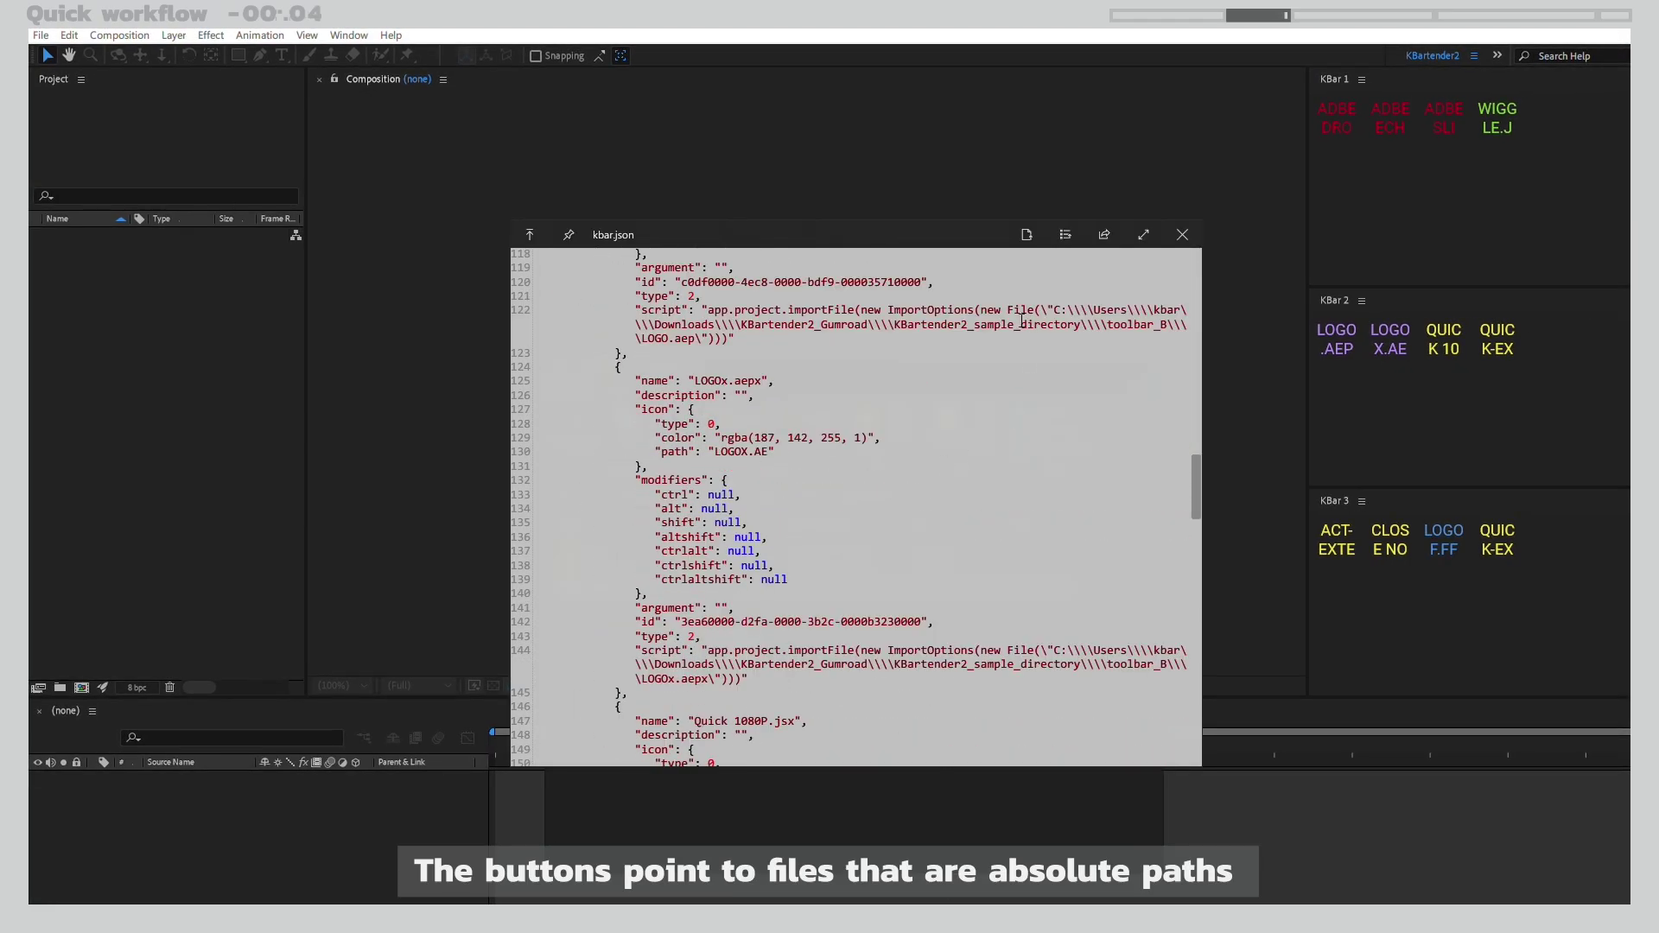
shift+click(1098, 349)
drag(975, 657, 976, 657)
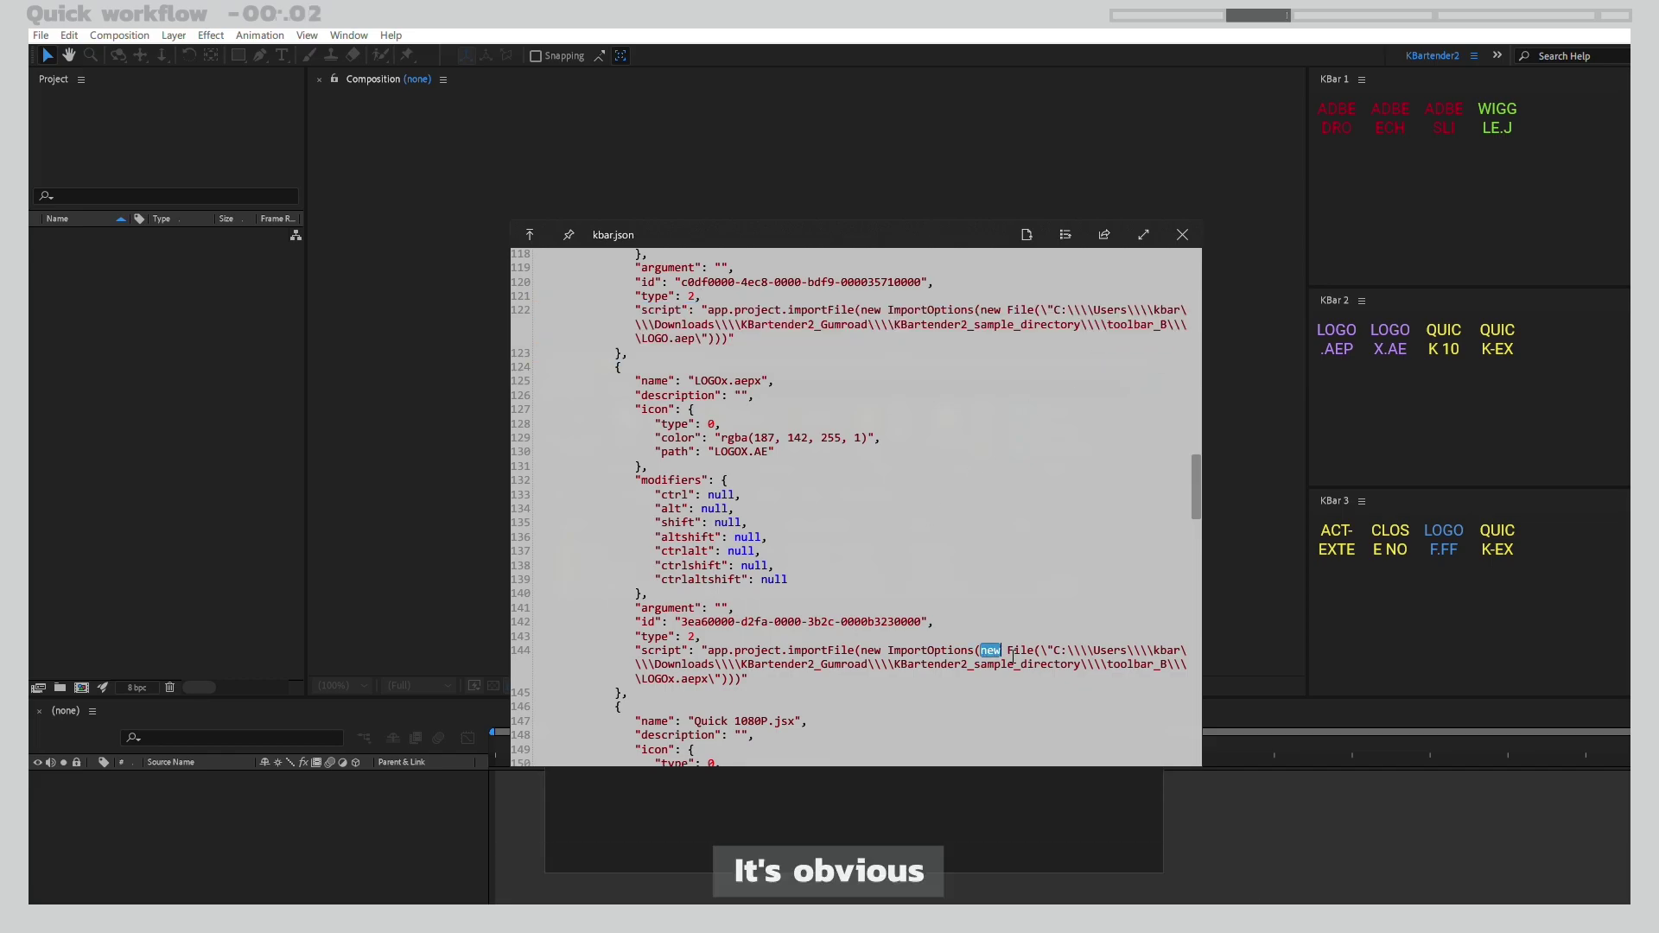
drag(977, 658, 1124, 666)
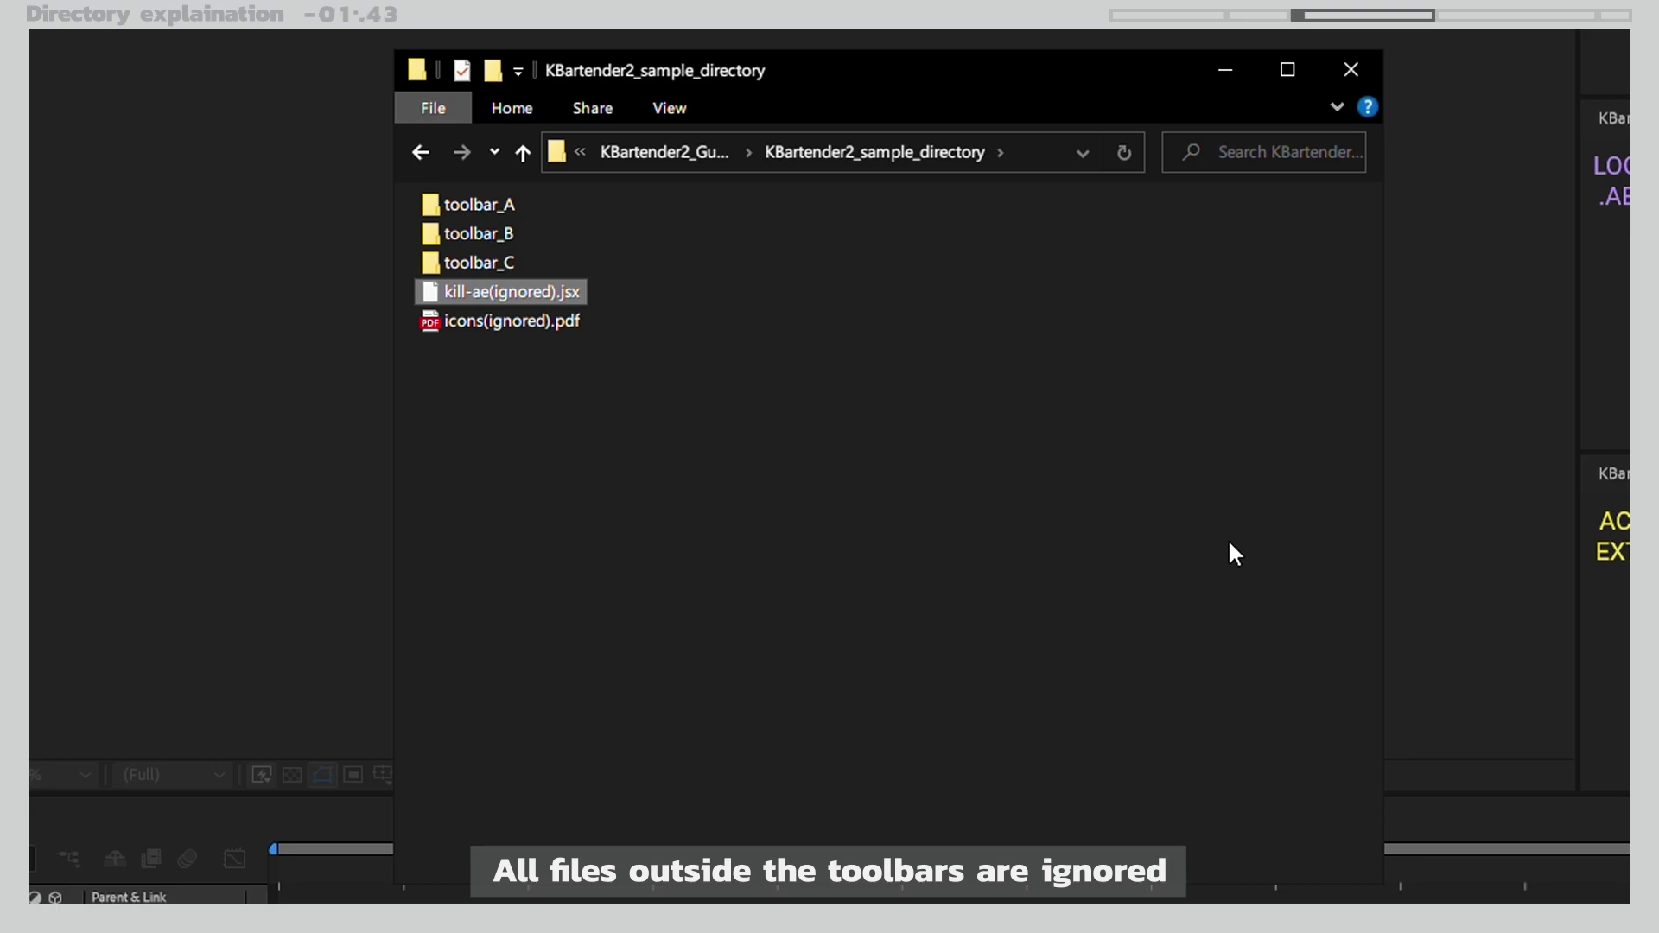
- Open the toolbar_A folder inside KBartender2_sample_directory
key(Up)
key(Up)
key(Up)
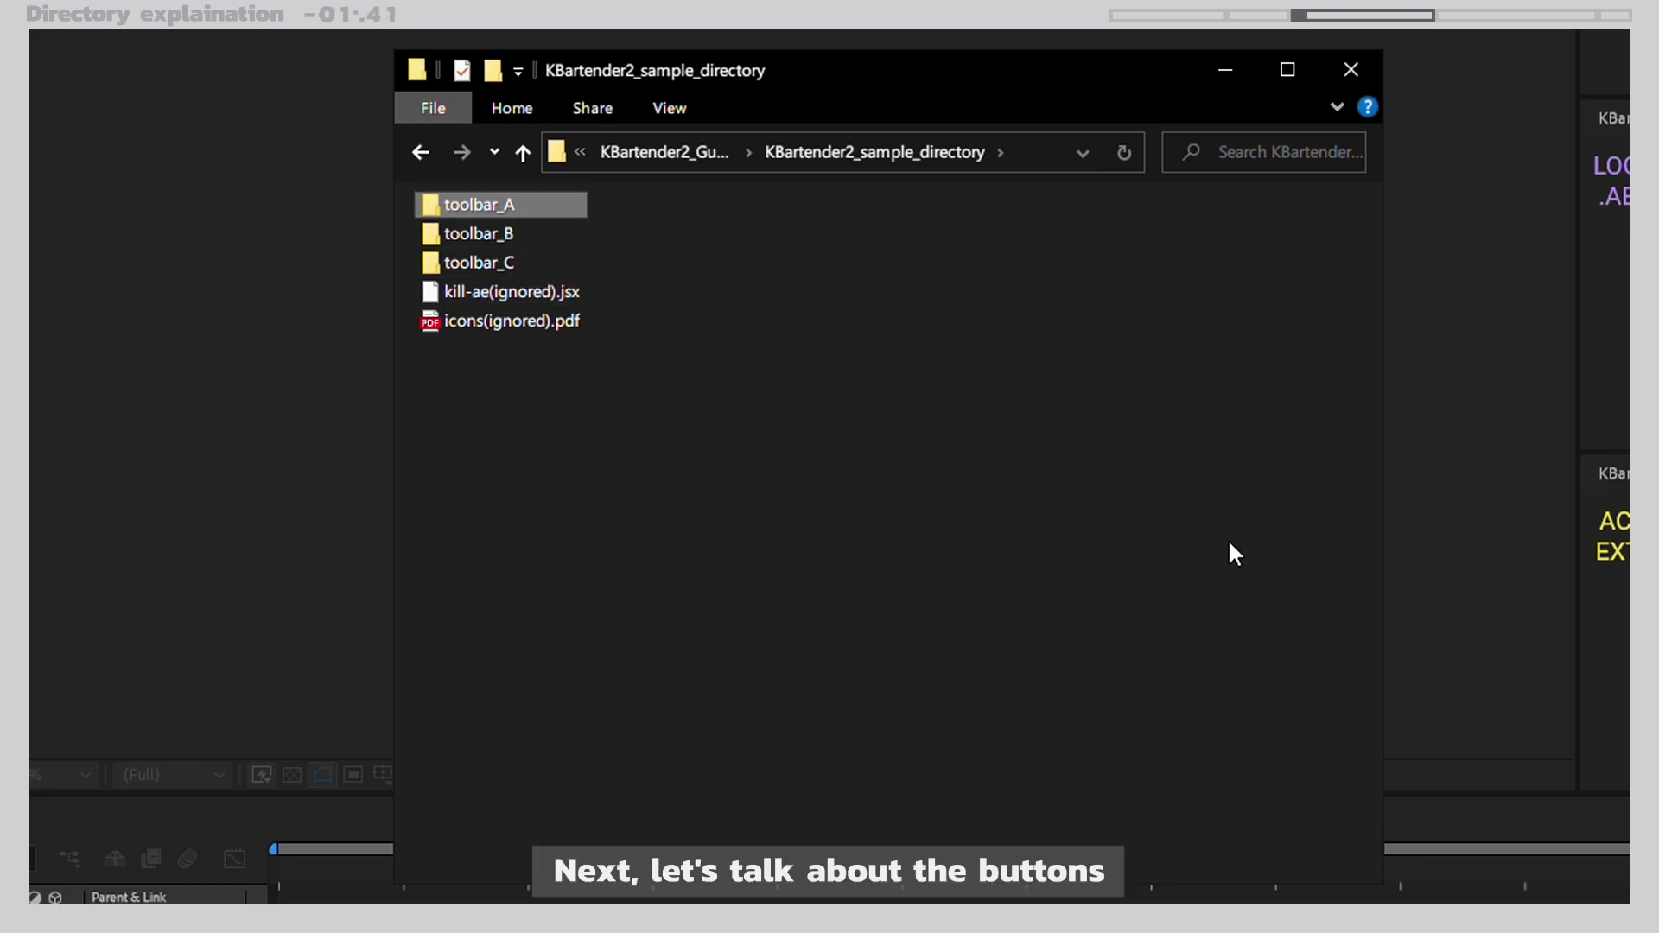
key(Return)
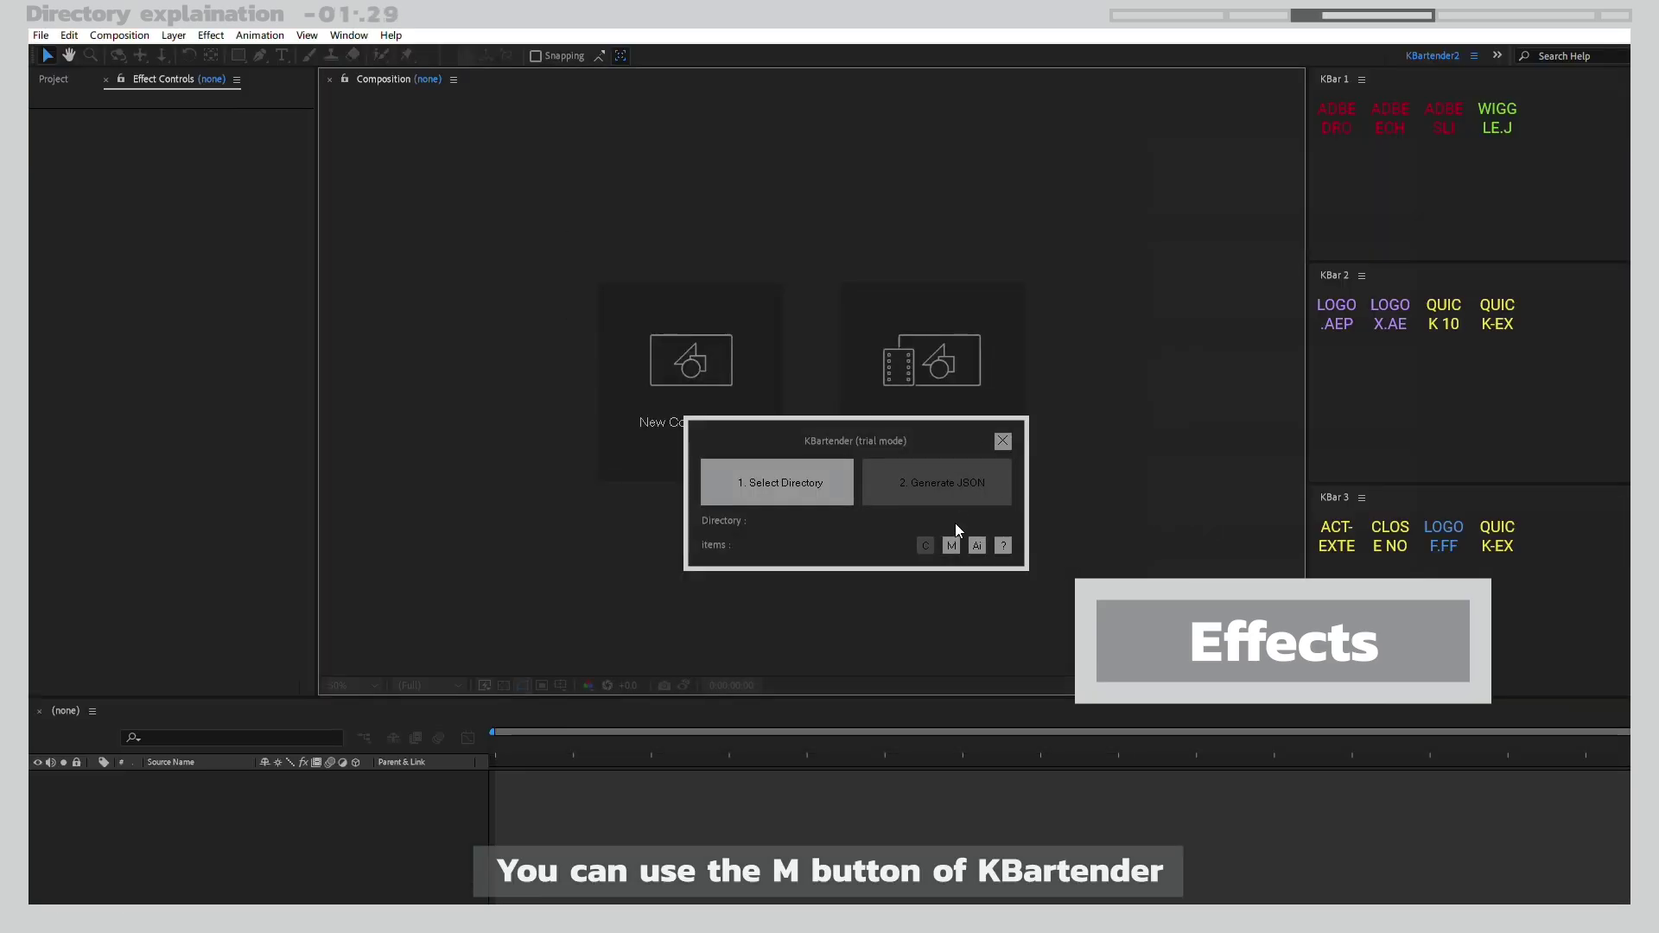
- Try KBartender's matchName function with no effect selected, and create a Quick 1080P composition with Slider Control on its layer
click(950, 546)
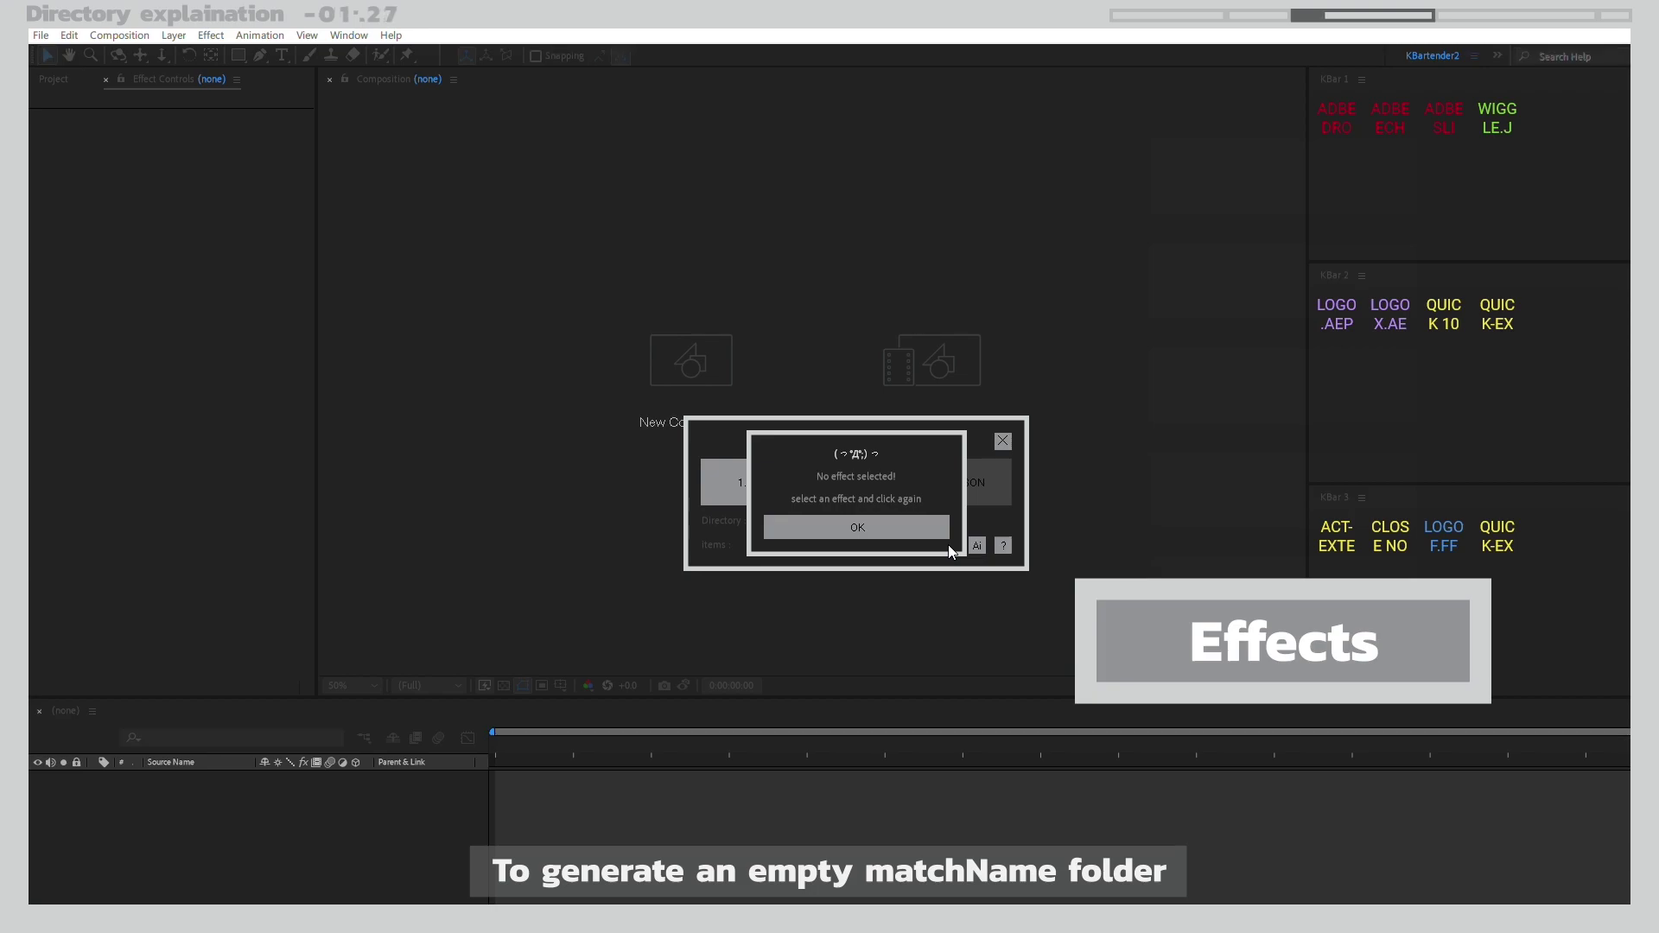
click(930, 532)
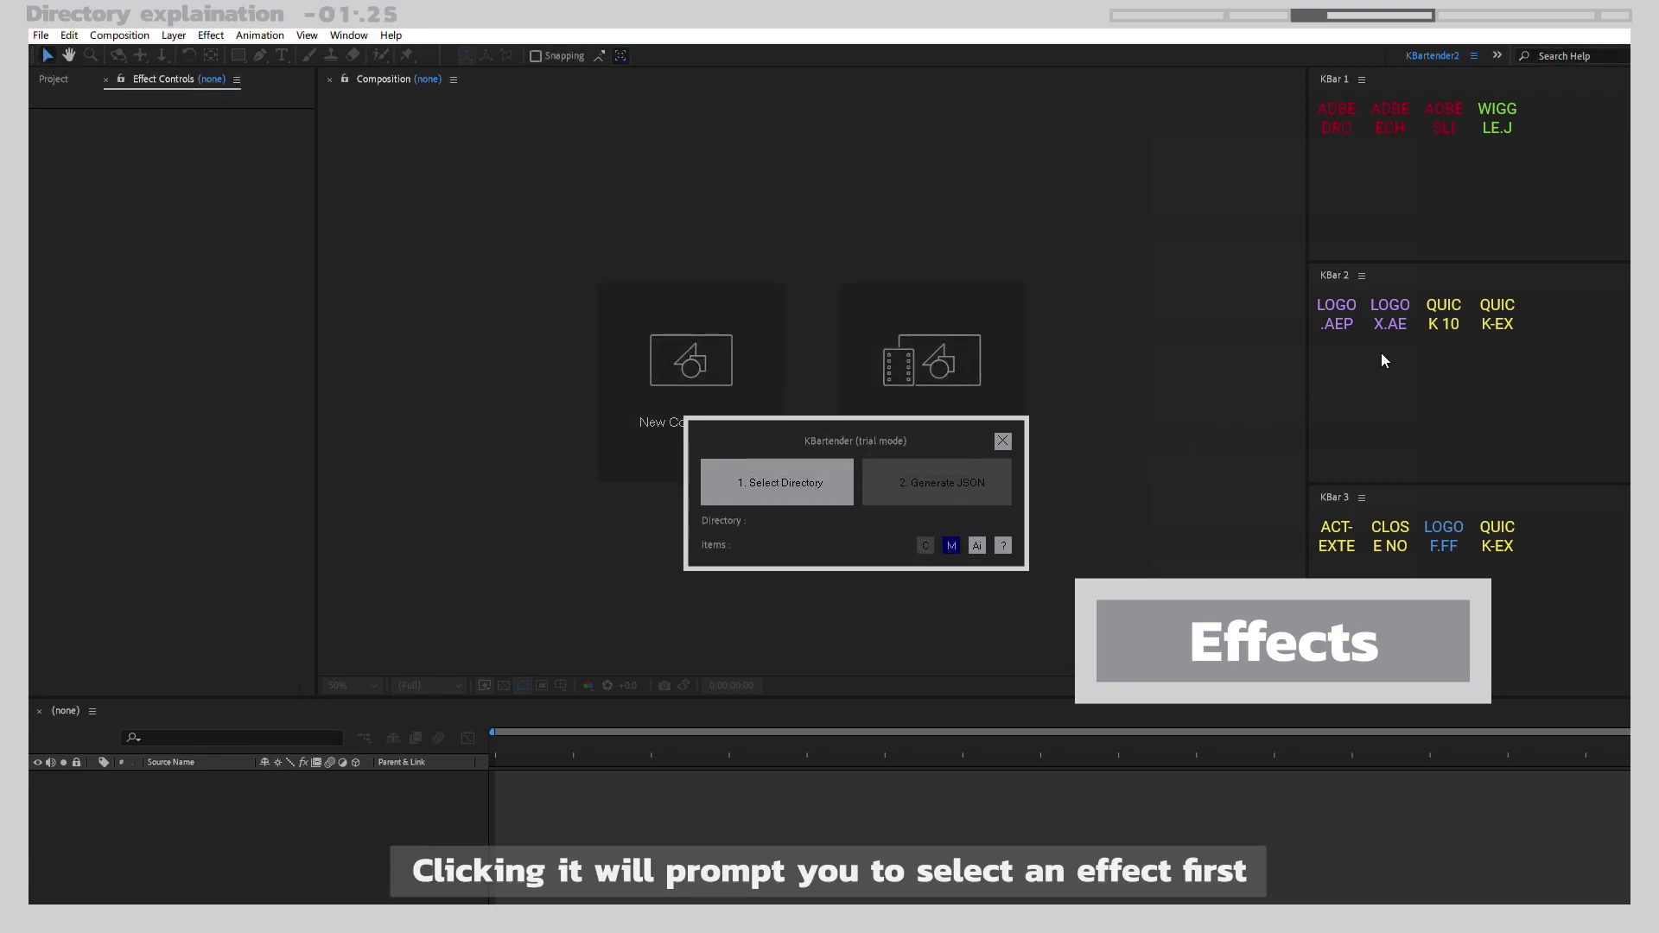
click(1438, 321)
key(ctrl+space)
key(Return)
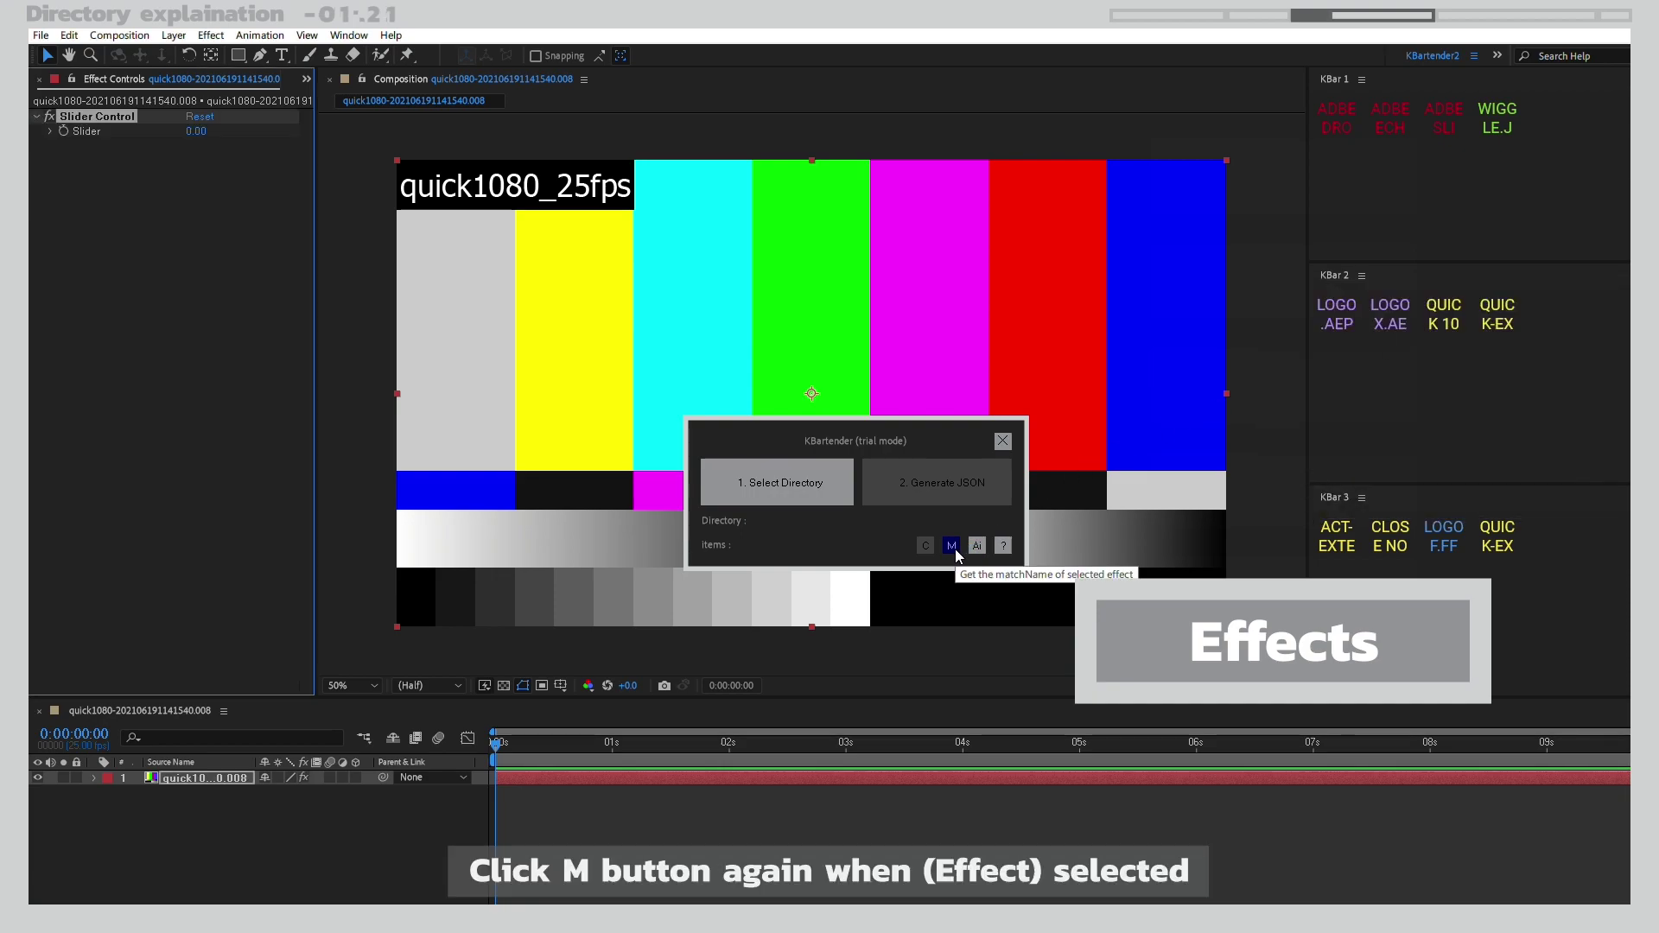
- Get the matchName of the selected Slider Control effect and save its ADBE Slider Control folder in toolbar_A
click(954, 547)
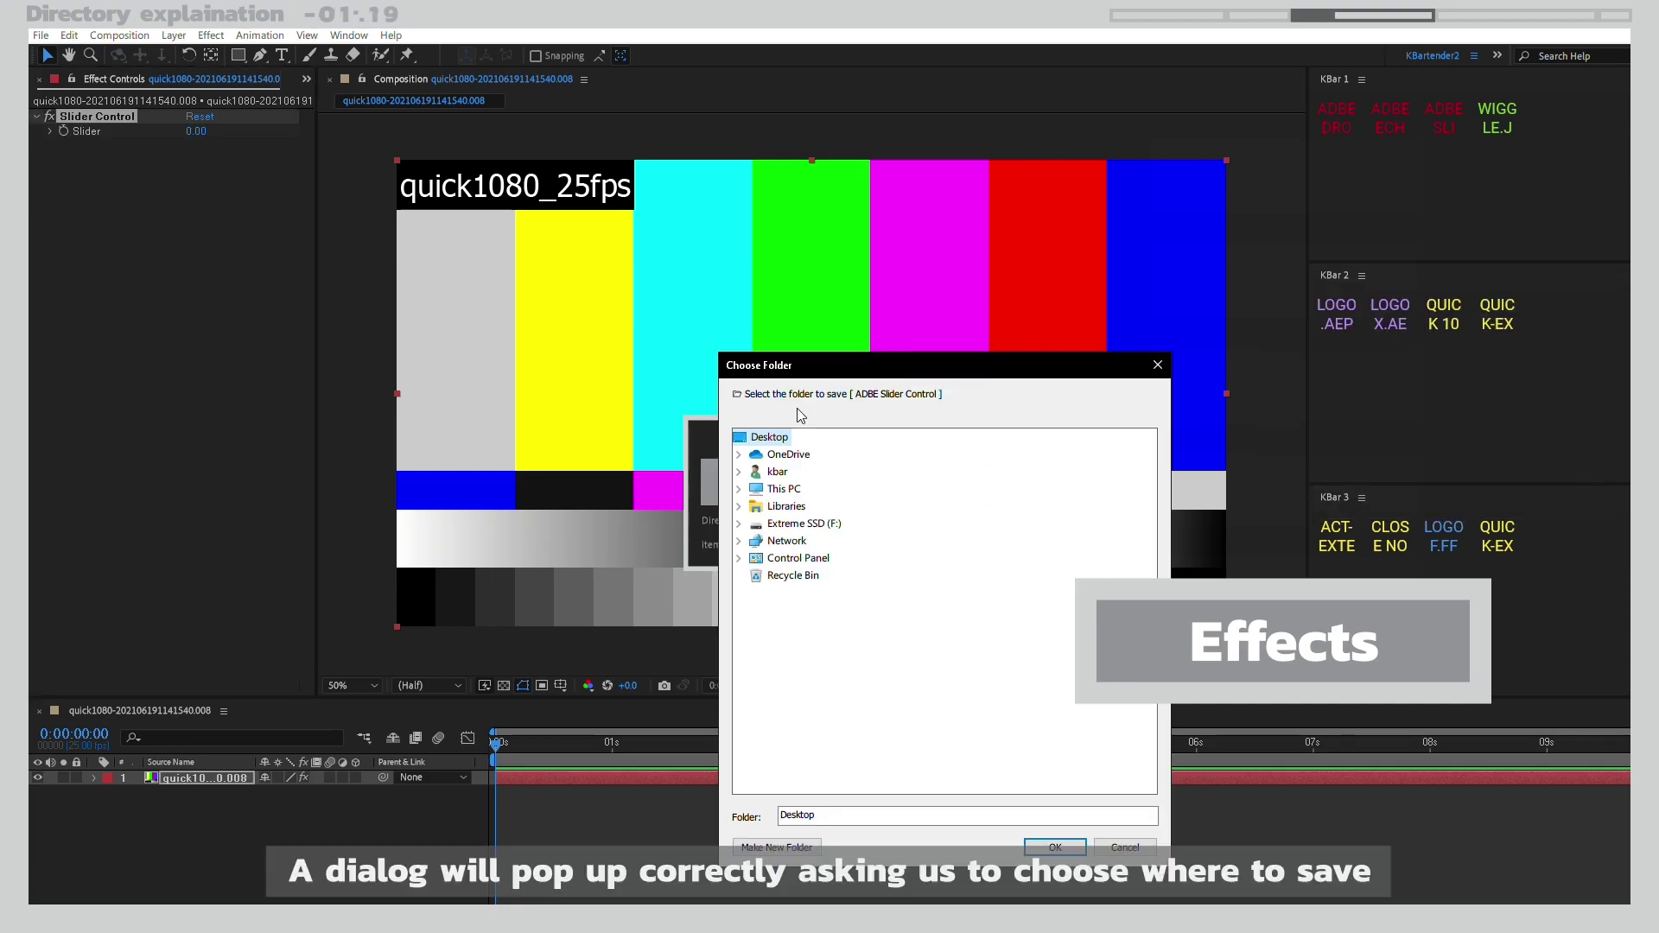
double_click(788, 473)
double_click(808, 560)
double_click(851, 575)
double_click(884, 593)
double_click(851, 611)
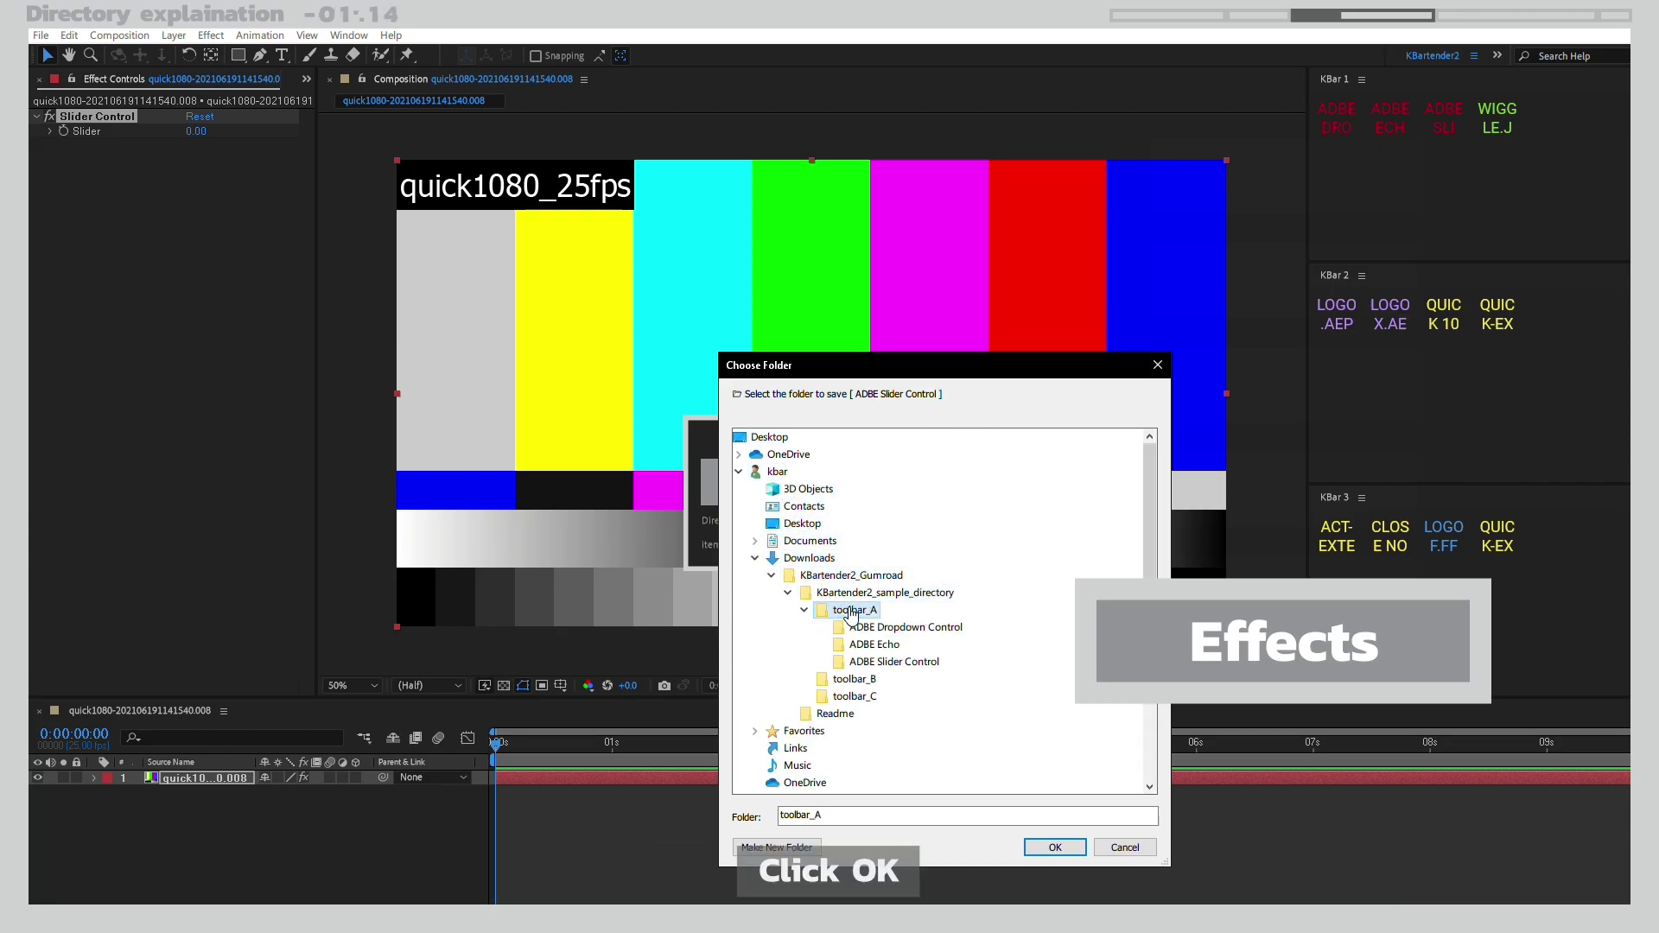
click(1040, 850)
click(998, 537)
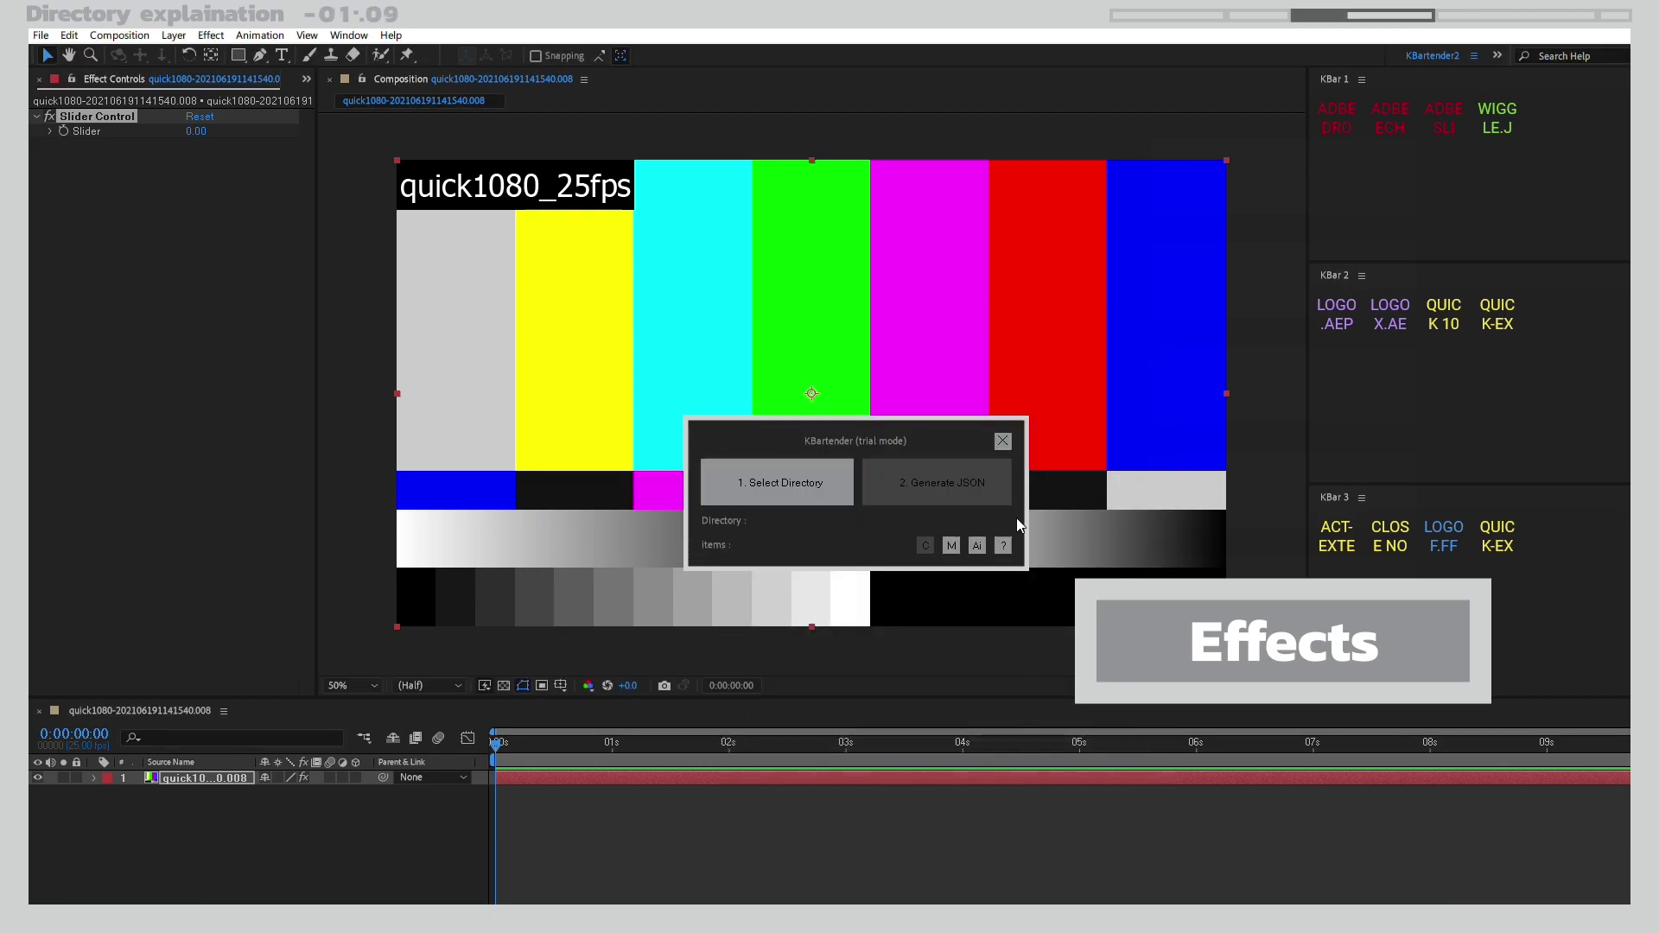
- Apply Slider Control, Echo and Dropdown Menu Control twice each with the KBar 1 buttons, and close the project without saving
click(1448, 117)
click(1448, 118)
click(1393, 113)
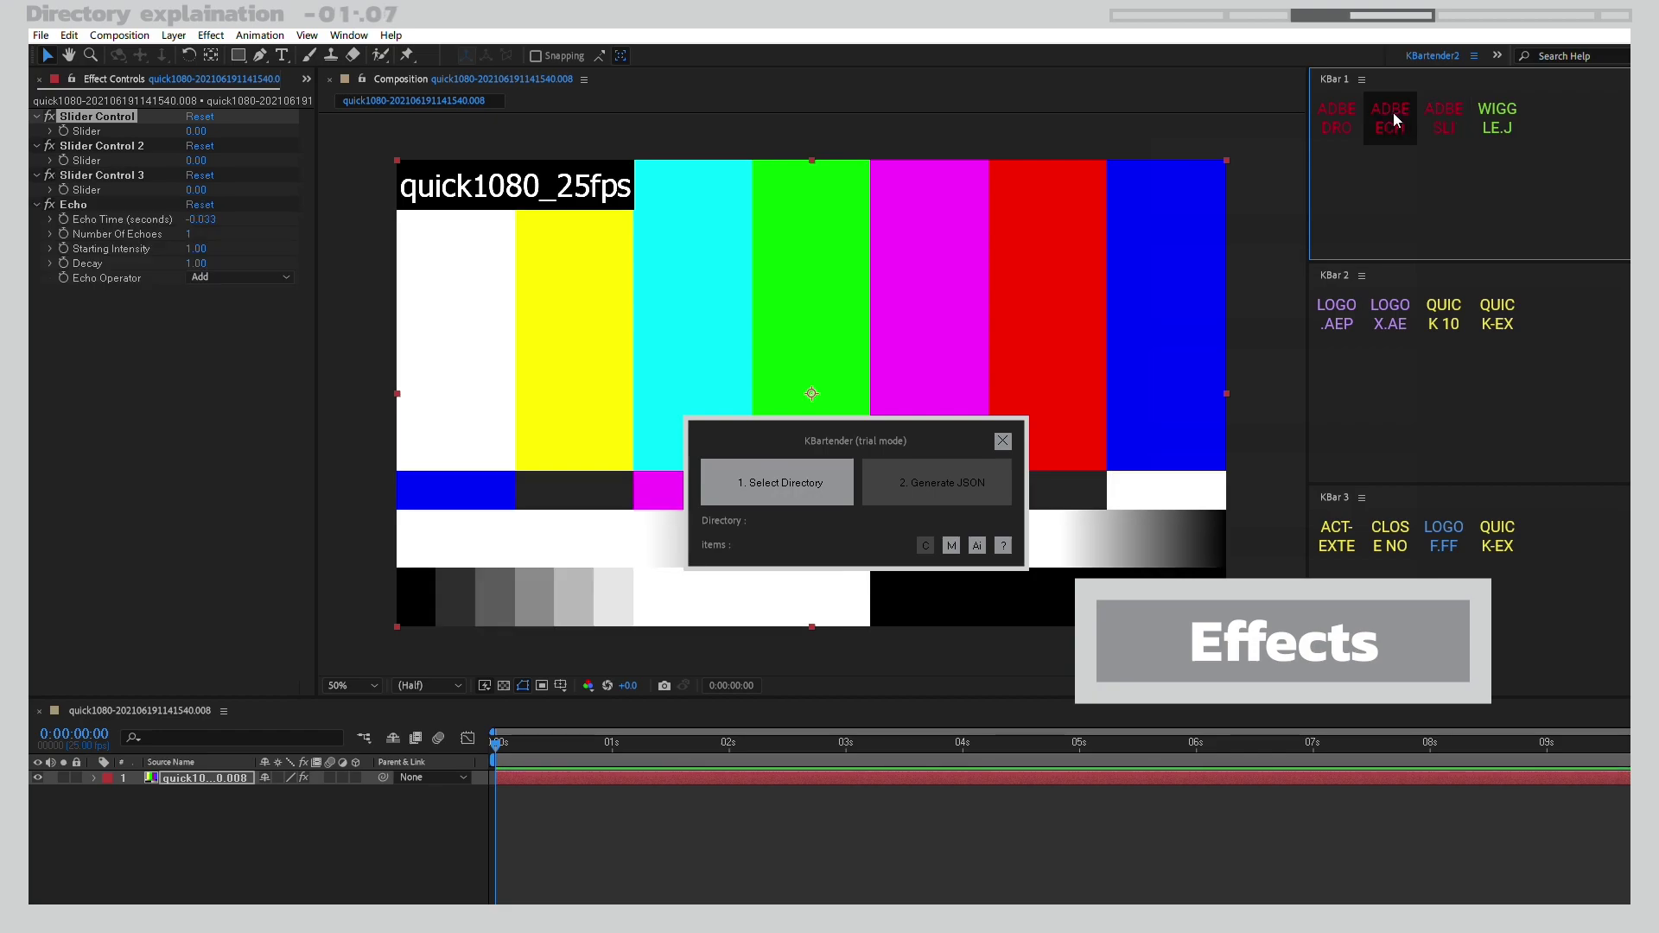
click(1393, 113)
click(1351, 111)
click(1350, 110)
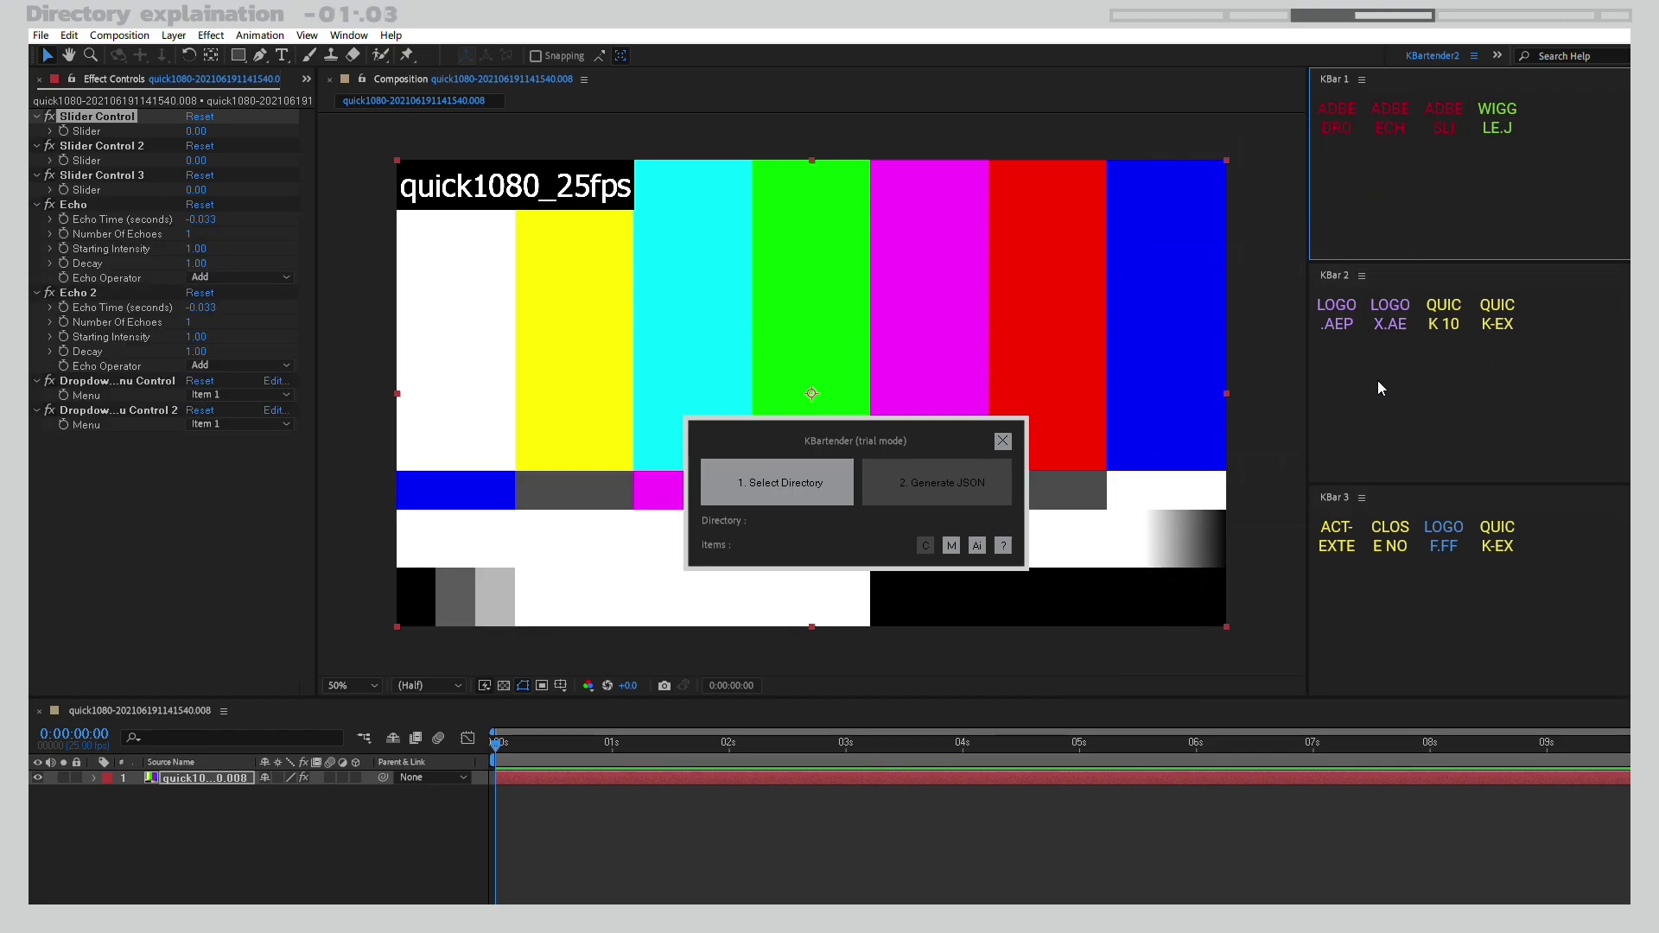
click(1403, 529)
- Switch to the toolbar_A folder in File Explorer and preview the expression stored in wiggle.js
key(super+Tab)
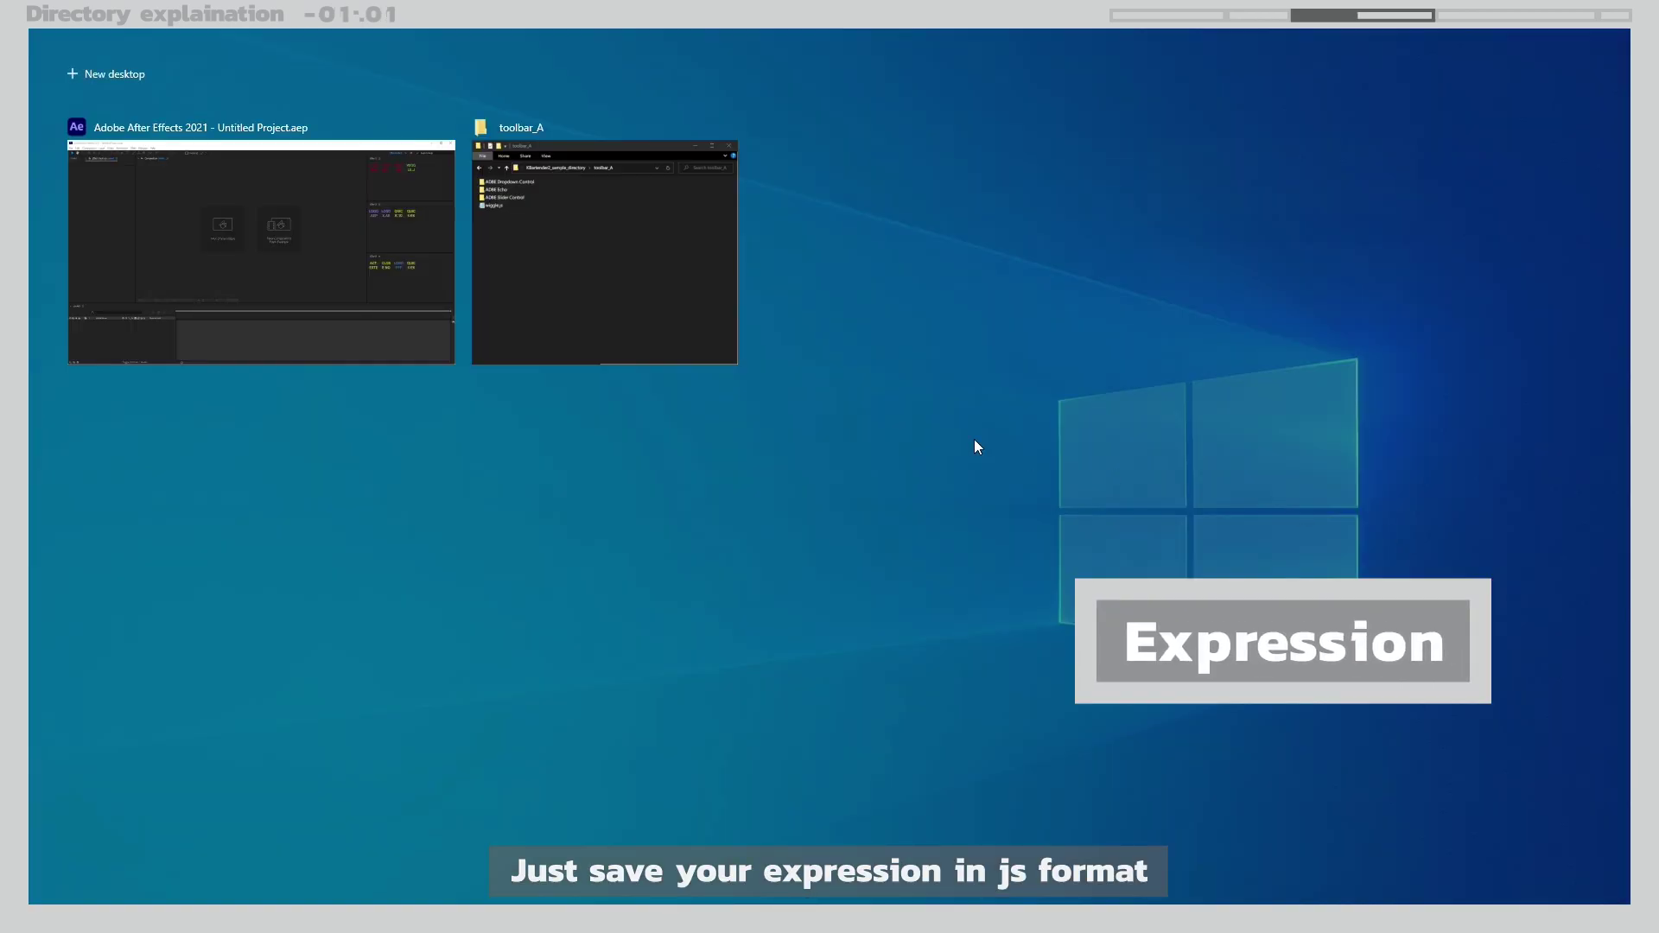
click(479, 295)
key(Down)
key(Down)
key(Down)
key(space)
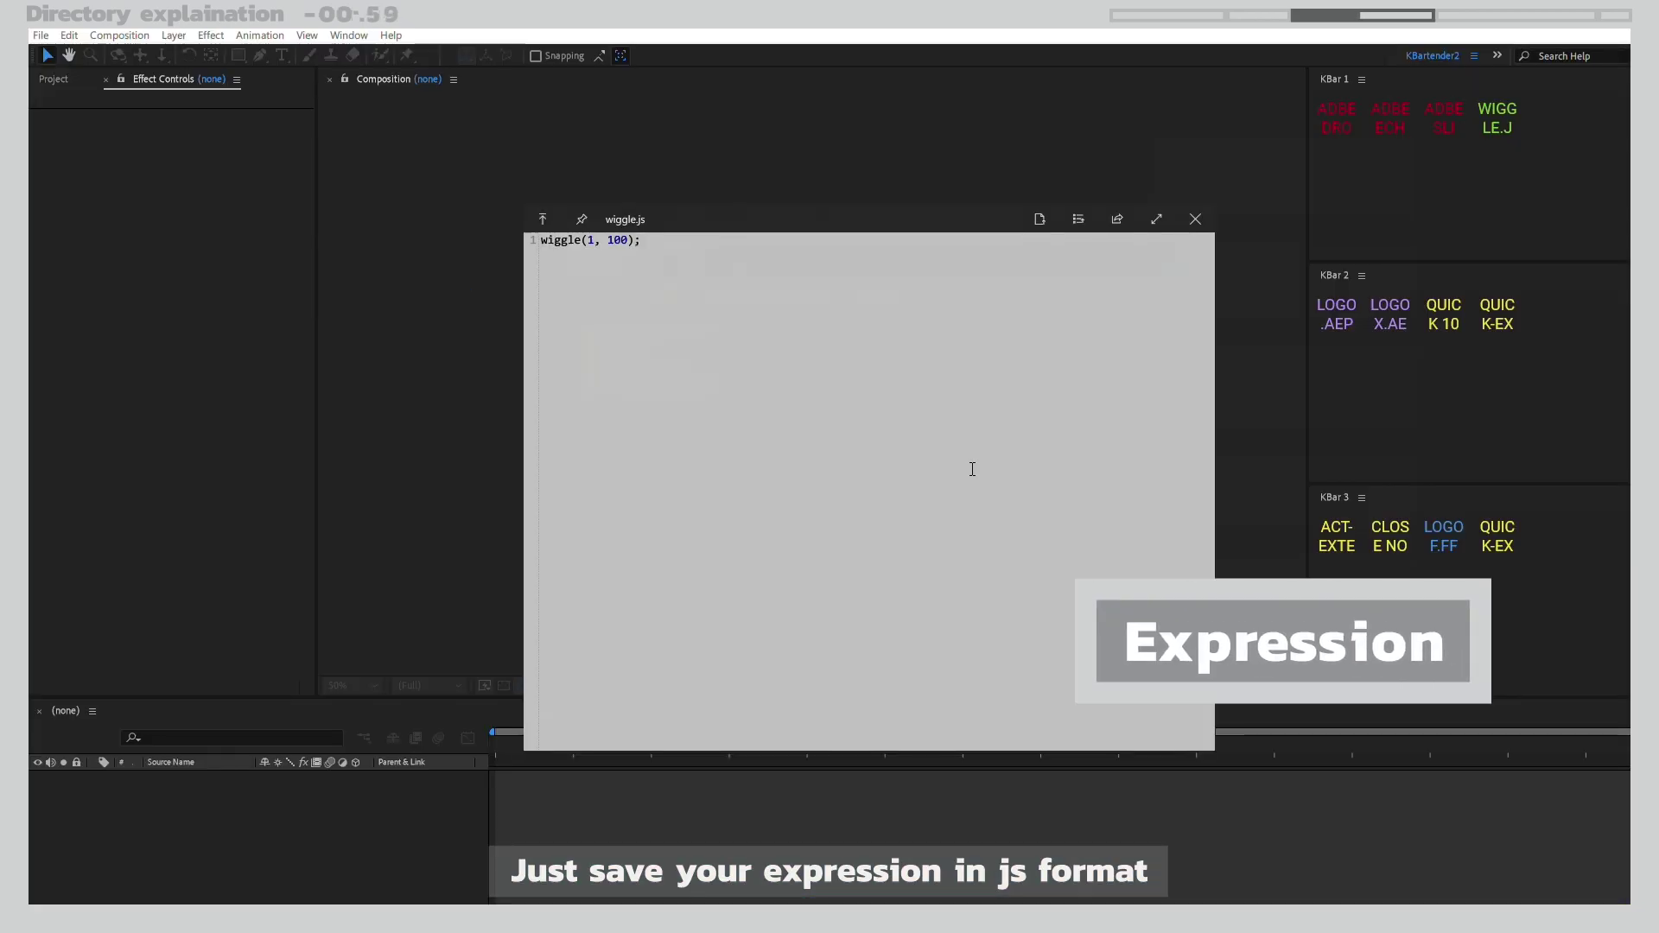
key(space)
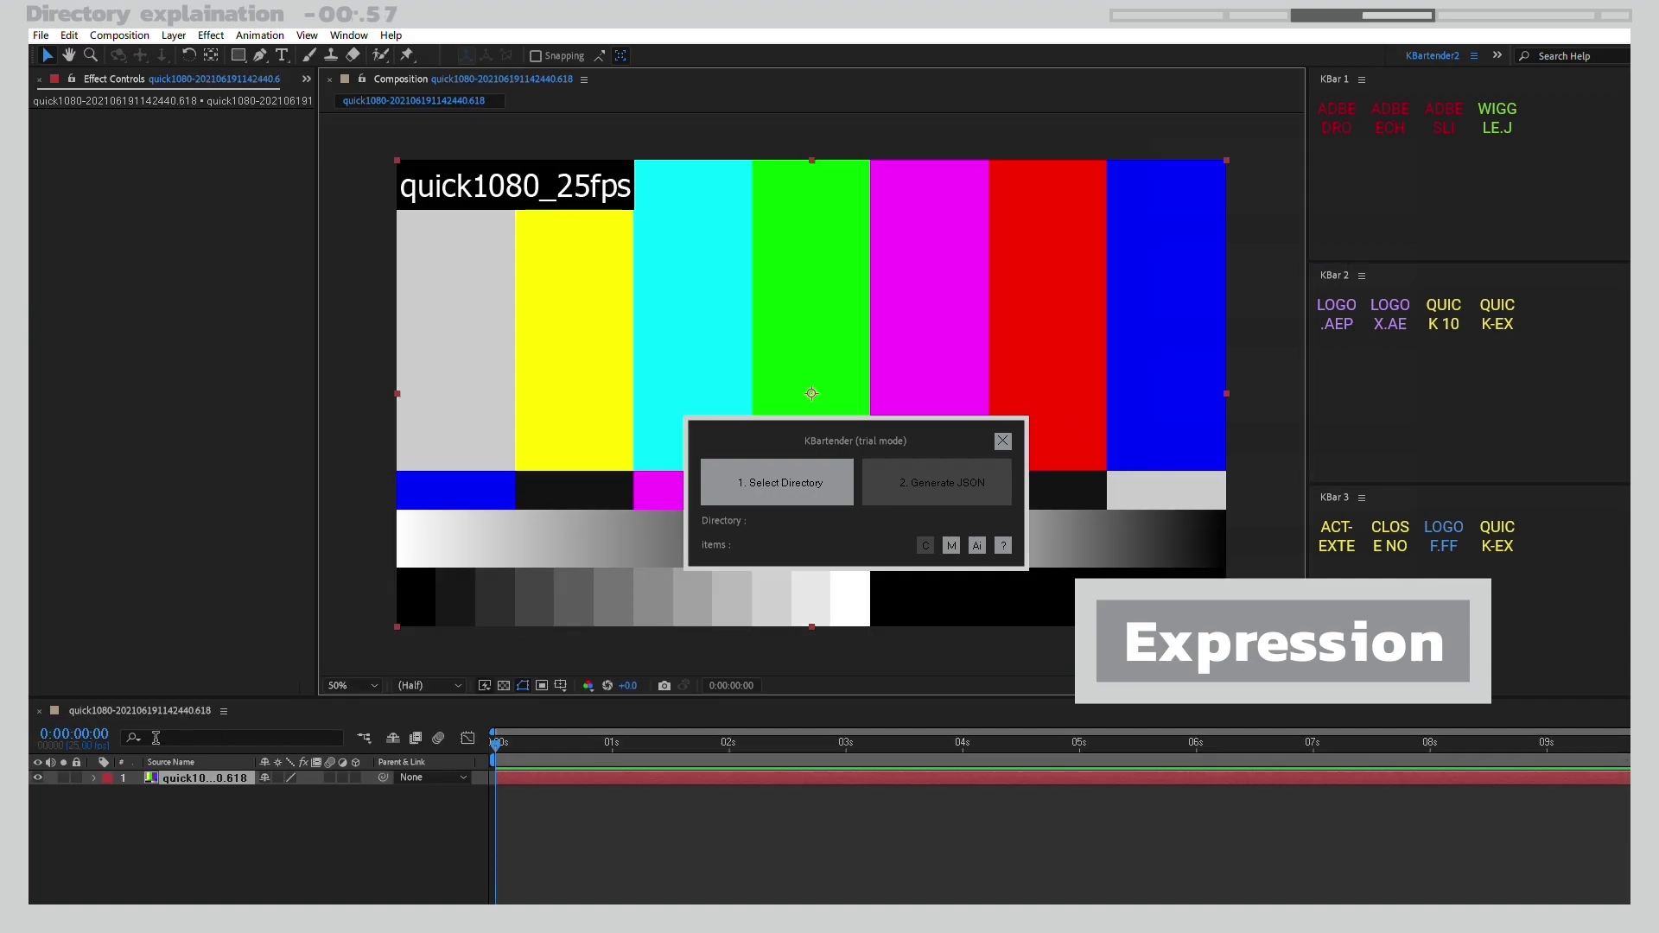
- Apply the wiggle.js expression from KBar 1 to the quick1080 layer's Anchor Point and Position properties
drag(112, 808, 195, 804)
click(1498, 128)
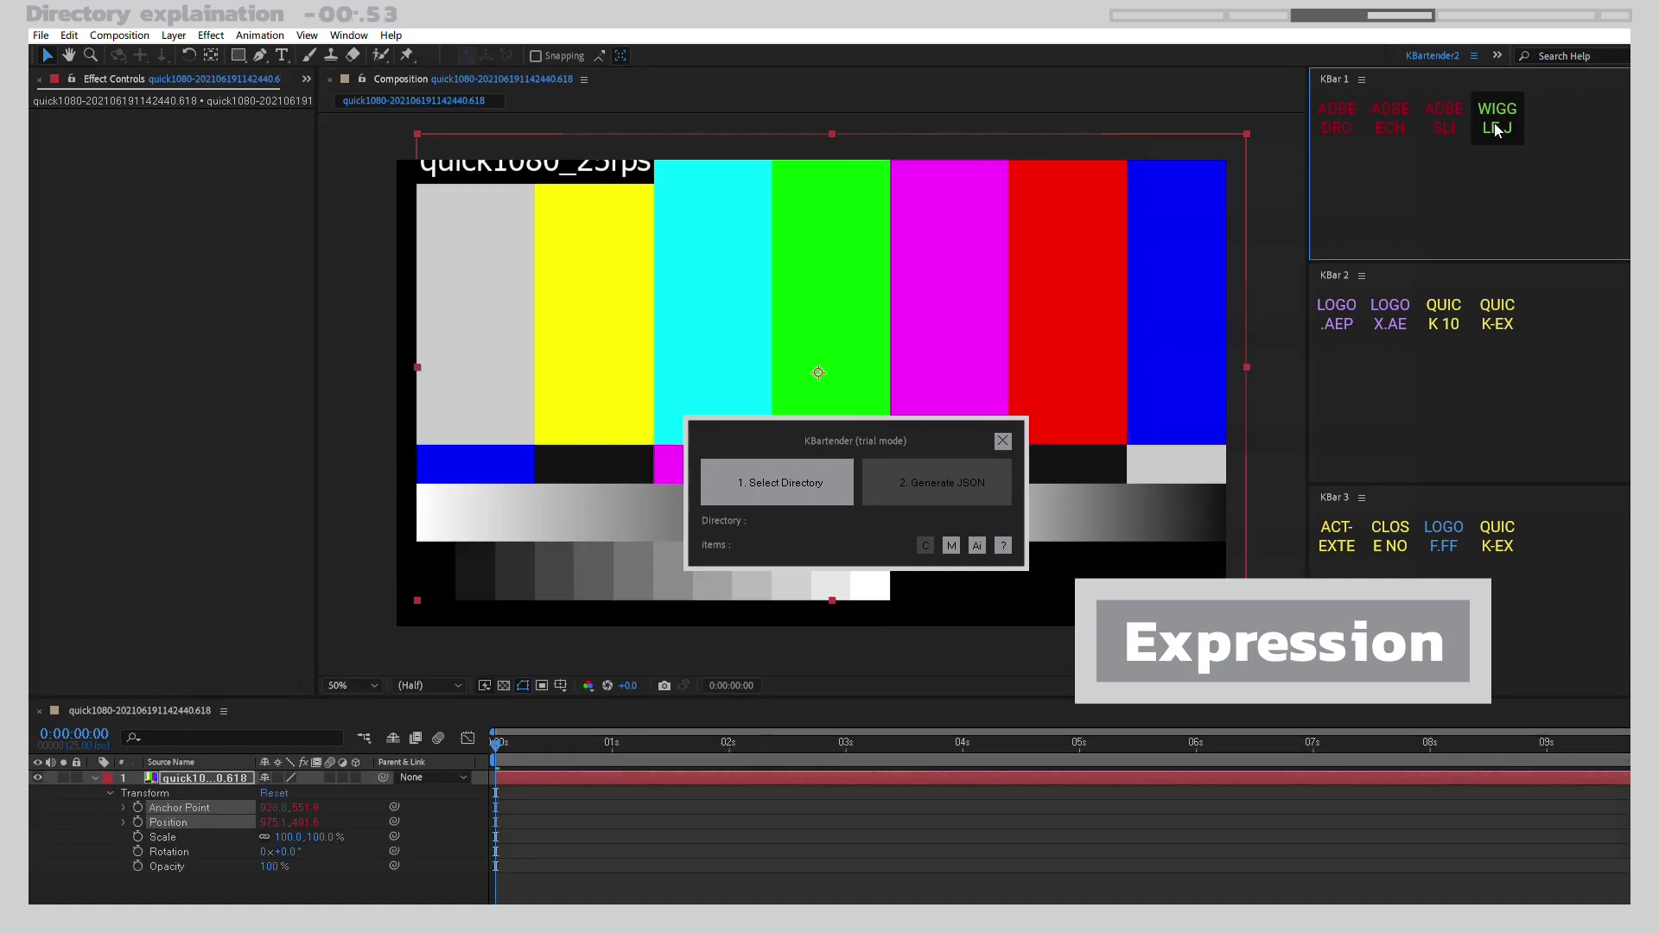
- Scrub the timeline to preview the wiggle expressions on Anchor Point and Position, and close the project without saving
click(121, 808)
click(125, 836)
drag(506, 745, 1232, 768)
click(1377, 546)
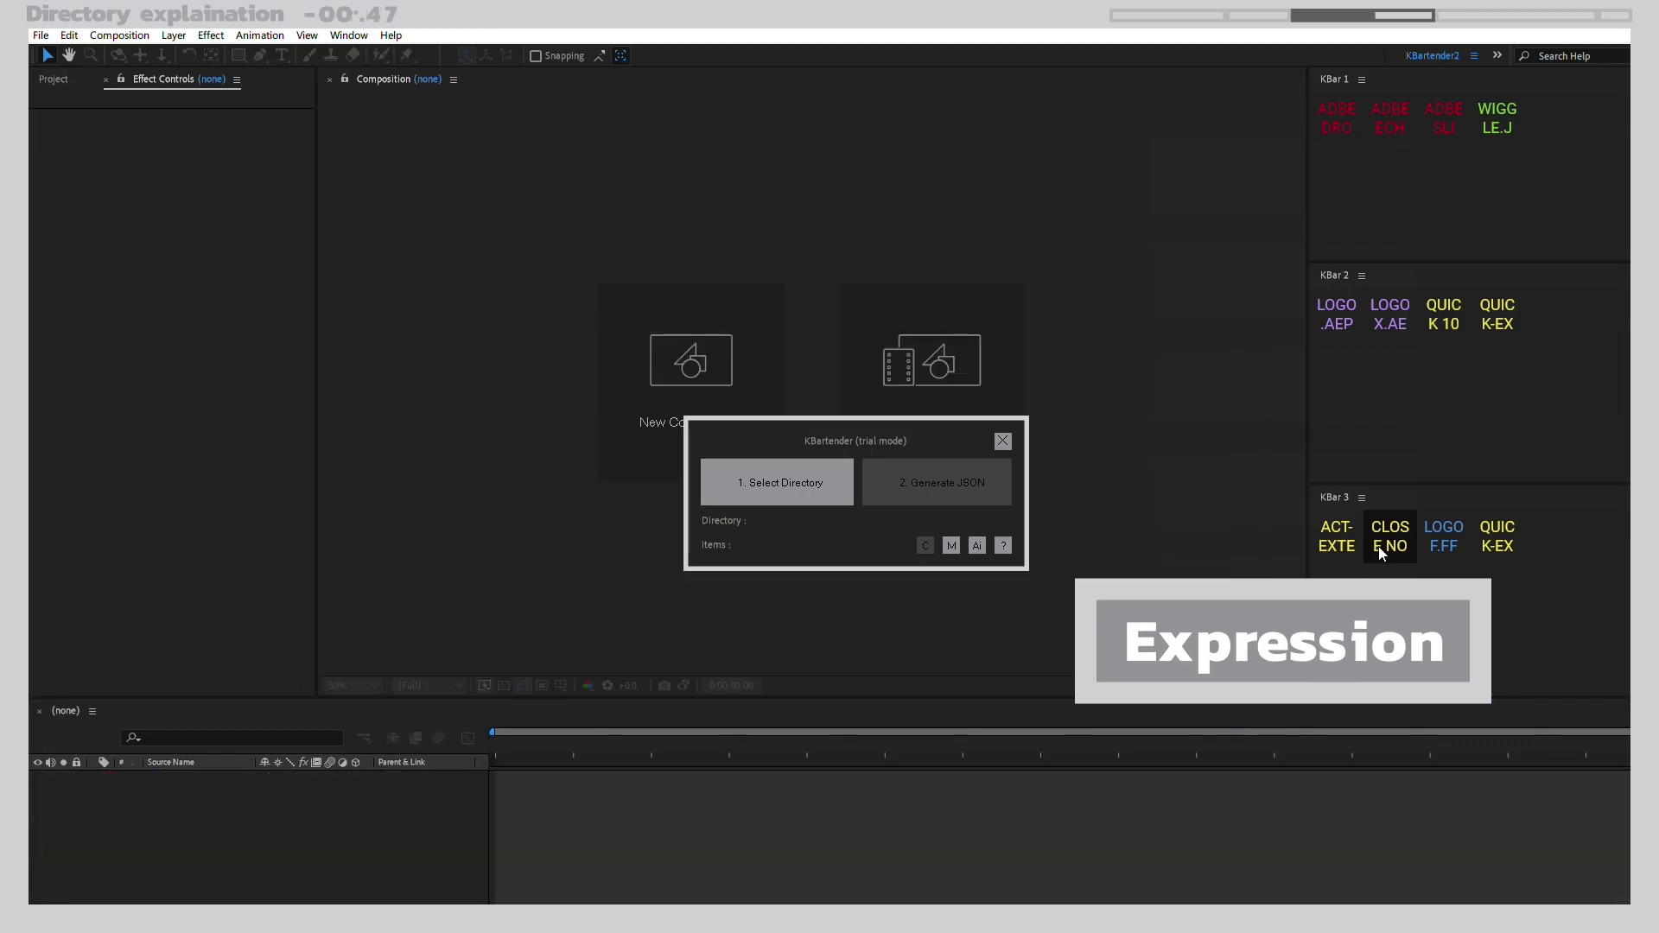
- Switch to File Explorer and open the toolbar_B folder of KBartender2_sample_directory
key(super+Tab)
click(688, 299)
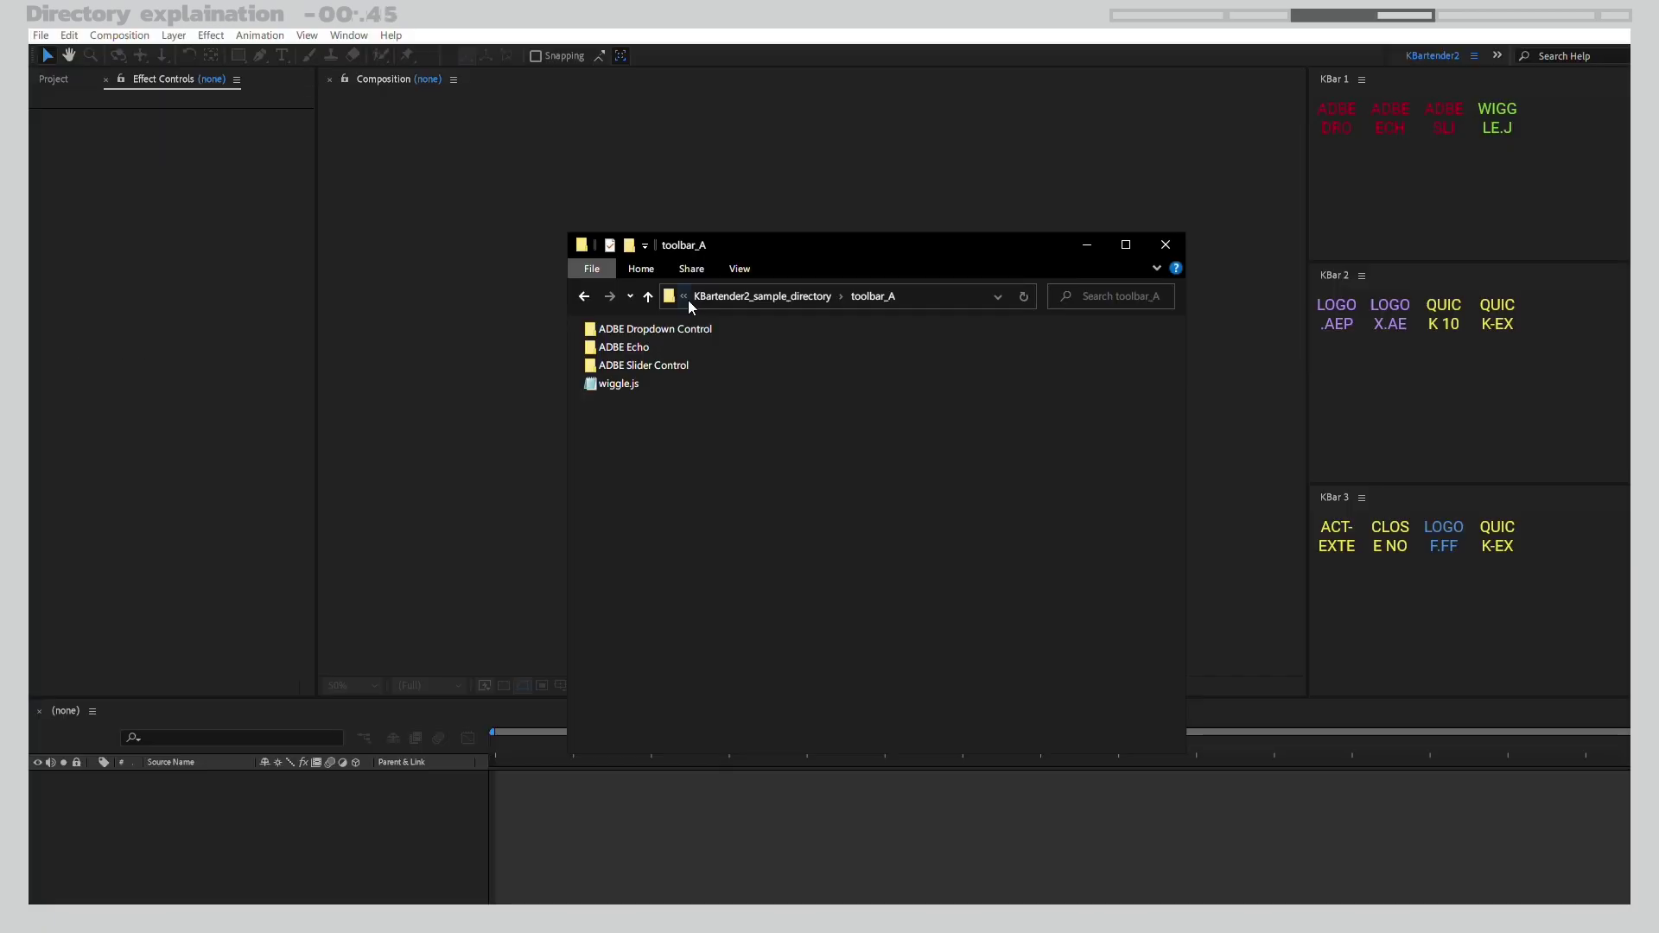
click(713, 302)
key(Down)
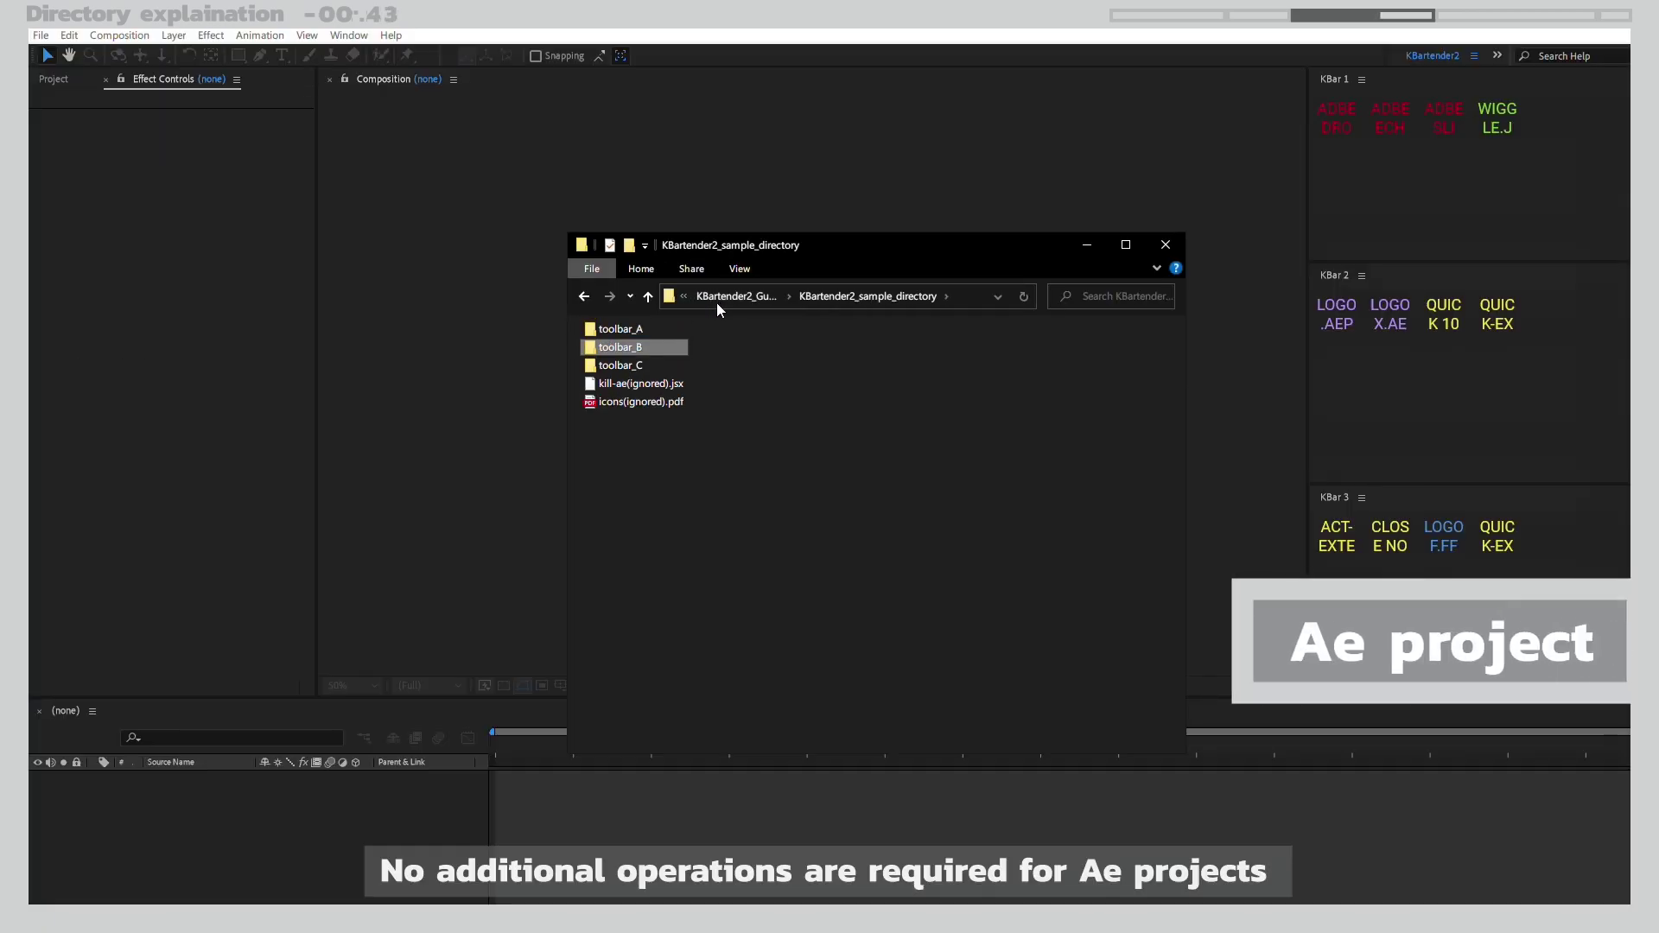
key(Return)
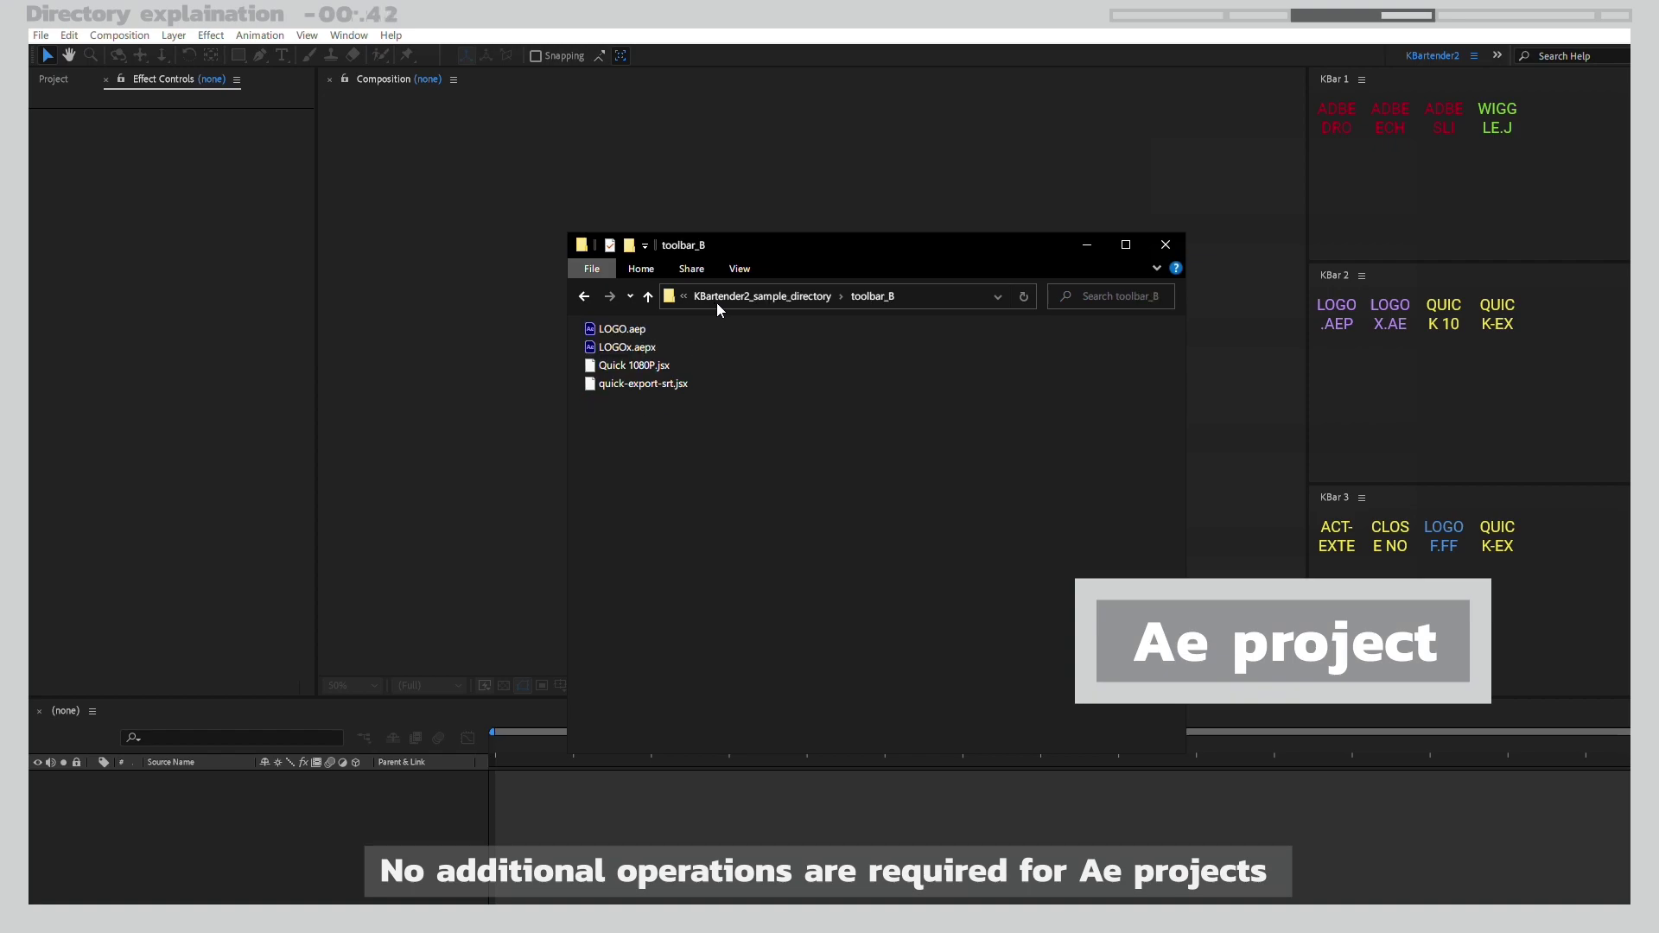
- Switch back to After Effects, import LOGO.aep and LOGOx.aepx with the KBar 2 buttons, and expand both imported folders
click(1331, 322)
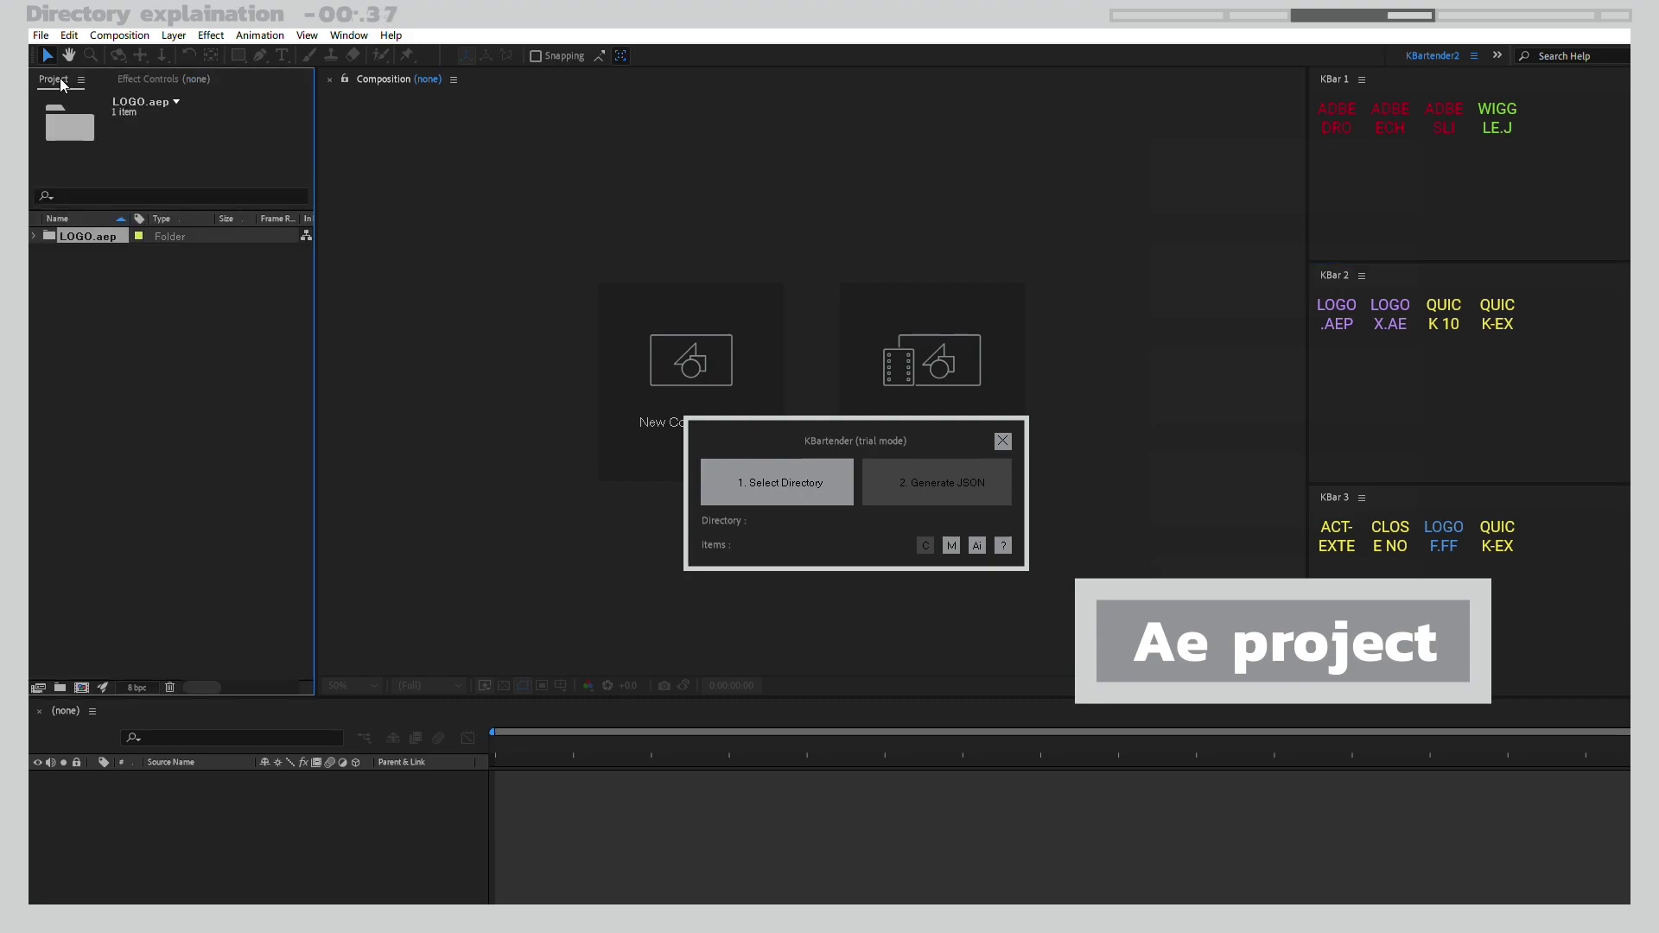
click(1389, 321)
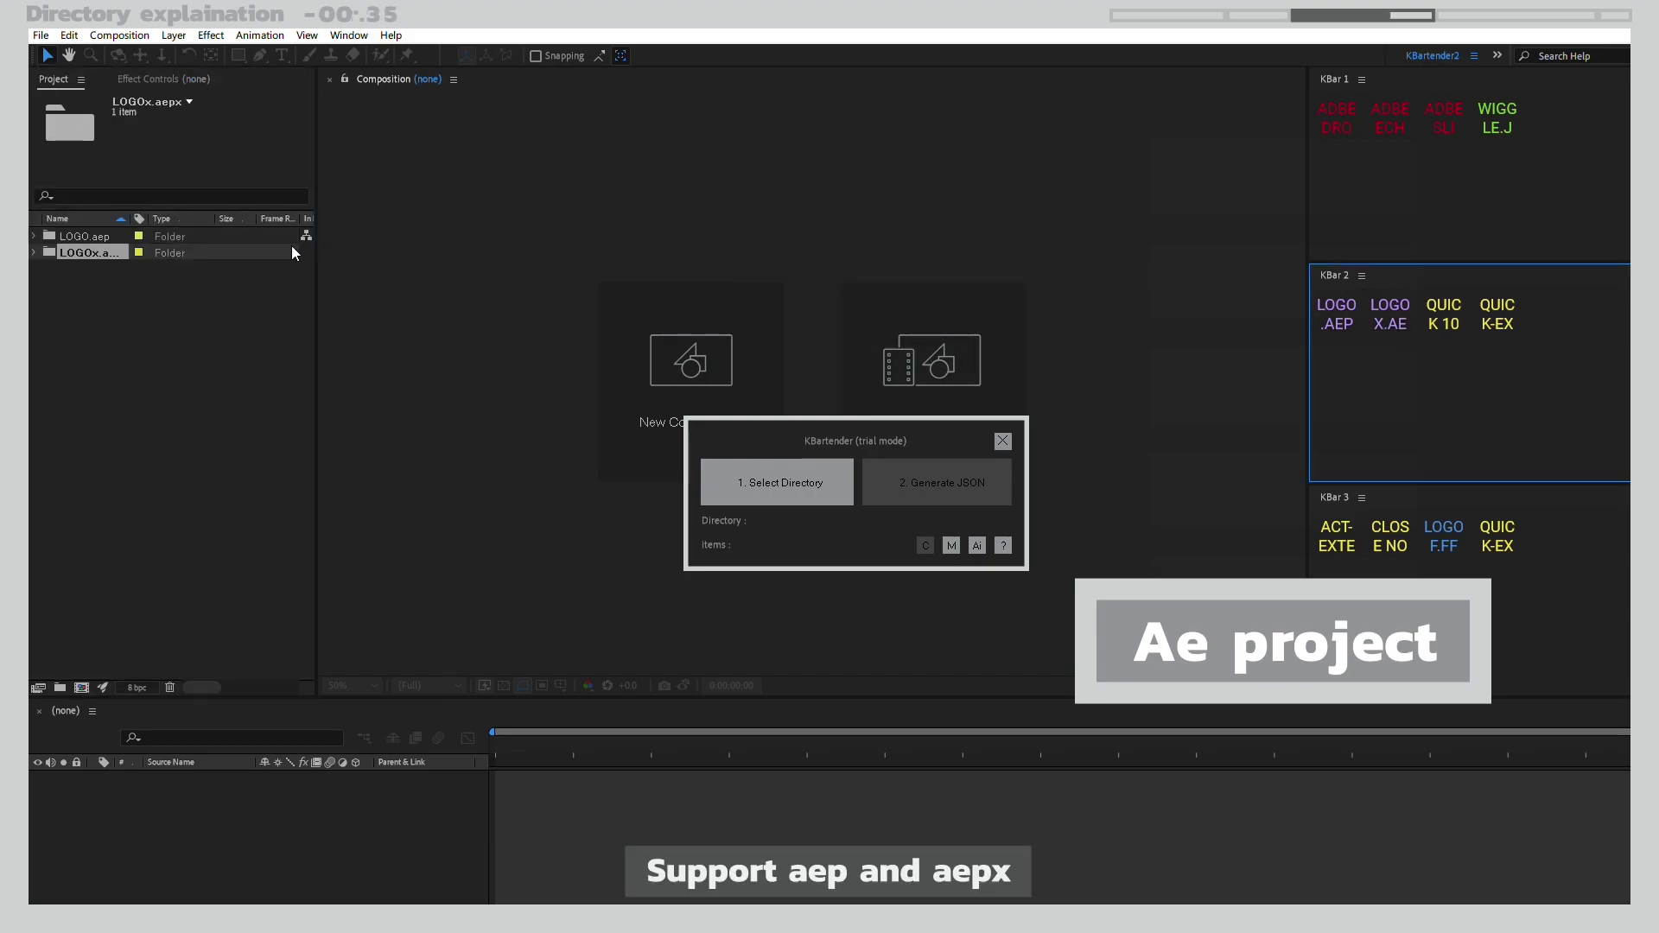
click(35, 236)
click(34, 270)
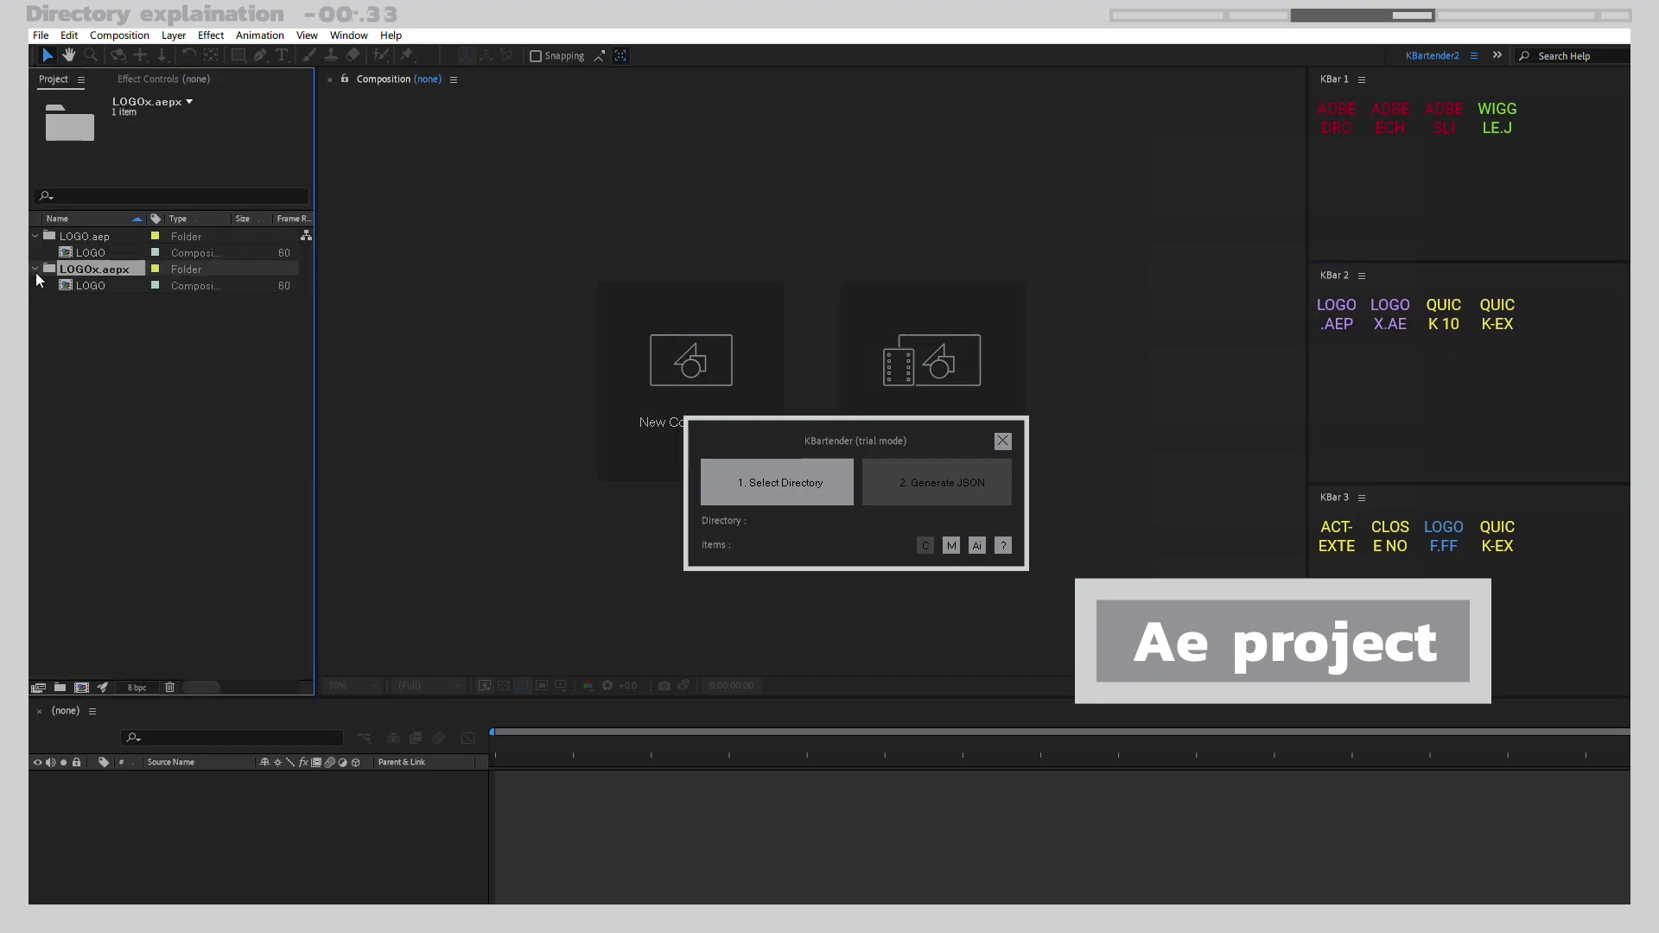
- Open the LOGO composition from each imported folder, and close the project without saving
double_click(90, 251)
double_click(104, 286)
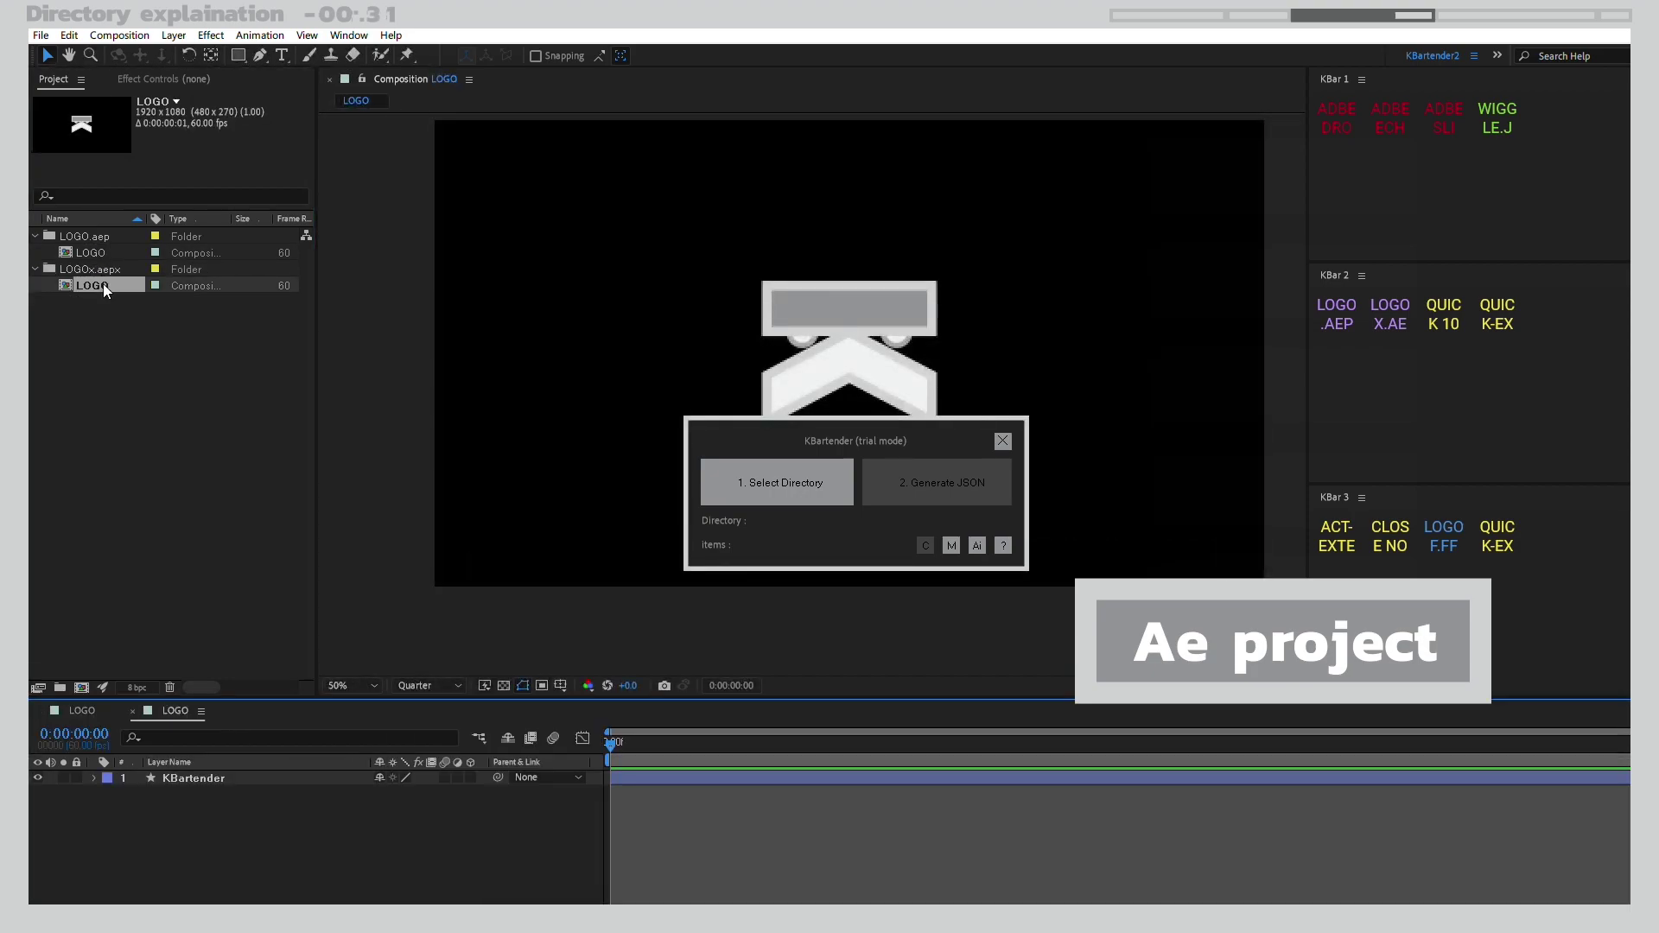
click(1378, 538)
- Switch to File Explorer and open the toolbar_C folder of KBartender2_sample_directory
key(super+Tab)
click(610, 338)
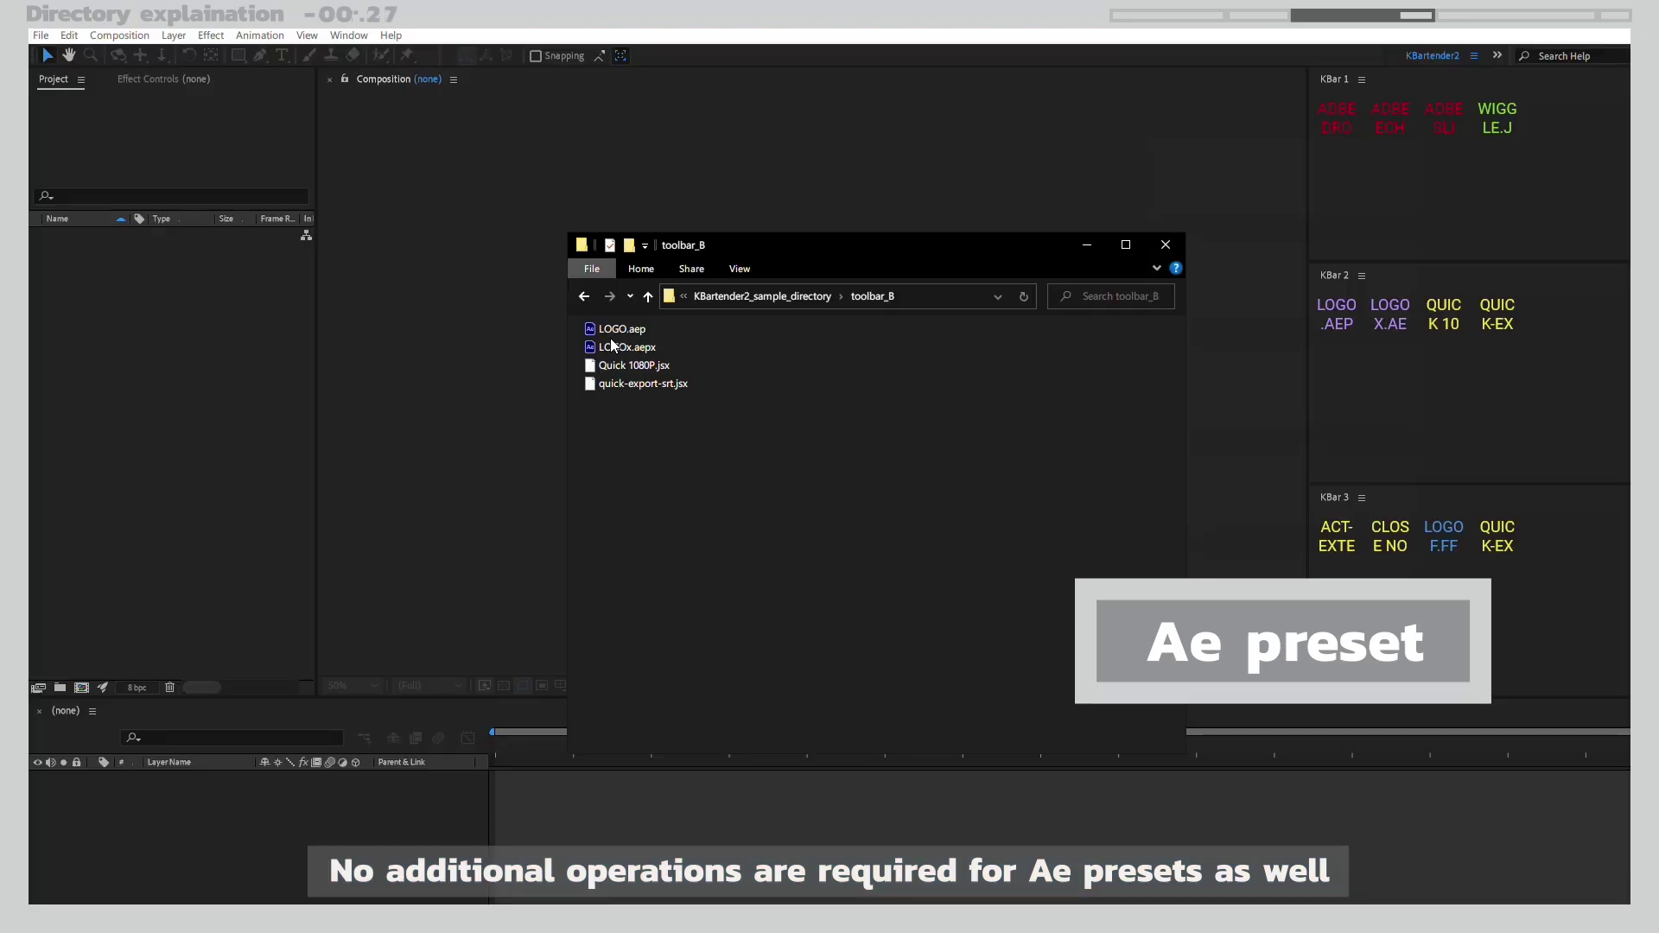
click(757, 296)
key(Down)
key(Return)
- Create a composition with the KBar 2 Quick 1080P button in After Effects, and replace its layer with a new shape layer
click(1454, 314)
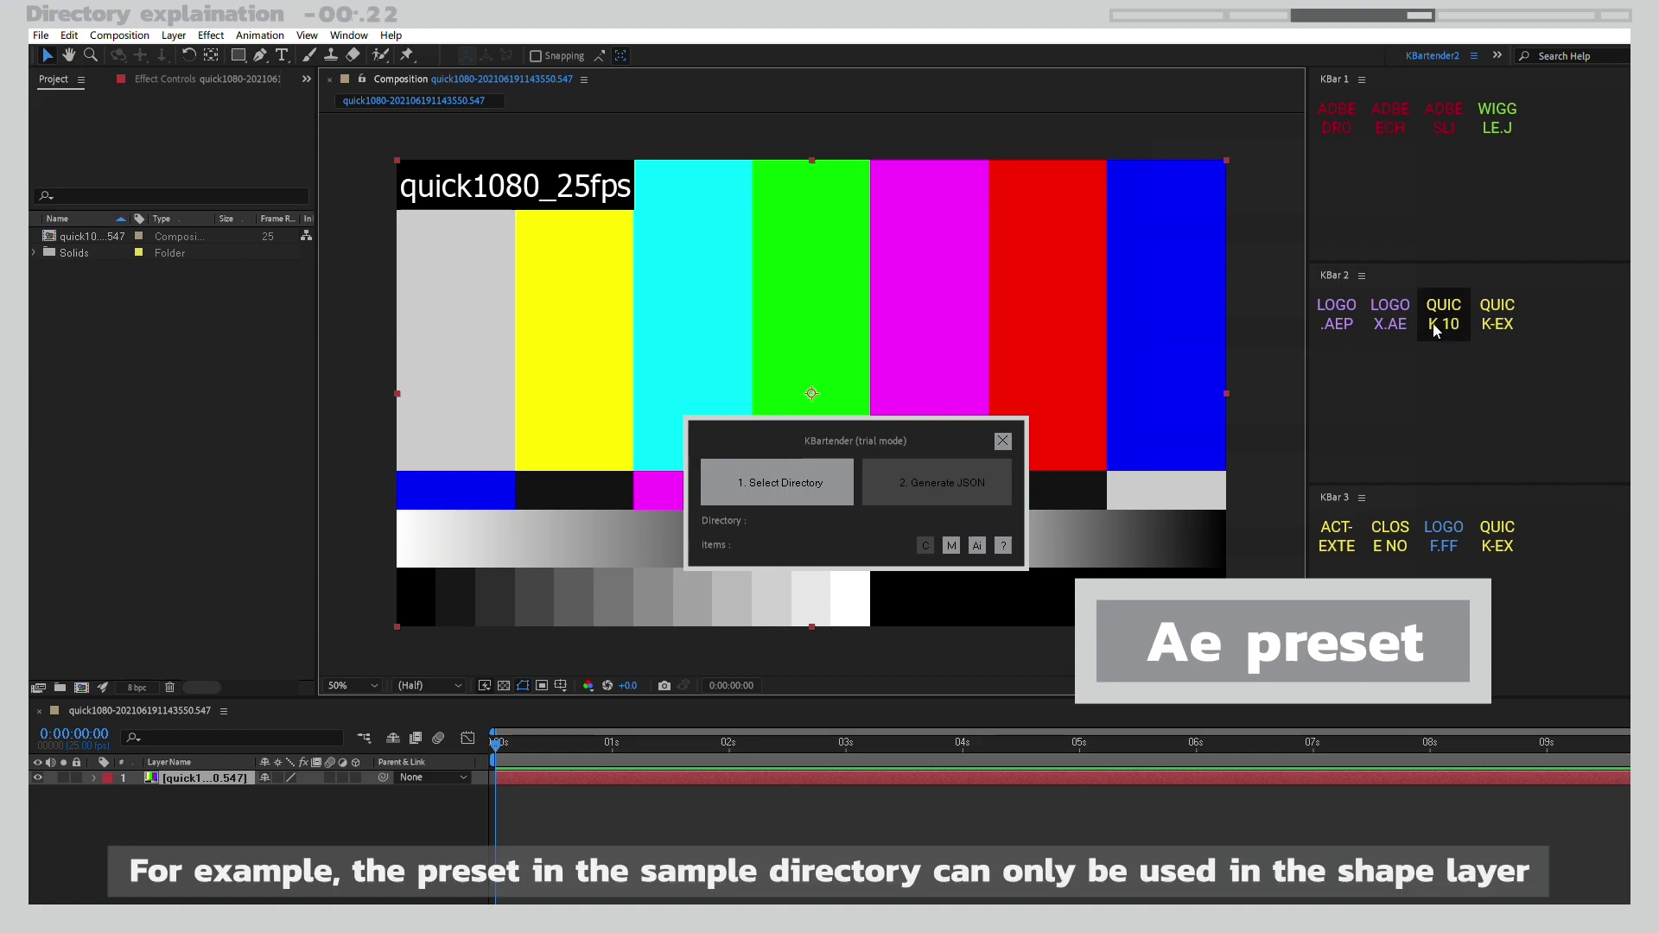
key(Delete)
right_click(1215, 404)
mouse_move(1294, 417)
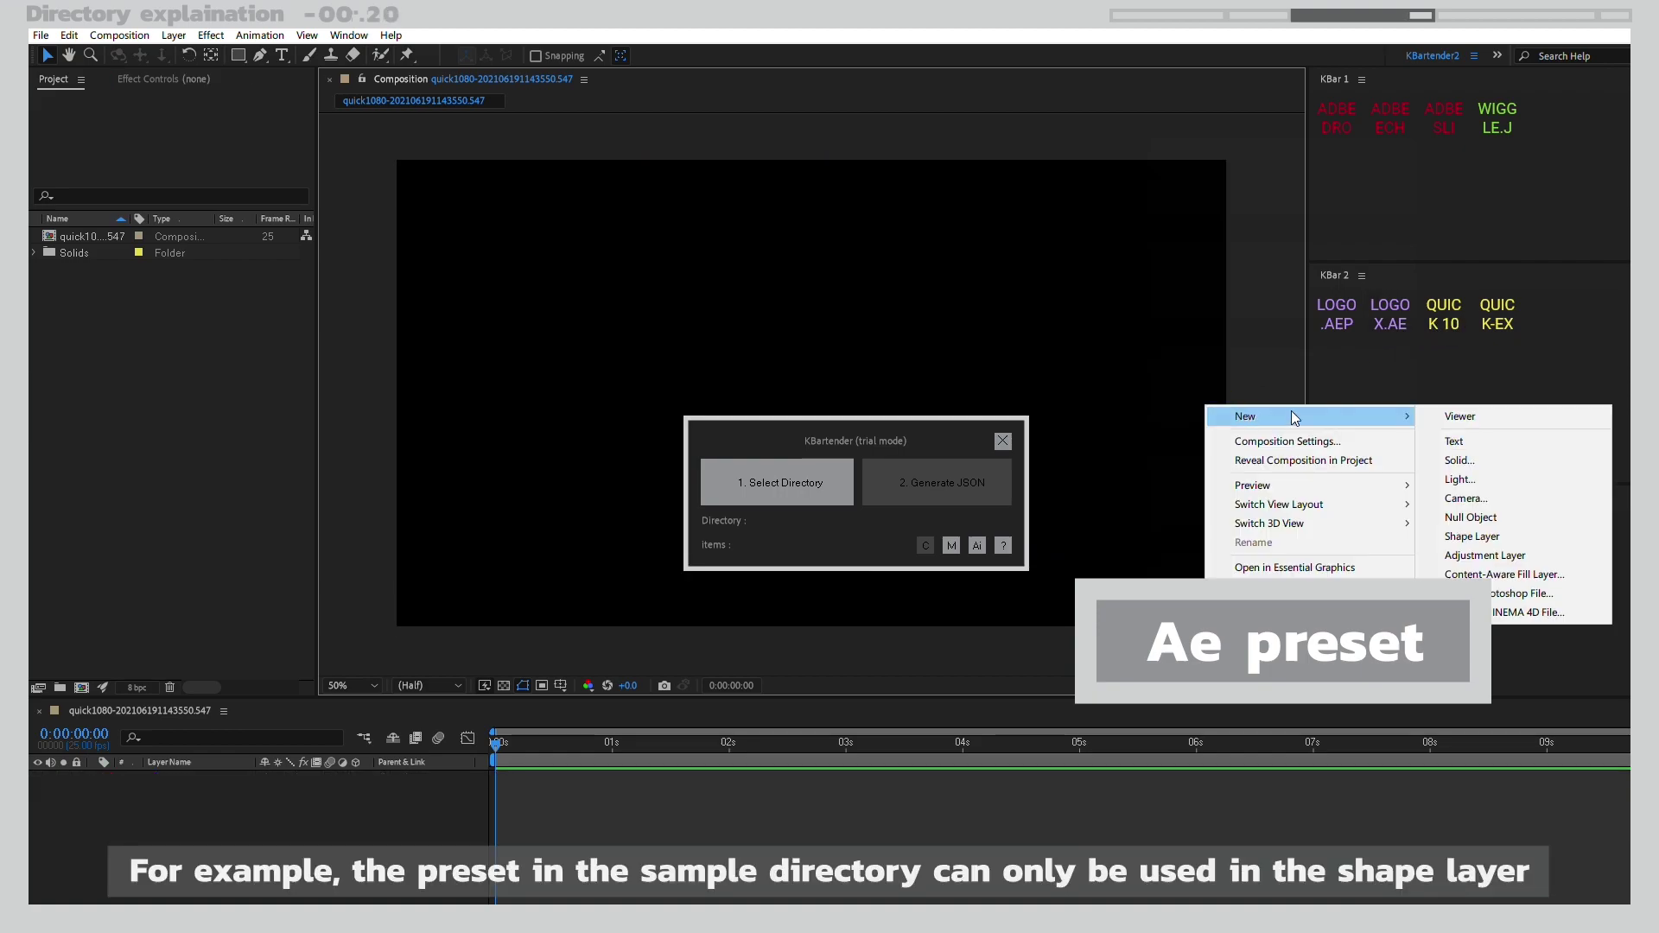
click(1469, 536)
- Apply the LOGOf.ffx preset from KBar 3 to the shape layer, view the uncovered logo, and close the project without saving
click(1469, 542)
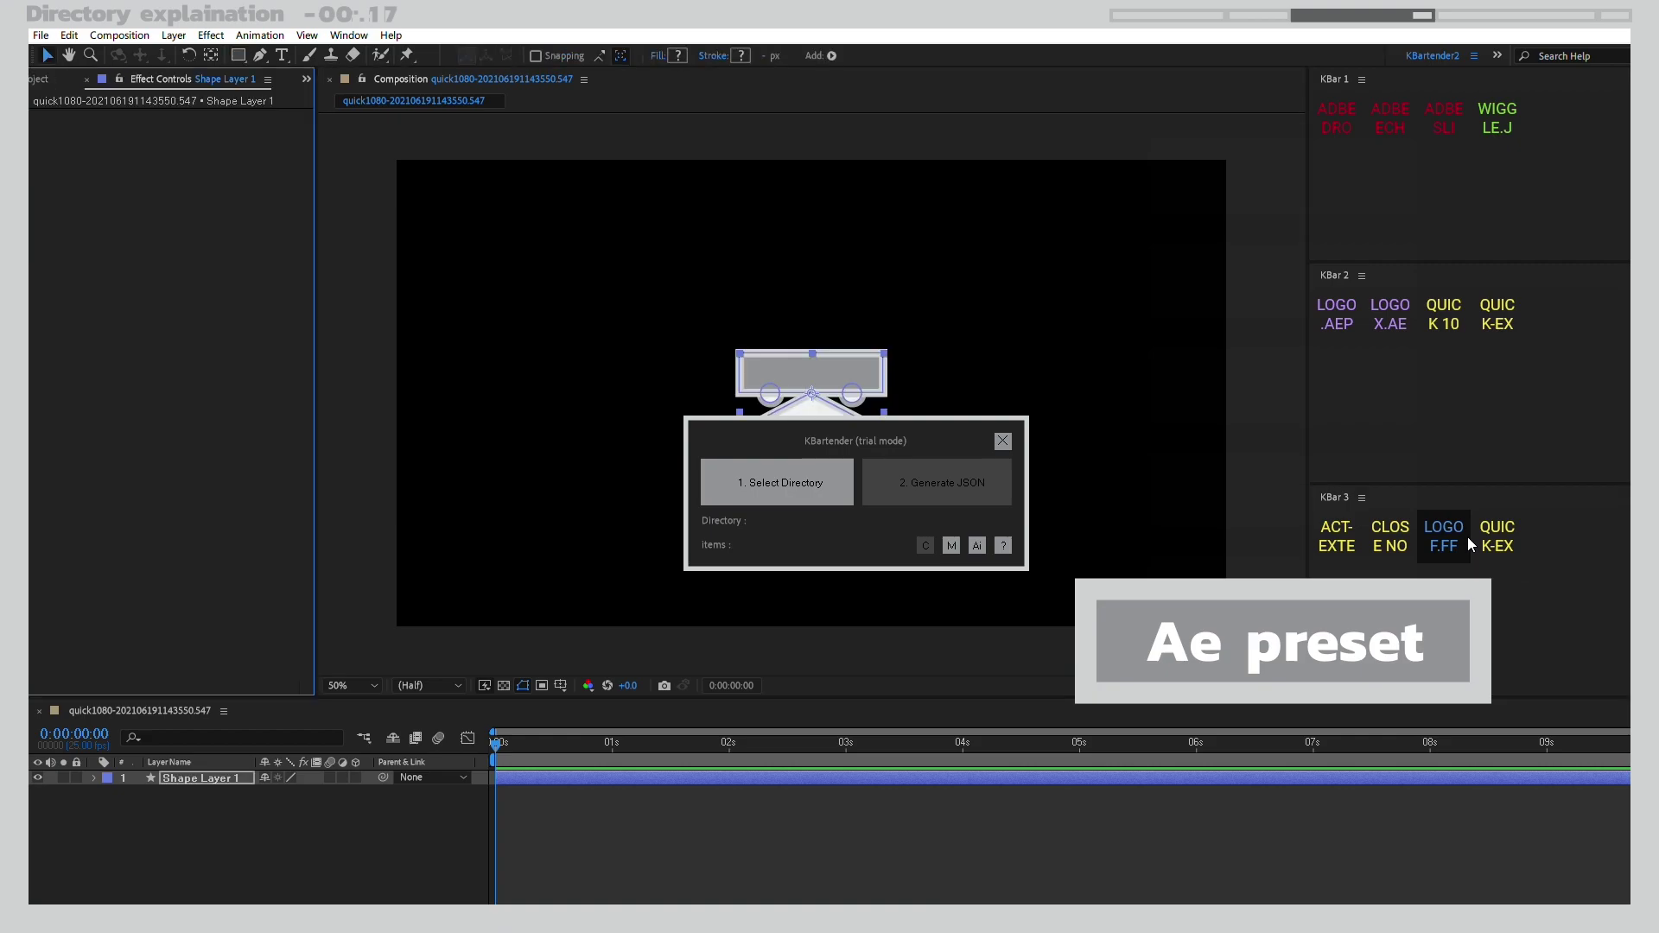
drag(859, 441, 431, 409)
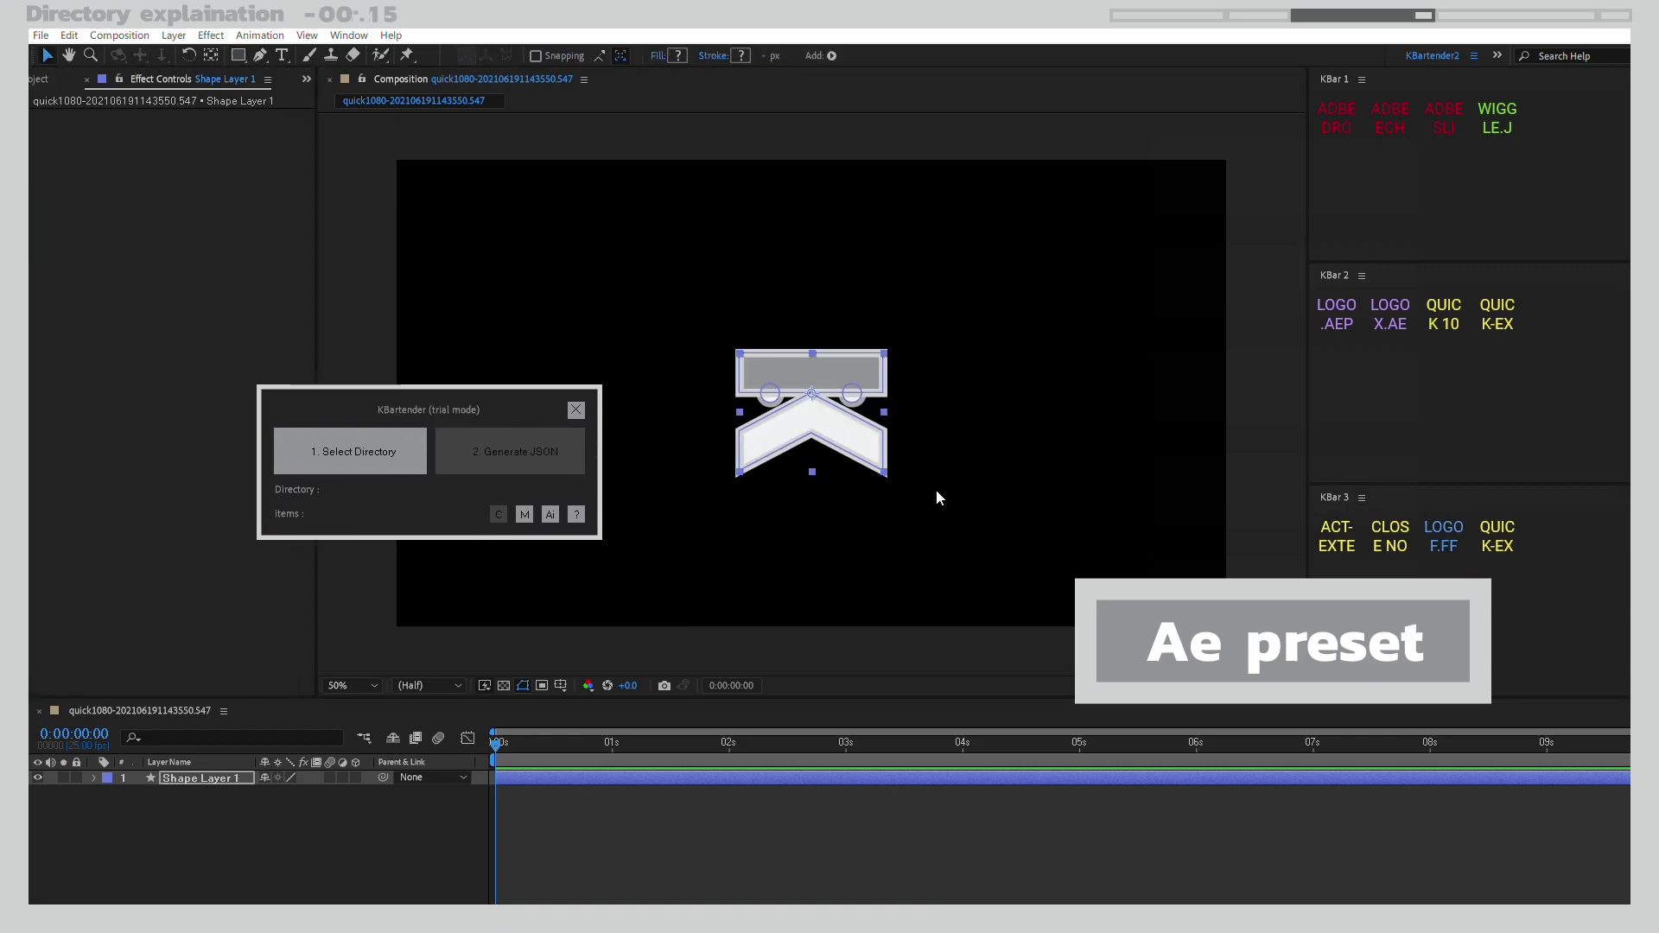
click(1390, 538)
- Preview the "Adobe Color Themes" name in toolbar_C's ACT-extension.jsx in File Explorer, and run the matching KBar 3 button
key(super+Tab)
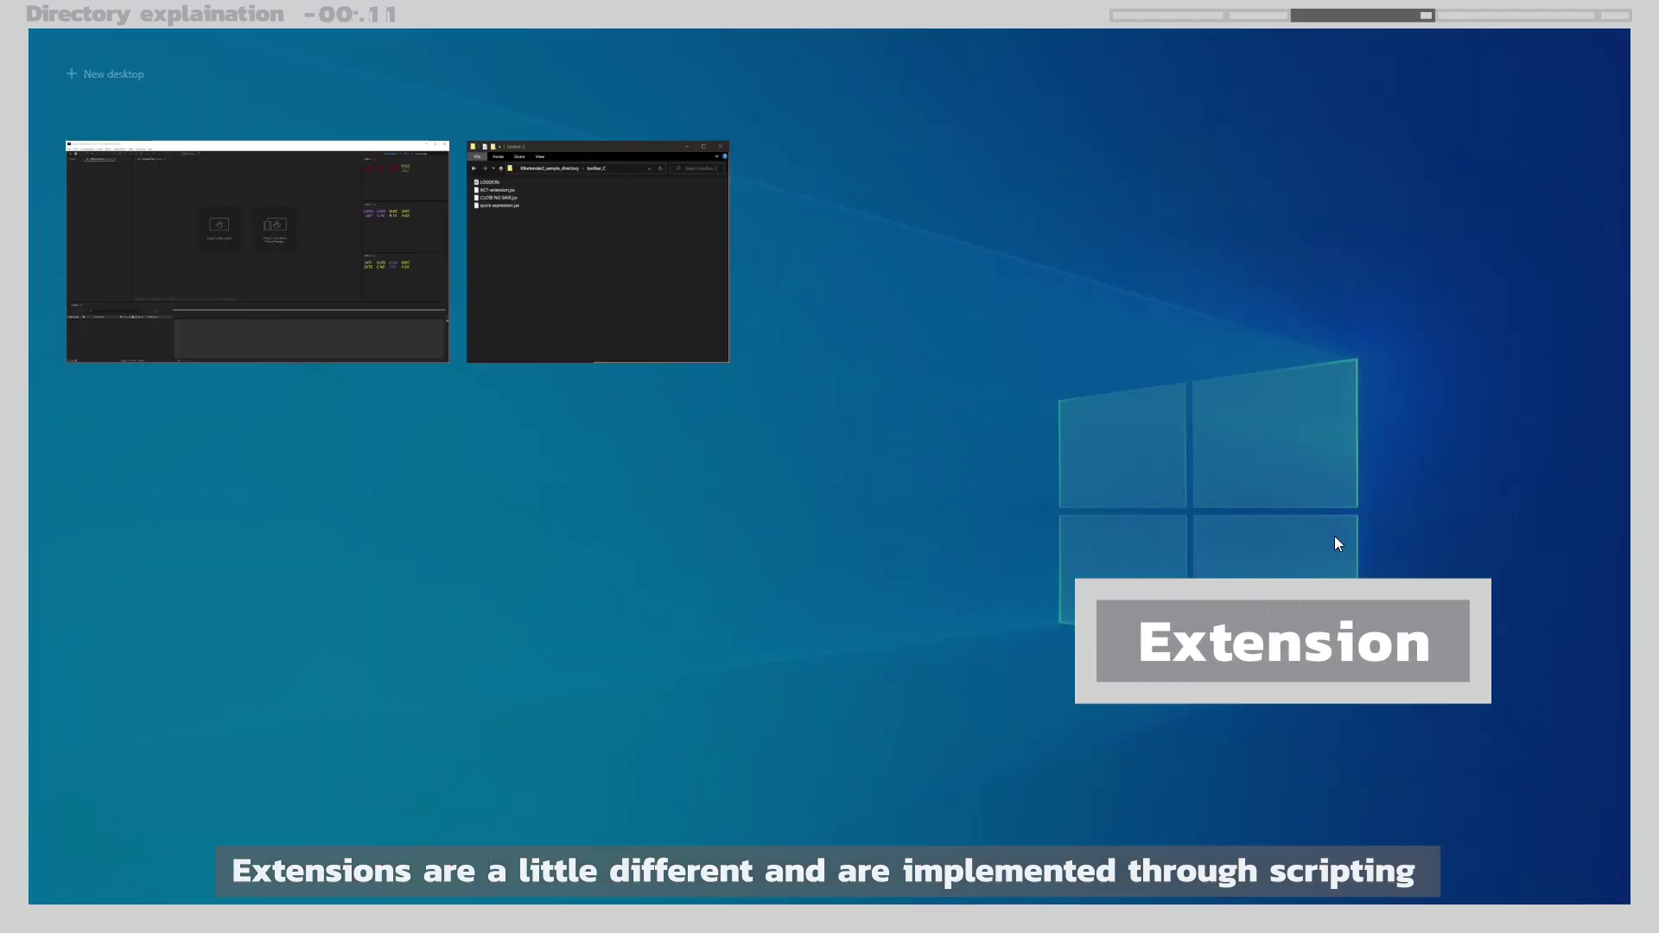
click(681, 311)
click(639, 347)
key(space)
drag(634, 254, 760, 255)
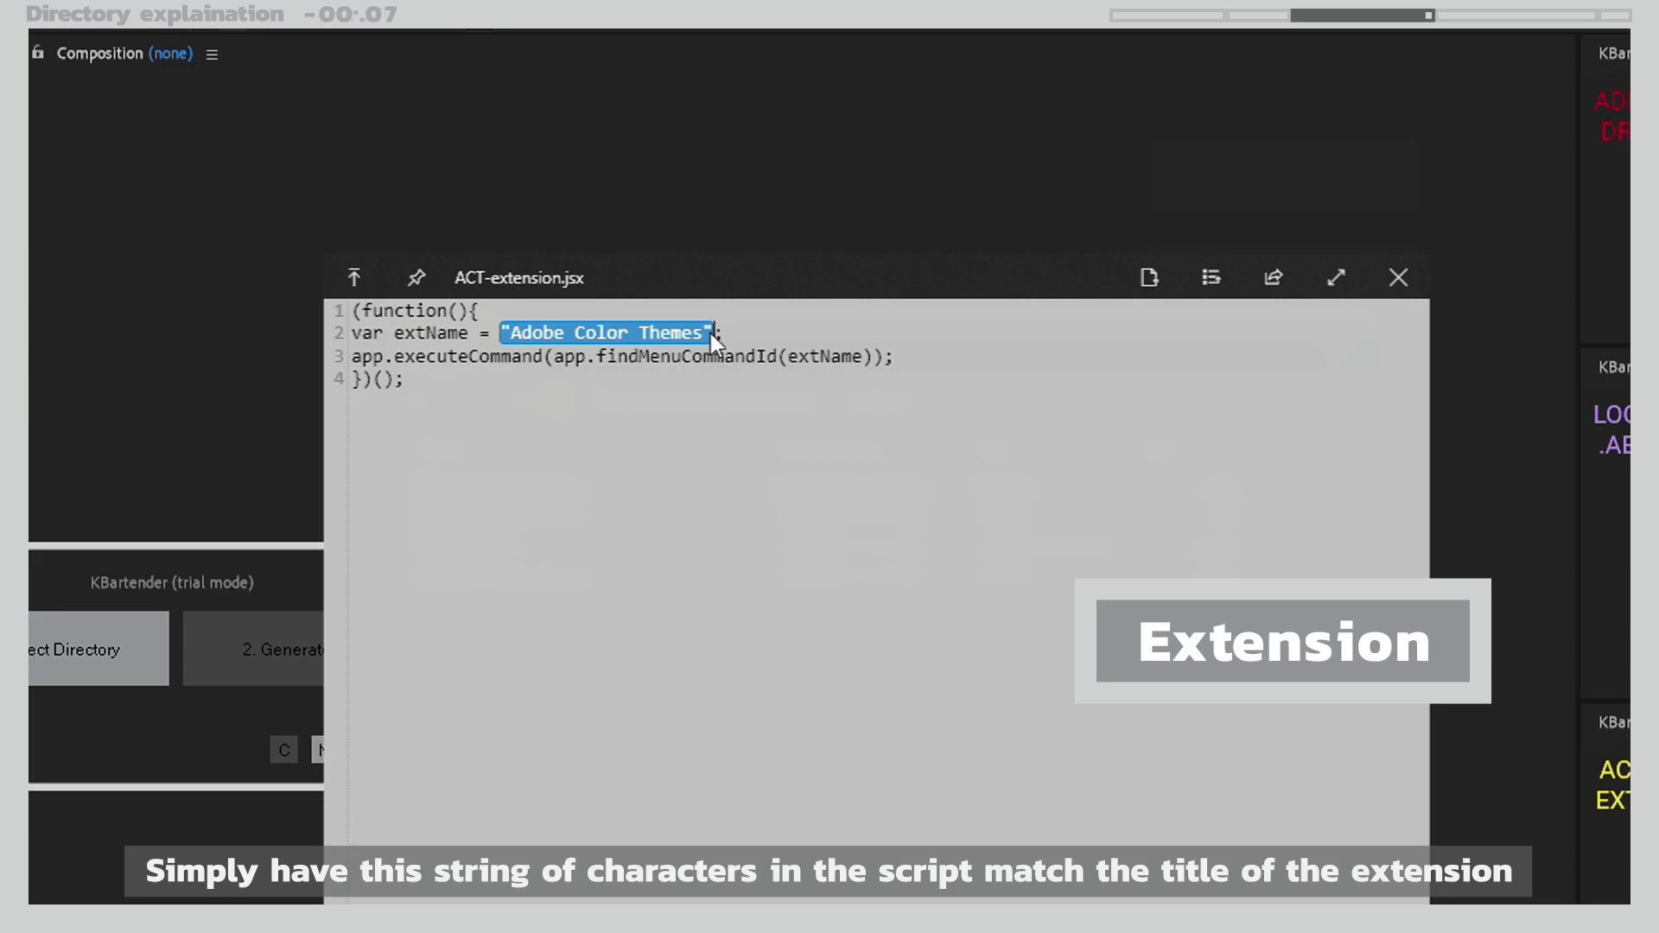
key(space)
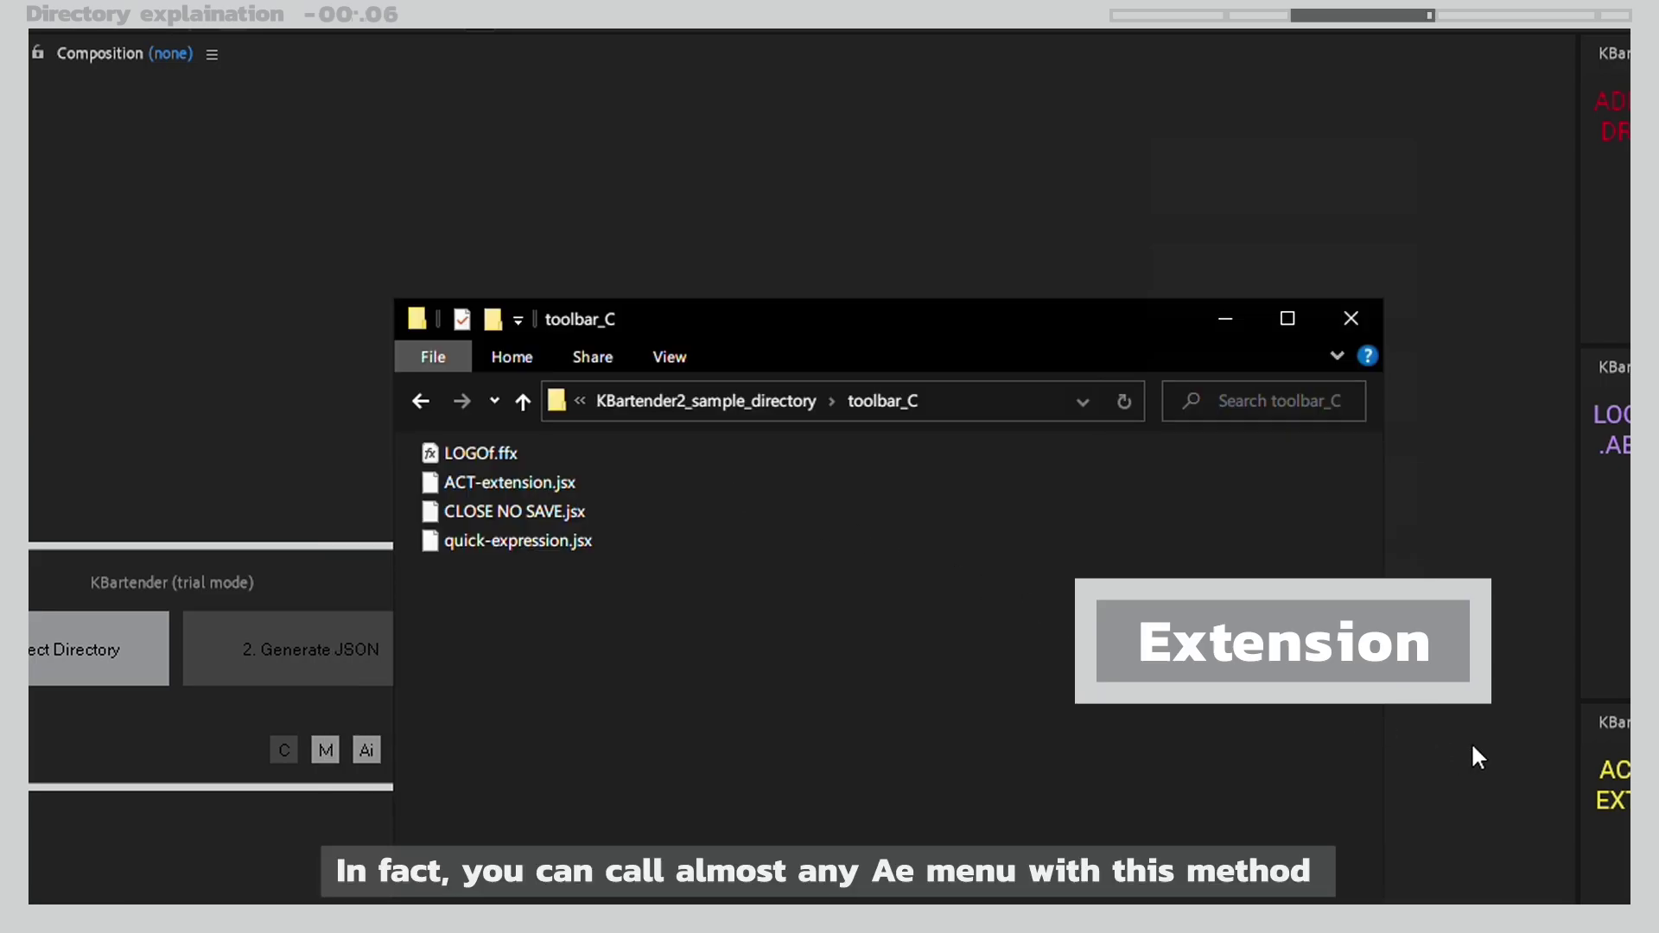
click(1603, 785)
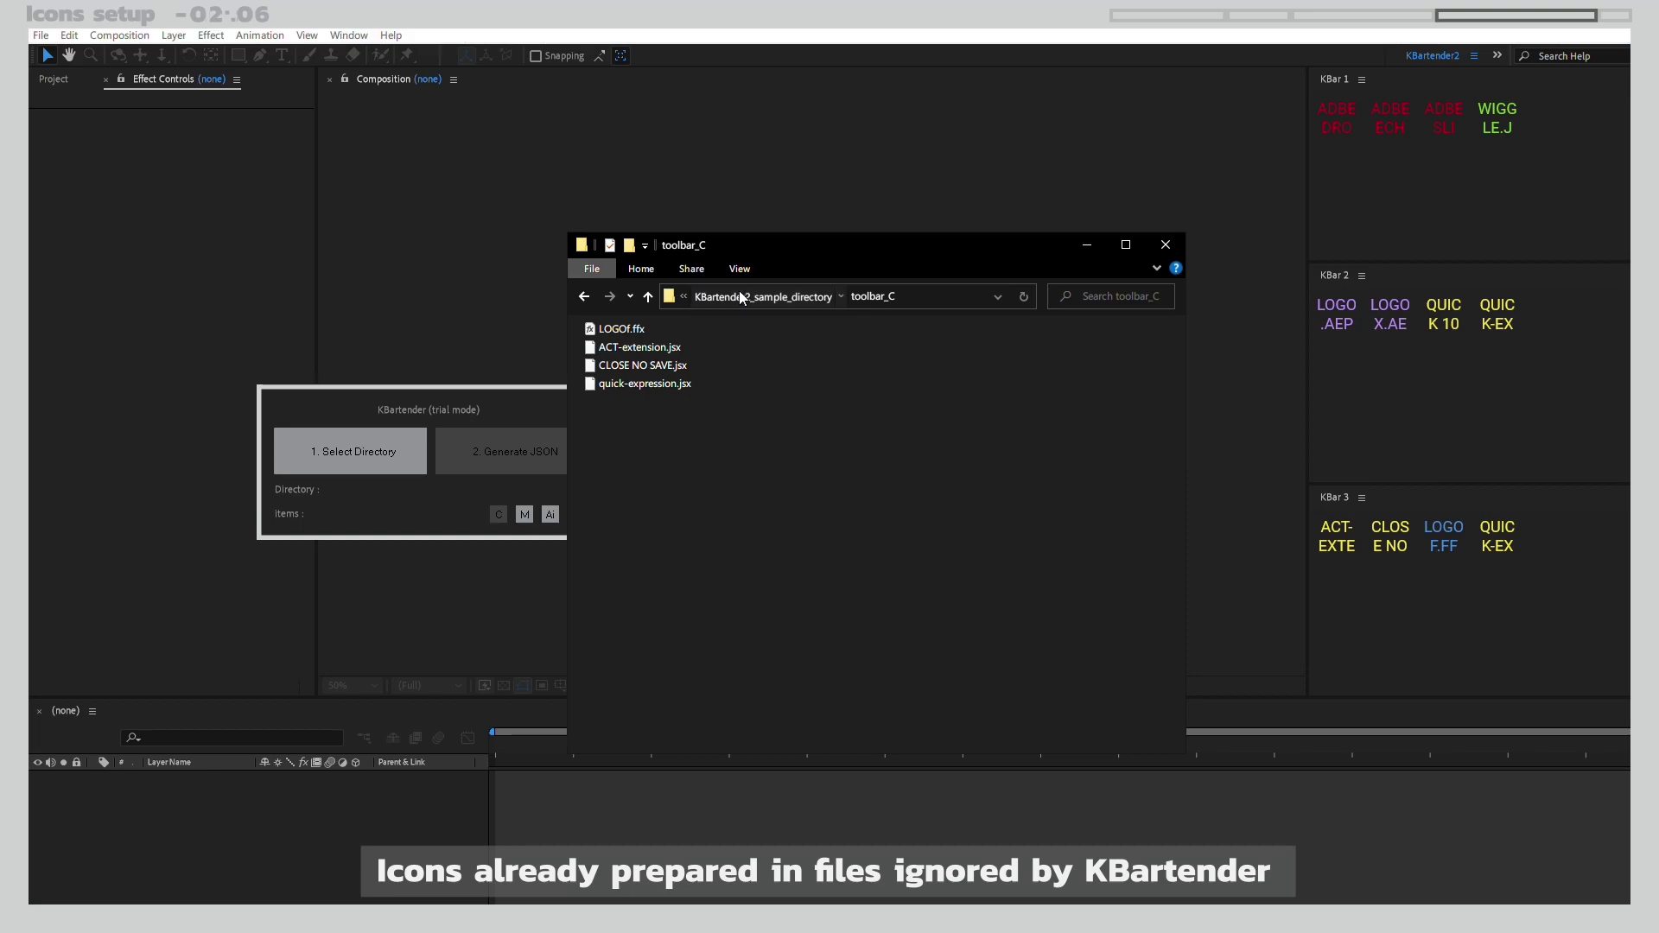
- Return to KBartender2_sample_directory in File Explorer and preview the prepared icons in icons(ignored).pdf
click(739, 294)
key(space)
scroll(685, 406, down, 10)
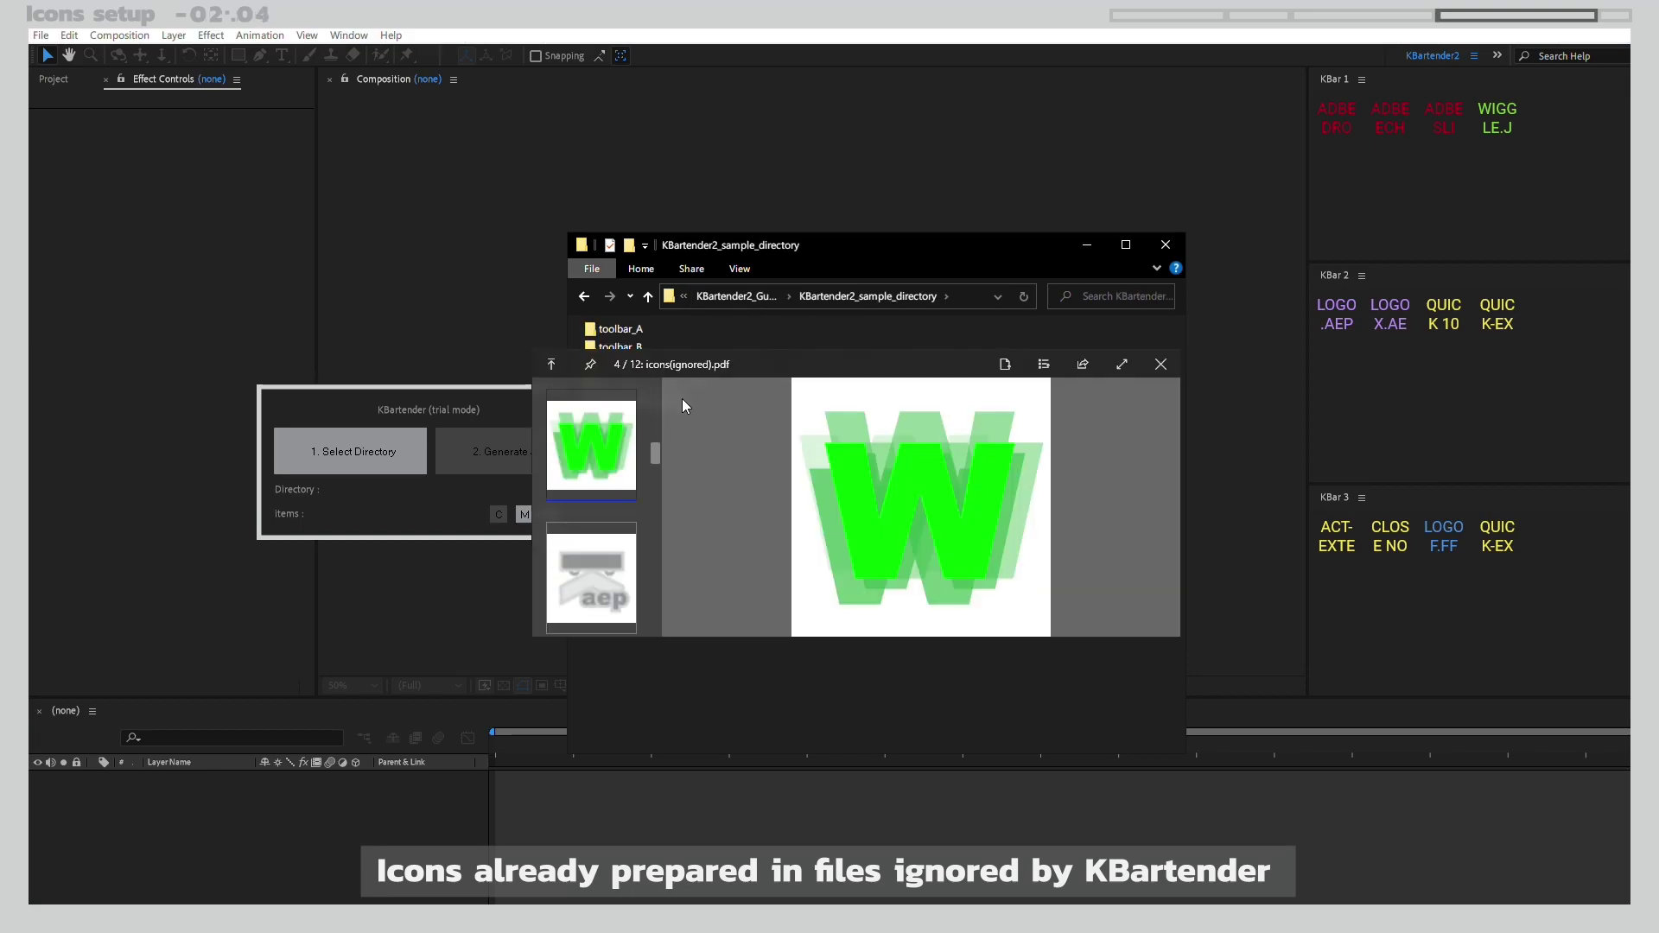
key(space)
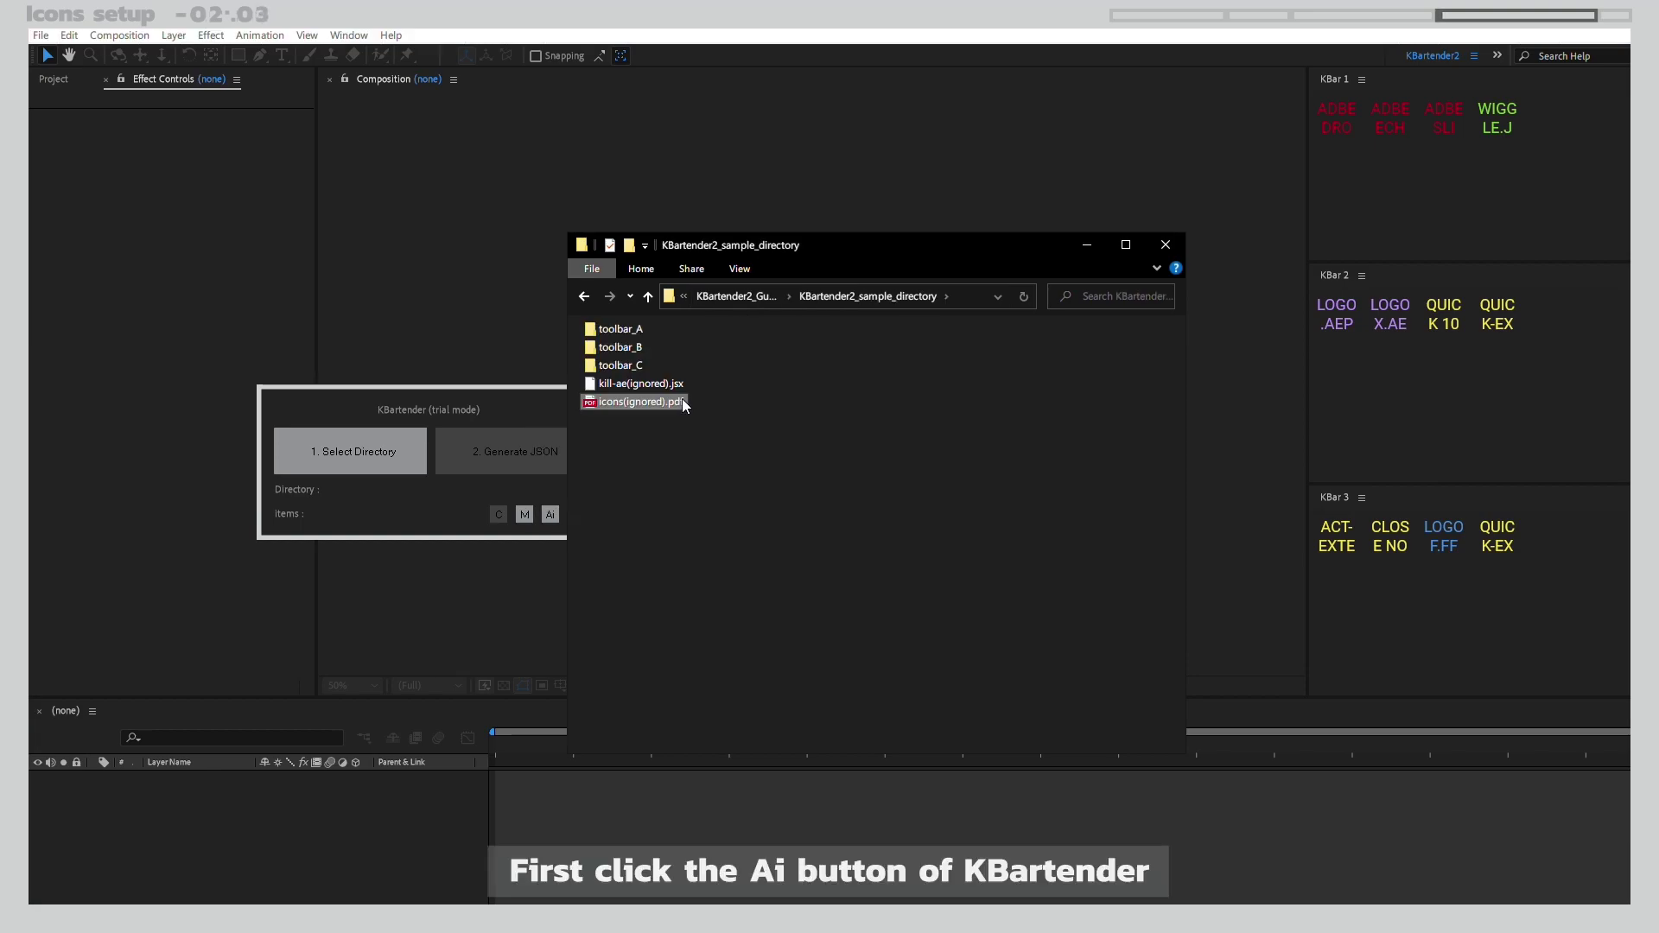
- Launch Illustrator from the KBartender dialog in After Effects and create a new document
click(431, 495)
click(551, 514)
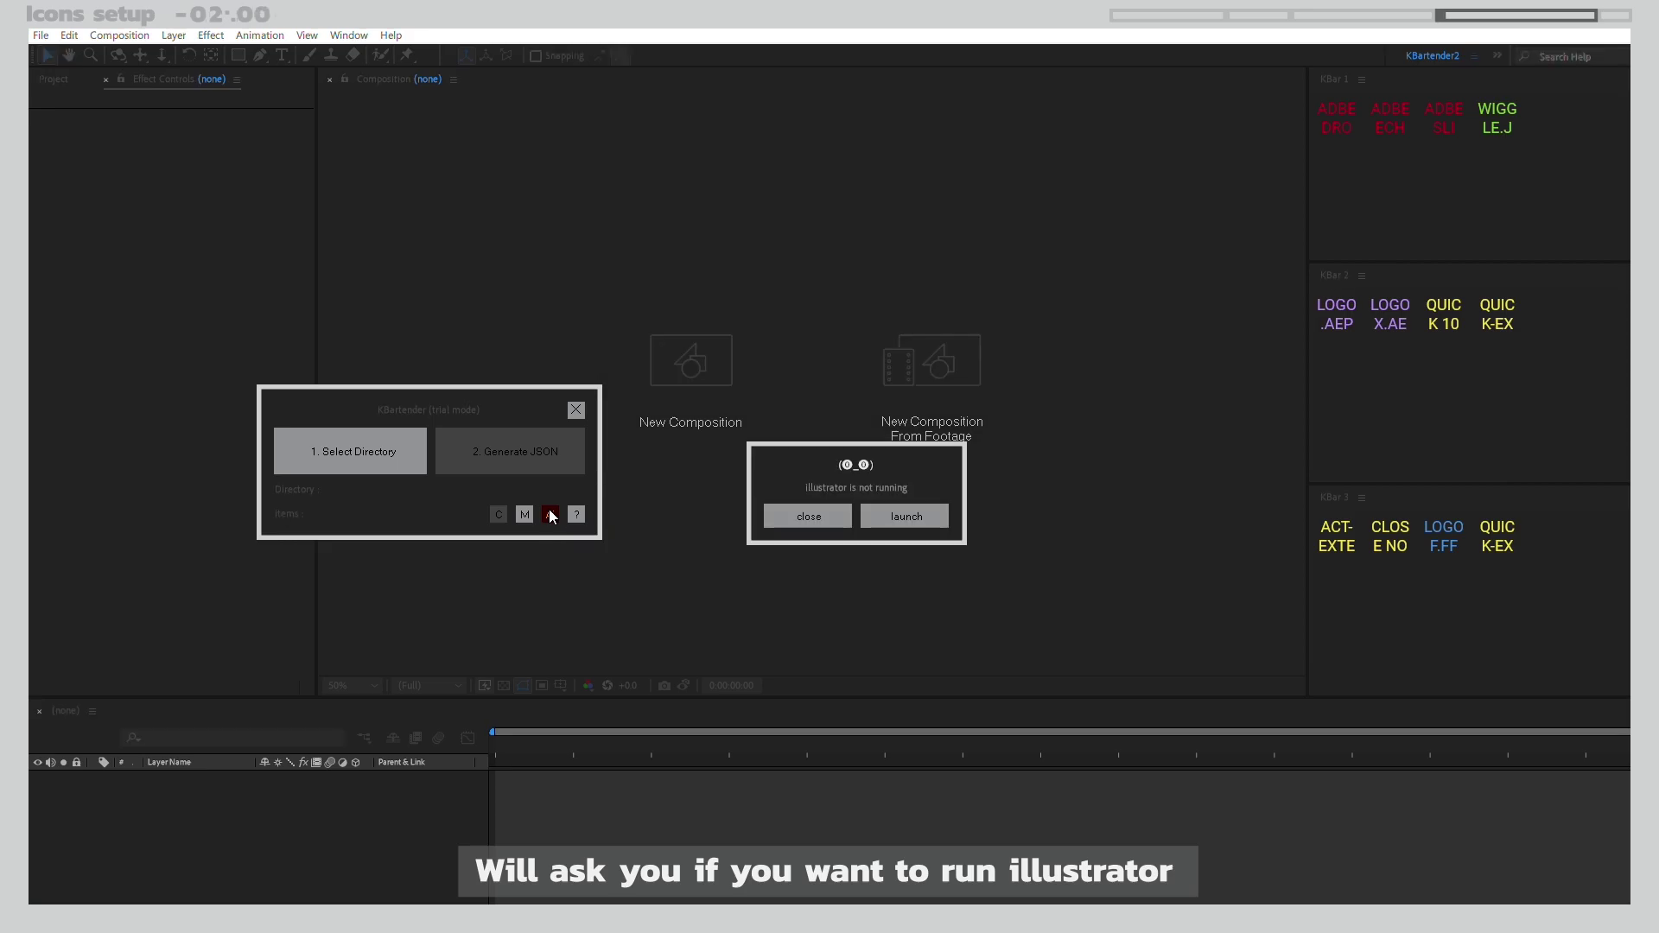
click(920, 524)
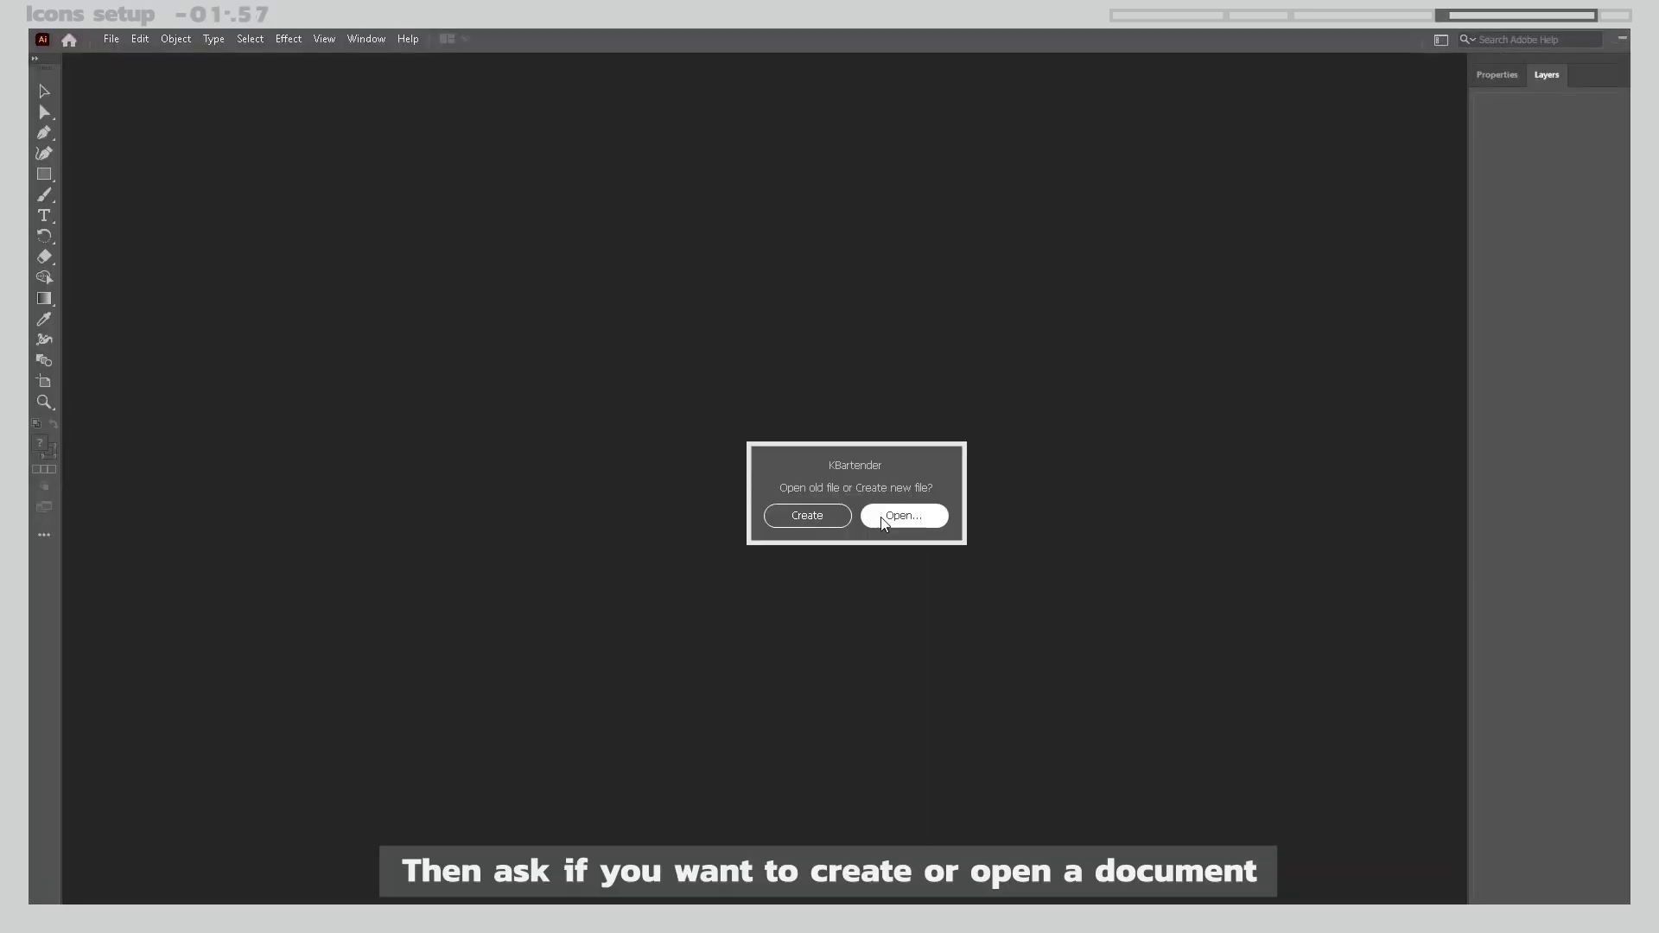
click(835, 526)
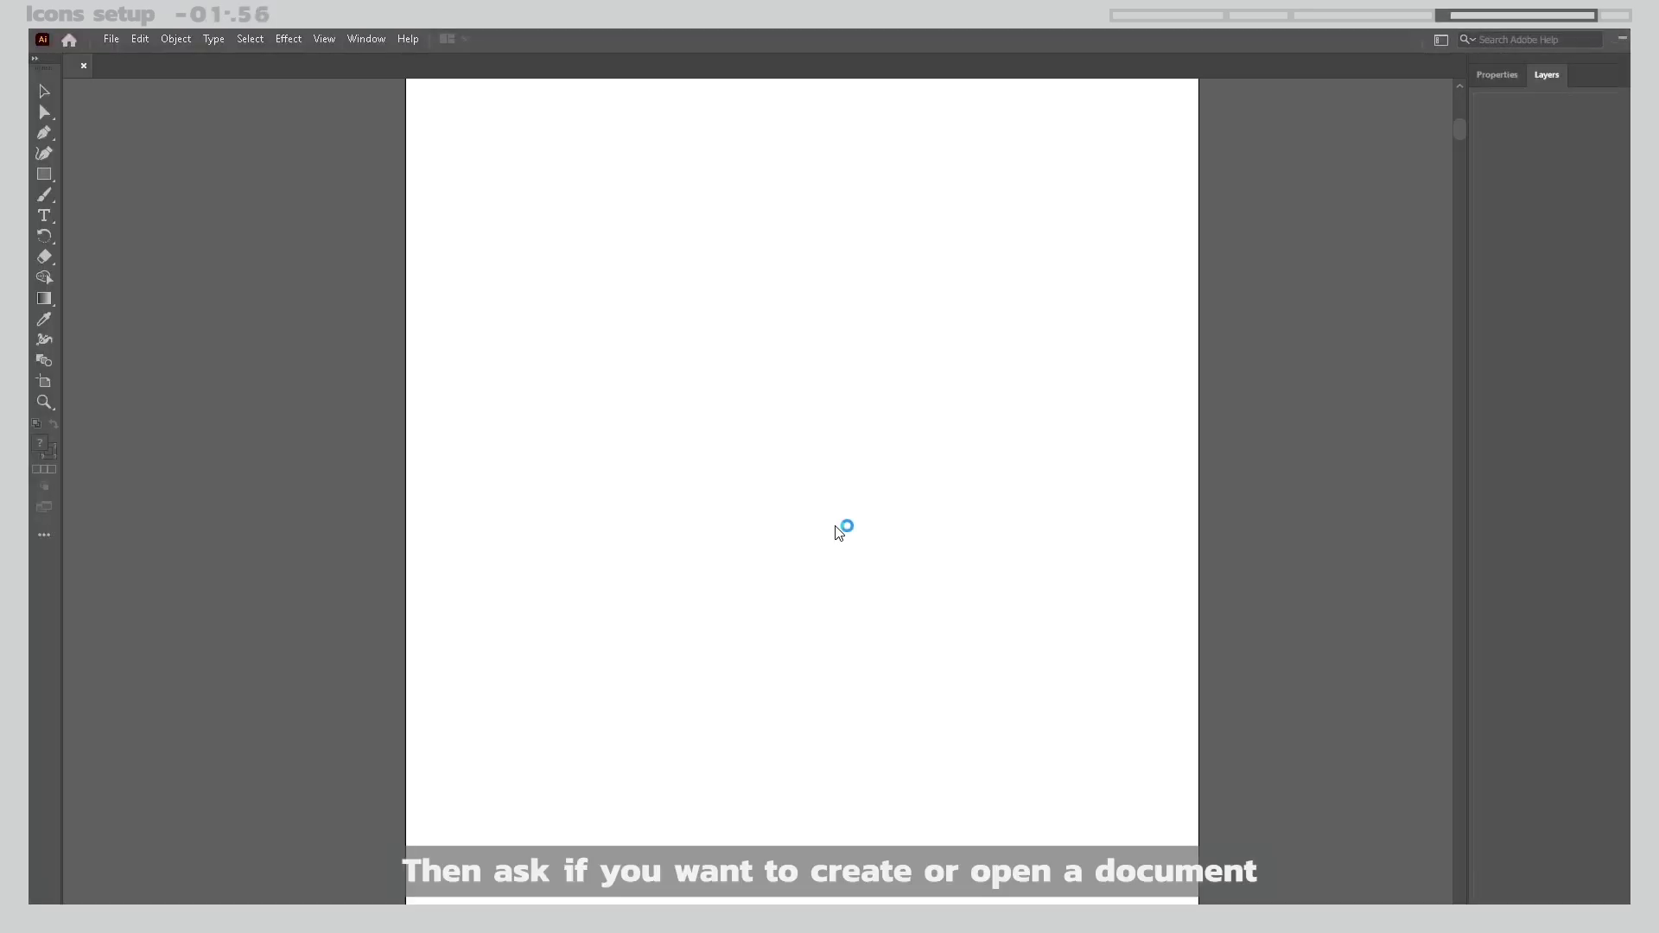
- Generate artboards from the toolbar_A folder in KBartender2_sample_directory and display the document's artboard list
double_click(778, 473)
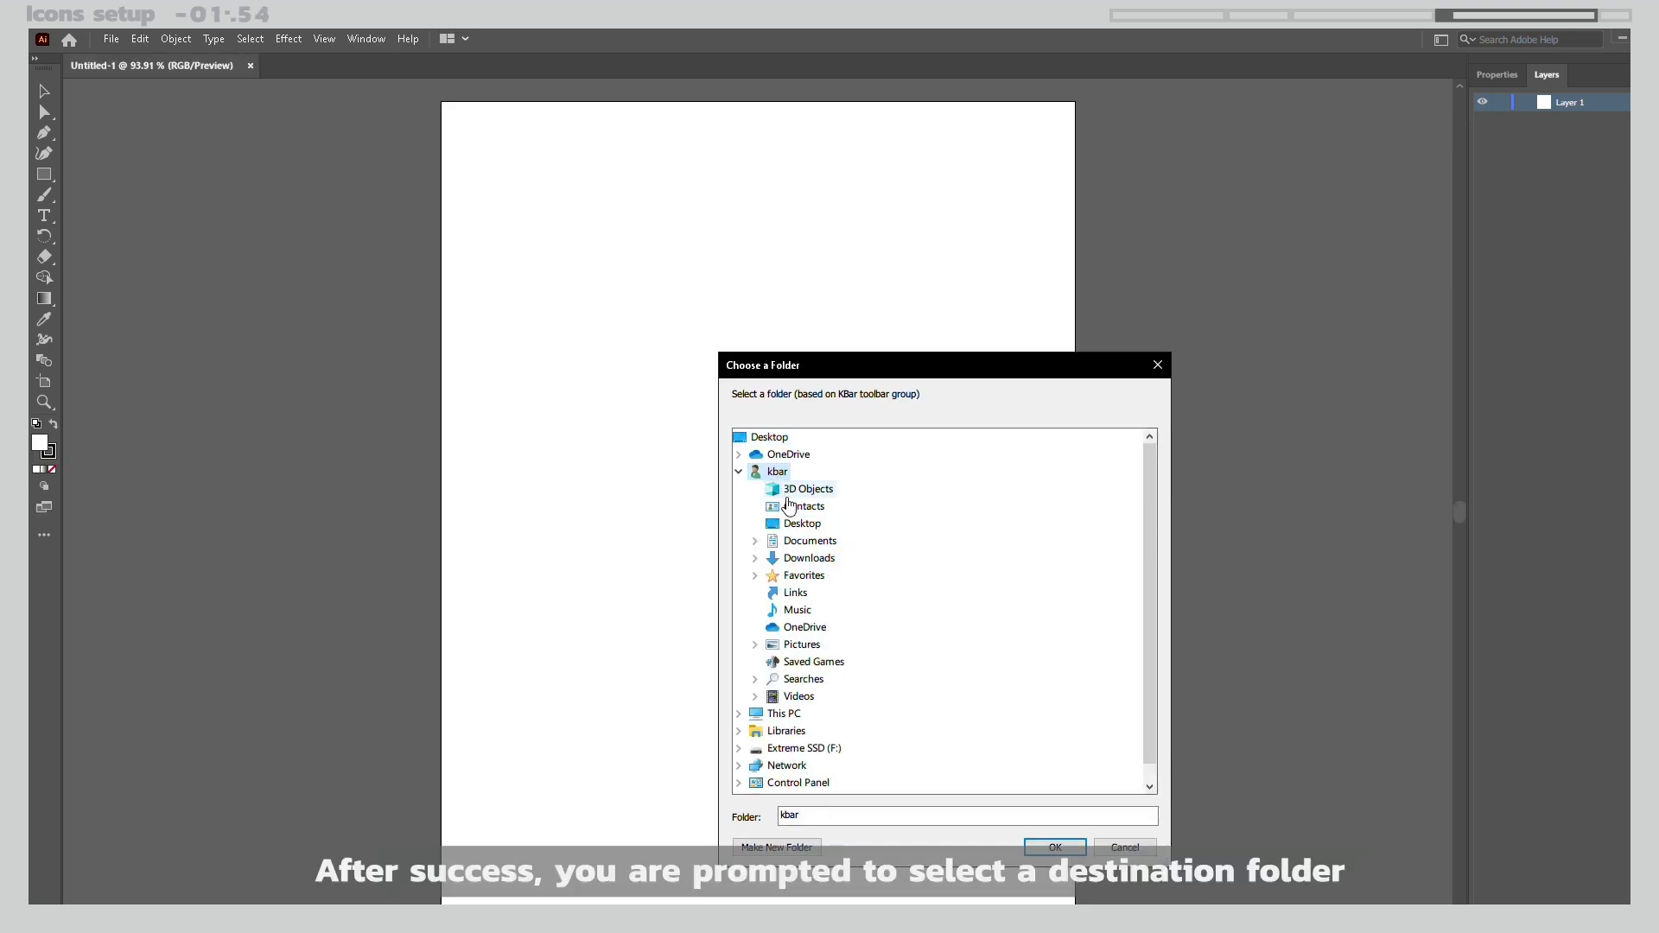
double_click(808, 558)
double_click(852, 576)
double_click(887, 595)
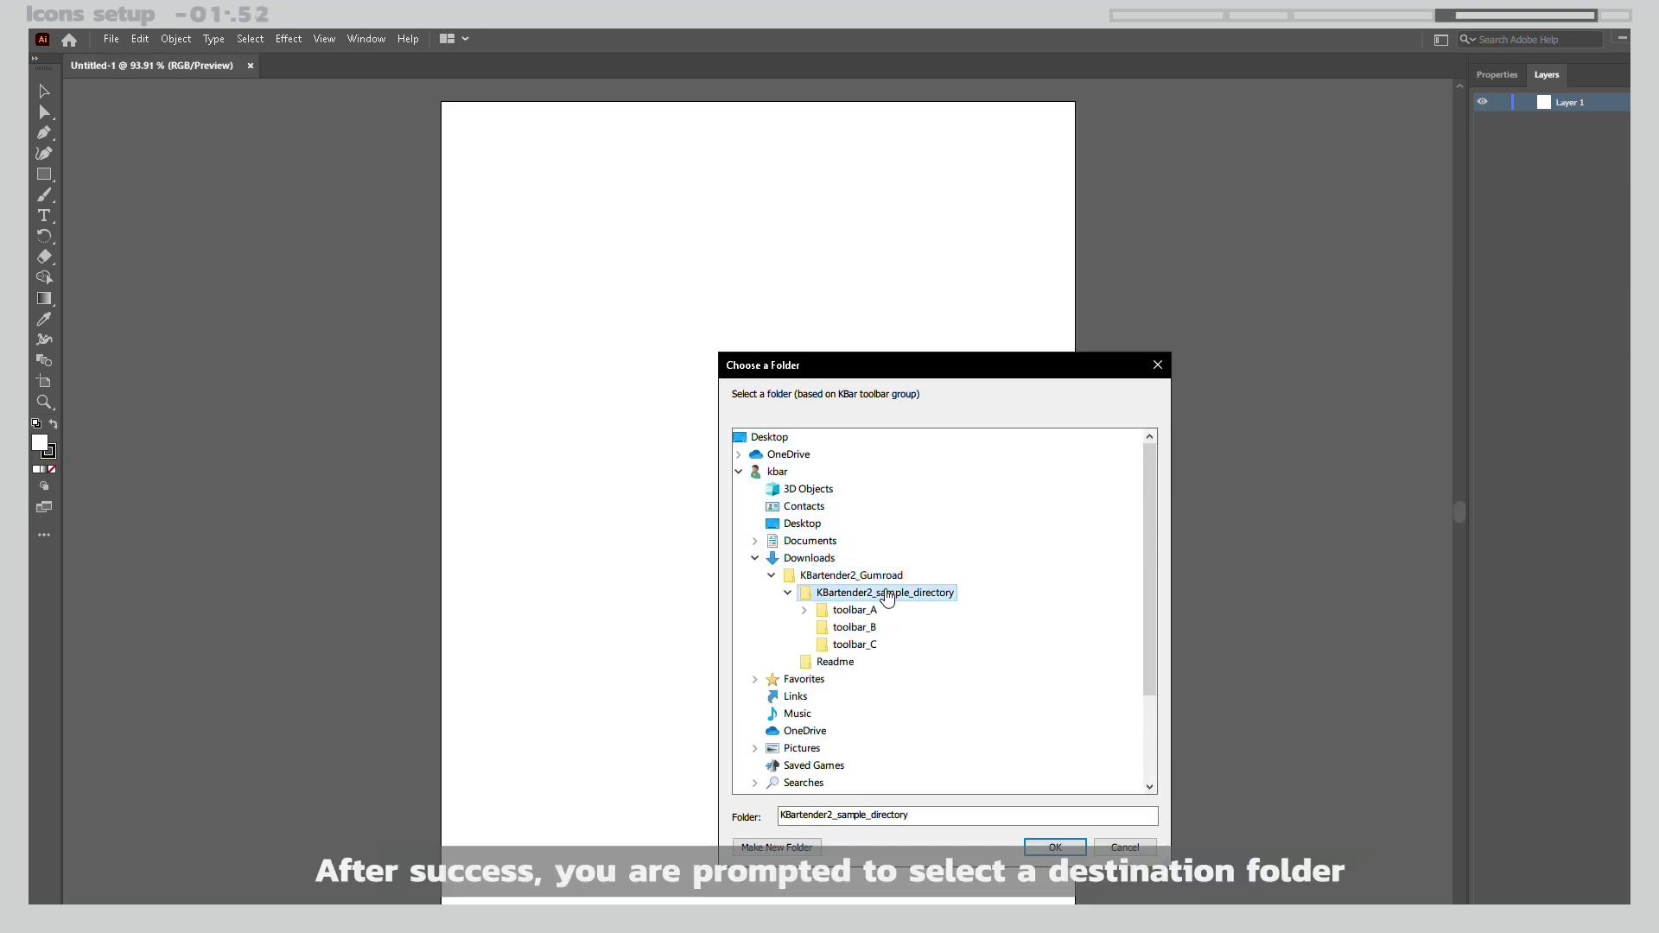
double_click(855, 610)
click(1049, 849)
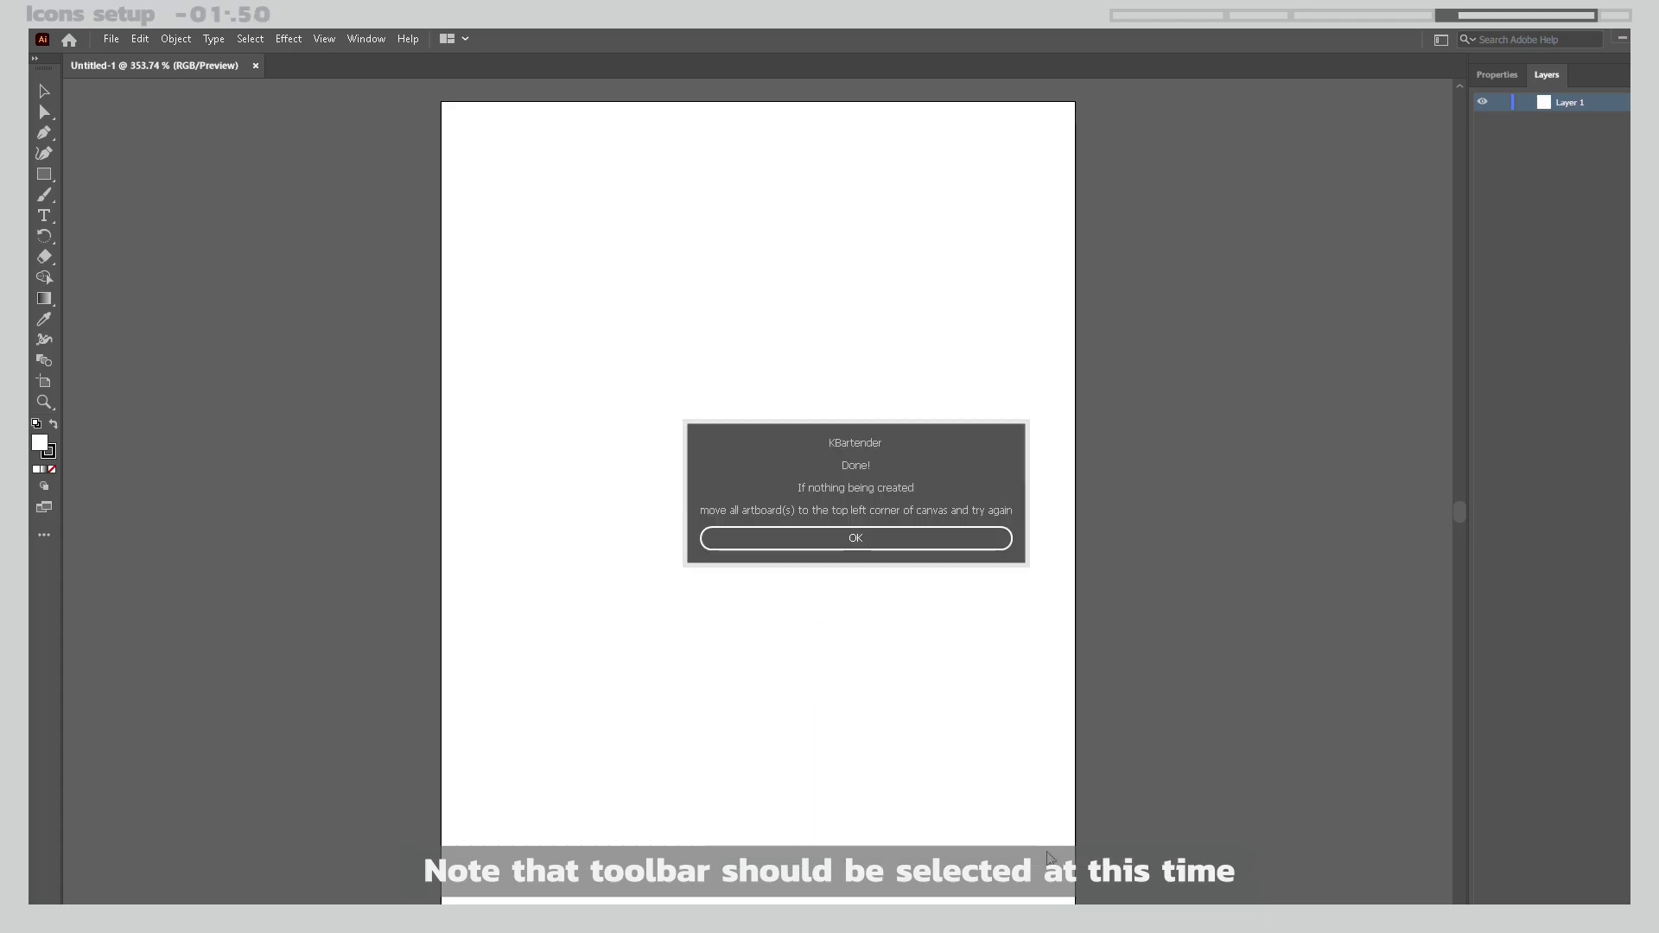
click(874, 543)
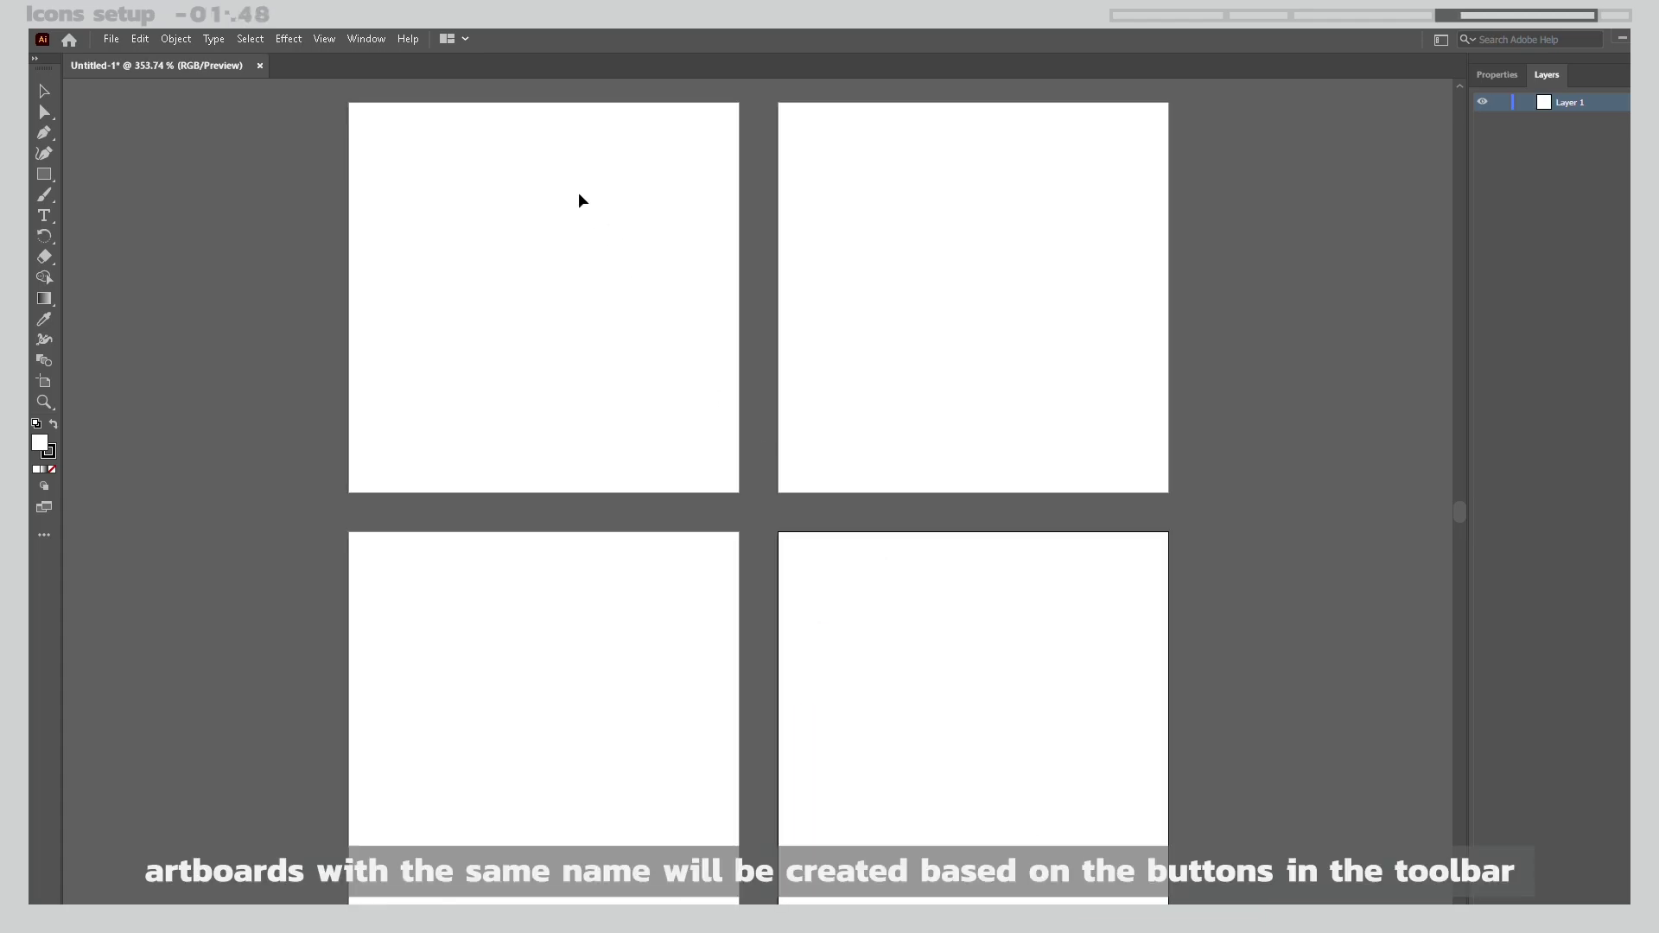
click(367, 39)
click(449, 280)
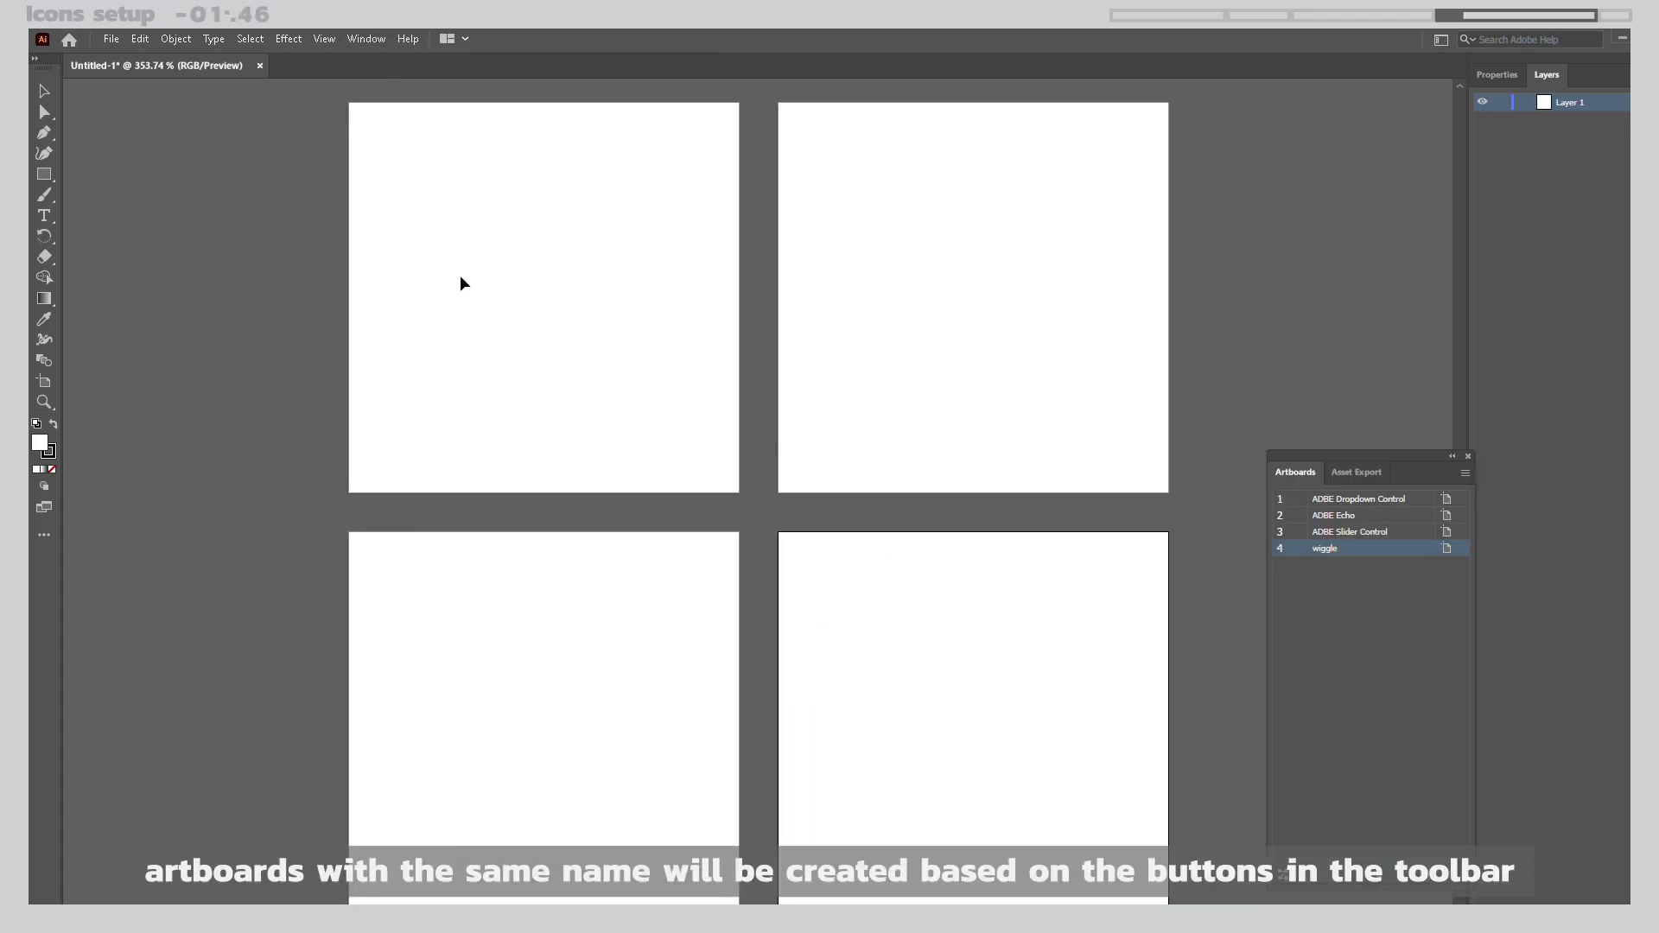
- Use KBartender in After Effects to add toolbar_B artboards to the same Illustrator document, without rearranging them
key(alt+Tab)
click(512, 526)
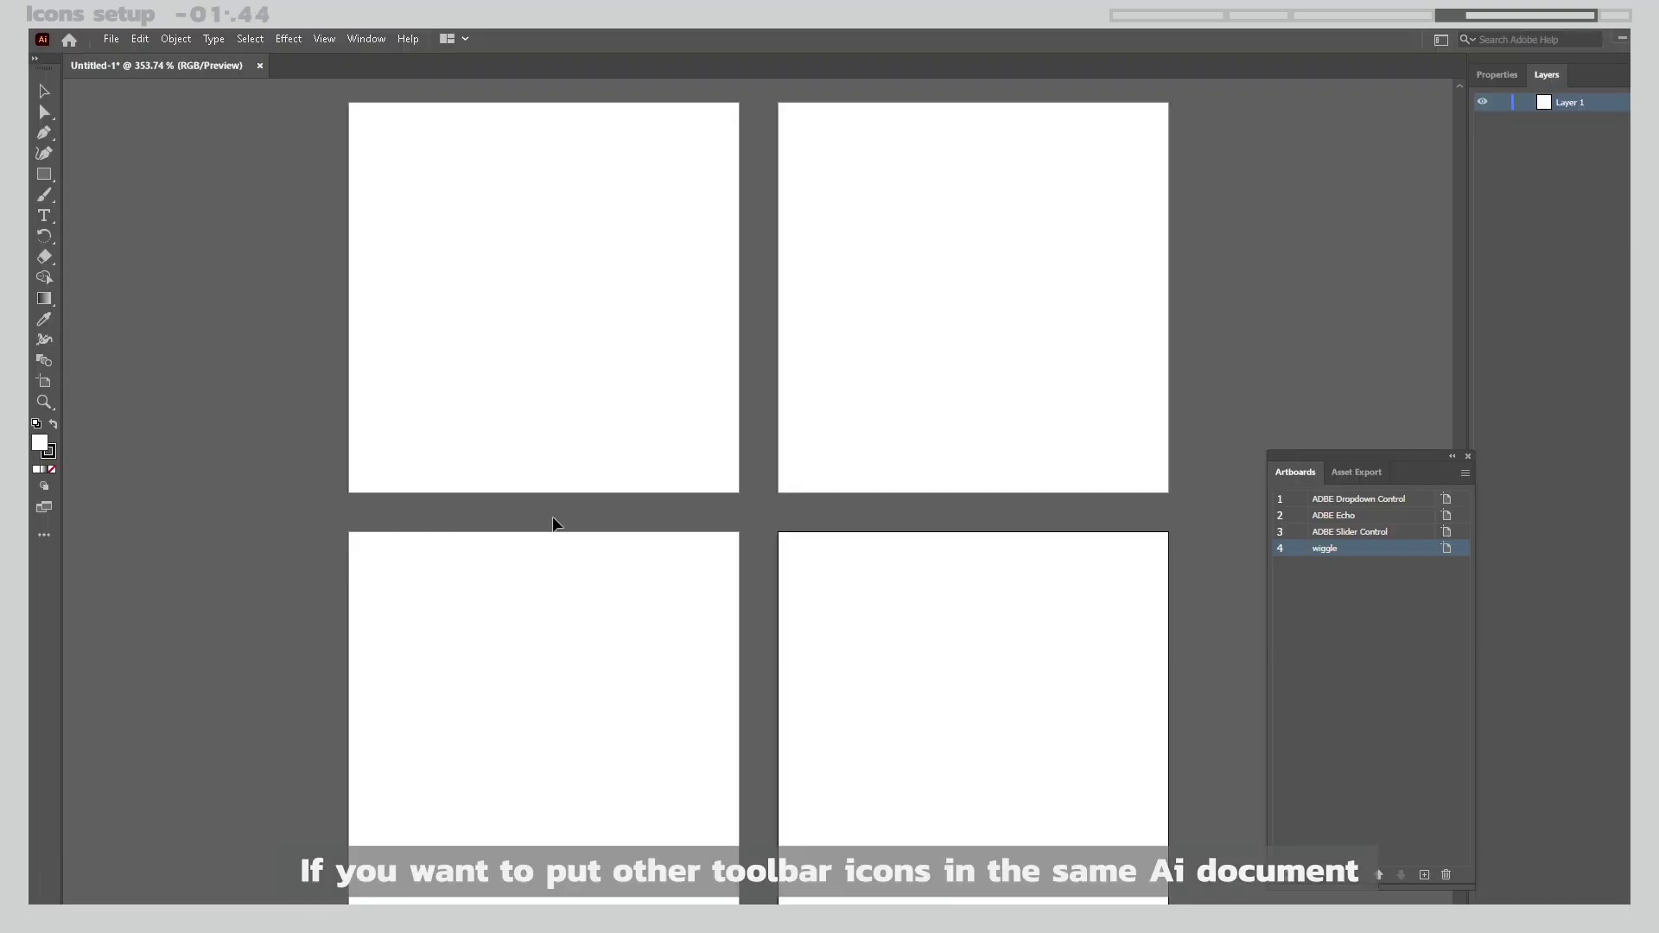
click(918, 516)
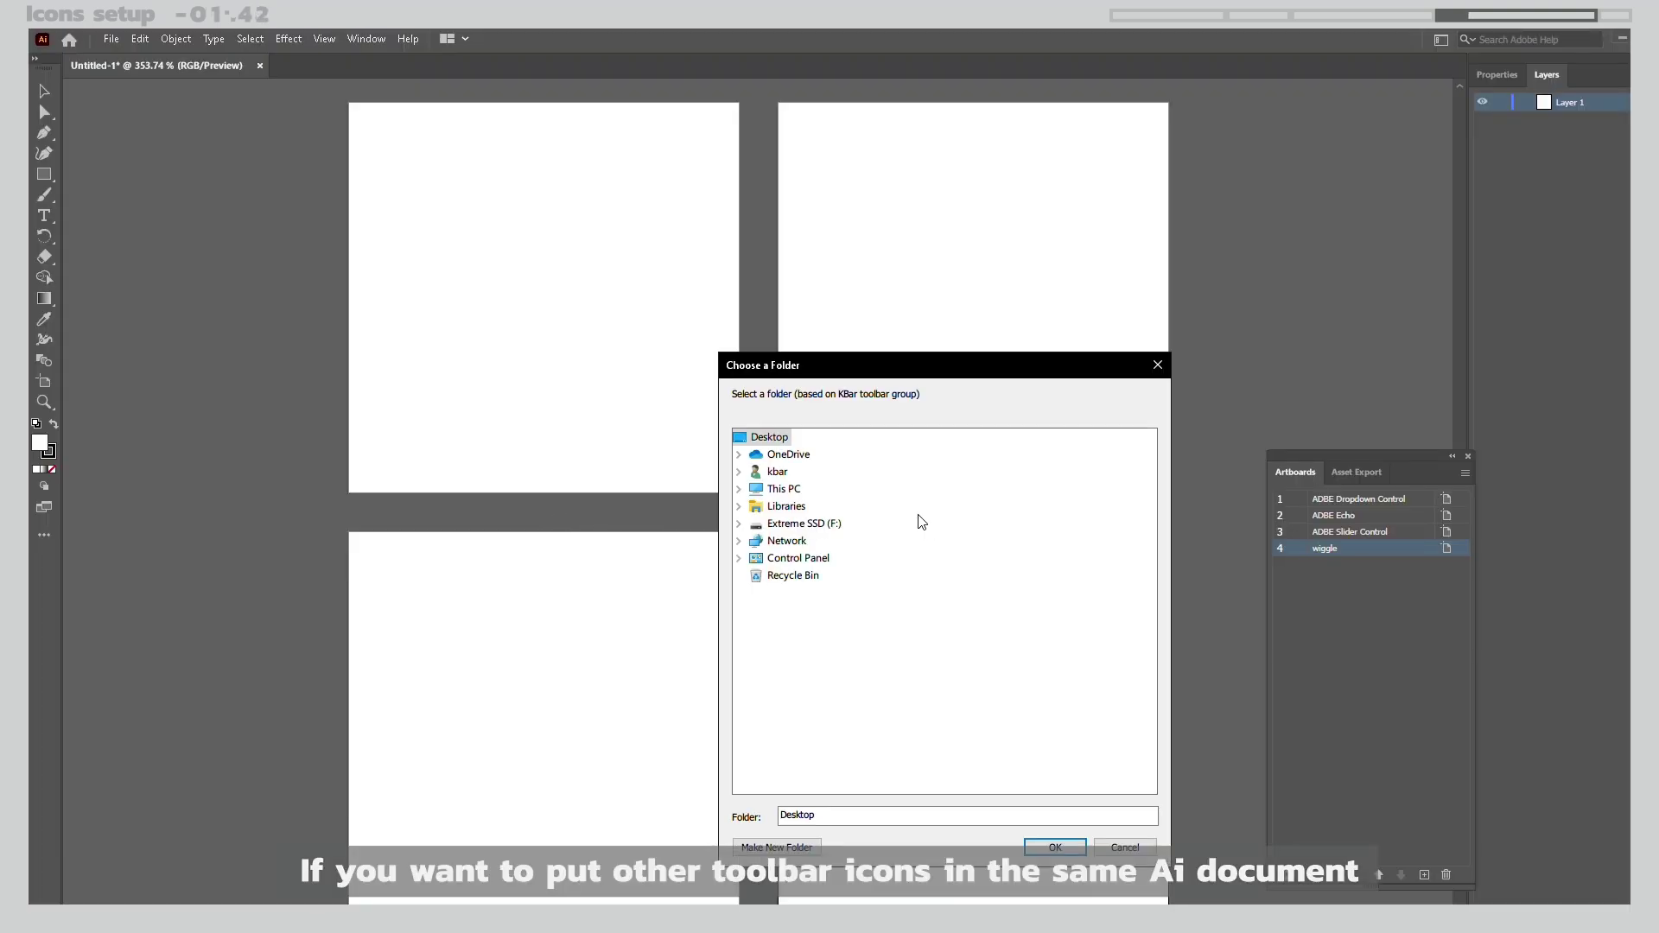
double_click(777, 472)
double_click(811, 558)
double_click(852, 576)
double_click(885, 592)
click(856, 628)
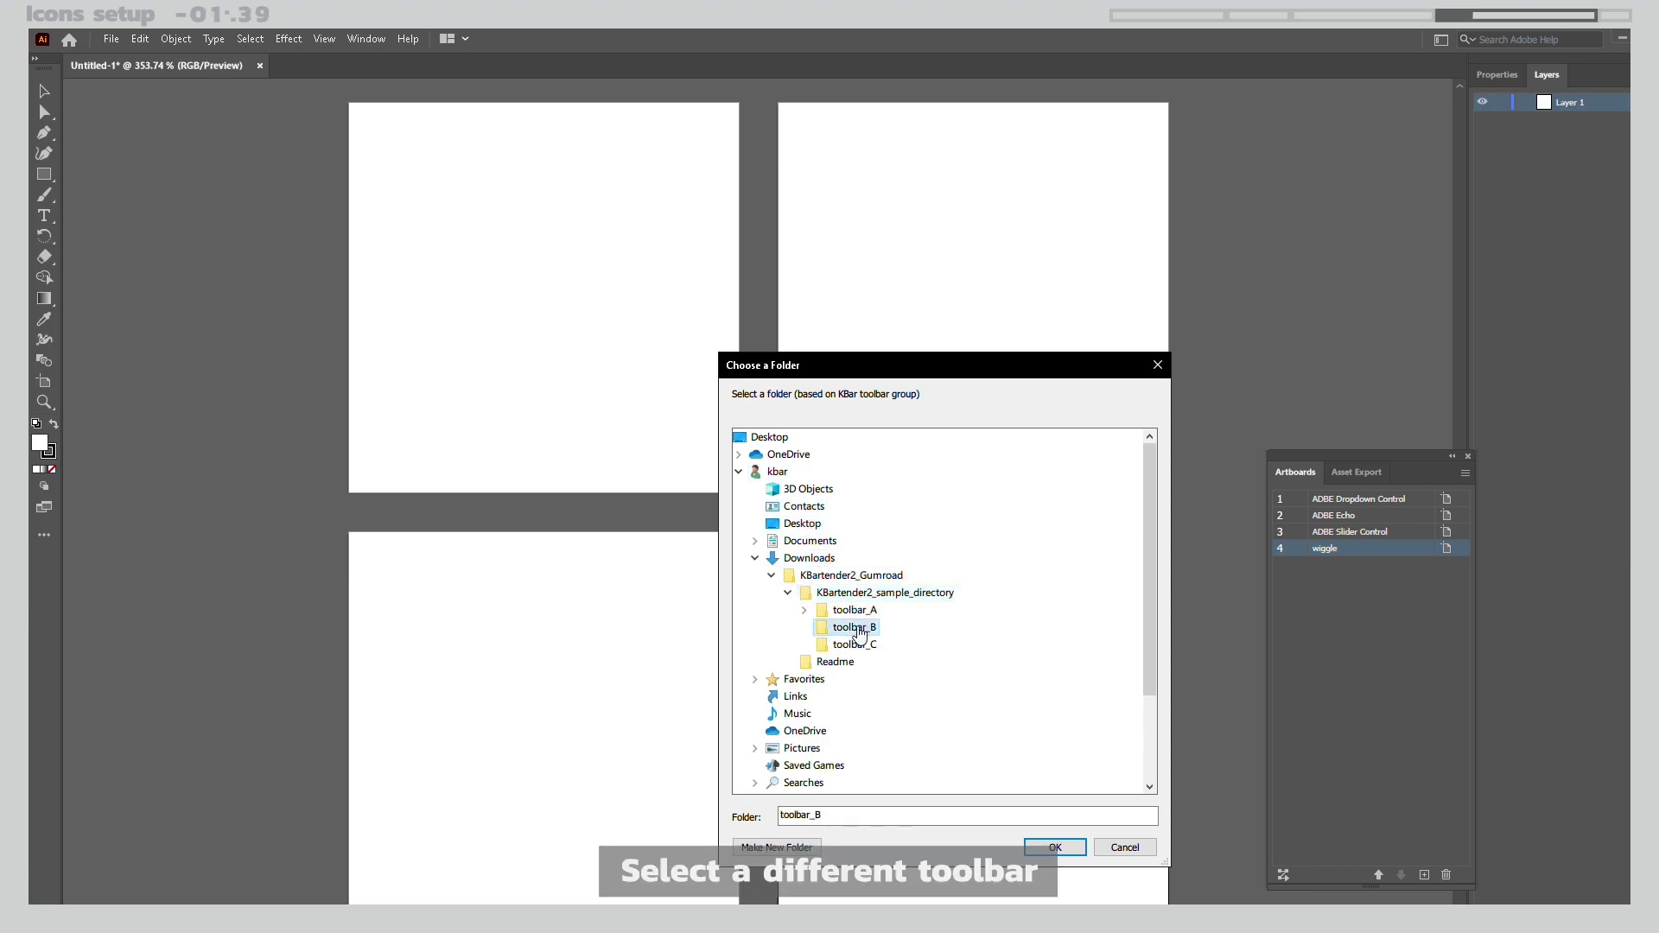
click(1054, 847)
click(808, 516)
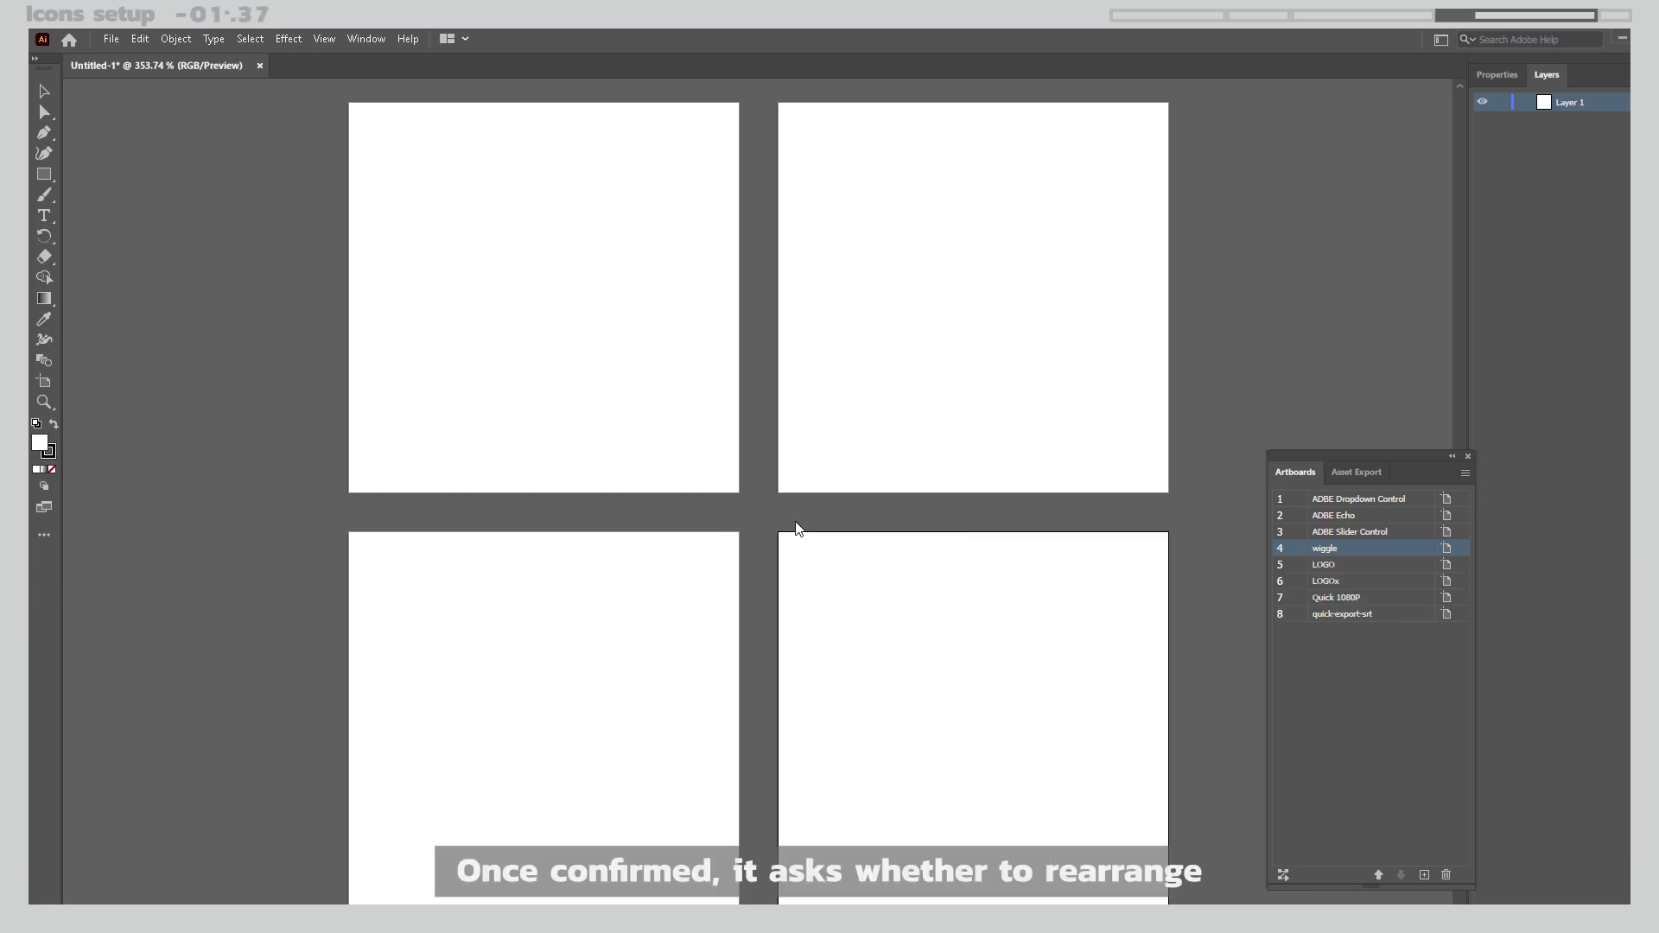
click(844, 537)
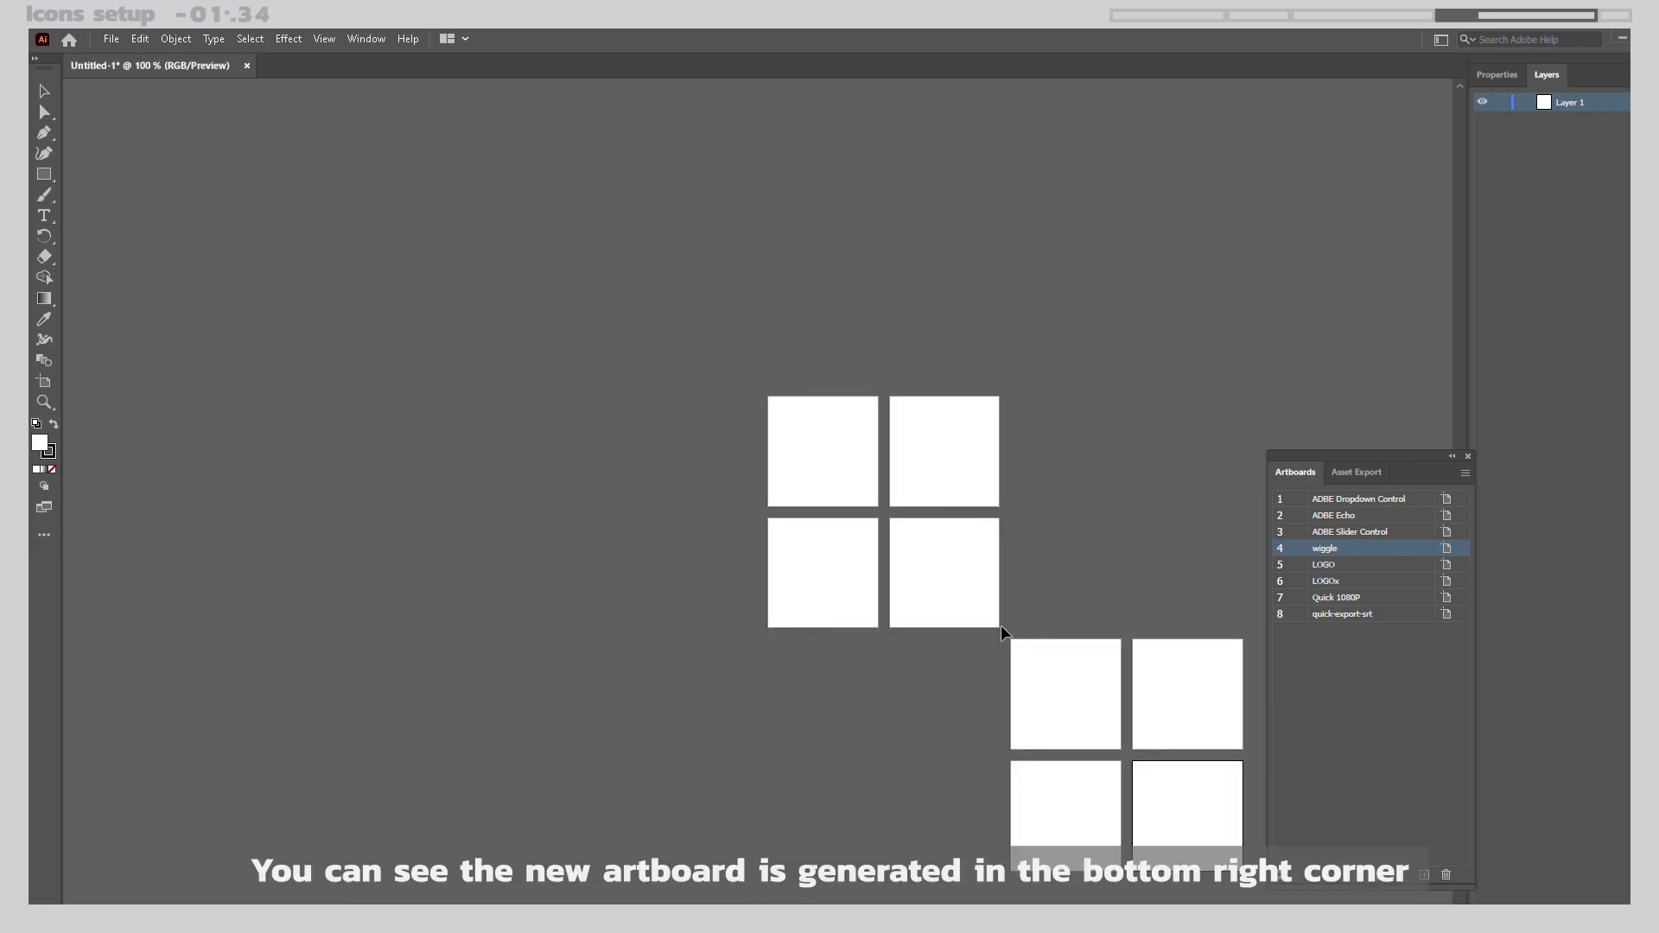
- Switch to After Effects and use KBartender to add toolbar_C artboards to the current Illustrator document, rearranging all artboards
key(super+Tab)
click(755, 291)
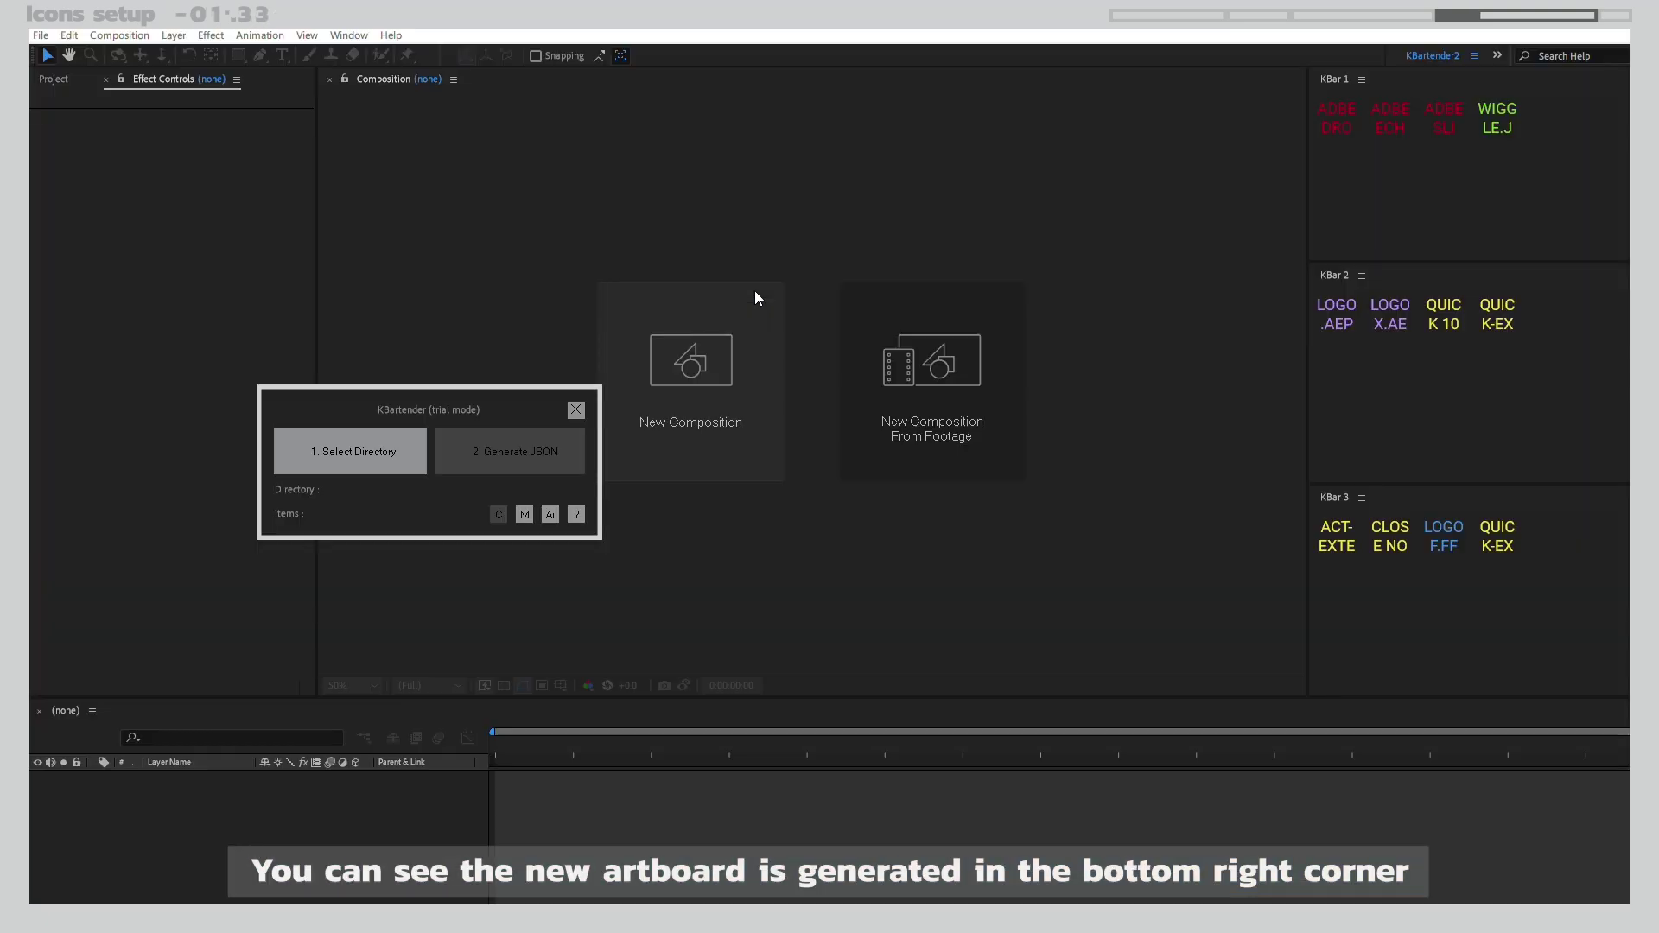
click(557, 509)
click(897, 516)
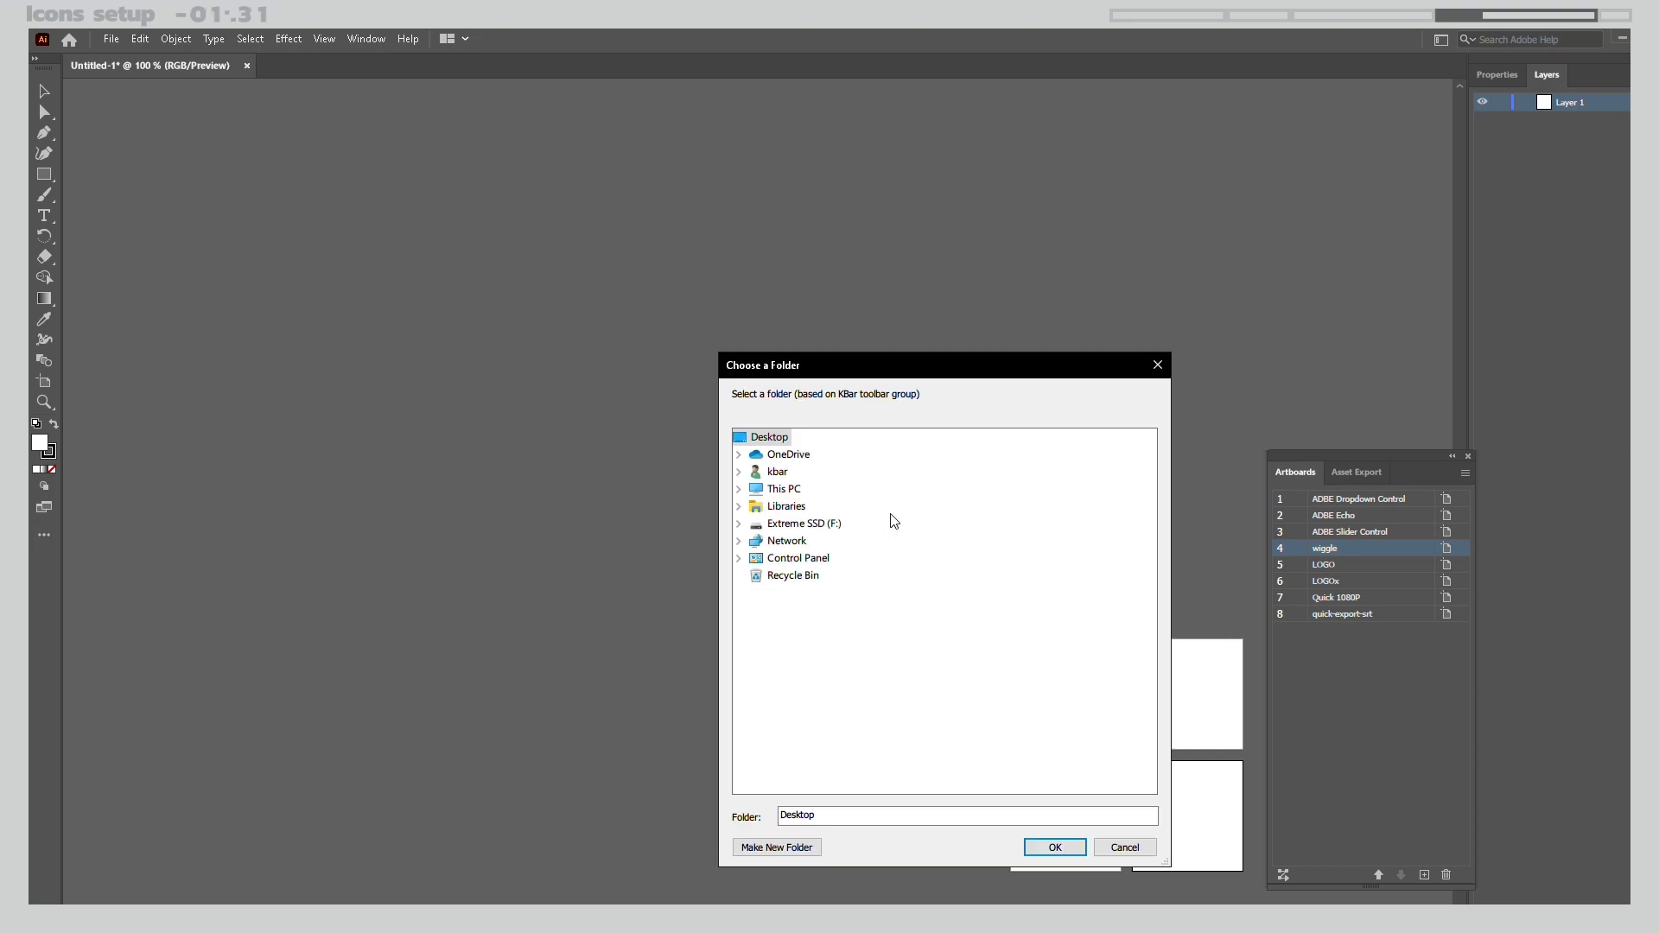
click(785, 473)
double_click(815, 560)
double_click(852, 576)
double_click(883, 592)
click(855, 645)
click(1056, 849)
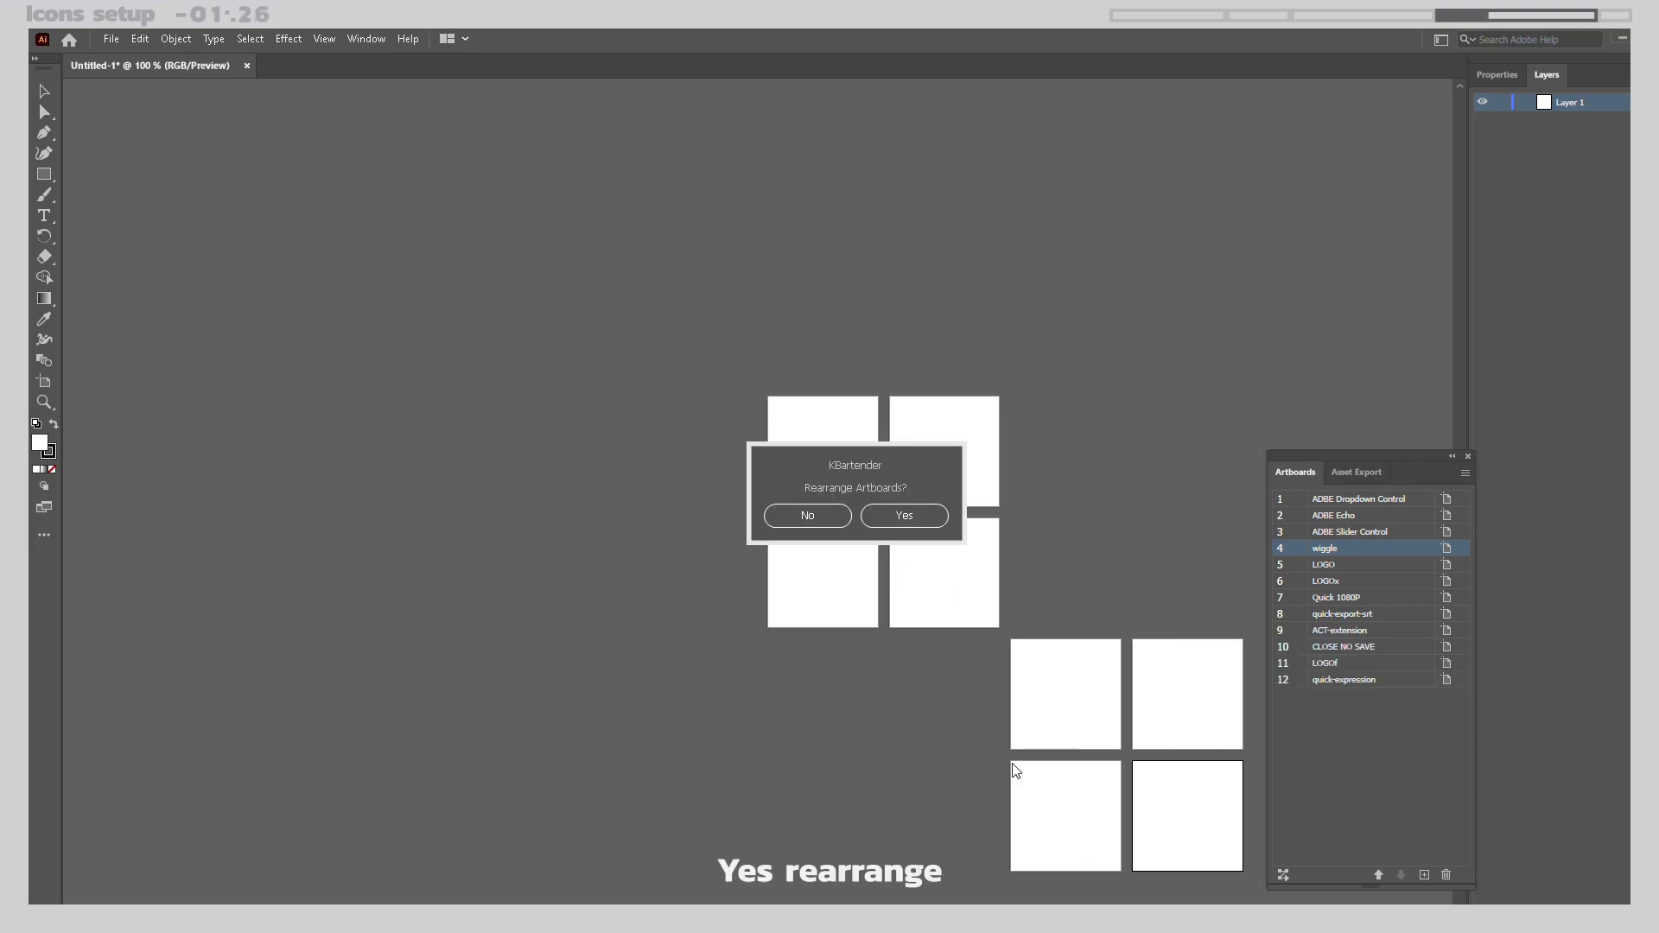
click(920, 531)
click(919, 530)
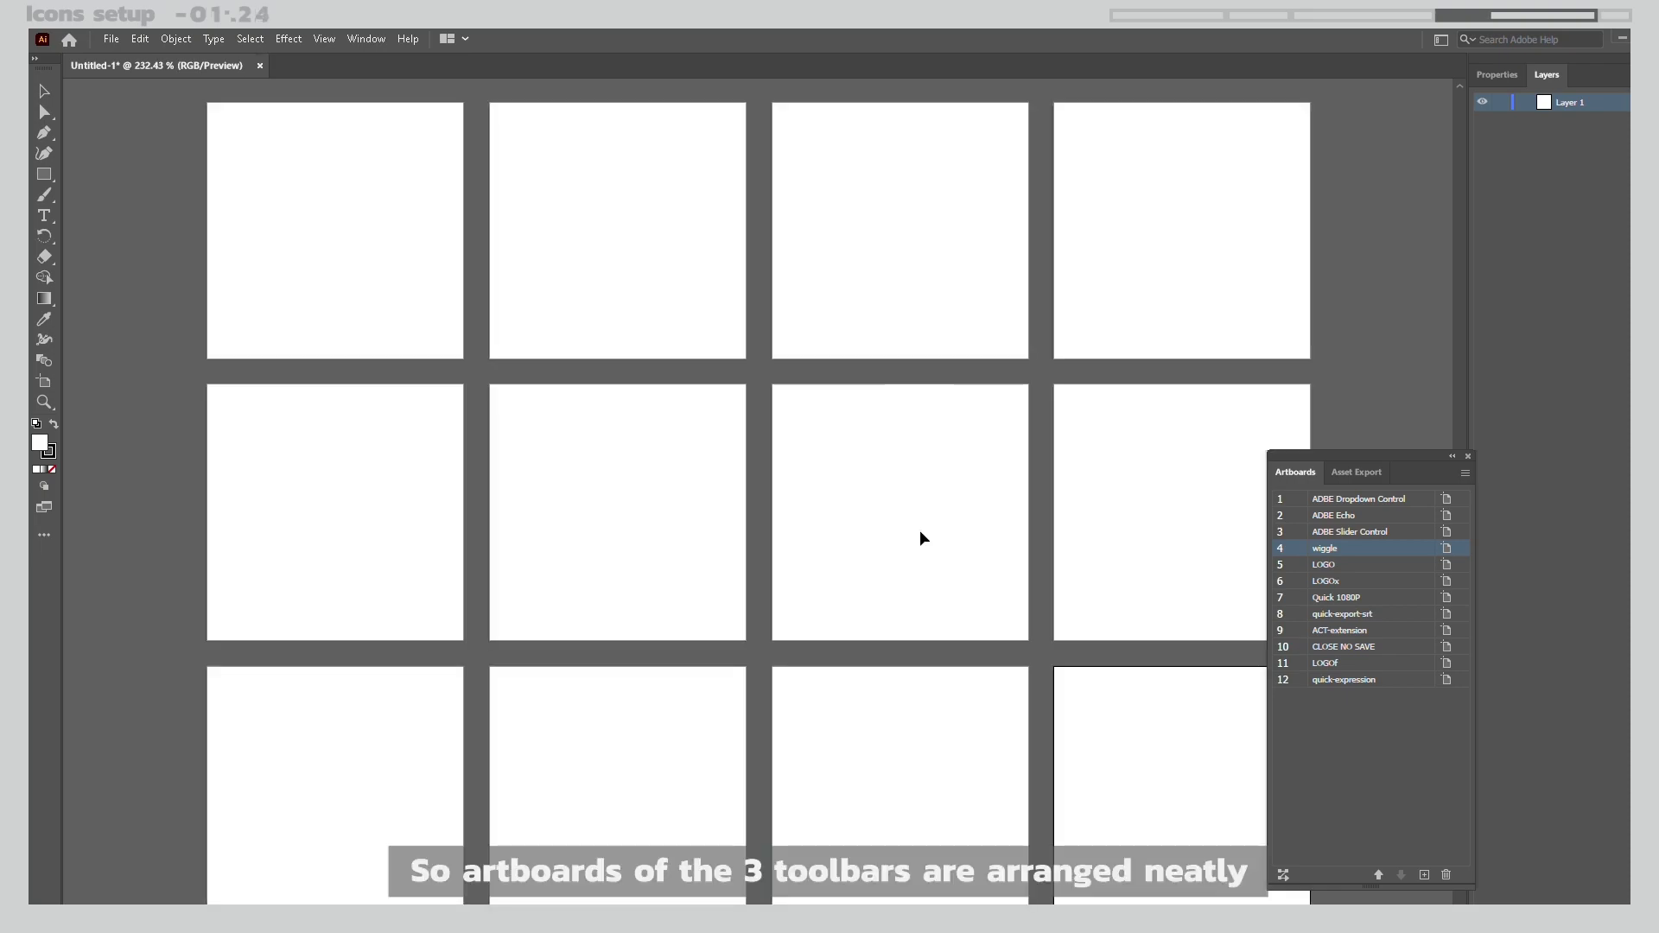
- Open icons(ignored).pdf in Illustrator and select all of its icon artwork for copying
click(111, 39)
click(173, 90)
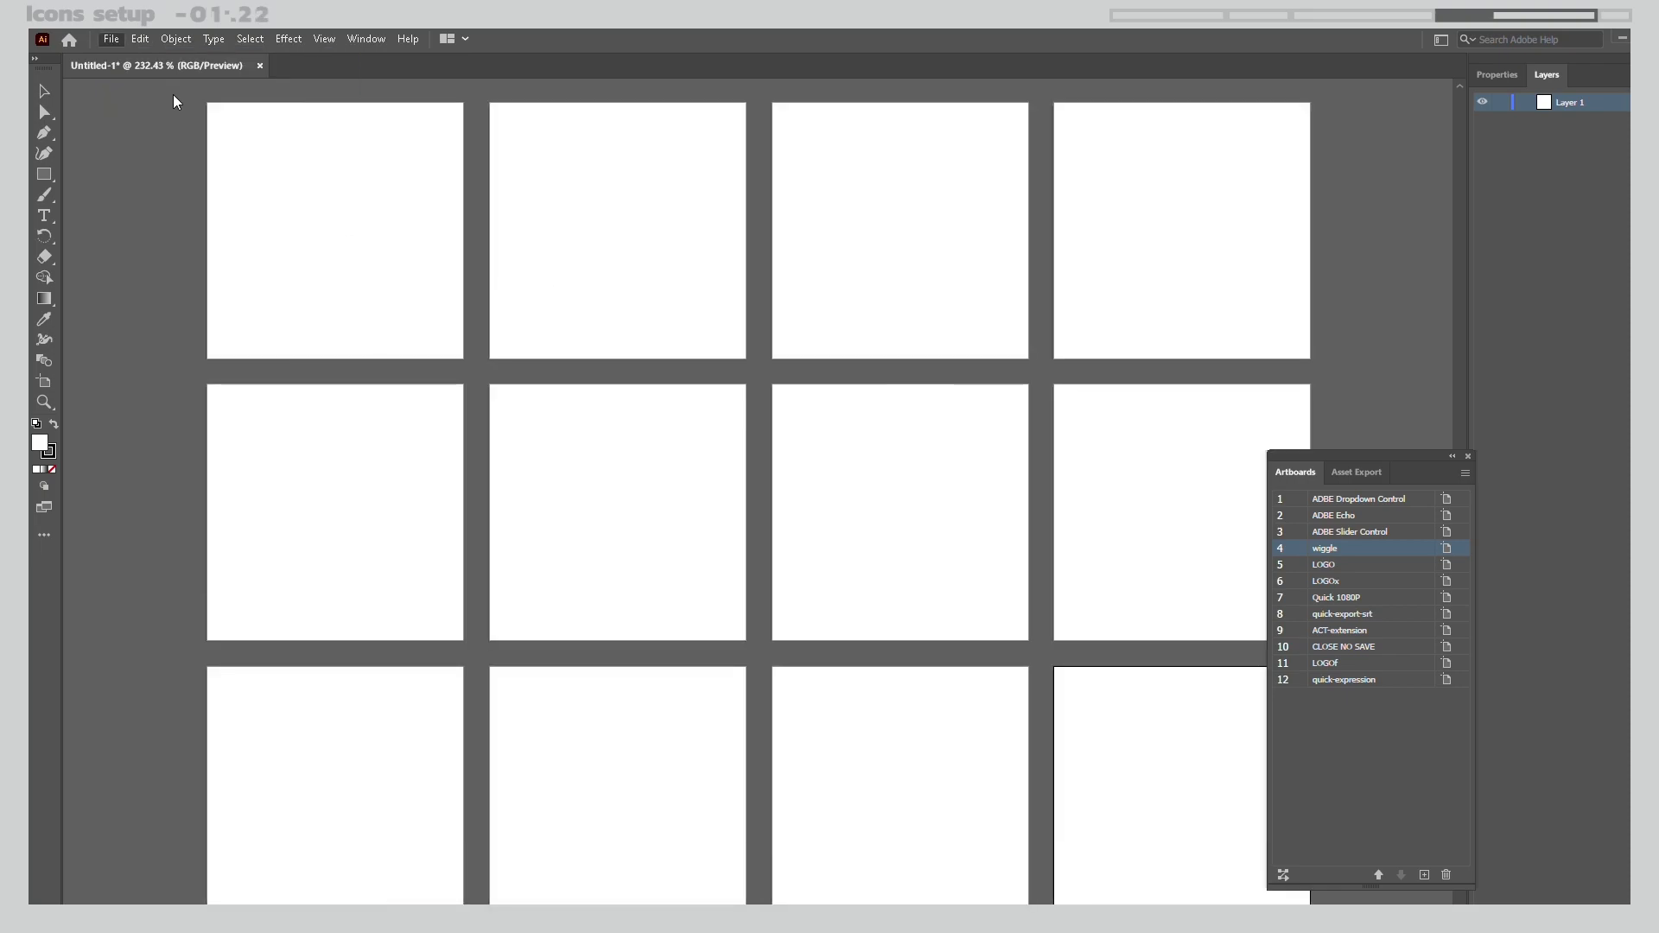
click(216, 208)
click(717, 467)
drag(709, 468, 427, 624)
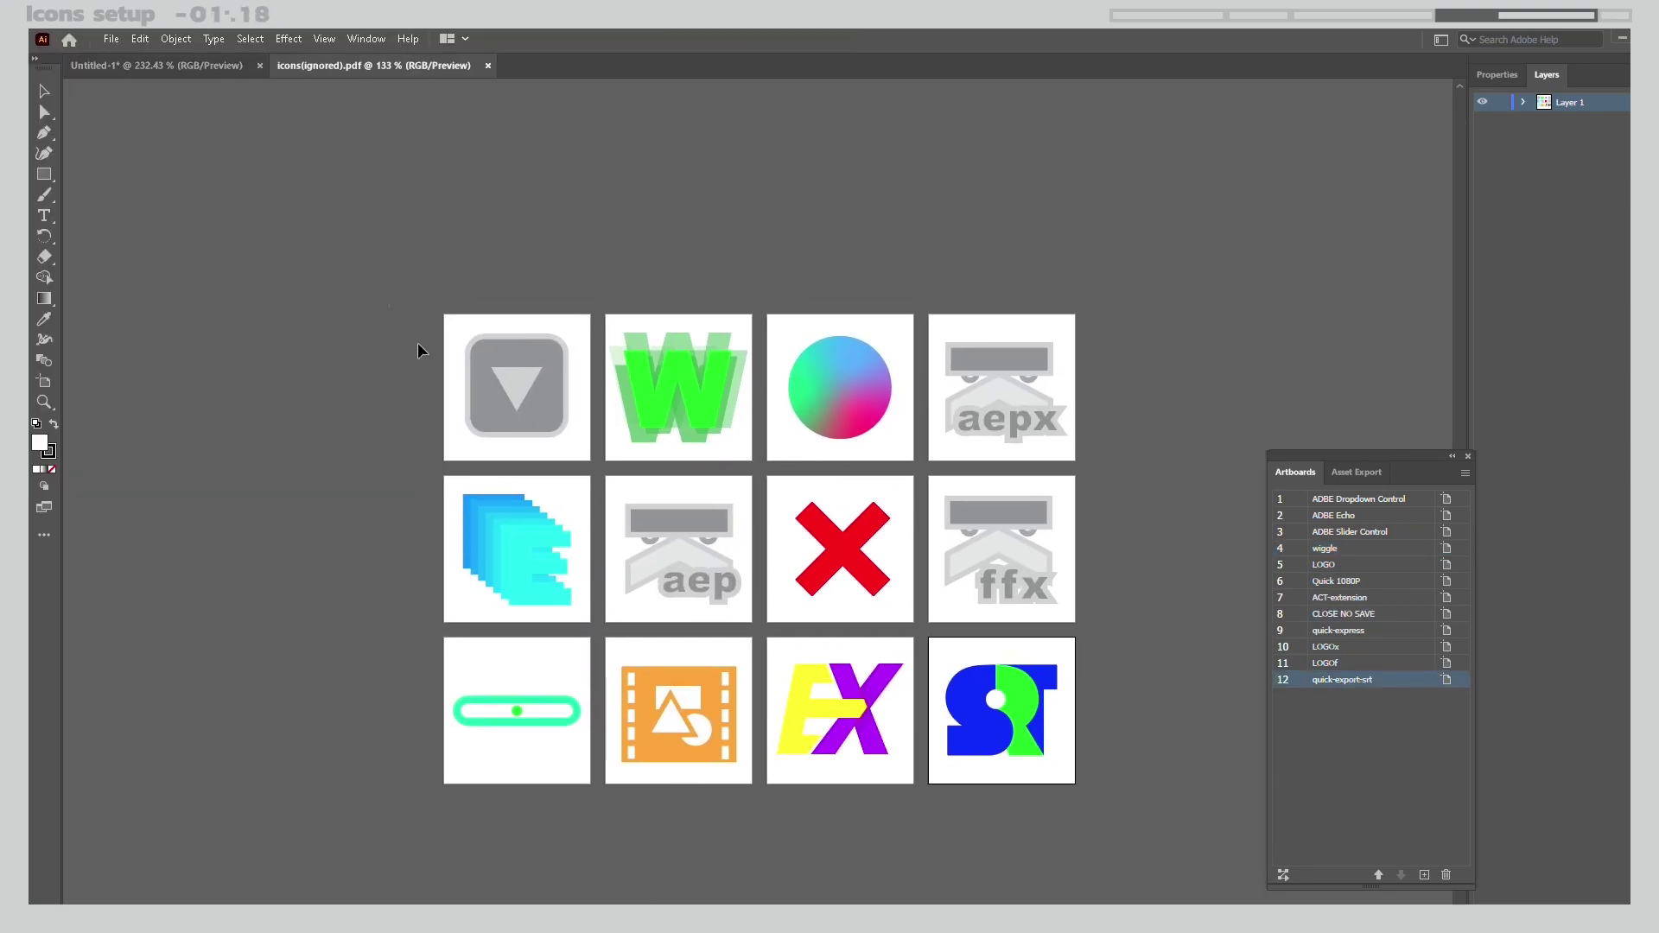
key(ctrl+a)
- Paste the icons into Untitled-1 and position them over the artboard grid
click(138, 62)
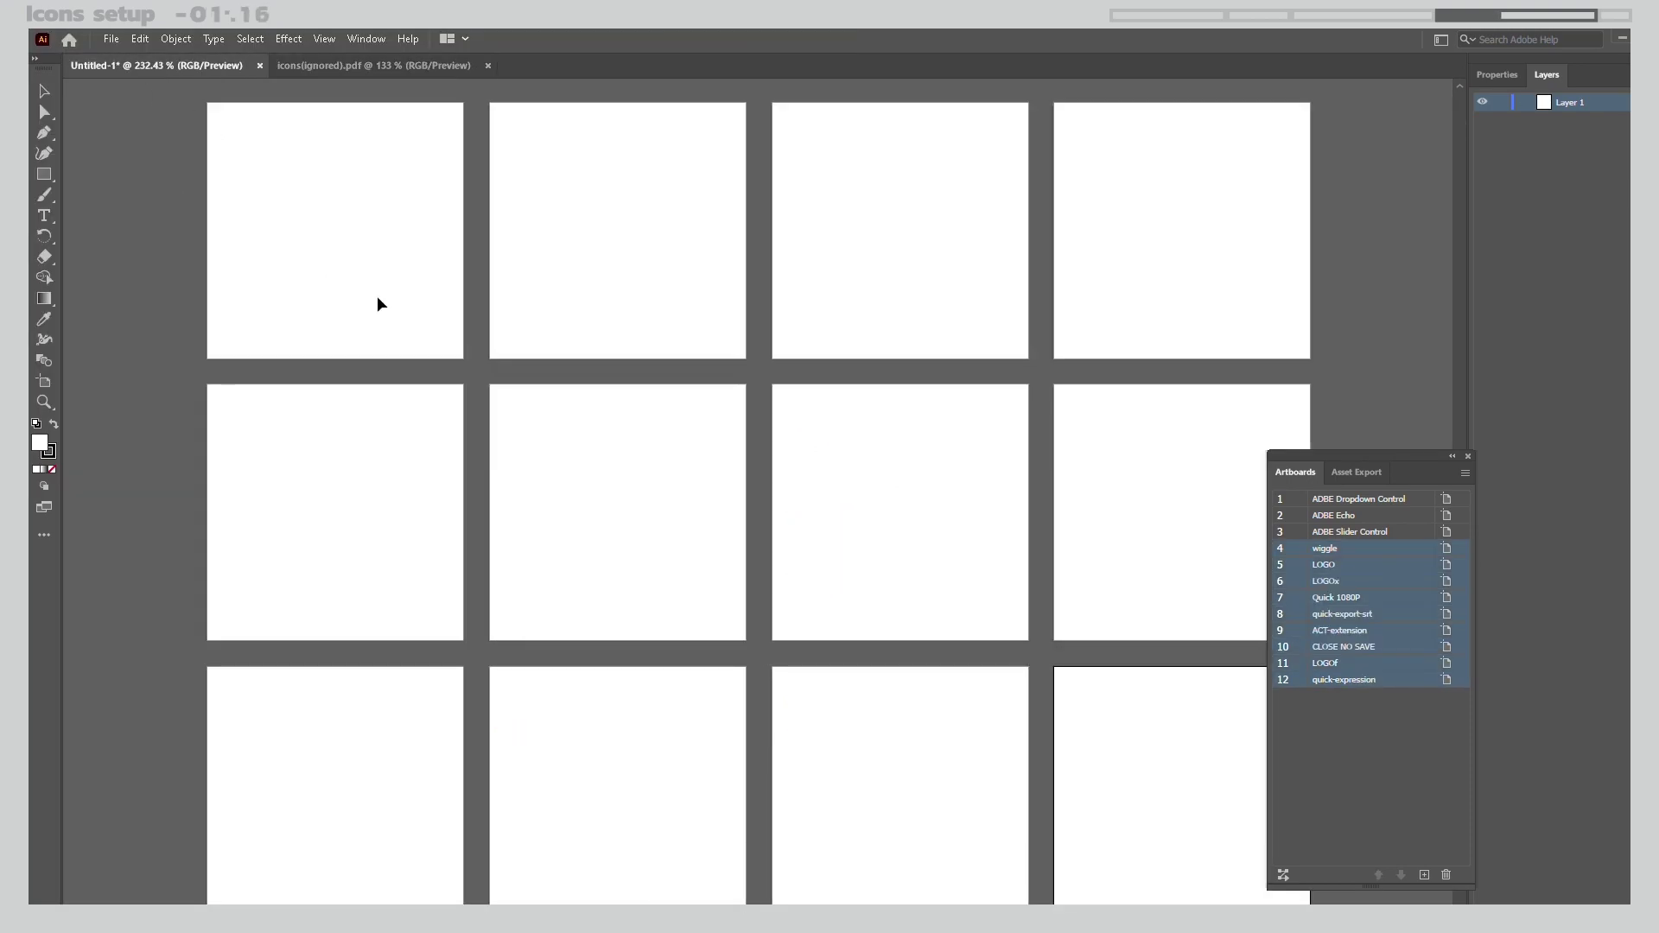
scroll(485, 374, down, 4)
key(ctrl+v)
drag(633, 417, 459, 339)
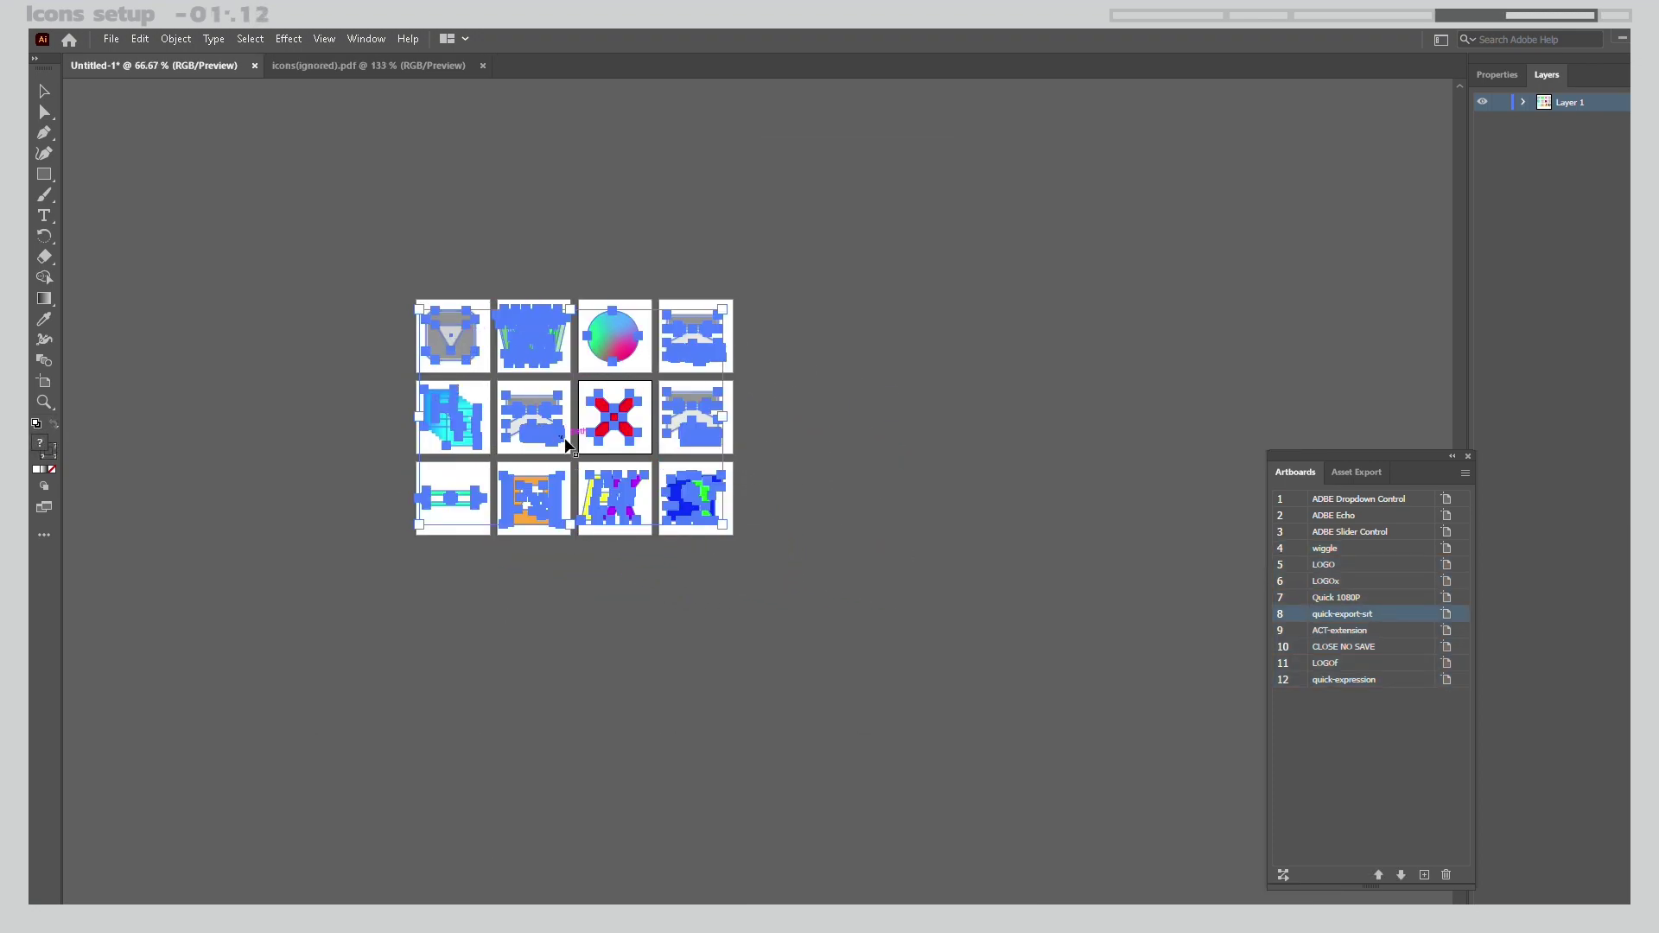
scroll(565, 440, up, 3)
drag(565, 440, 678, 586)
click(701, 573)
- Reposition the misplaced icons in the two right-hand columns so each one sits on its matching artboard
drag(1067, 759, 826, 759)
drag(1067, 273, 400, 714)
drag(825, 273, 807, 759)
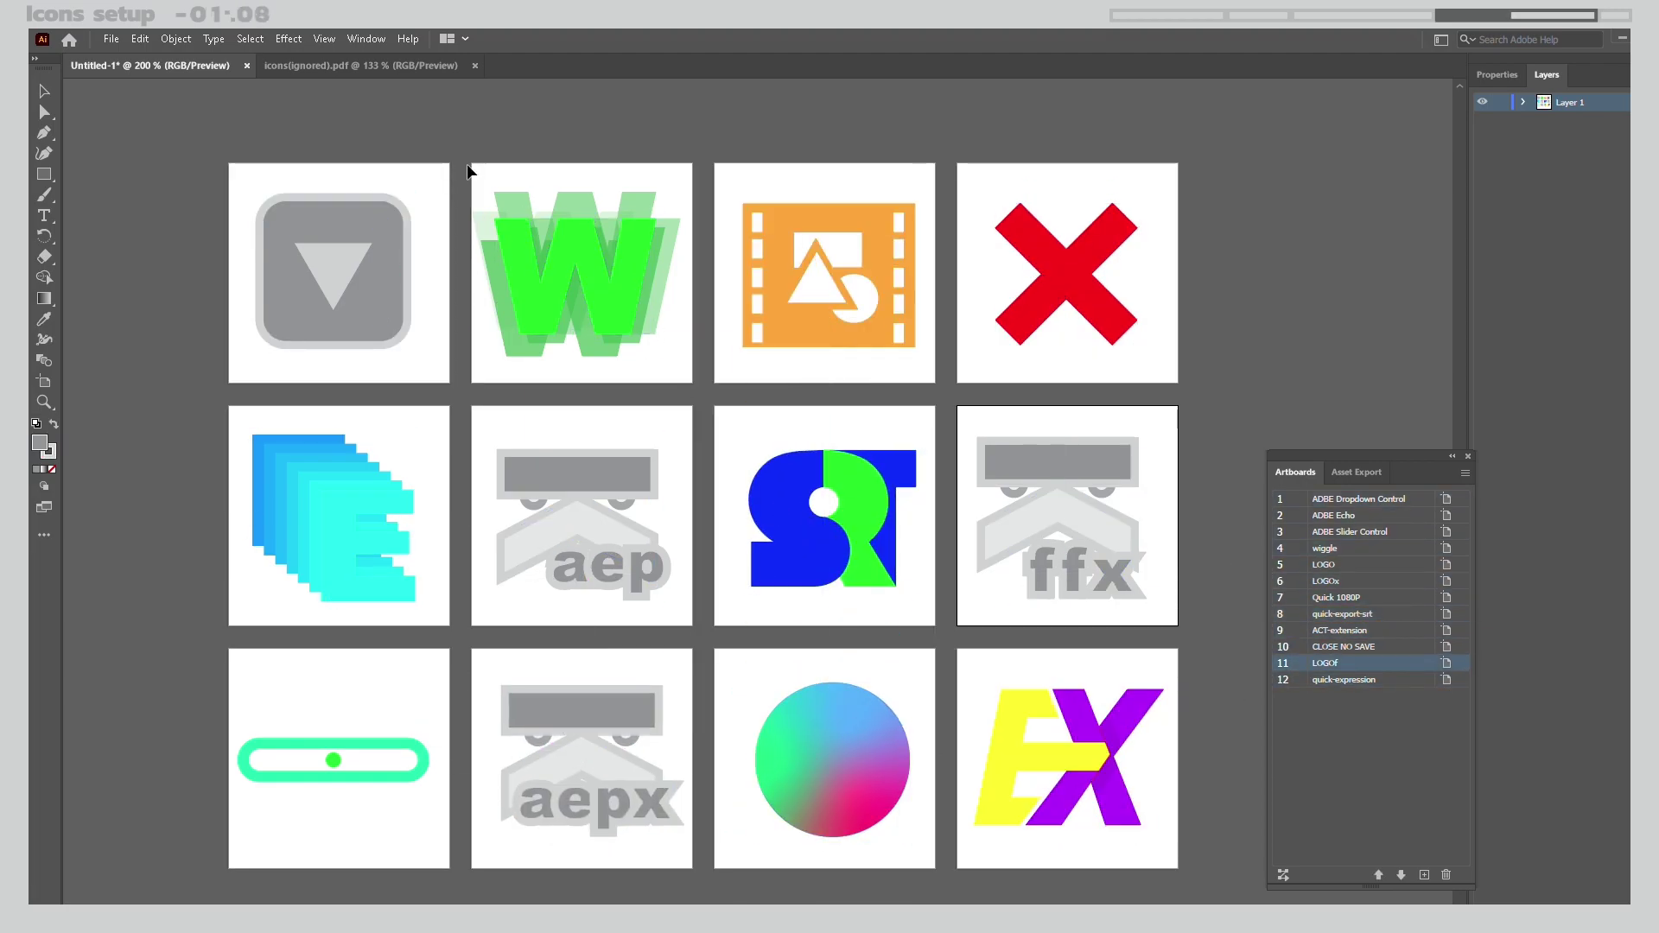
- Show the Asset Export settings, launch Export for Screens and display the artboards available for export
click(366, 39)
click(453, 299)
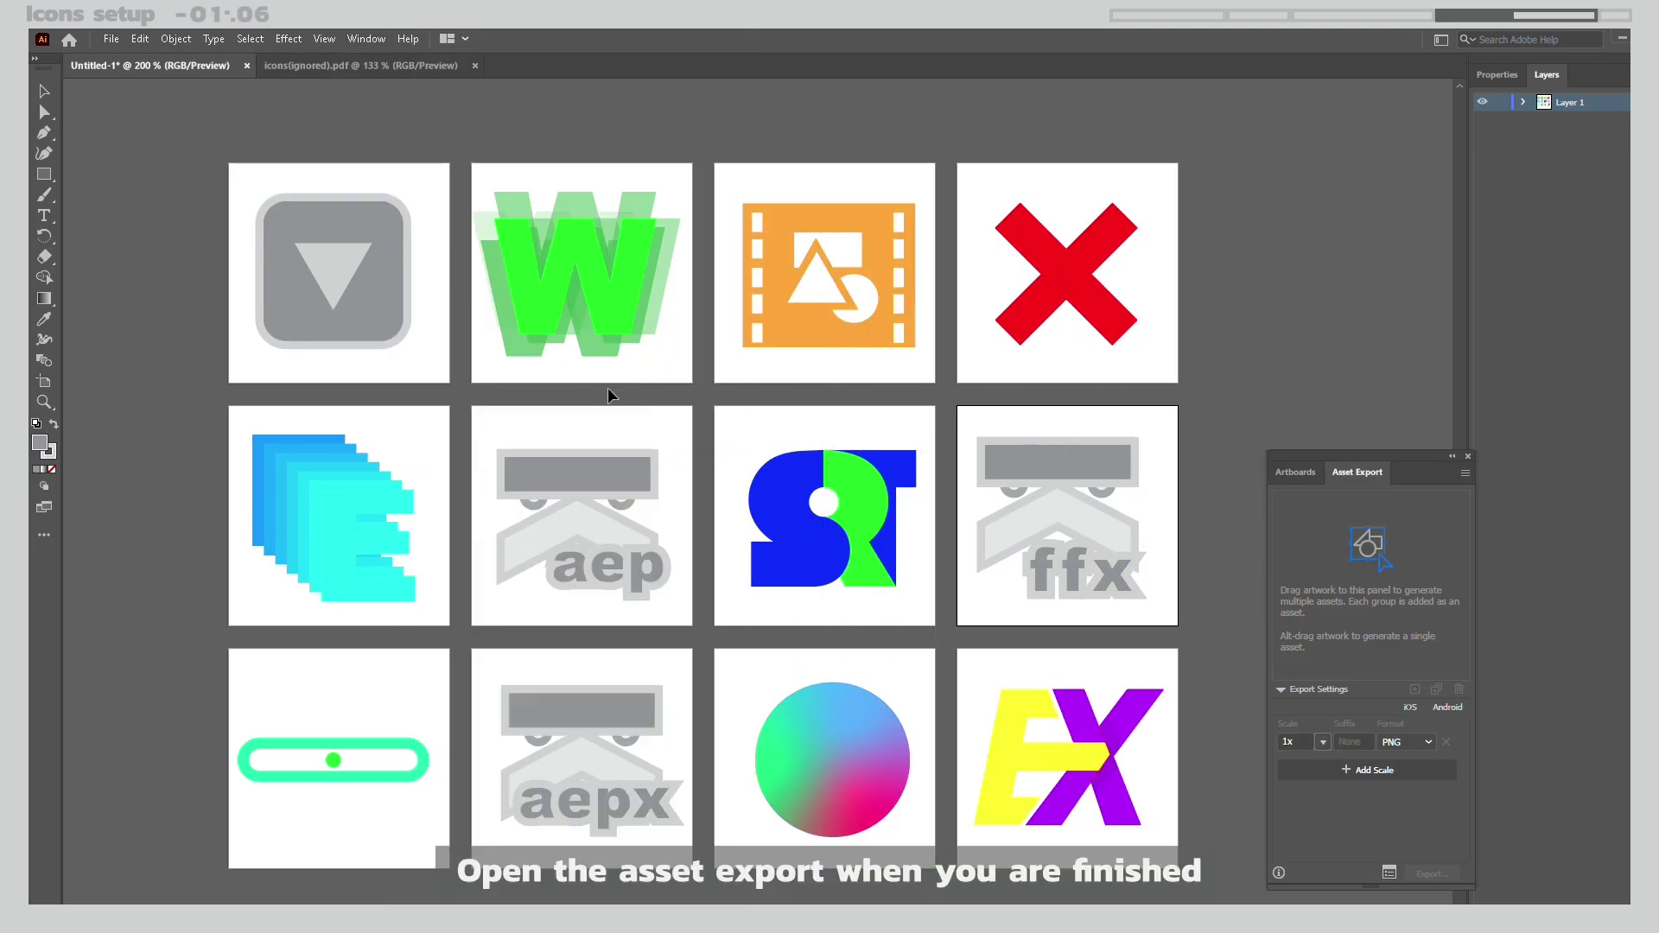
click(1389, 872)
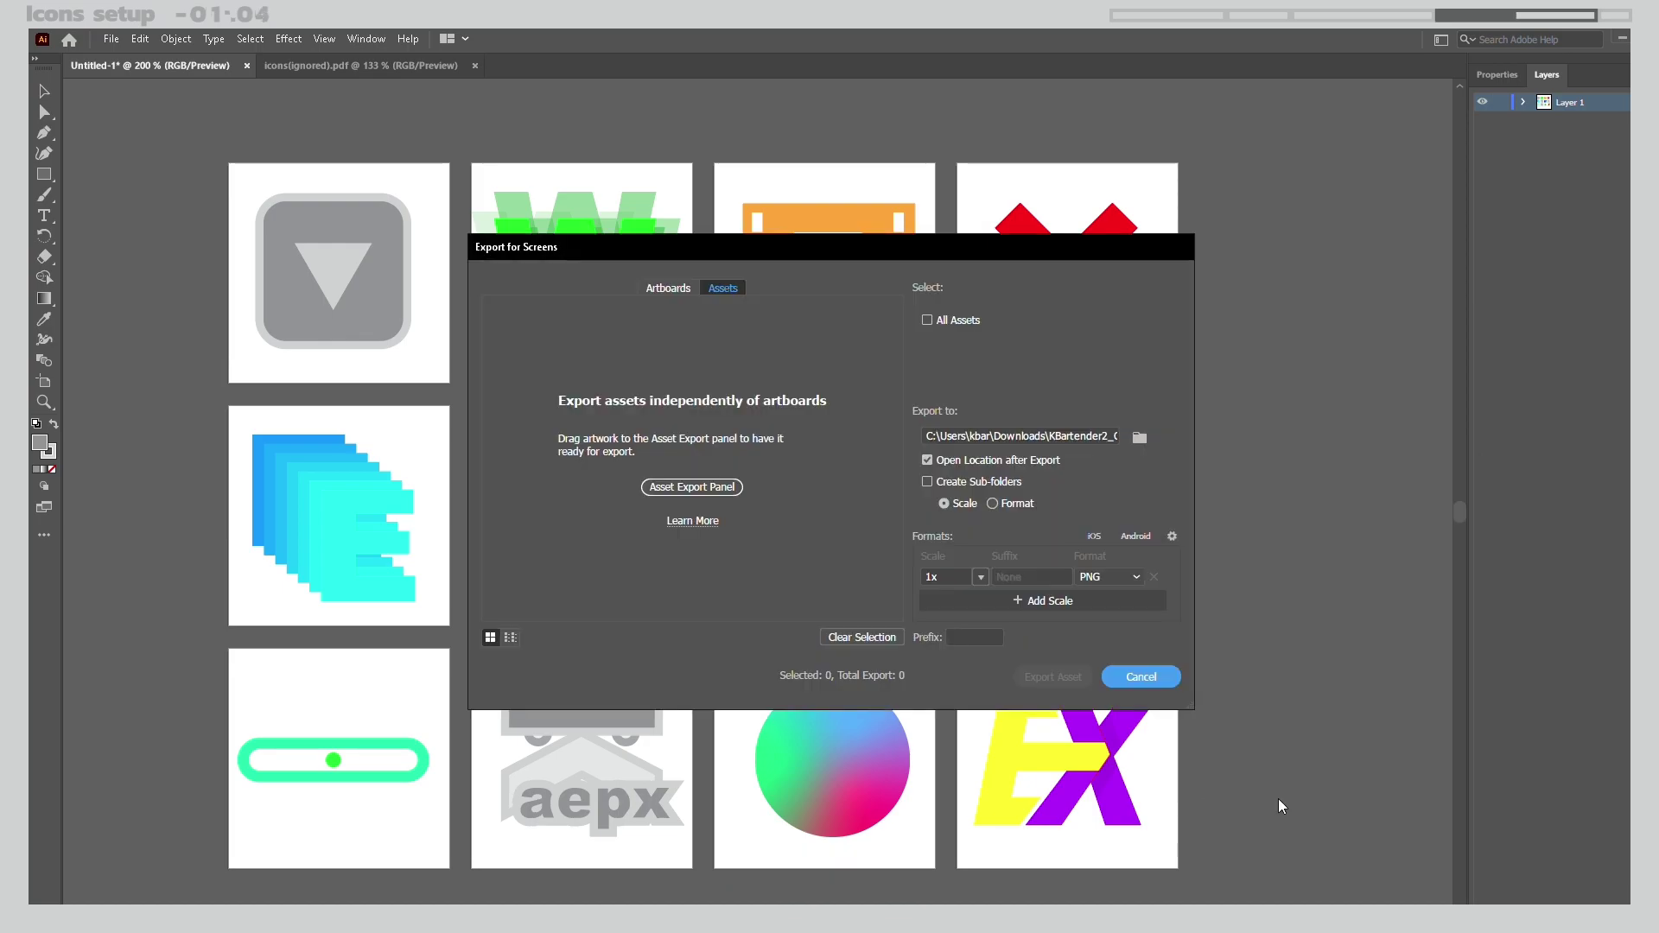
click(672, 290)
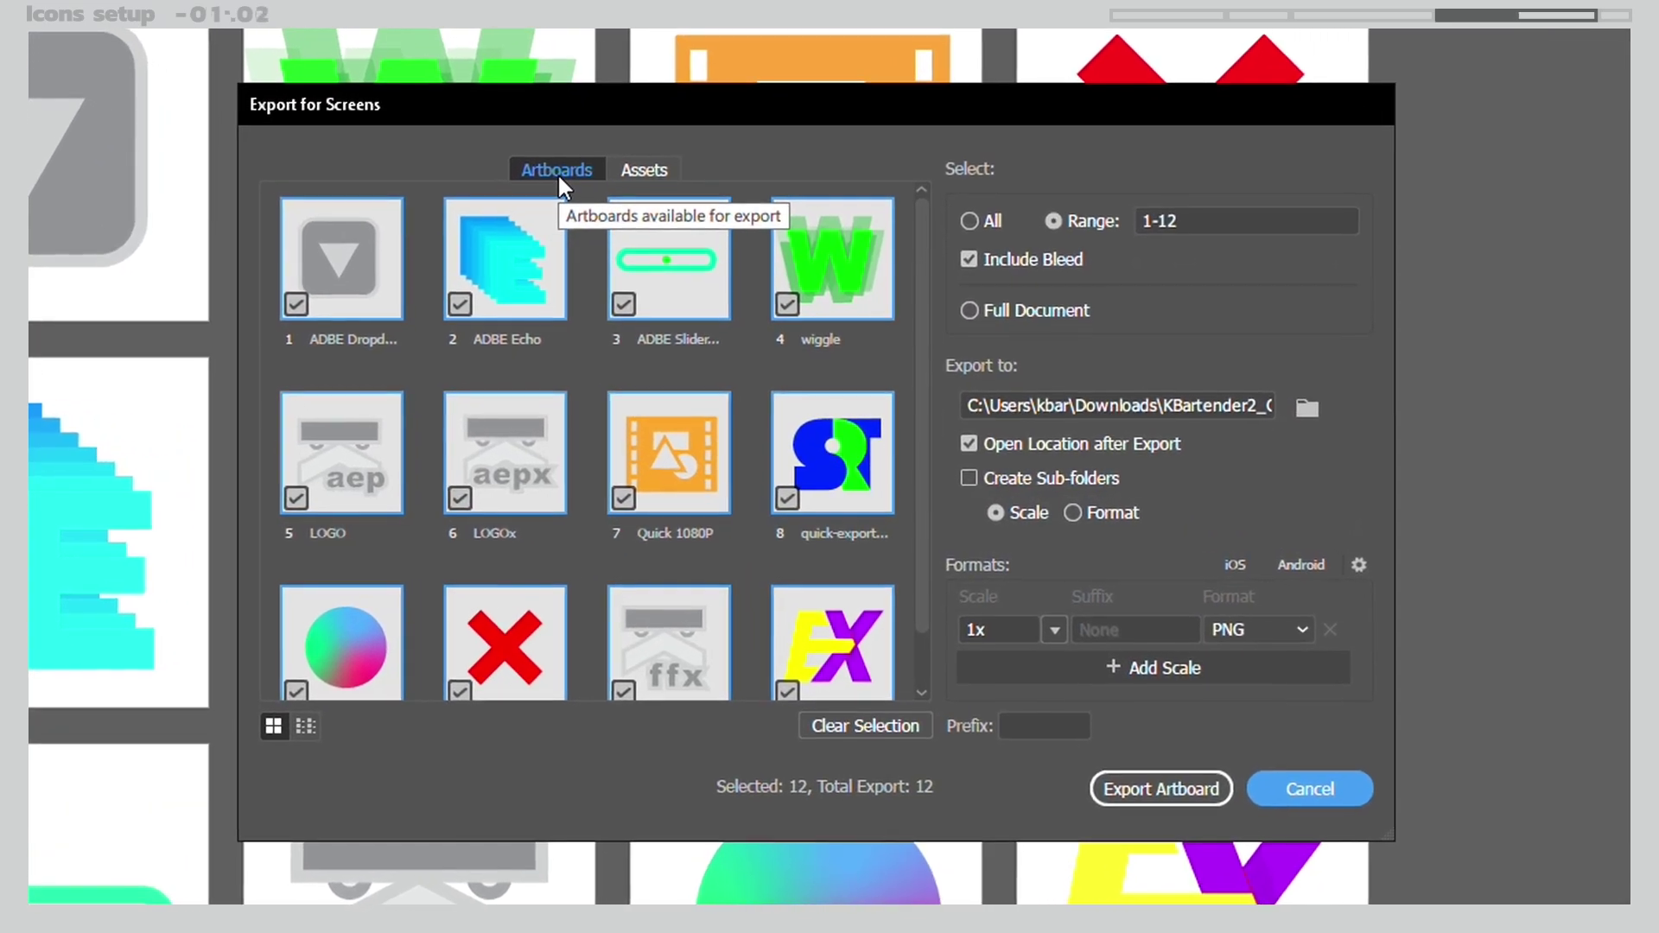
- Export artboards 1-12 as SVG files to KBartender2_sample_directory, keeping Open Location after Export enabled
click(1310, 407)
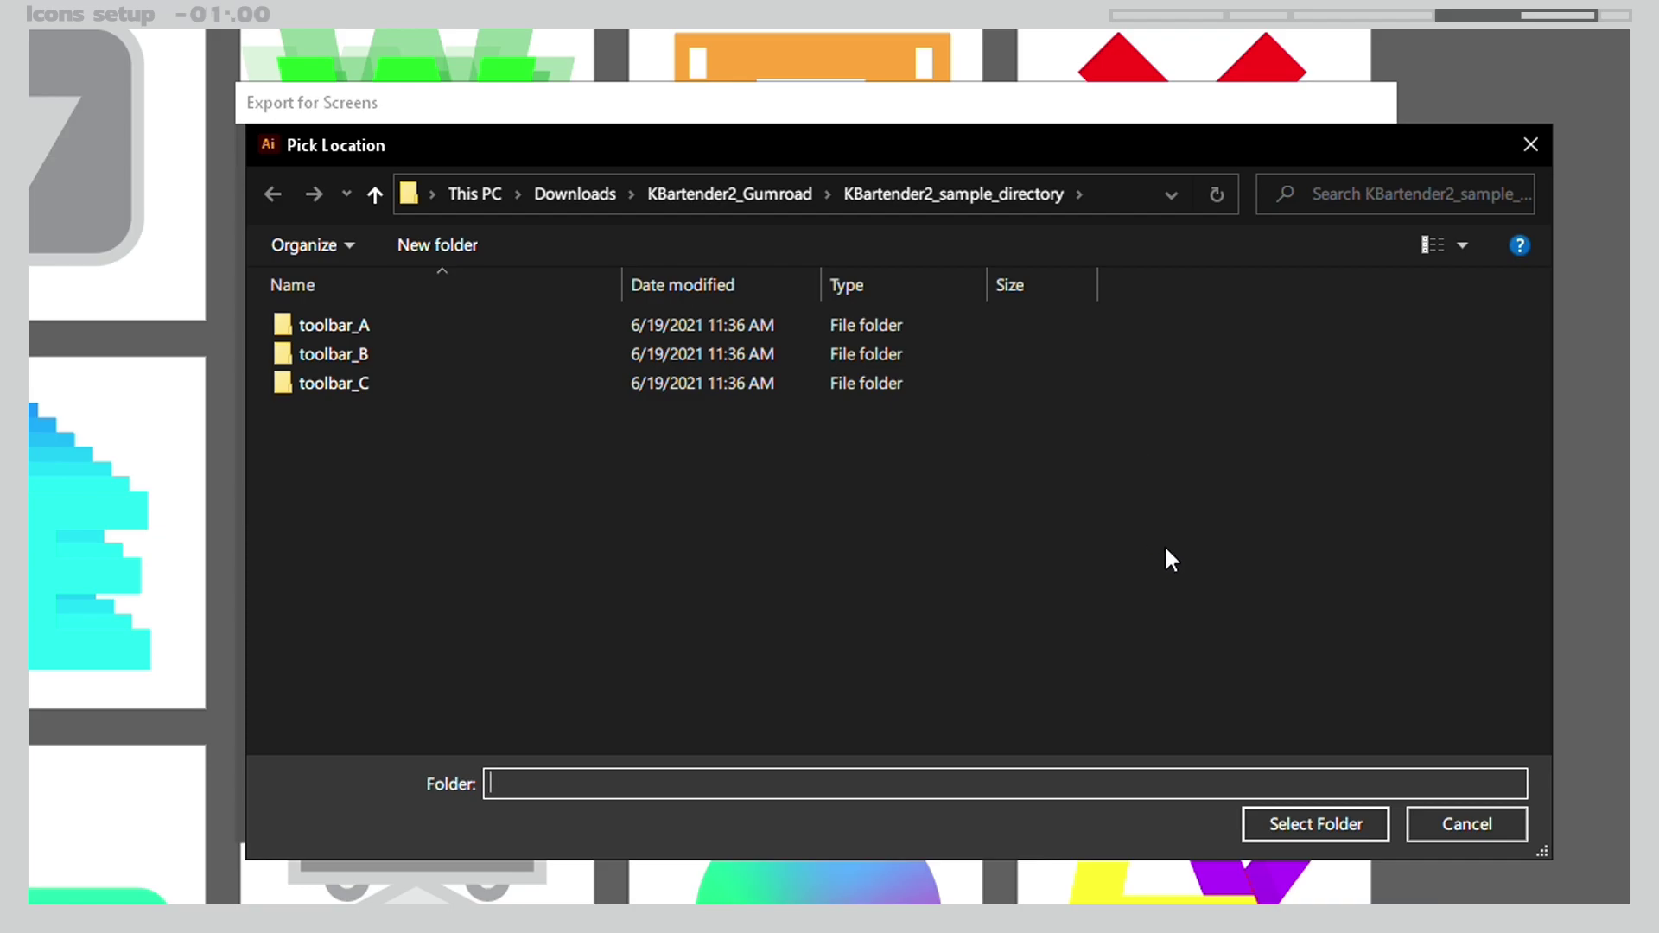
click(1340, 825)
click(1096, 442)
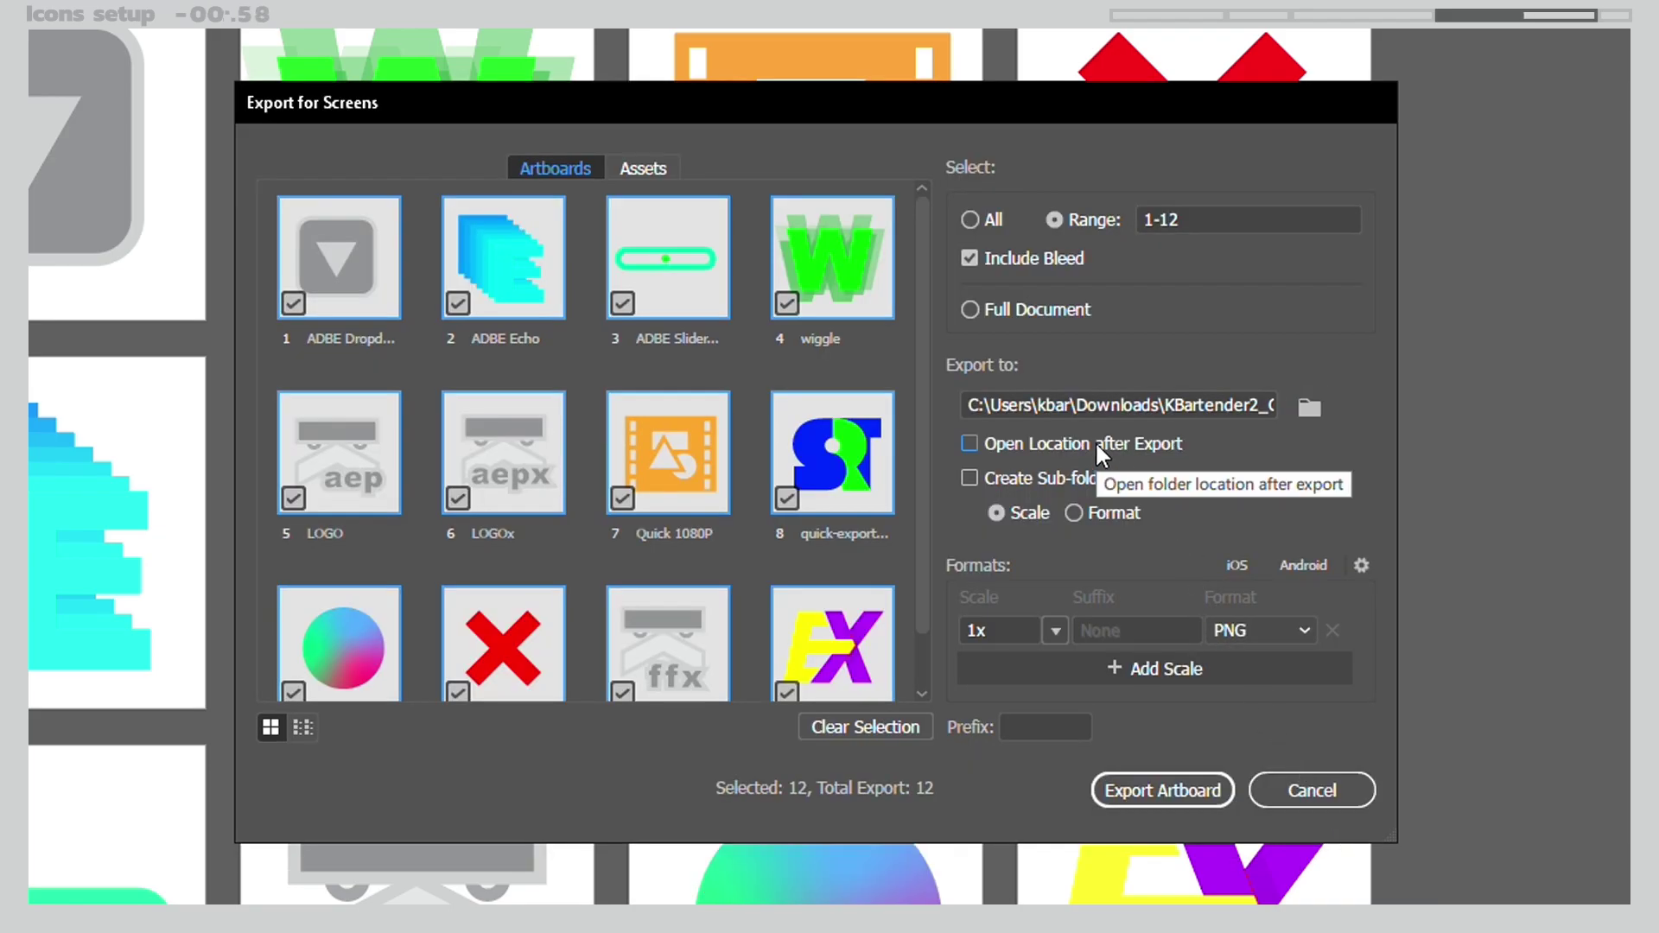
click(1099, 442)
click(1231, 631)
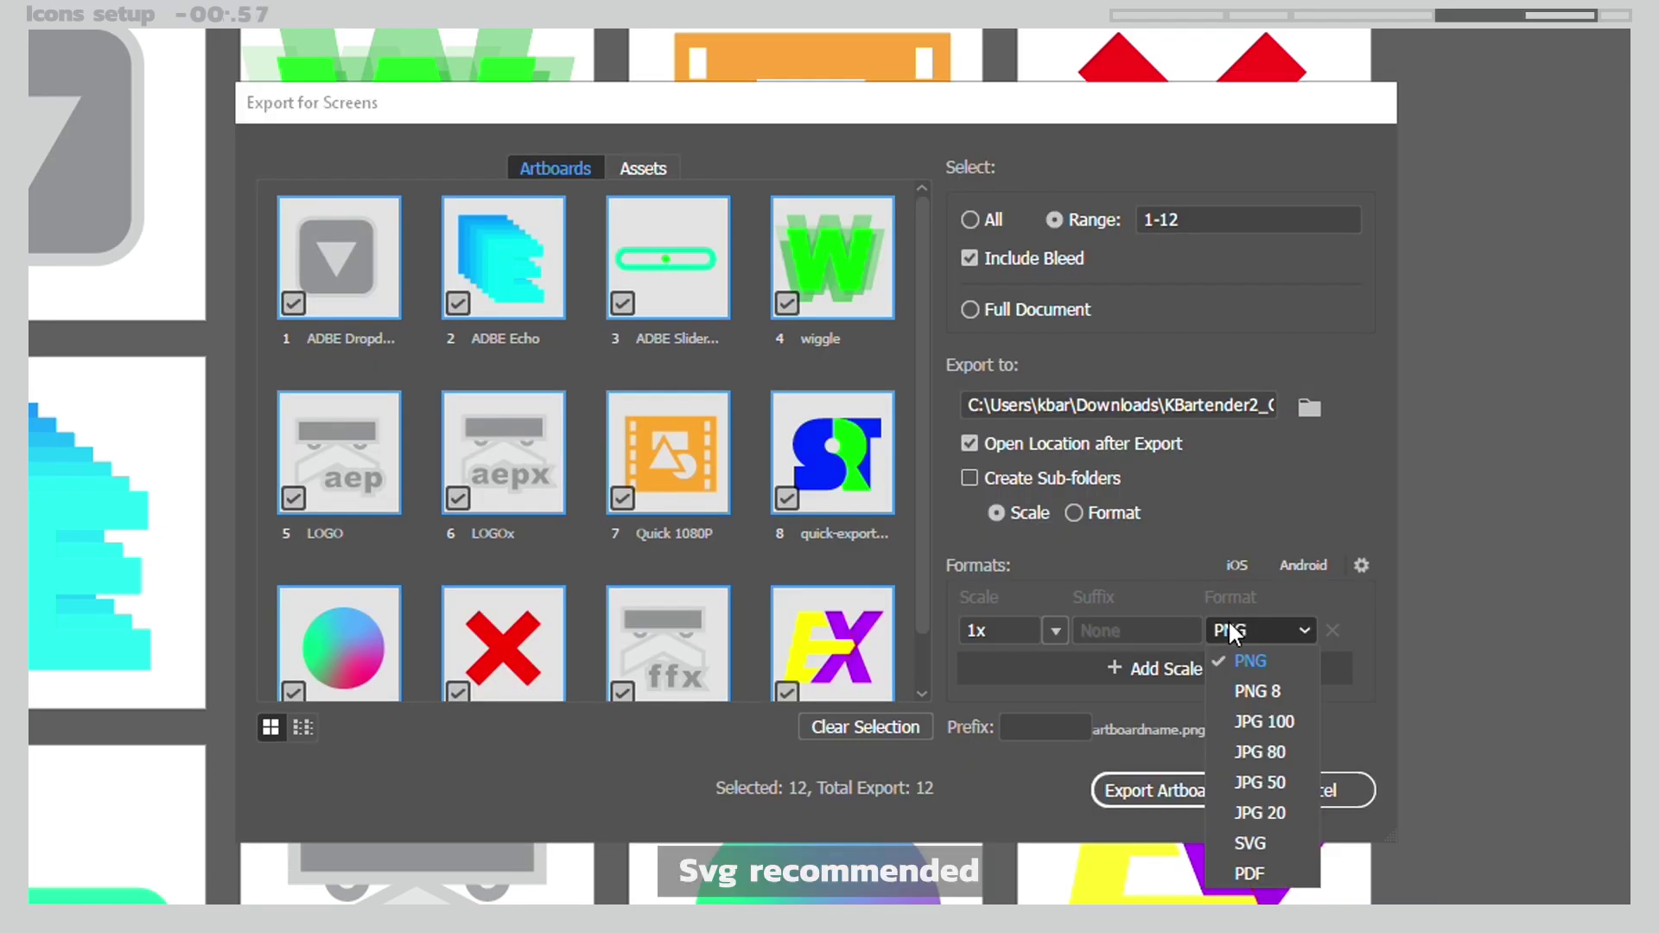
click(1249, 838)
click(1161, 783)
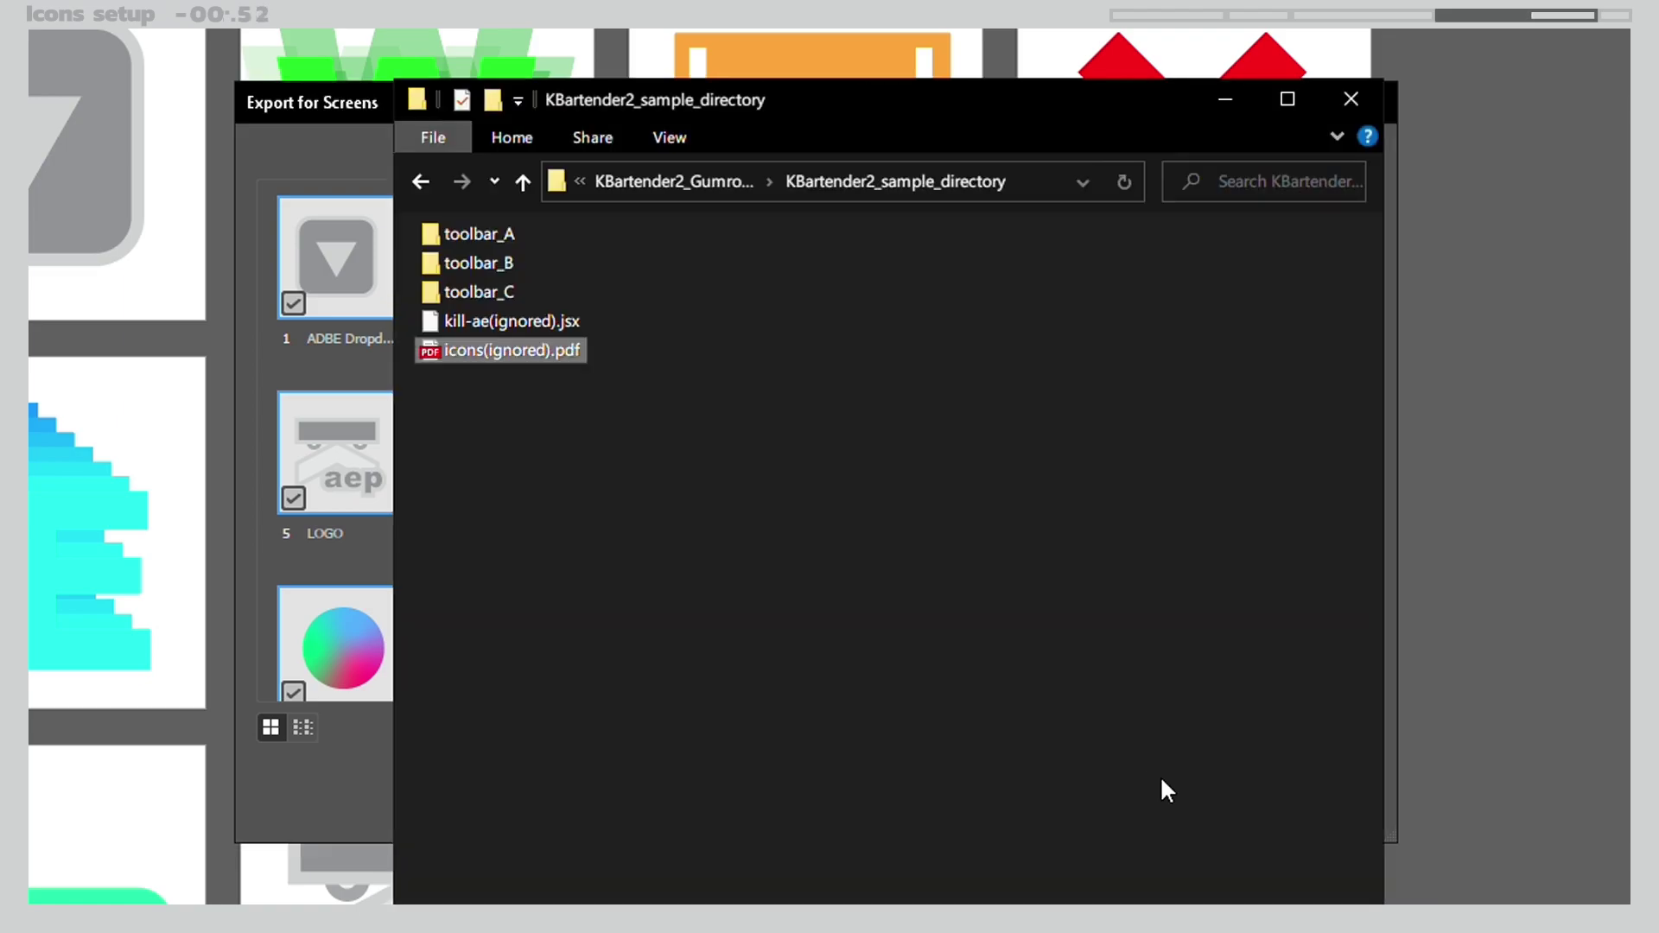
- Copy the exported SVG icons from KBartender2_sample_directory into the toolbar_A, toolbar_B and toolbar_C folders
drag(745, 681, 437, 353)
click(484, 233)
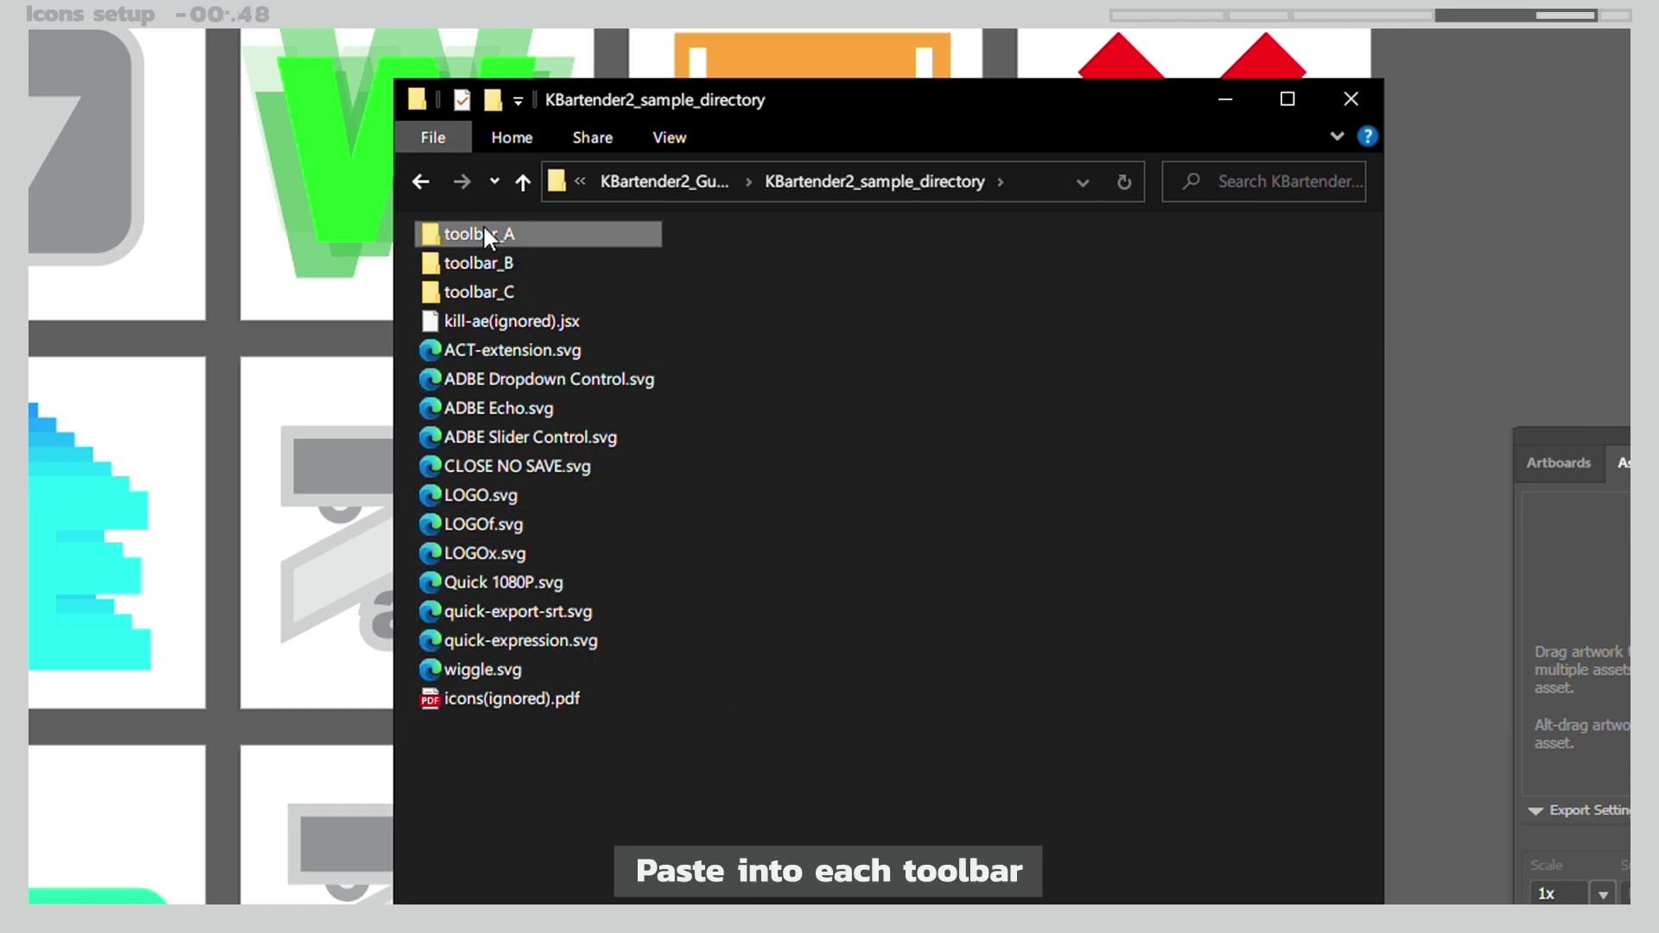
double_click(483, 233)
key(ctrl+v)
key(alt+Left)
double_click(516, 270)
key(ctrl+v)
key(alt+Left)
click(481, 294)
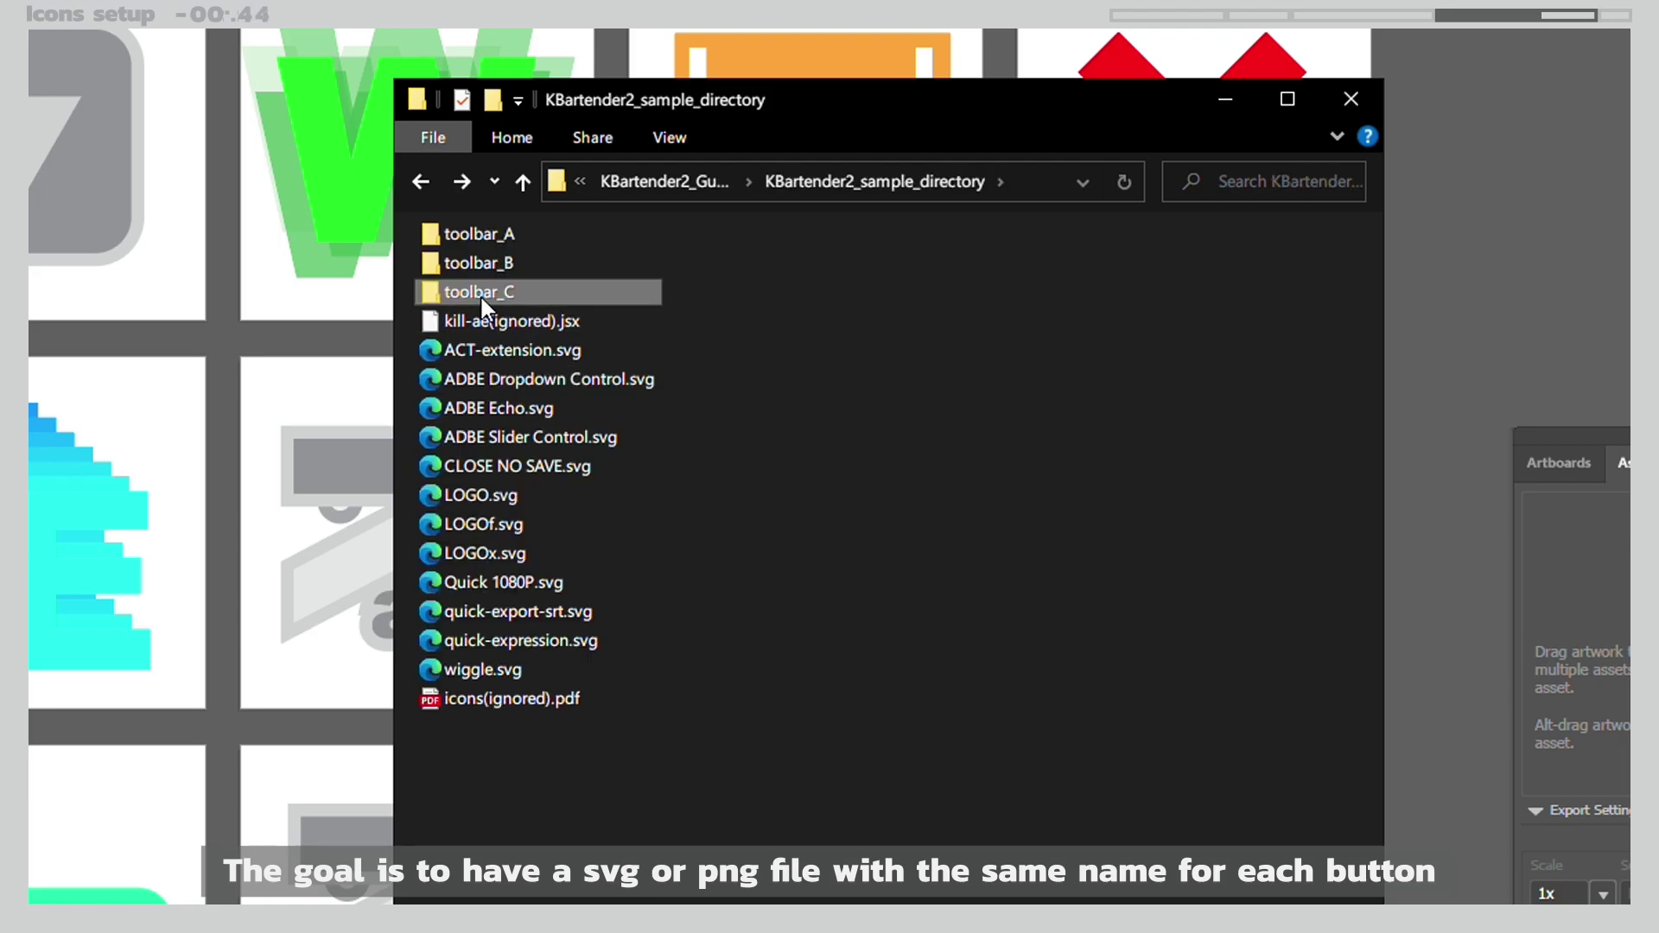
double_click(480, 293)
key(ctrl+v)
- Switch to After Effects, select KBartender2_sample_directory in KBartender and save its JSON as KBartender2_sample_directory_Win_KBartender(trial mode).json
key(super+Tab)
click(846, 302)
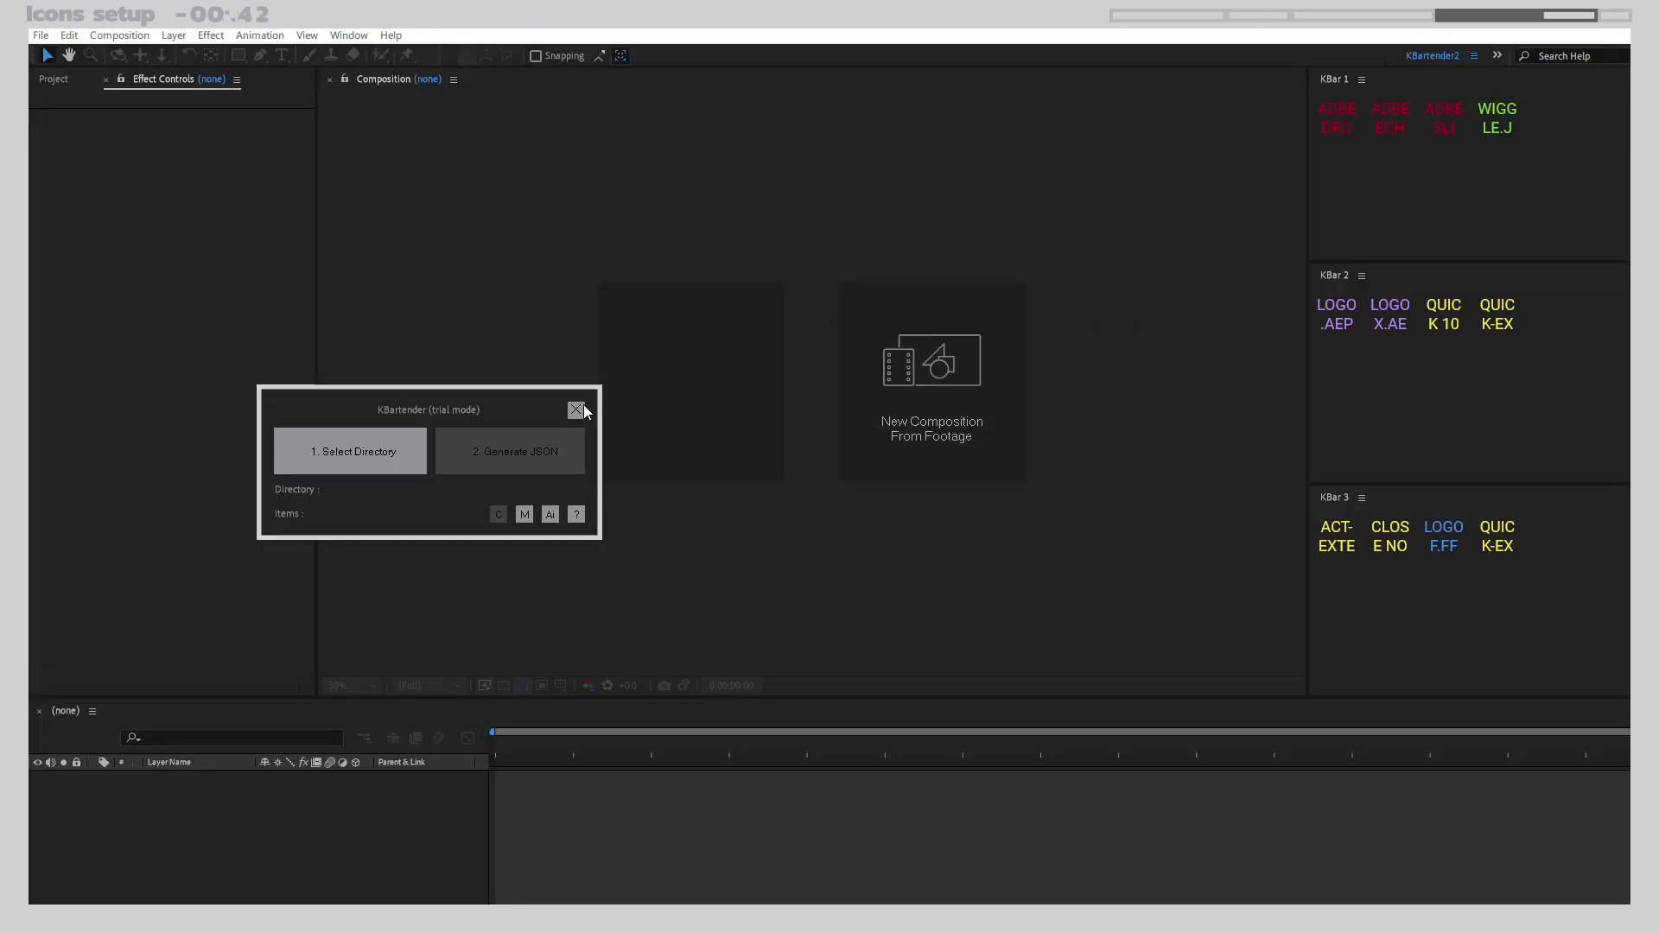
click(350, 451)
double_click(777, 471)
double_click(809, 557)
double_click(852, 574)
double_click(864, 592)
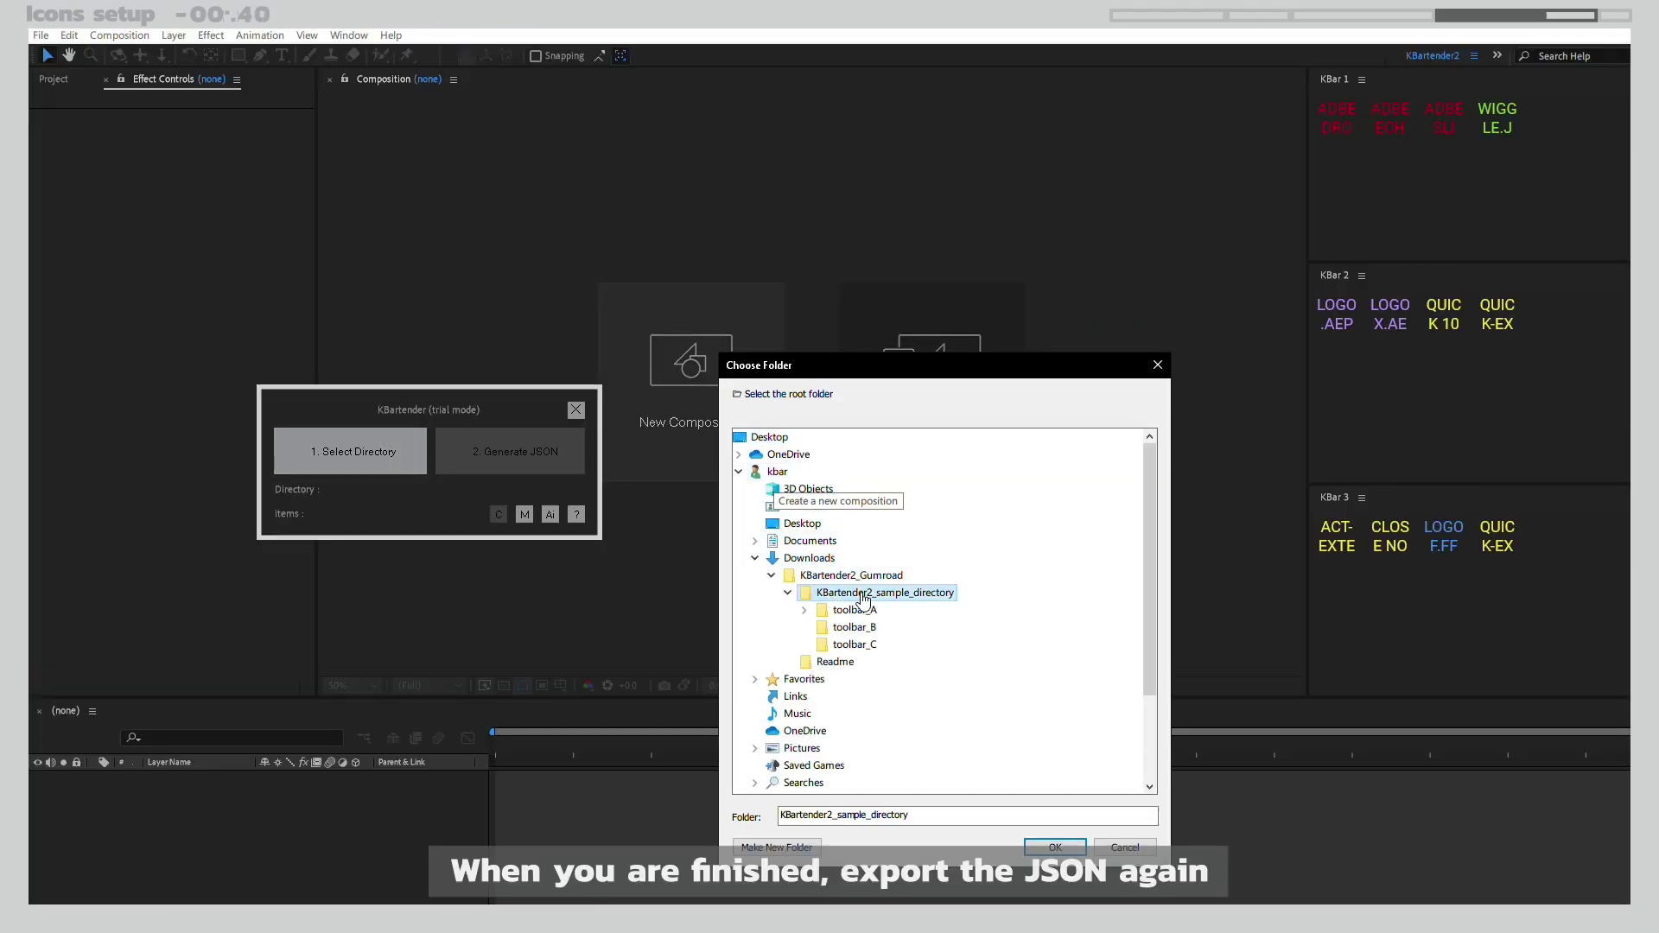
click(1050, 848)
click(638, 463)
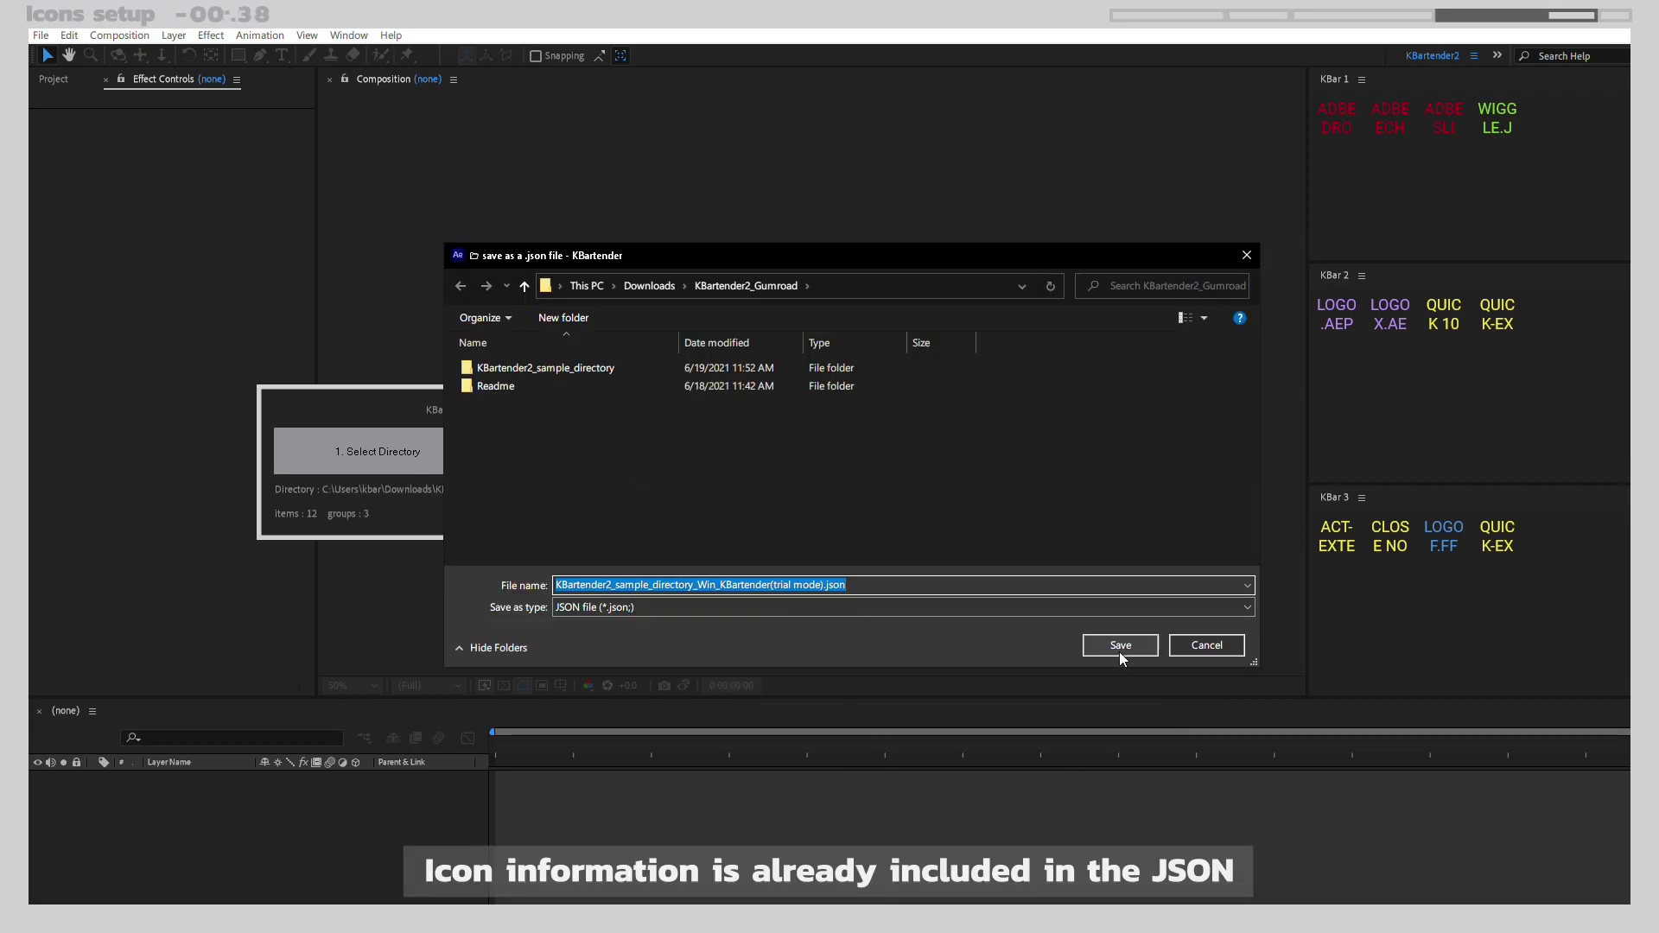
click(1120, 649)
- Restore the KBar configuration from KBartender2_sample_directory_Win_KBartender(trial mode).json in KBar Settings
click(1362, 79)
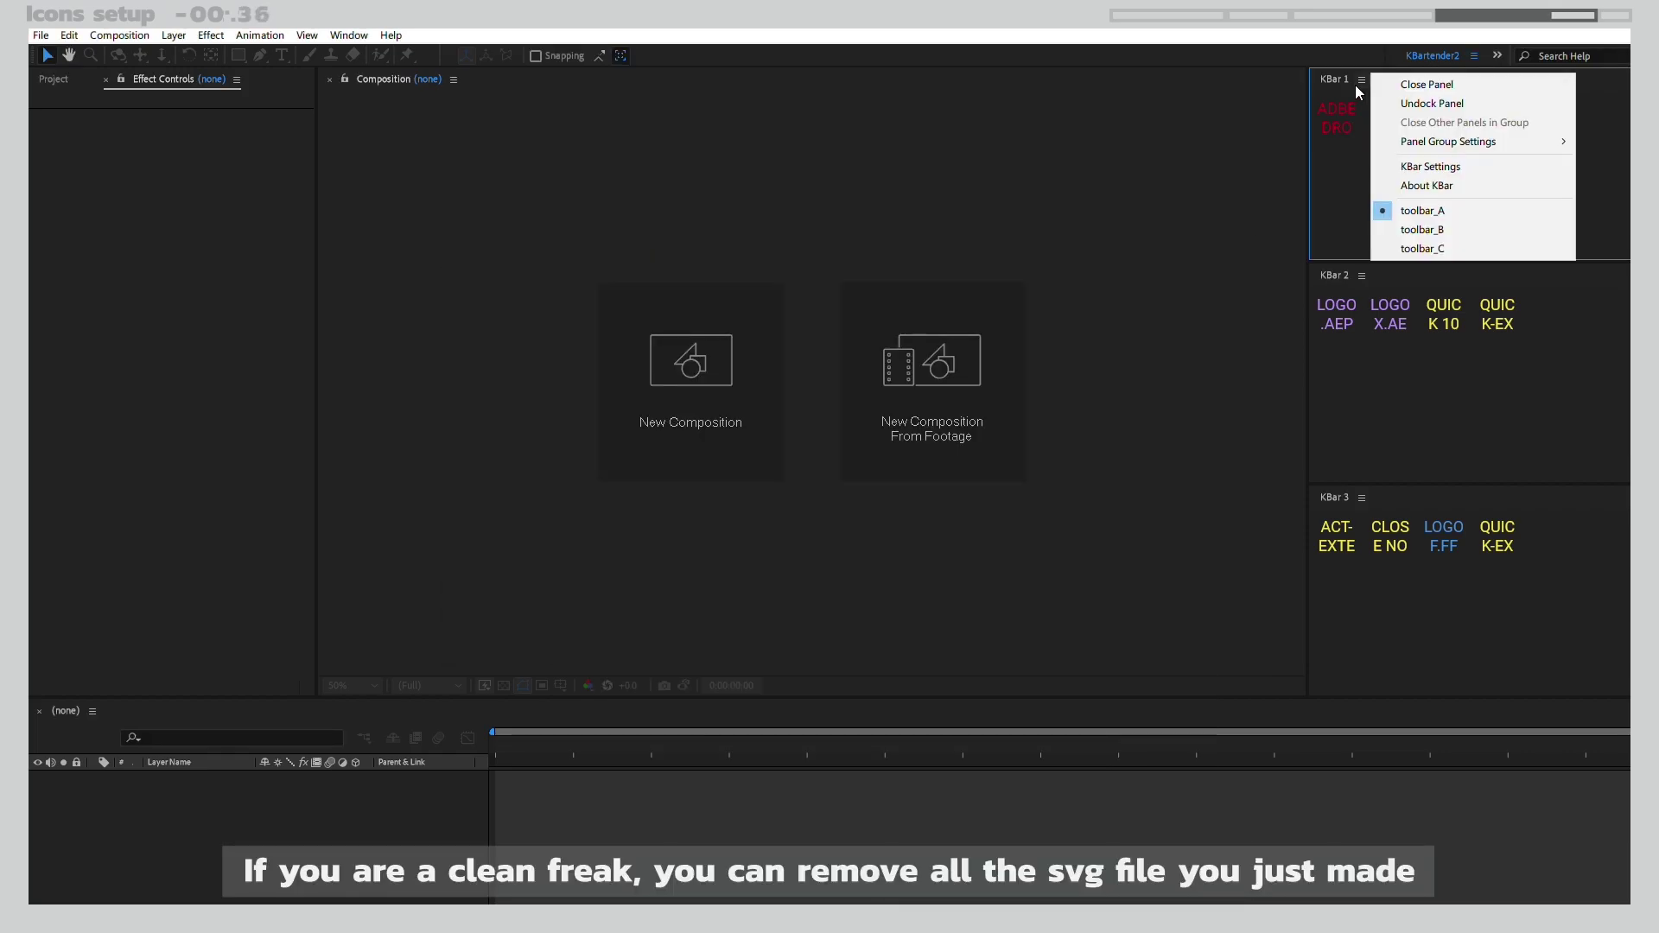
click(1402, 164)
click(536, 255)
click(277, 506)
click(428, 326)
click(655, 536)
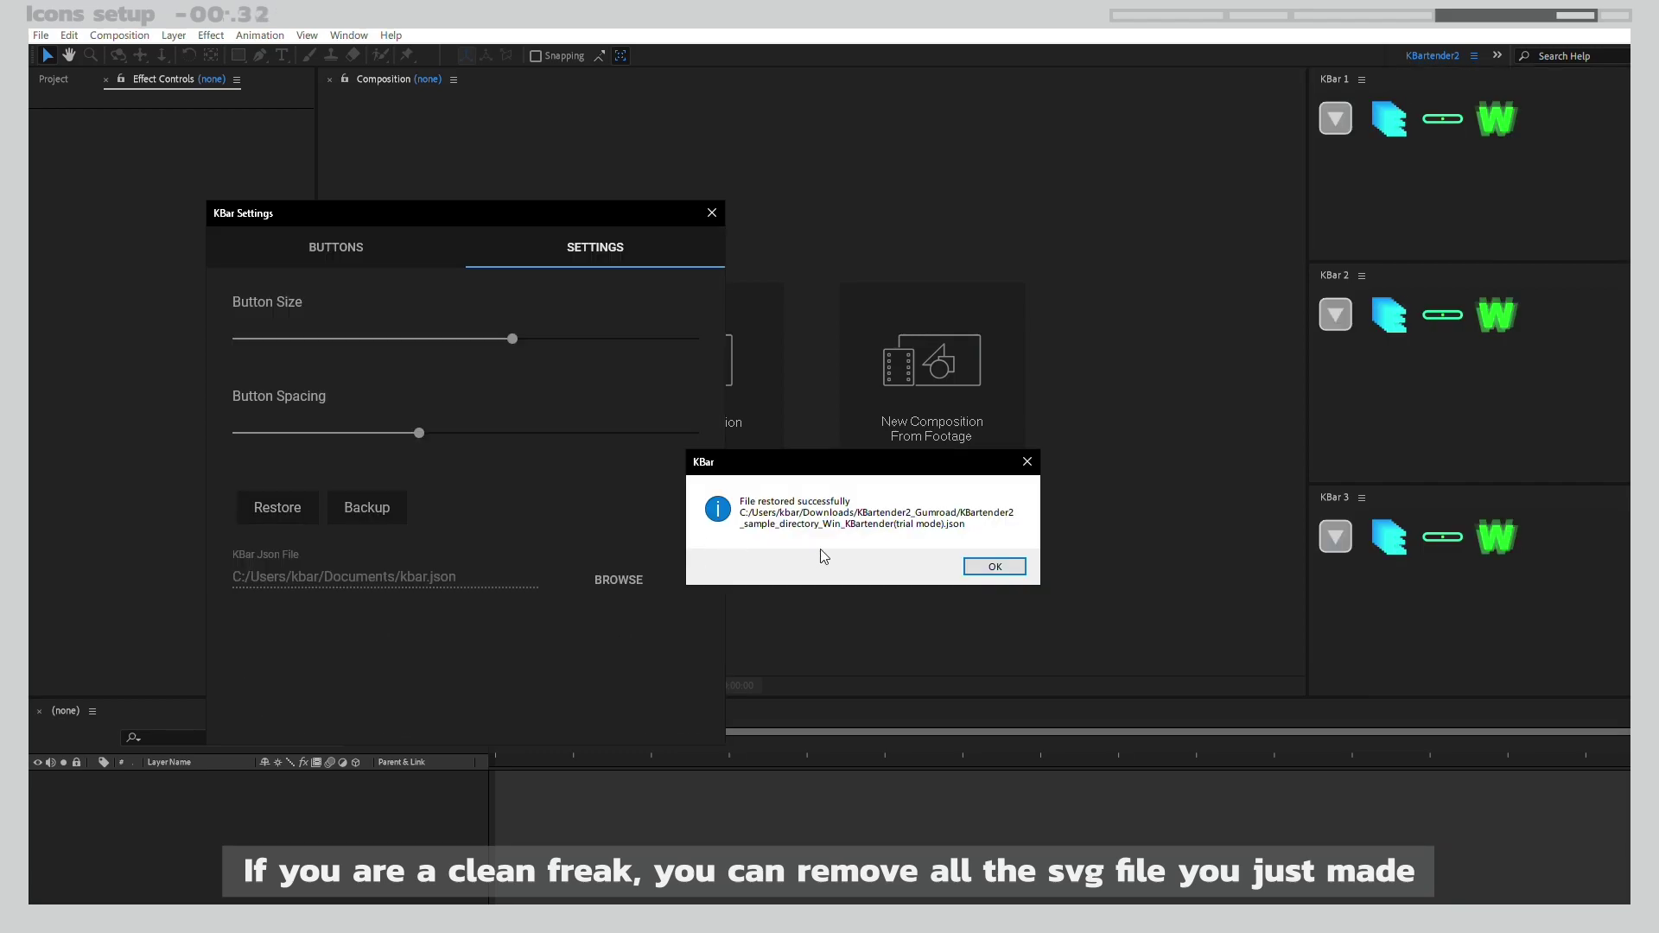
click(996, 566)
- Assign toolbar_B to the KBar 2 panel and toolbar_C to the KBar 3 panel
right_click(1369, 413)
click(1374, 479)
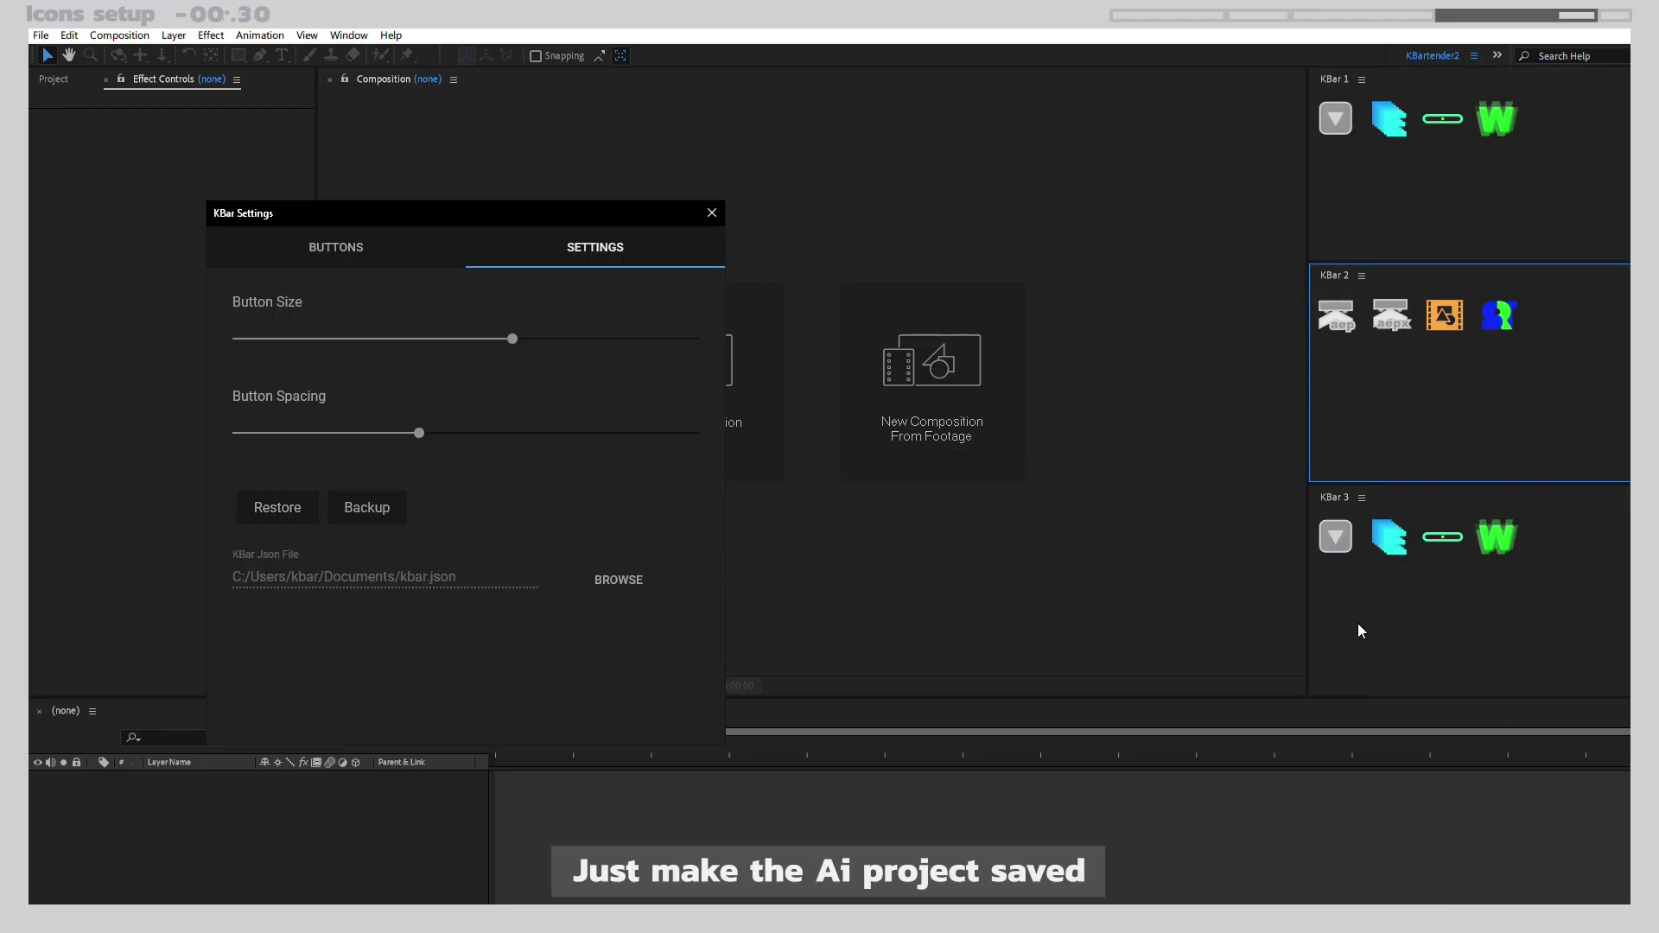
right_click(1360, 630)
click(1373, 715)
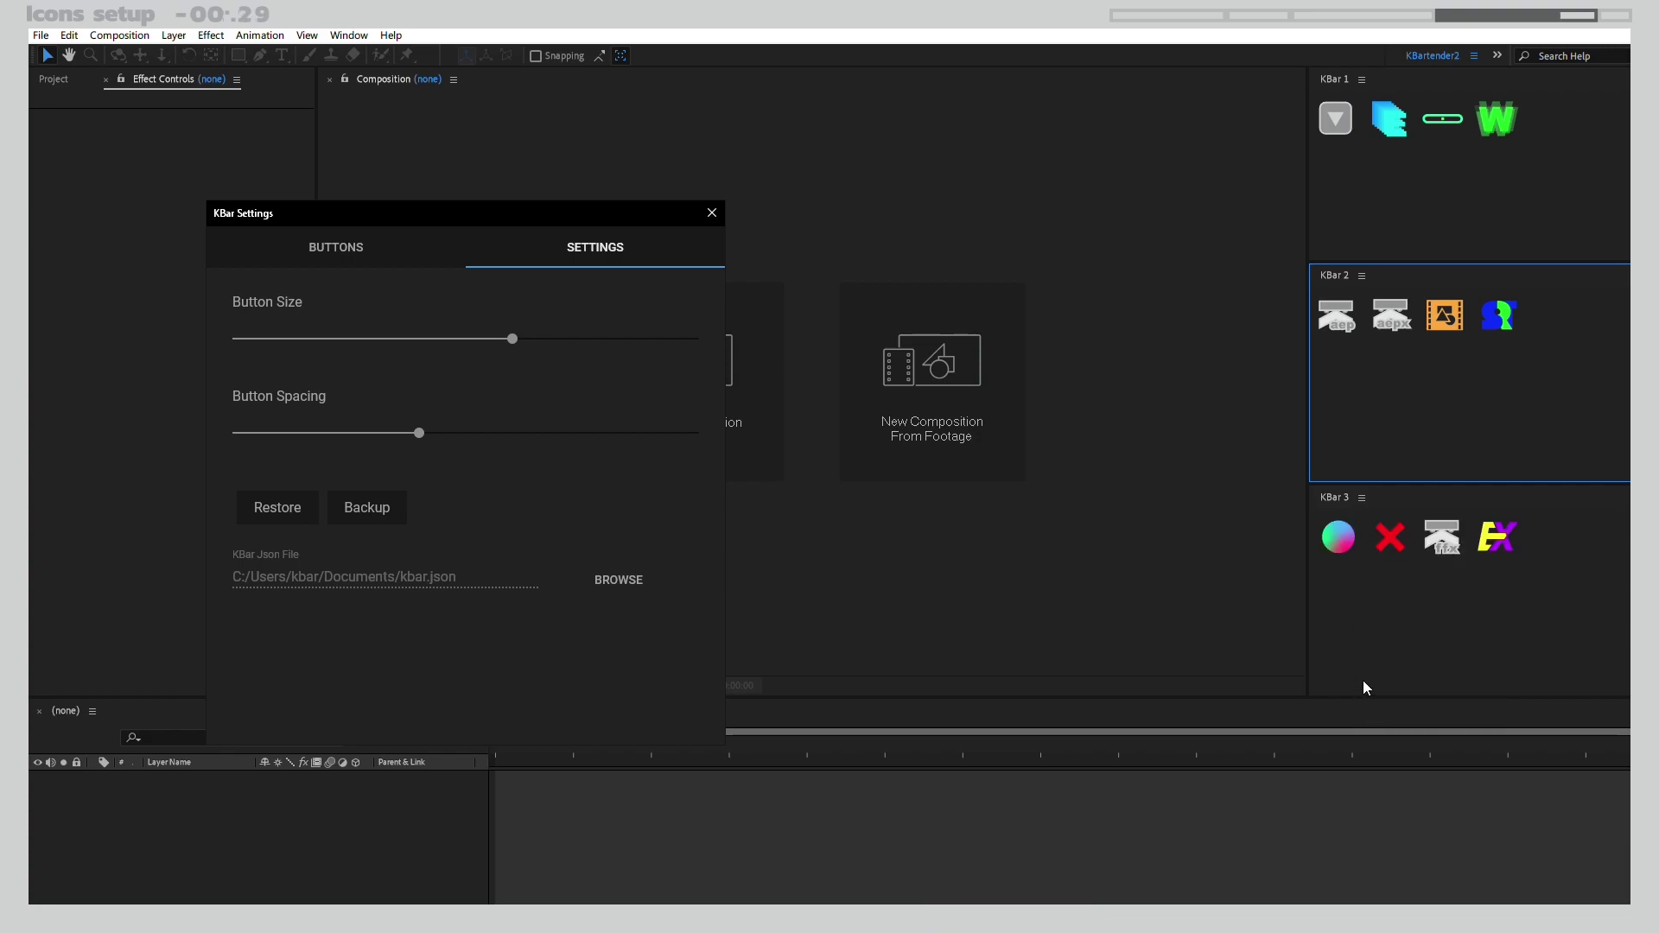
- Run the Quick 1080P, quick-expression and CLOSE NO SAVE icon buttons, and close the quick expression tool and KBar Settings
click(1451, 333)
click(1497, 540)
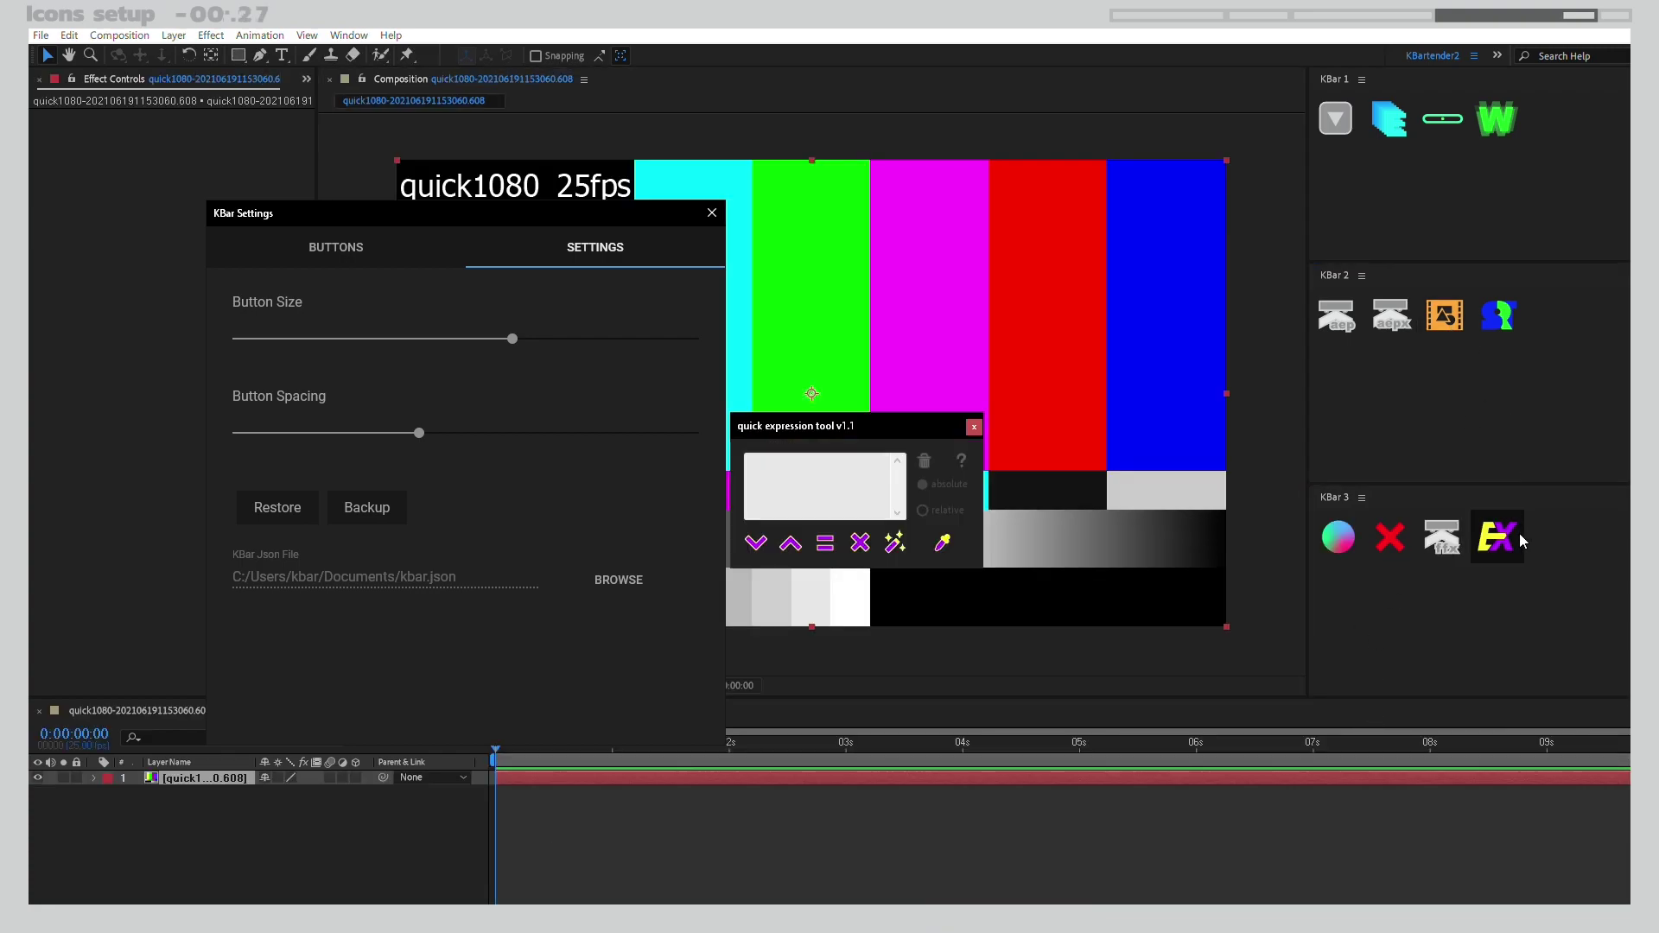
click(1389, 538)
click(974, 426)
click(711, 212)
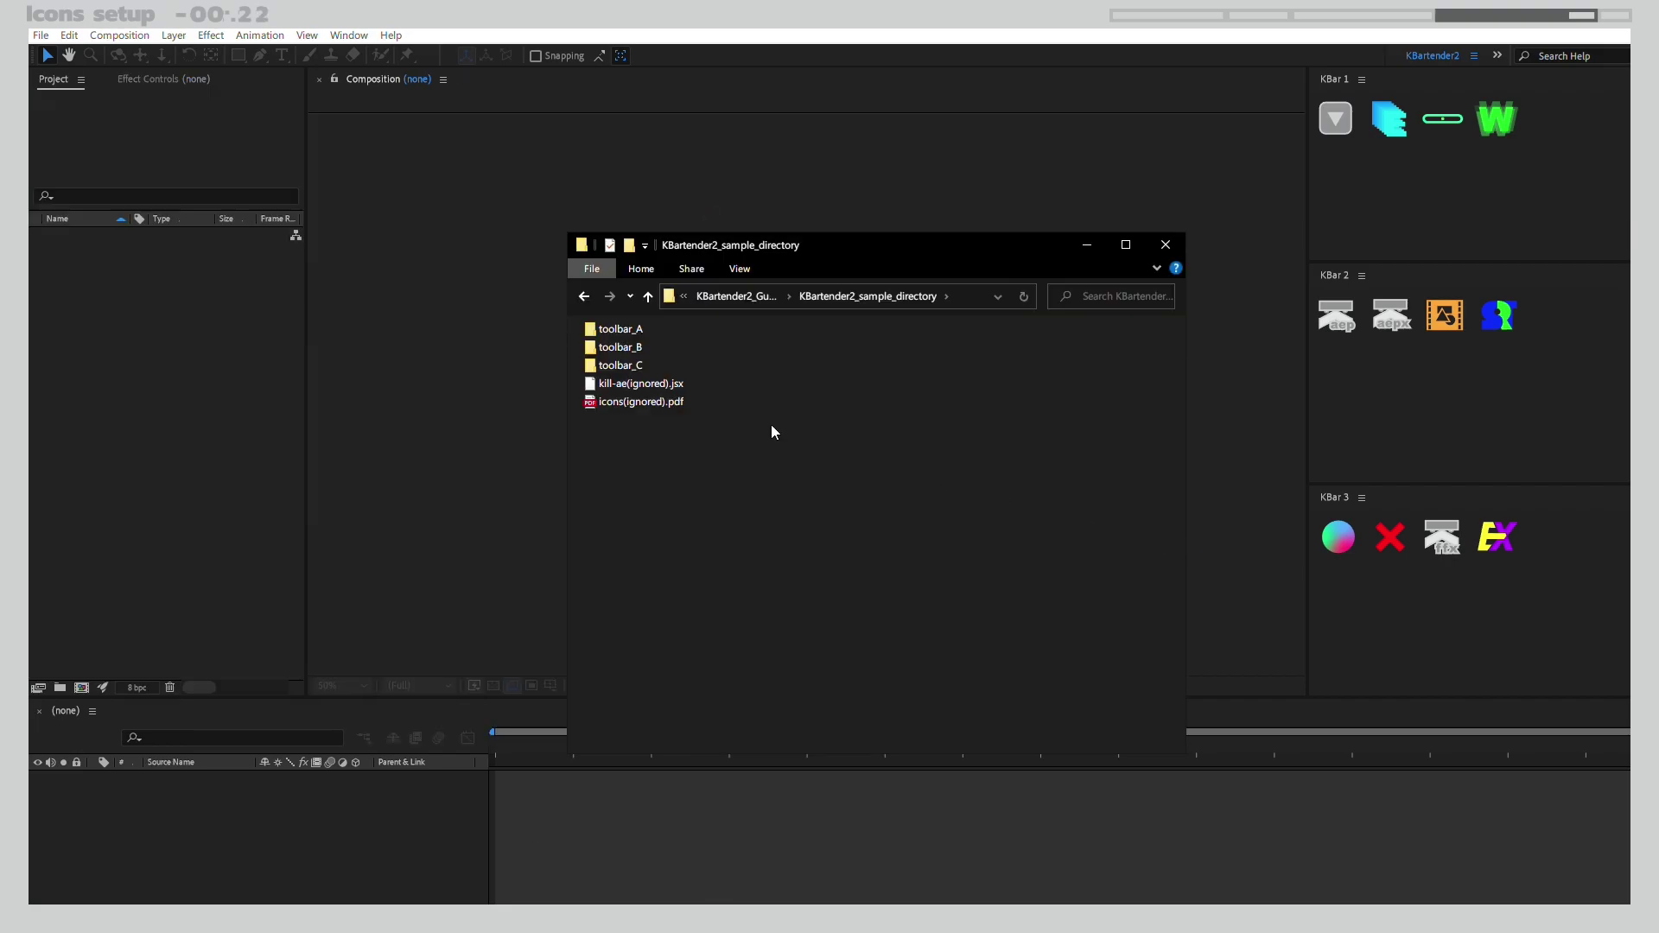
- Move kill-ae(ignored).jsx into the toolbar_A folder in File Explorer and open that folder
drag(656, 385, 641, 325)
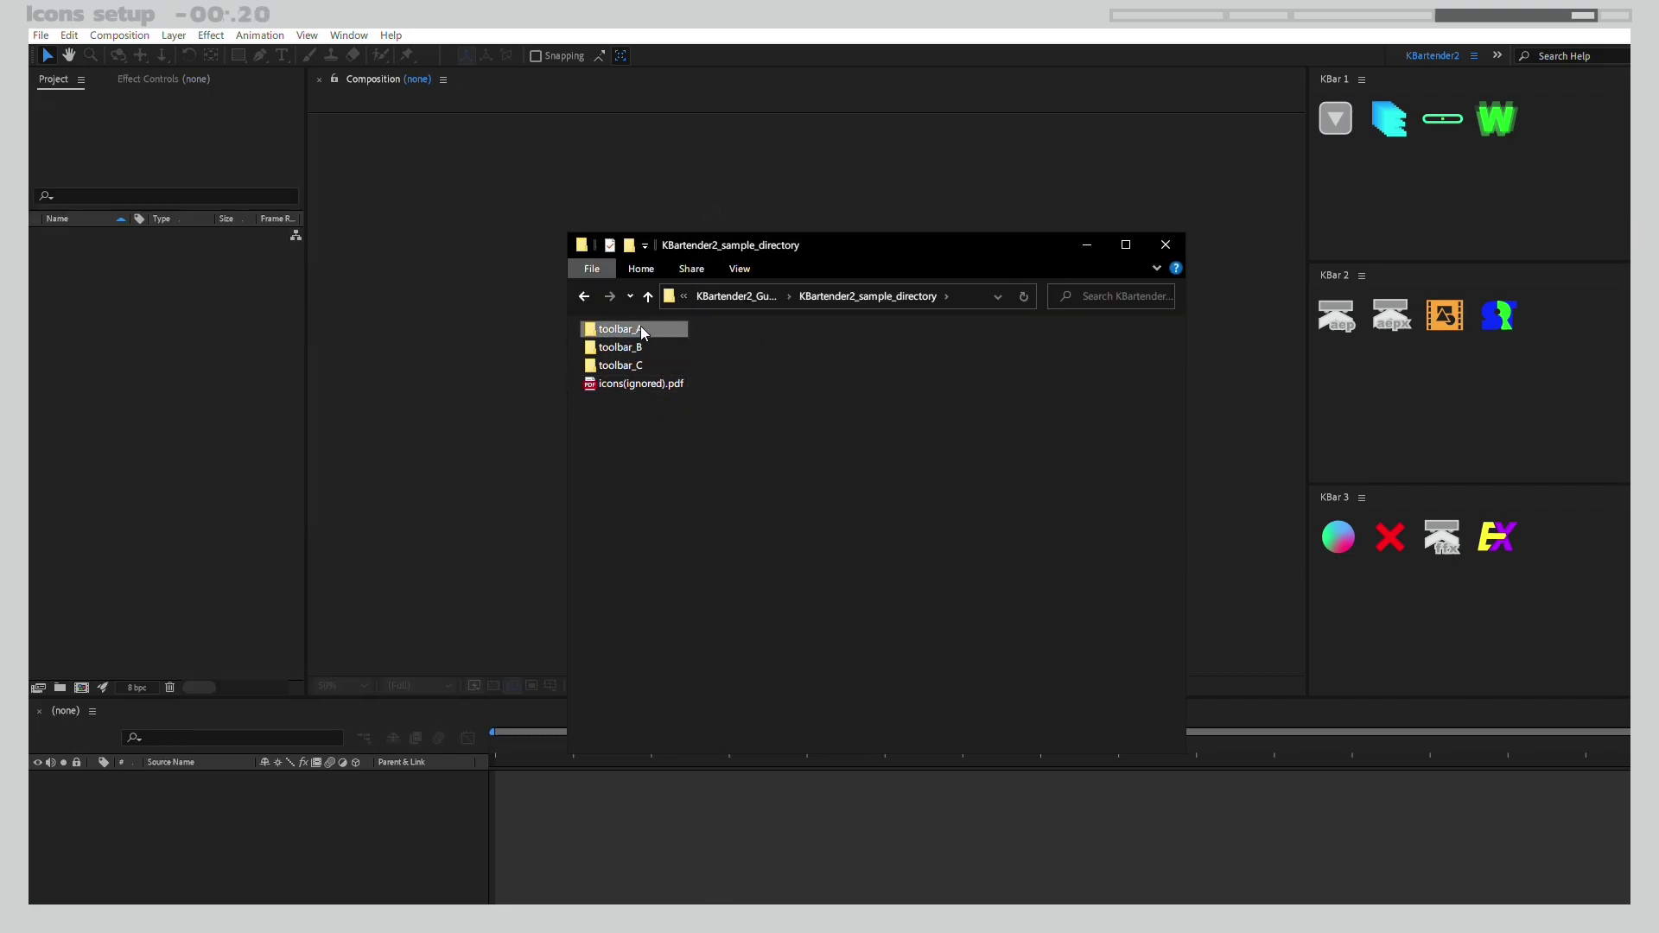
double_click(641, 325)
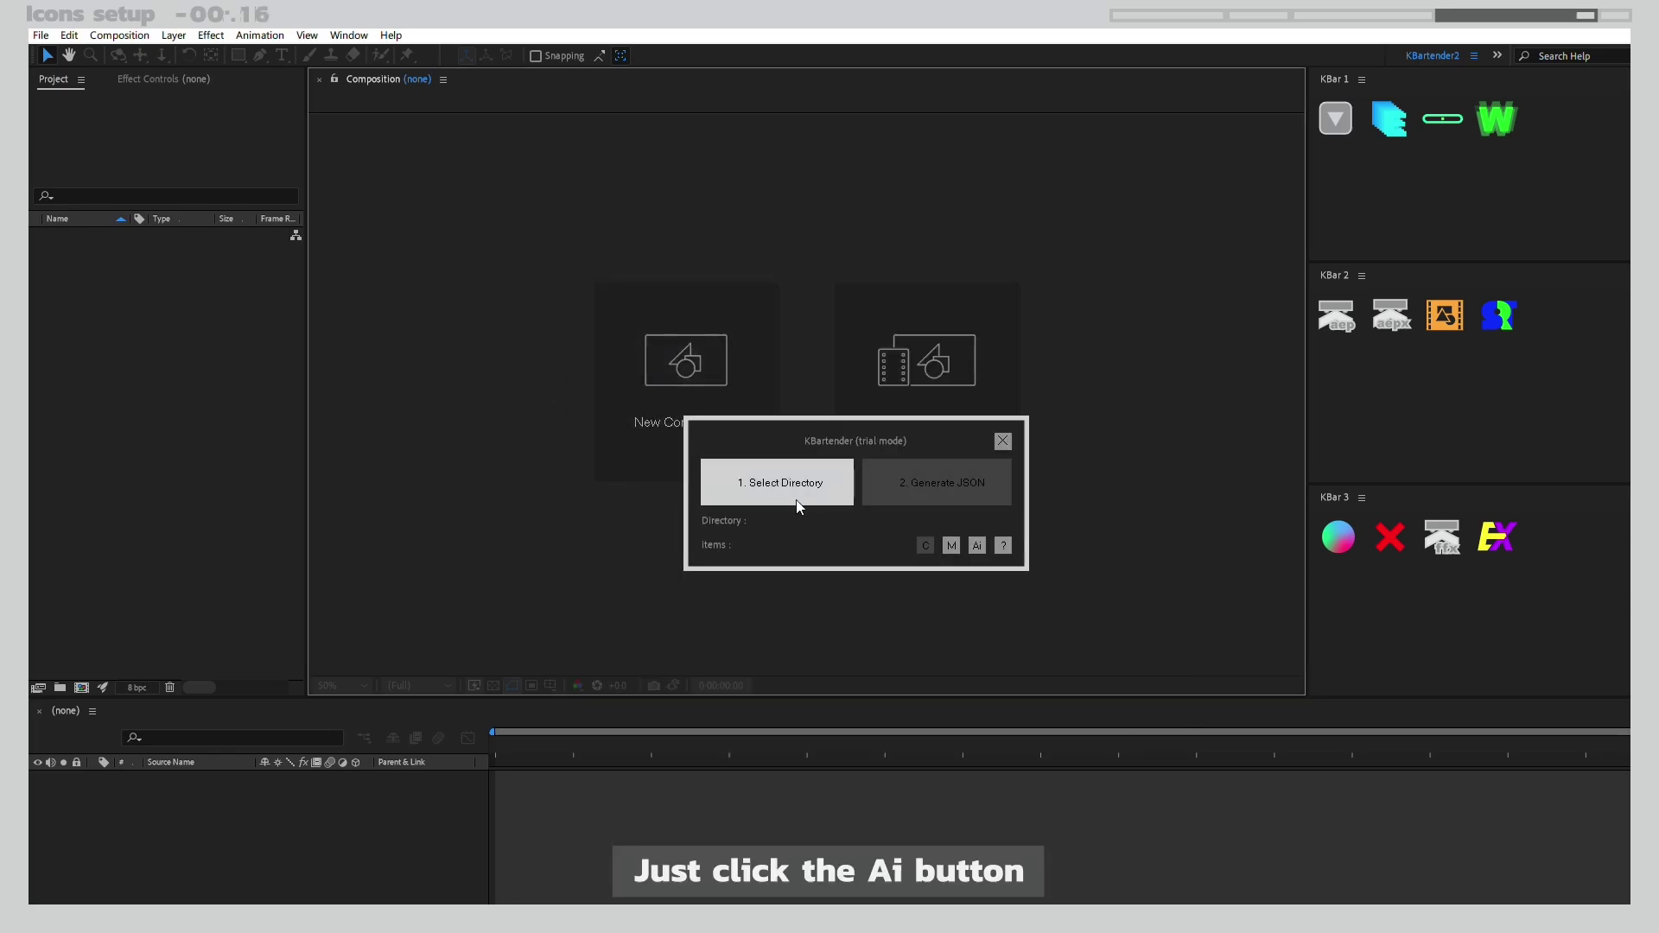
- Use KBartender to add toolbar_A's new-button artboard to the current icons(ignored).pdf document without rearranging, and inspect the new artboard
click(978, 548)
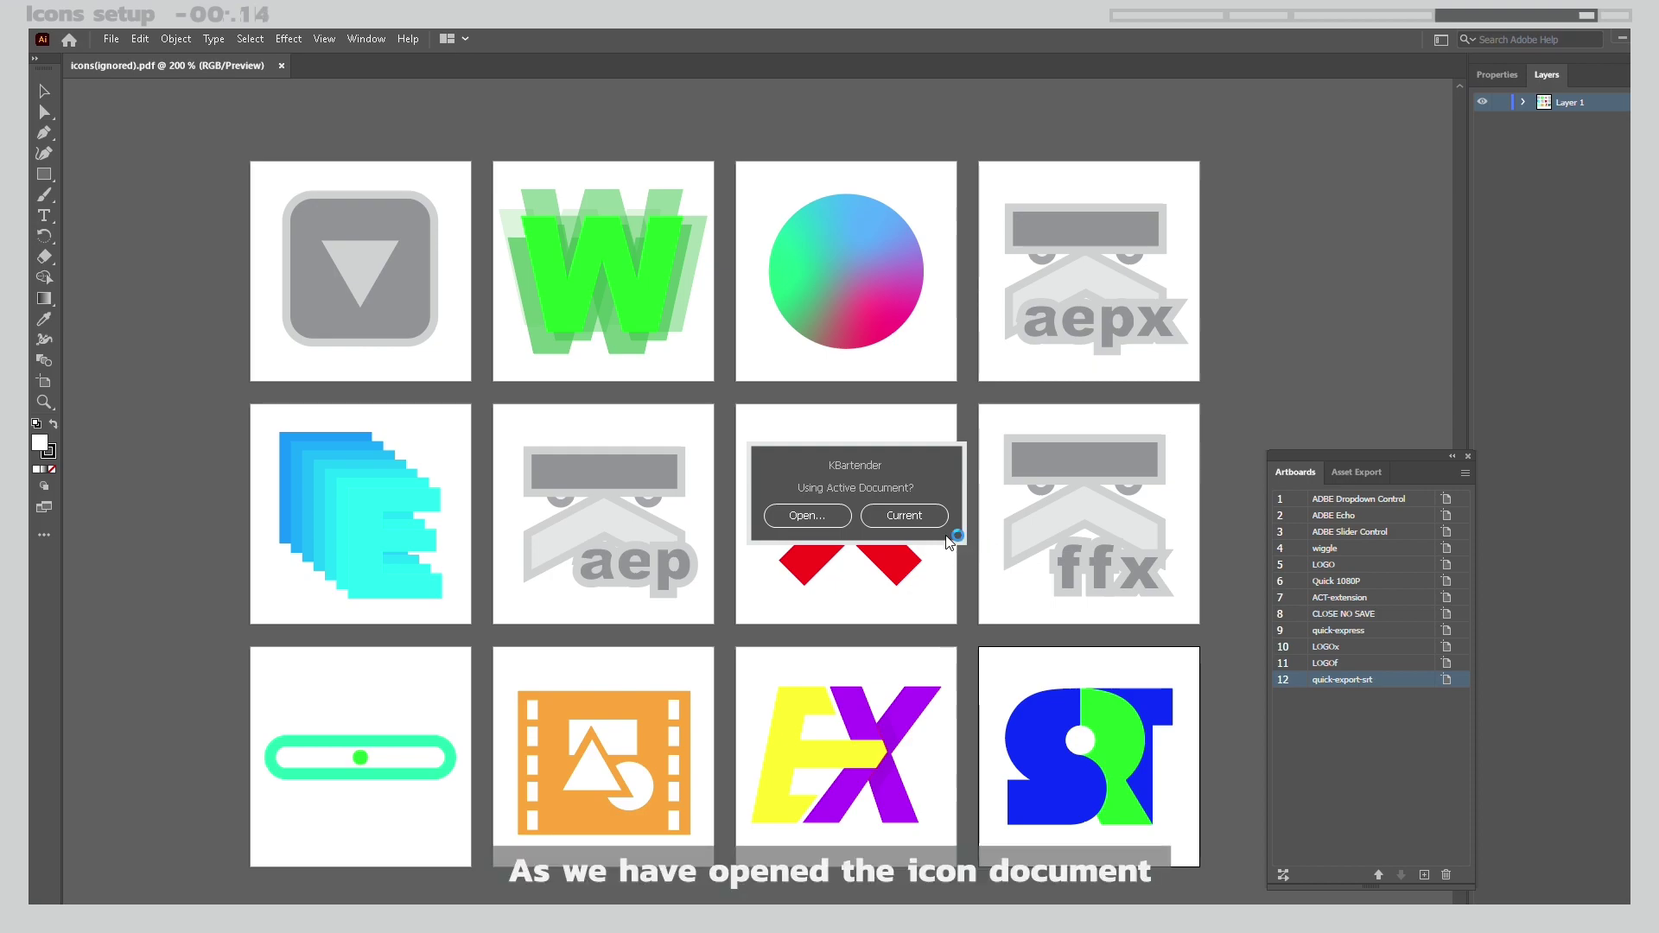
click(923, 525)
click(776, 474)
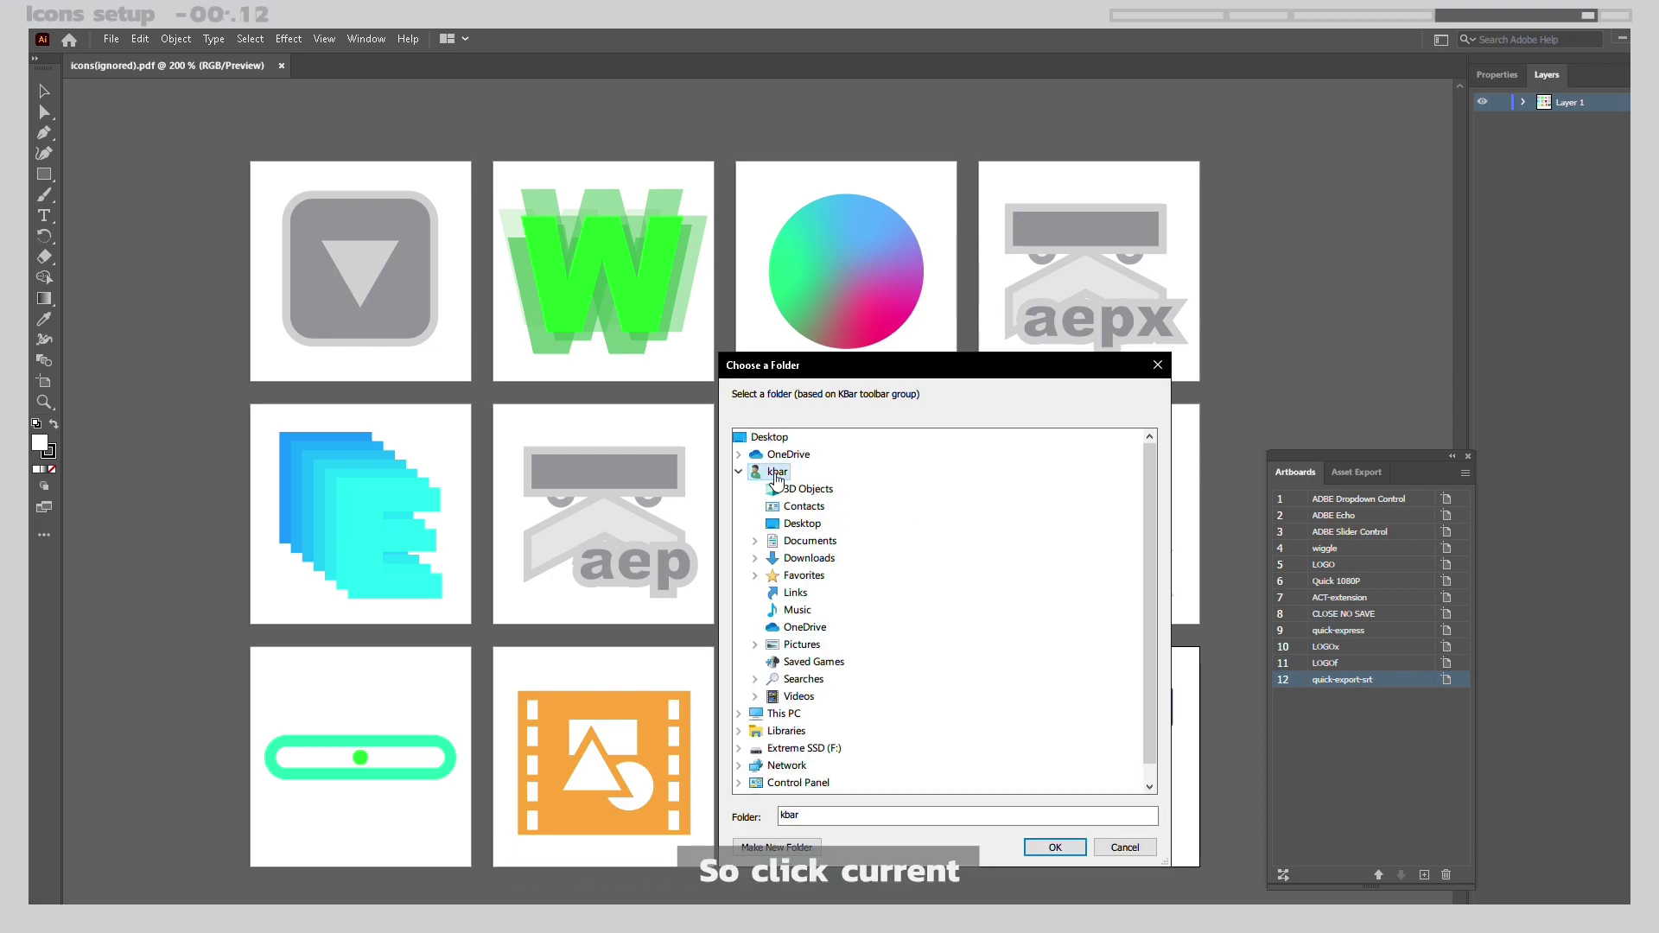
double_click(821, 558)
double_click(846, 574)
double_click(864, 592)
double_click(871, 610)
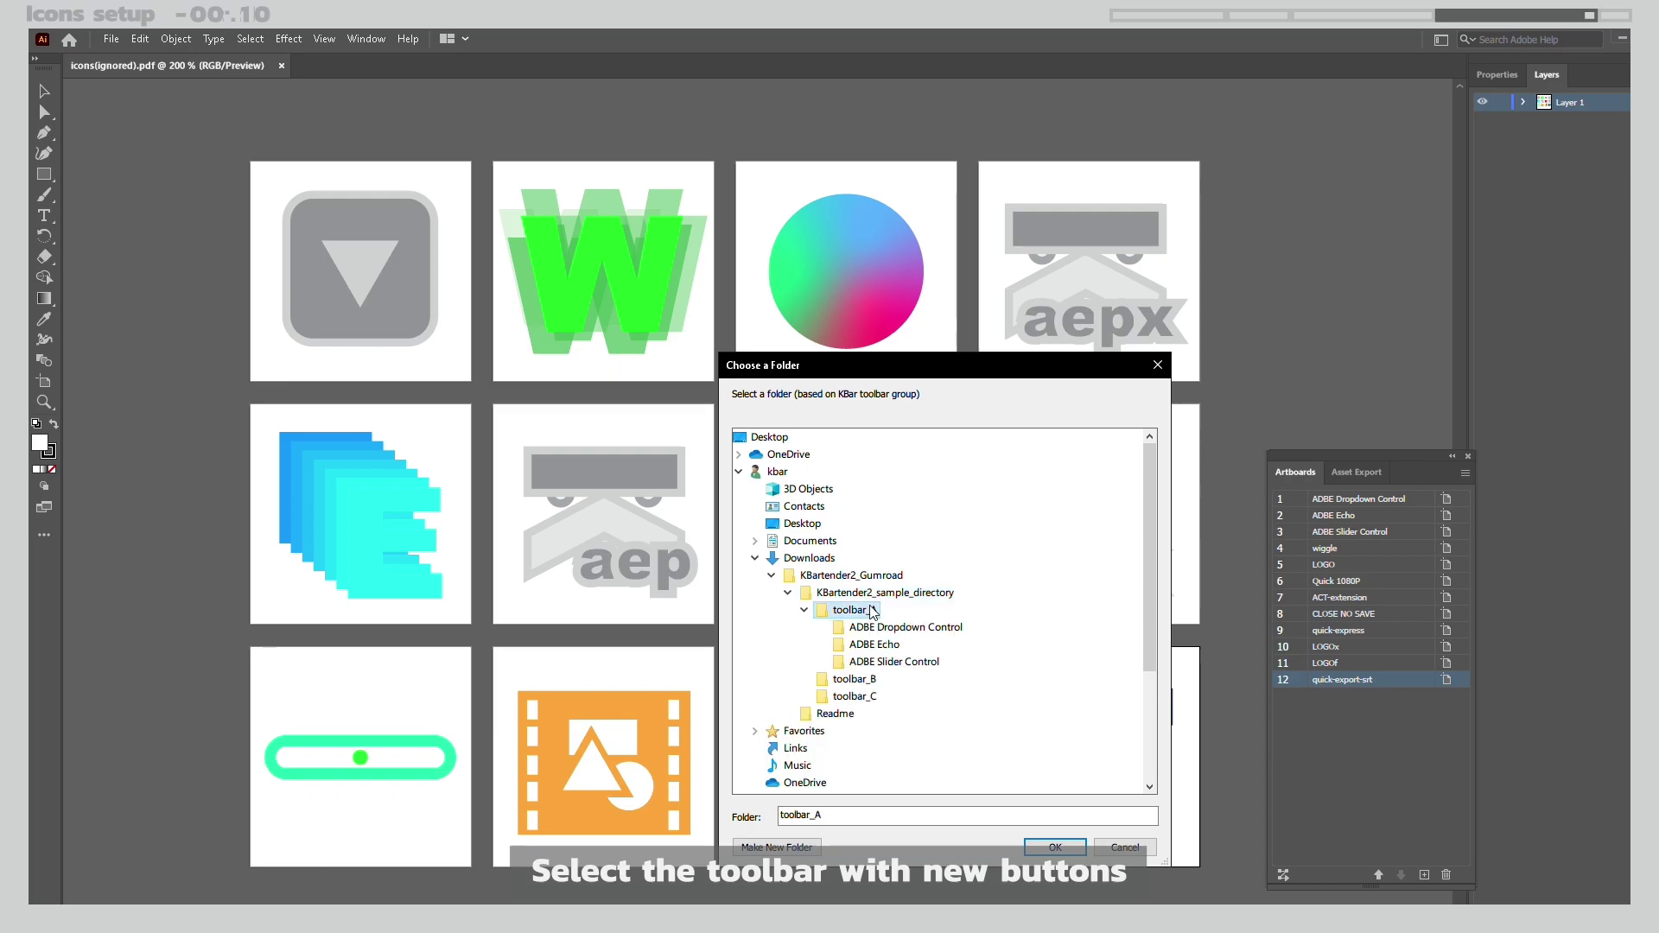
click(1054, 849)
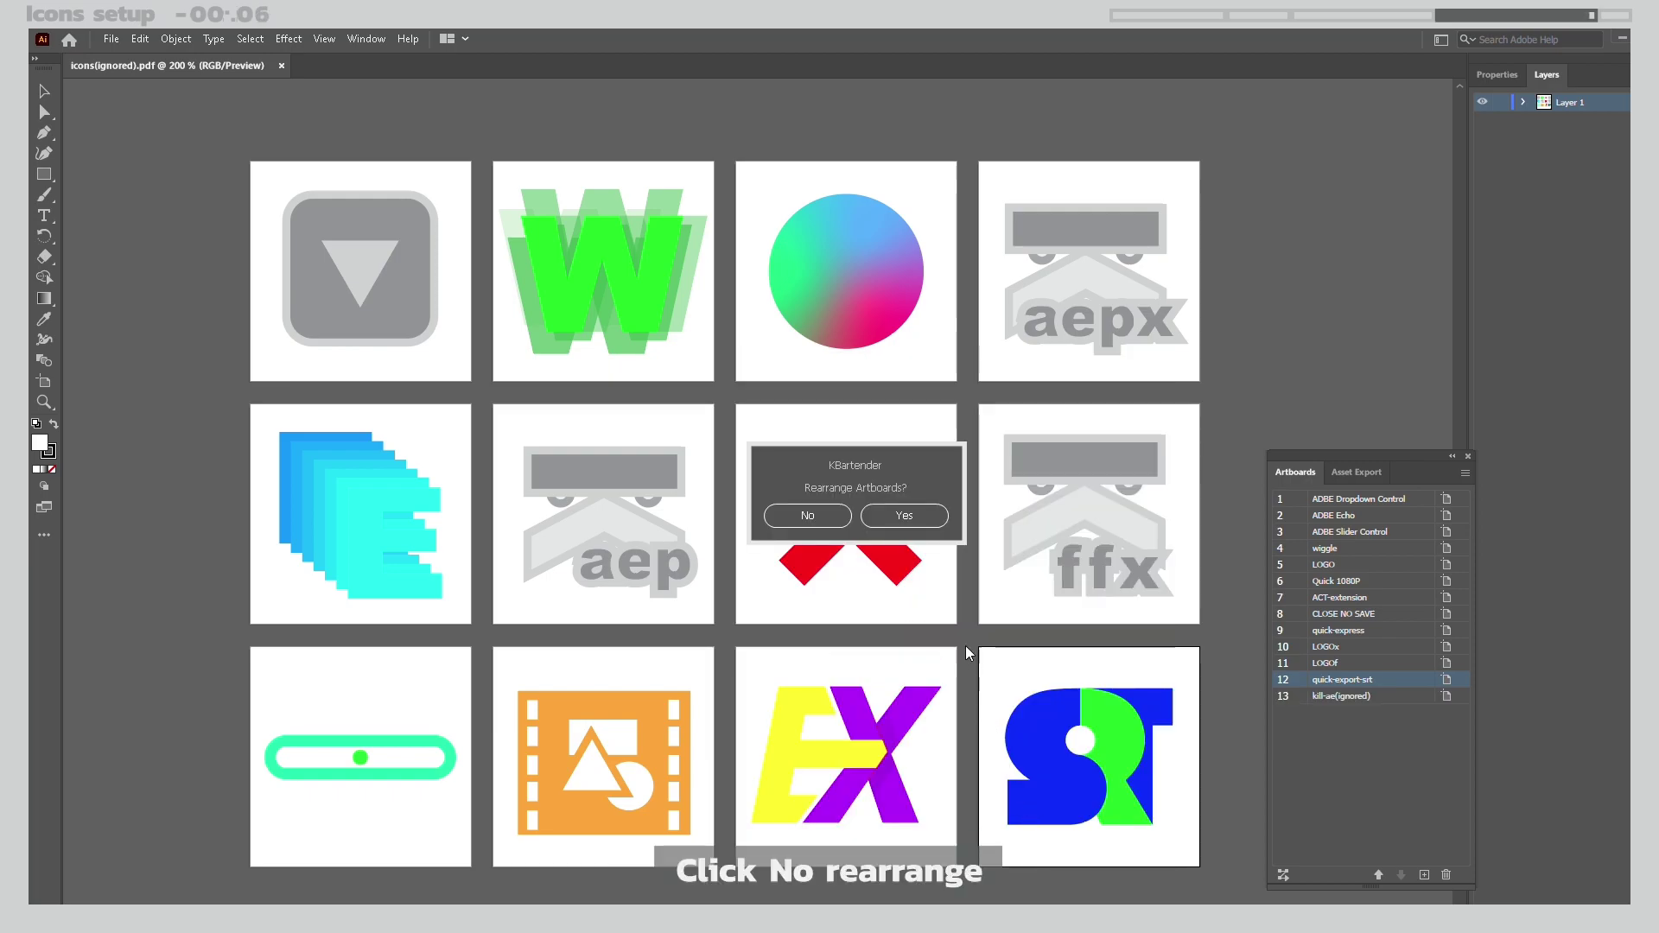
click(808, 515)
click(889, 541)
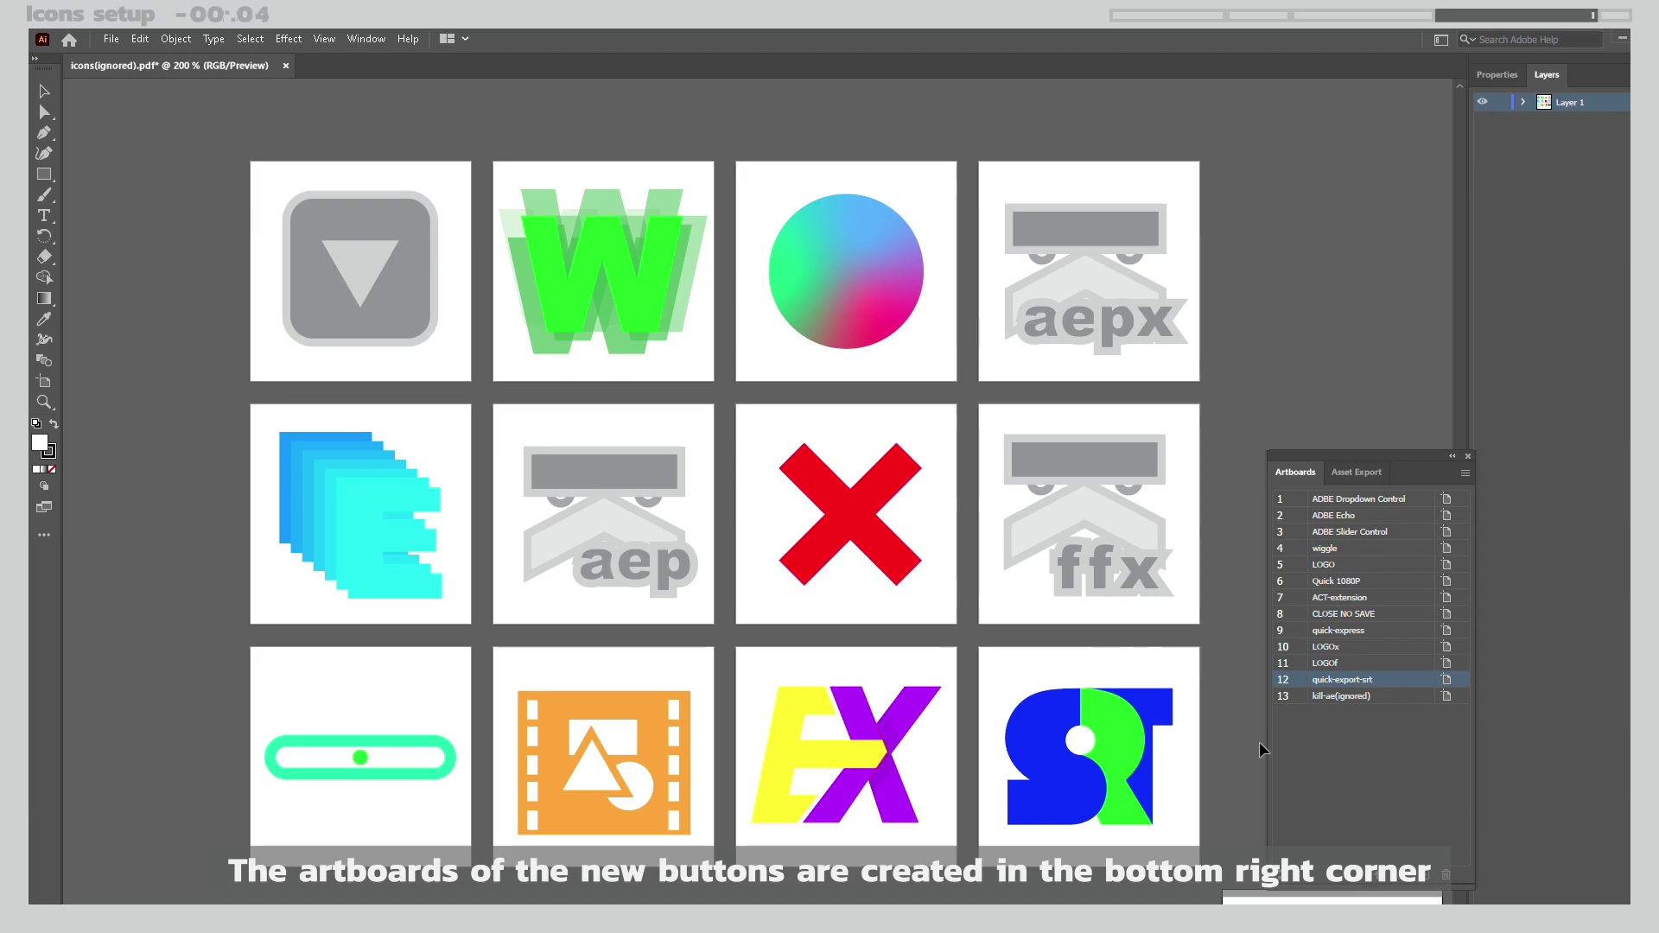
scroll(1262, 745, down, 2)
scroll(1029, 745, down, 2)
scroll(1028, 745, right, 3)
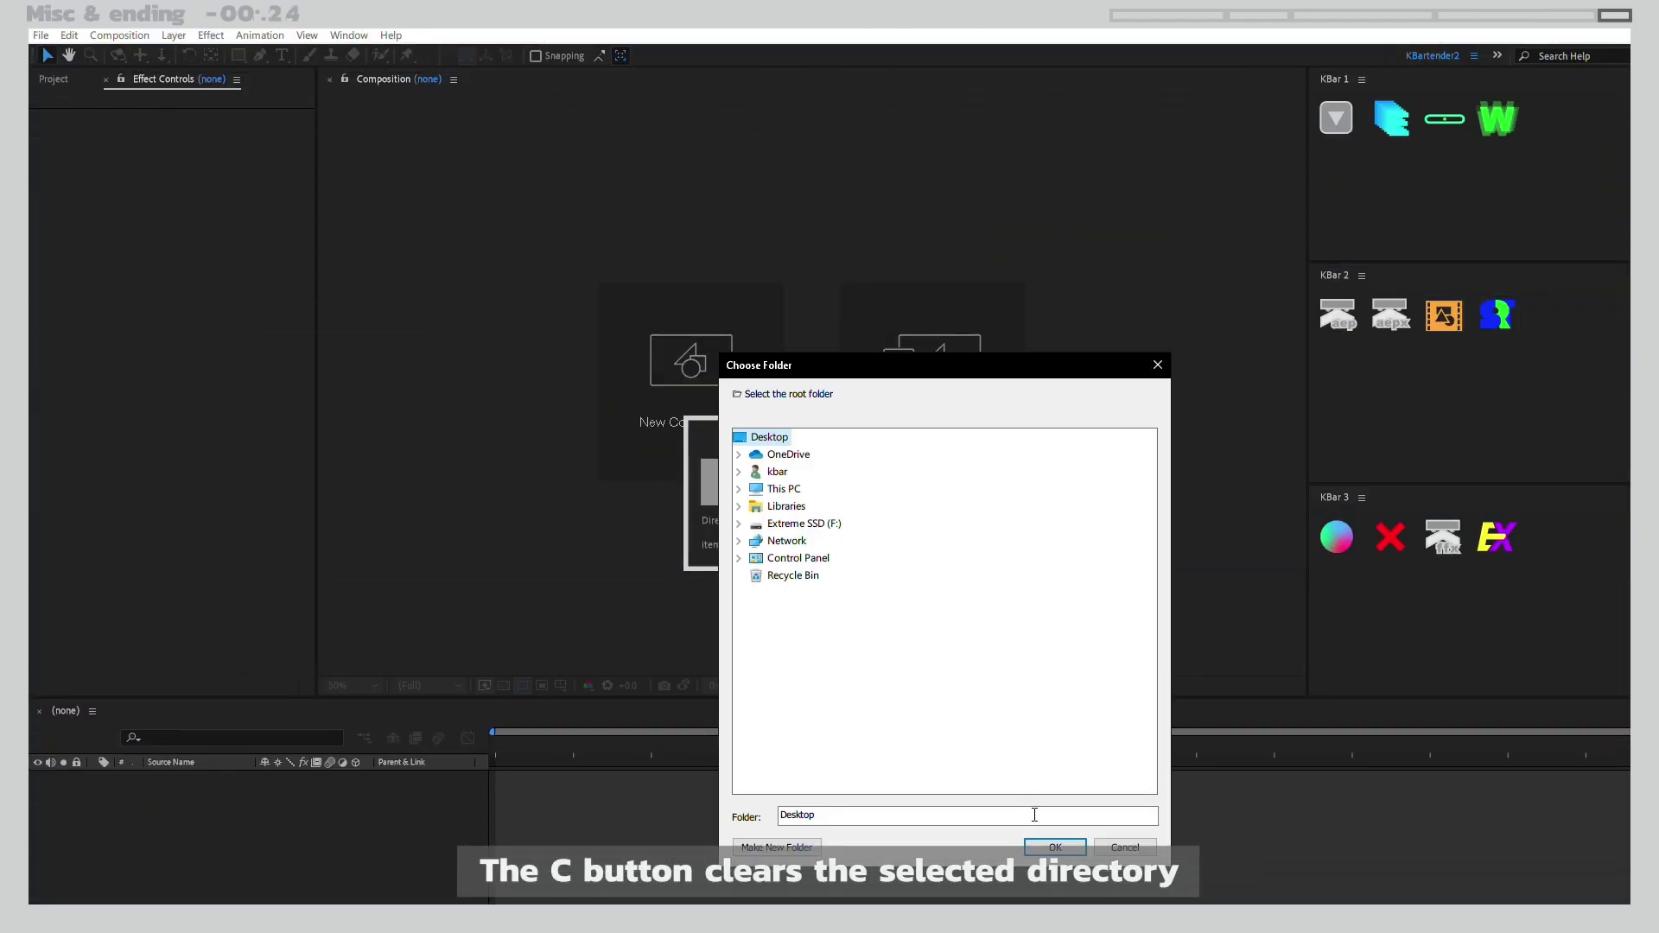
- Choose the Desktop as KBartender's root folder and clear the selected directory
click(1037, 842)
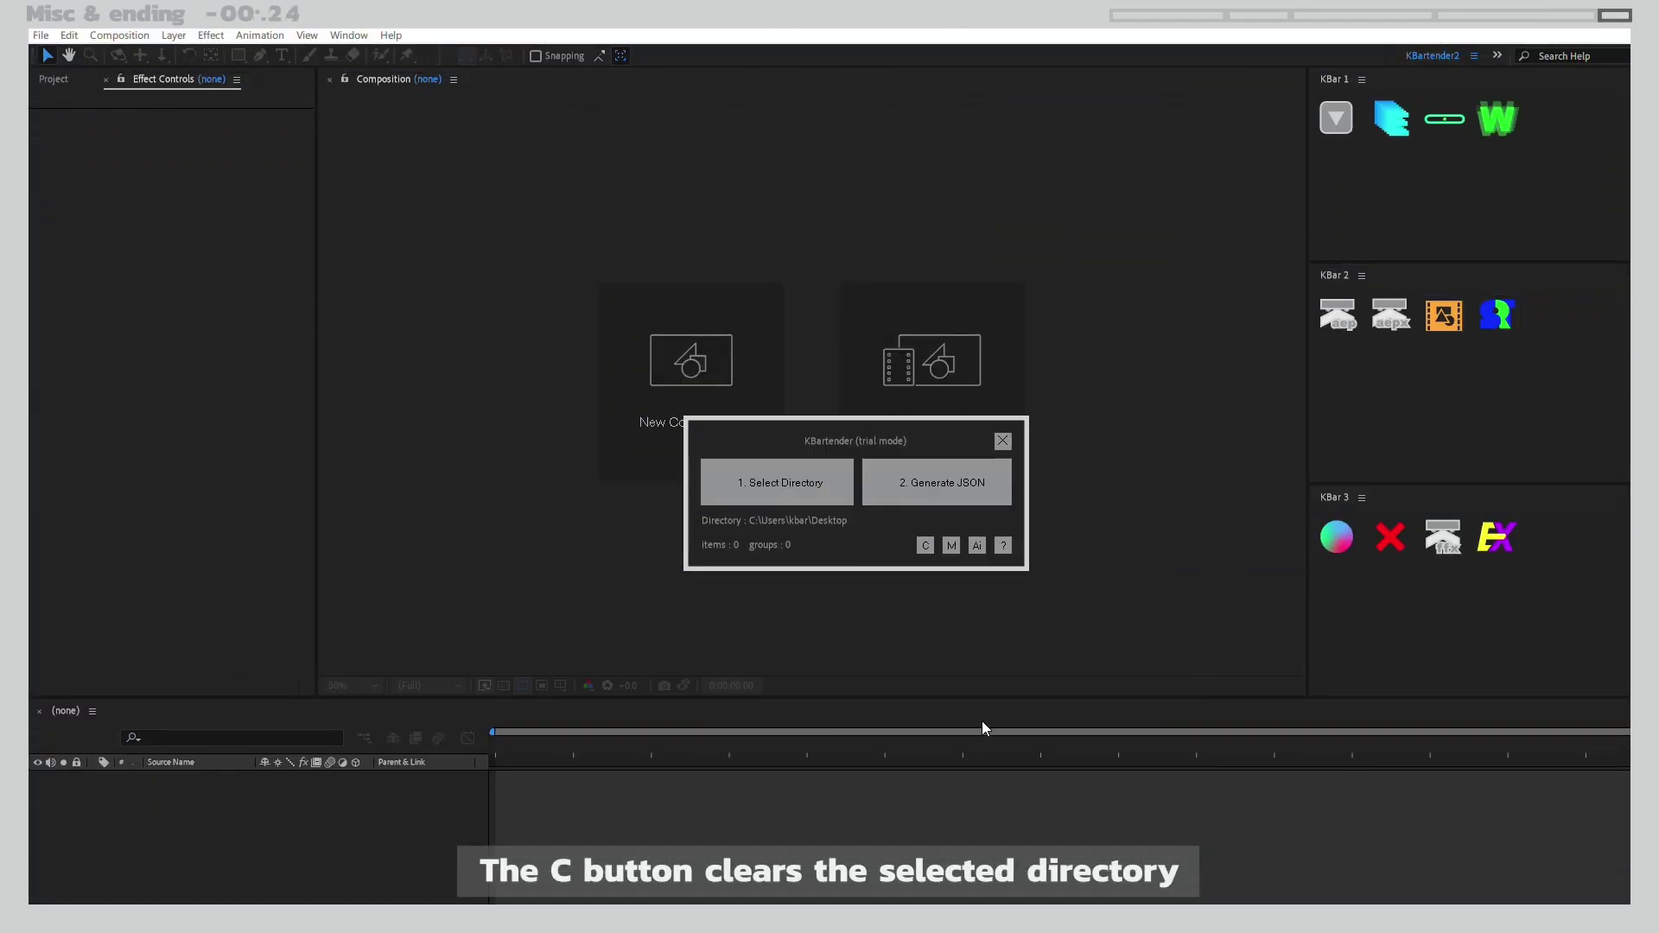
click(926, 546)
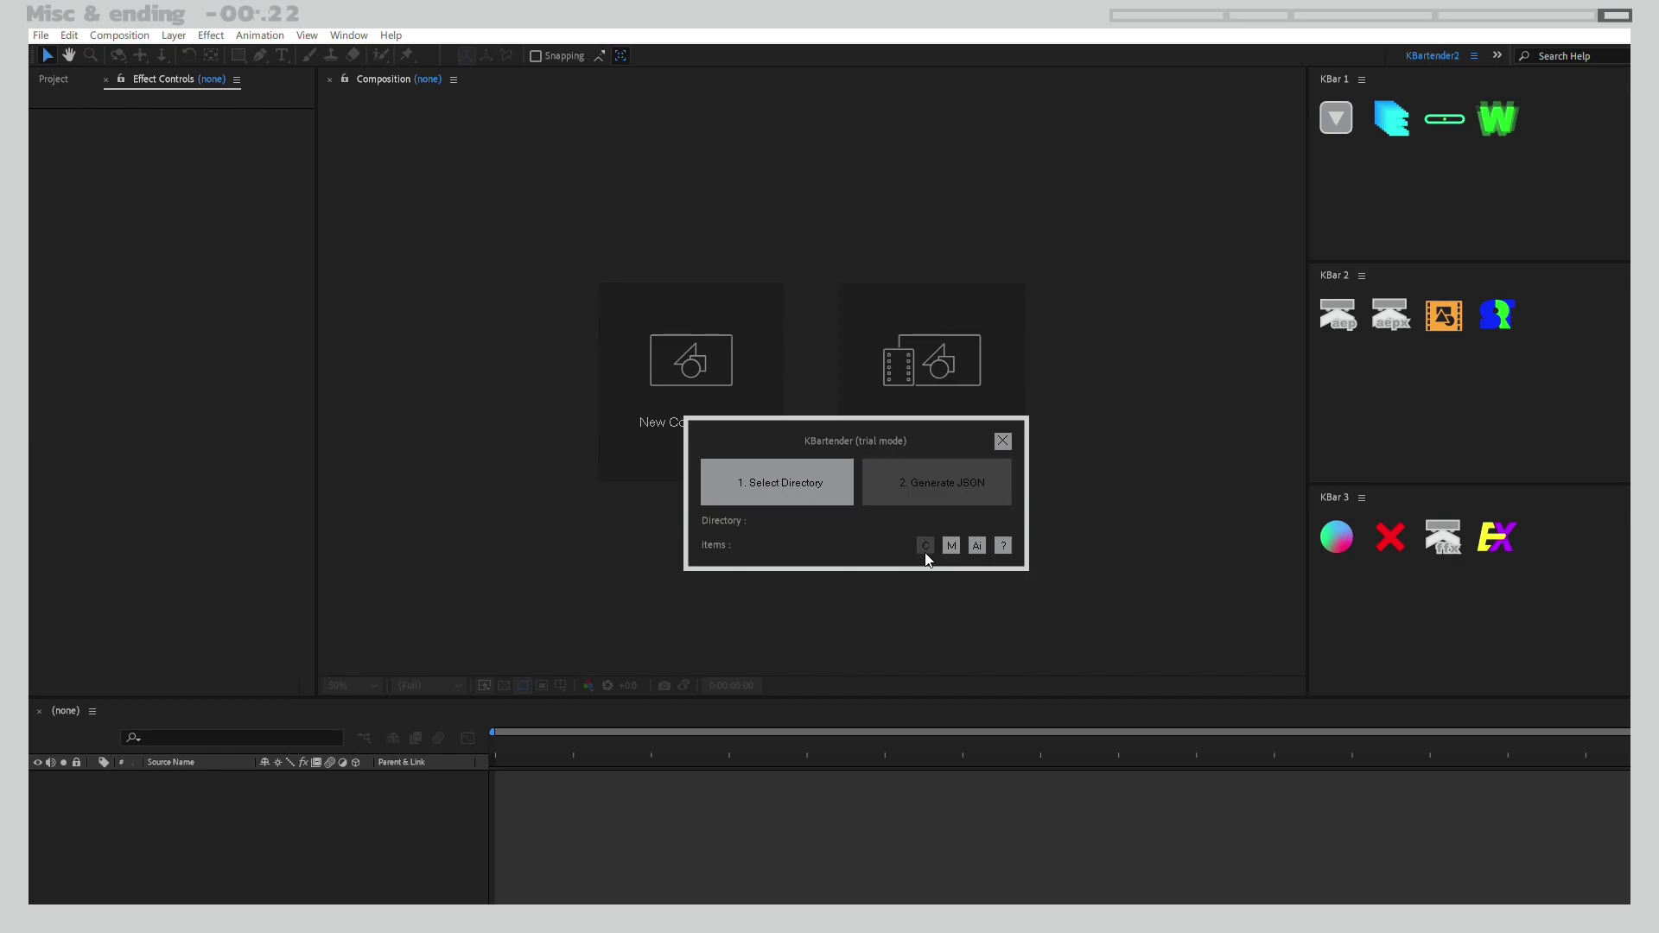
- Open KBartender's help window, browse the author's other scripts on GitHub, and close the browser page
click(1003, 549)
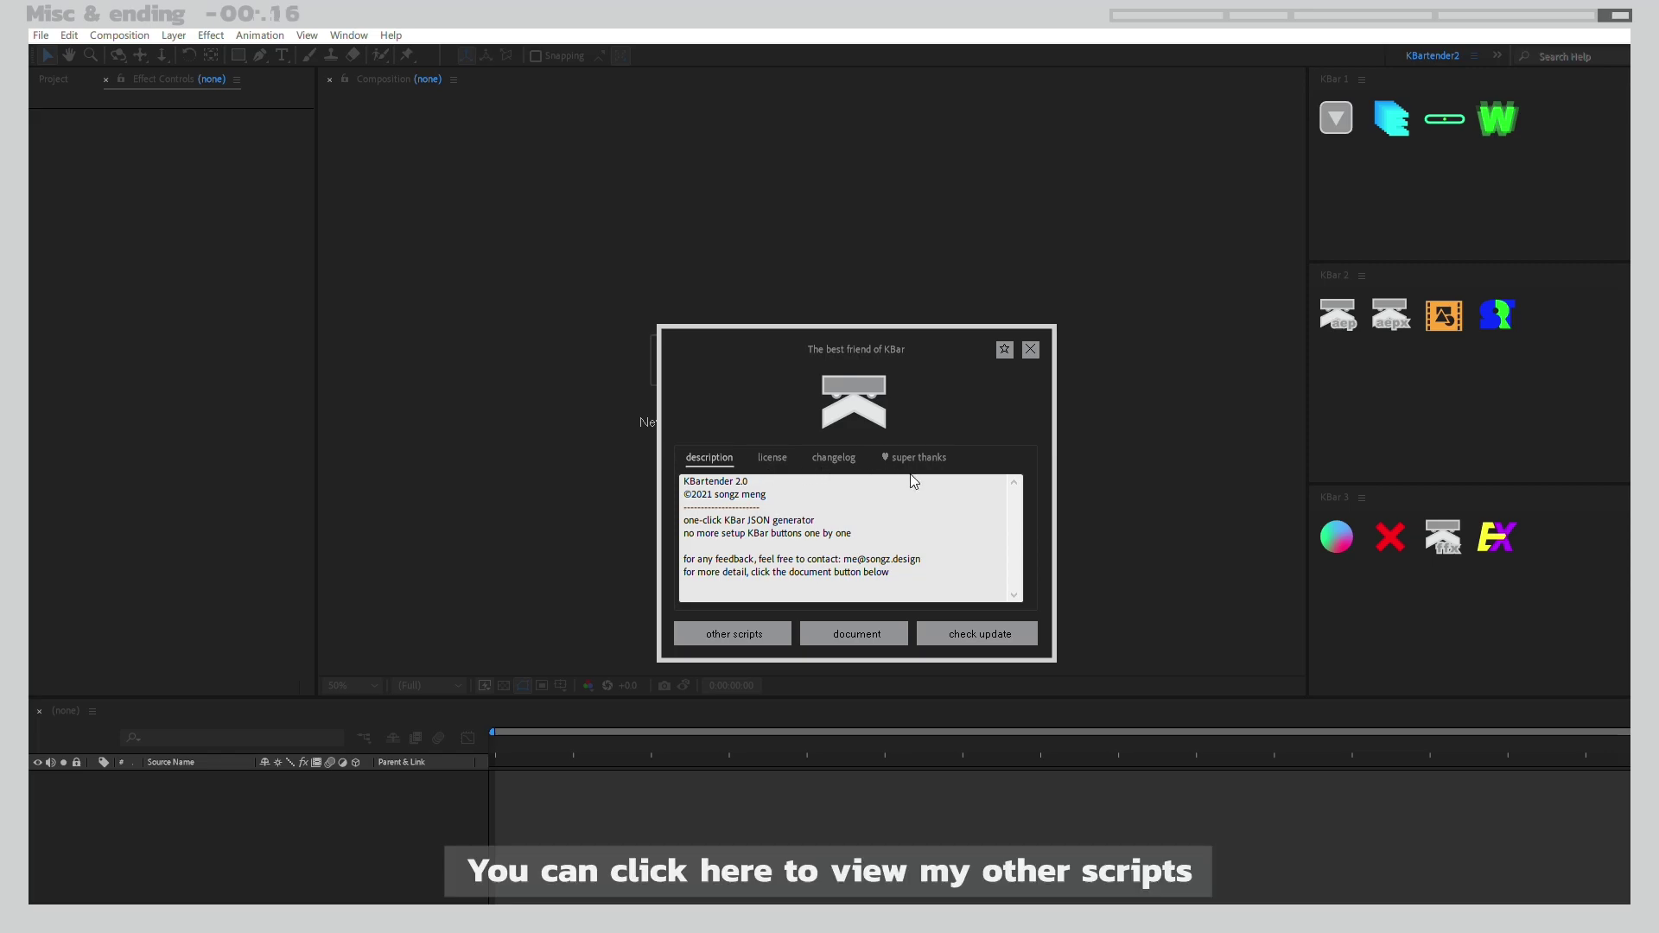
click(758, 636)
scroll(860, 249, down, 2)
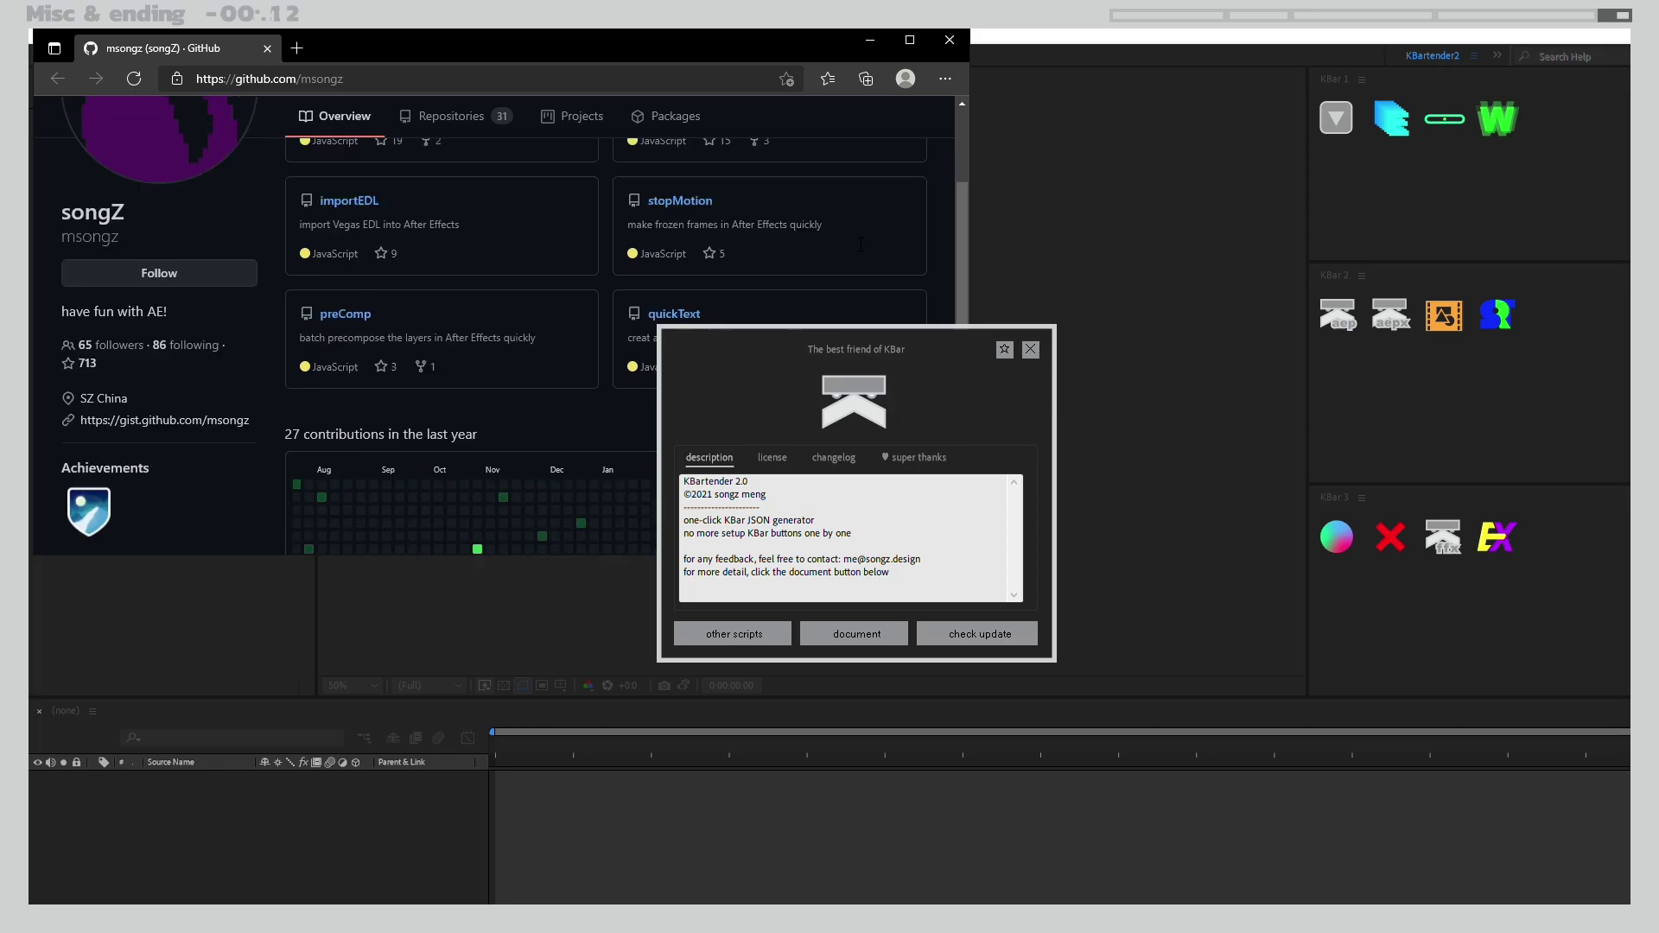
scroll(877, 216, up, 3)
click(950, 40)
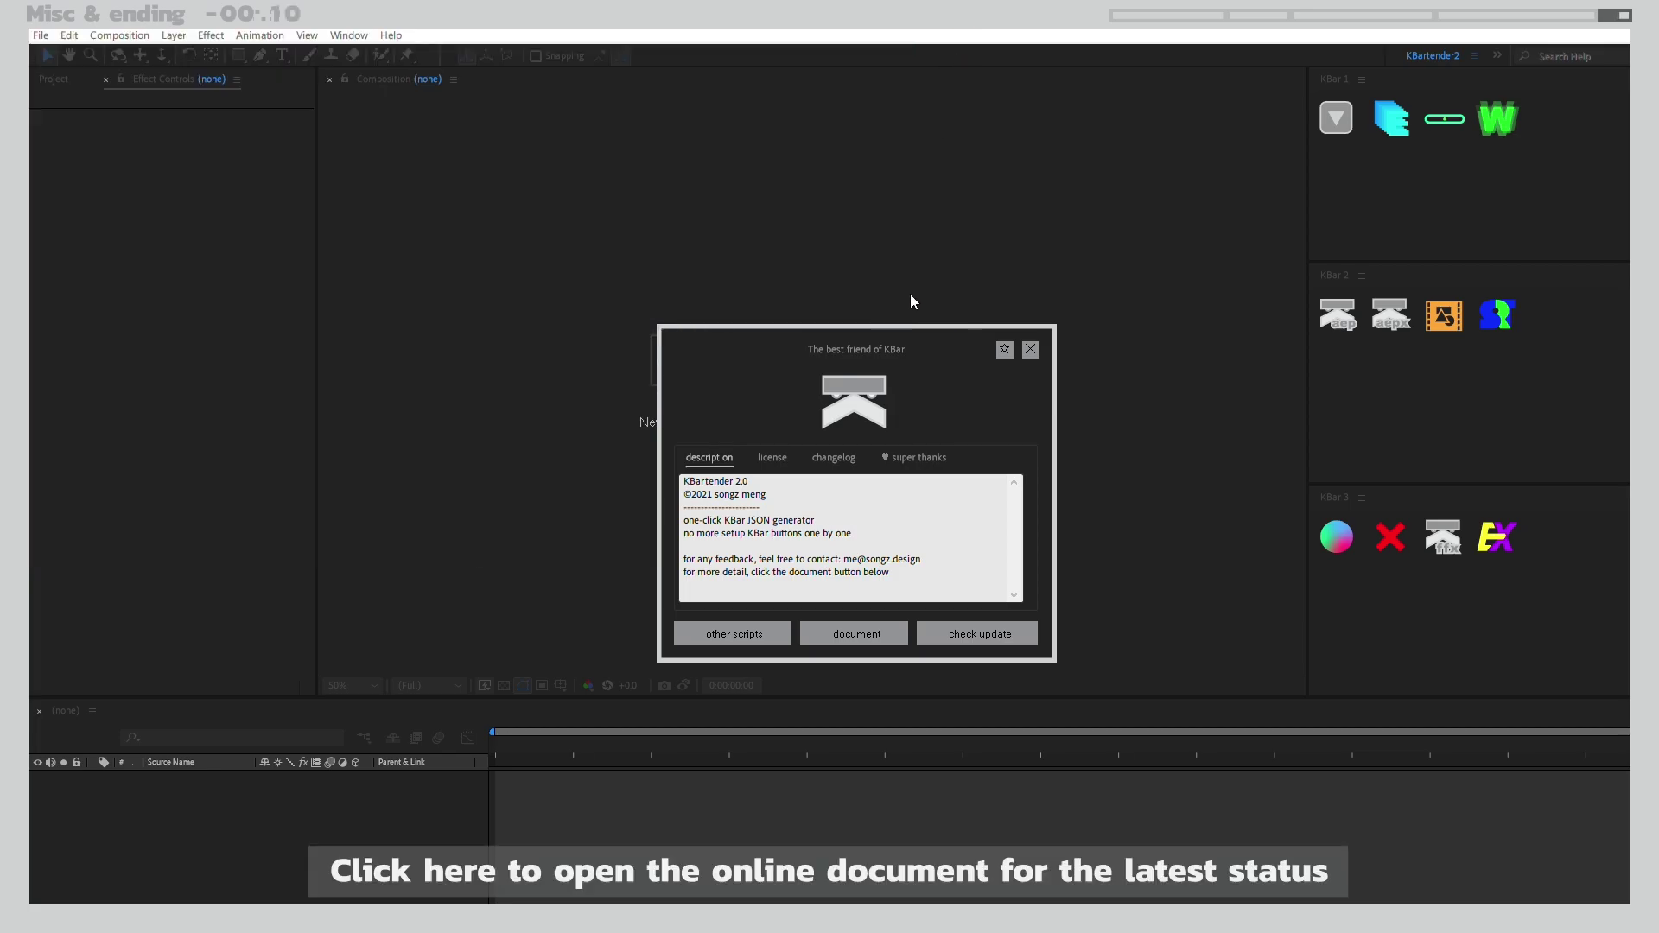
- View the online KBartender 2 document, close it, and read through the super thanks credits in the help window
click(849, 634)
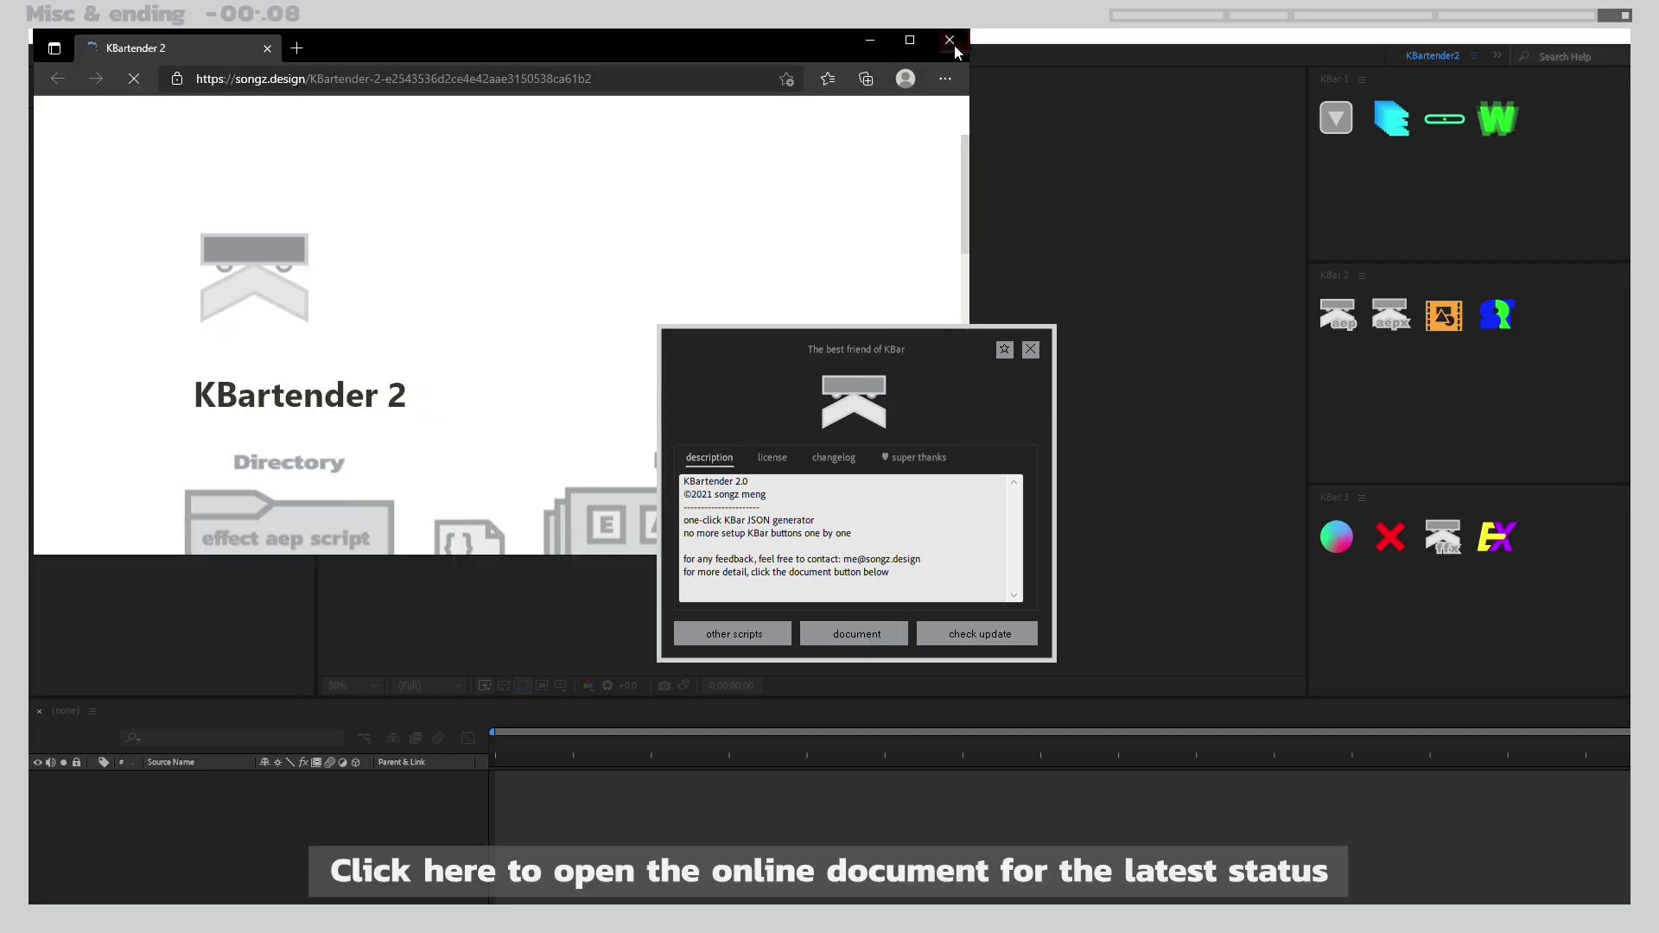
click(950, 39)
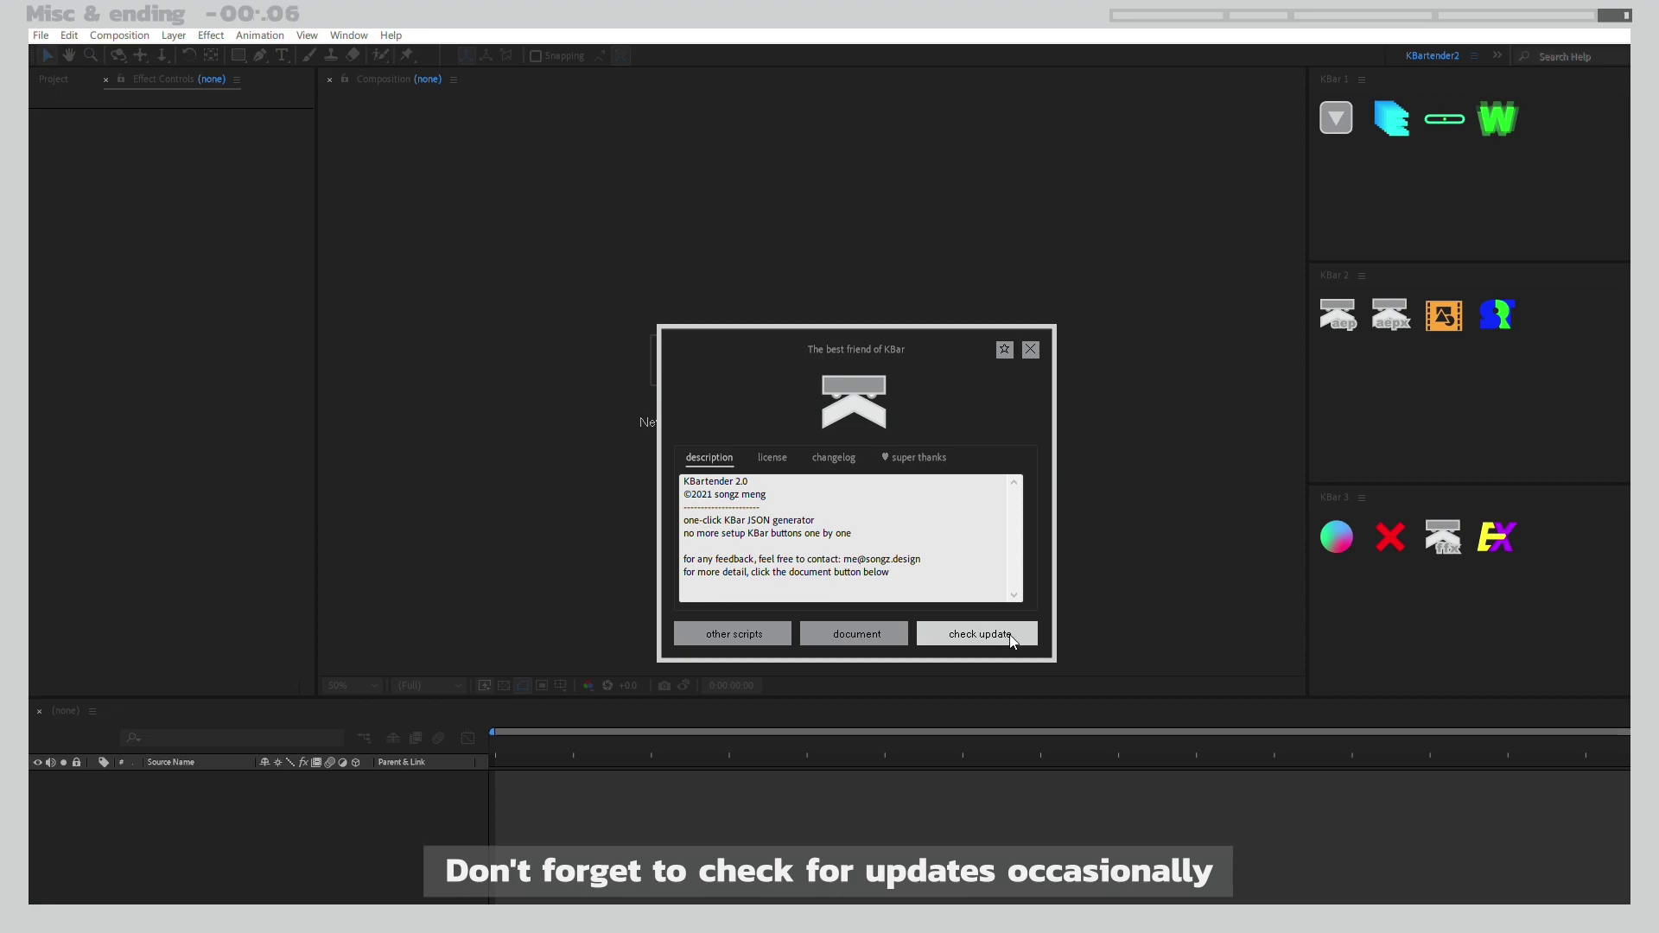
click(913, 469)
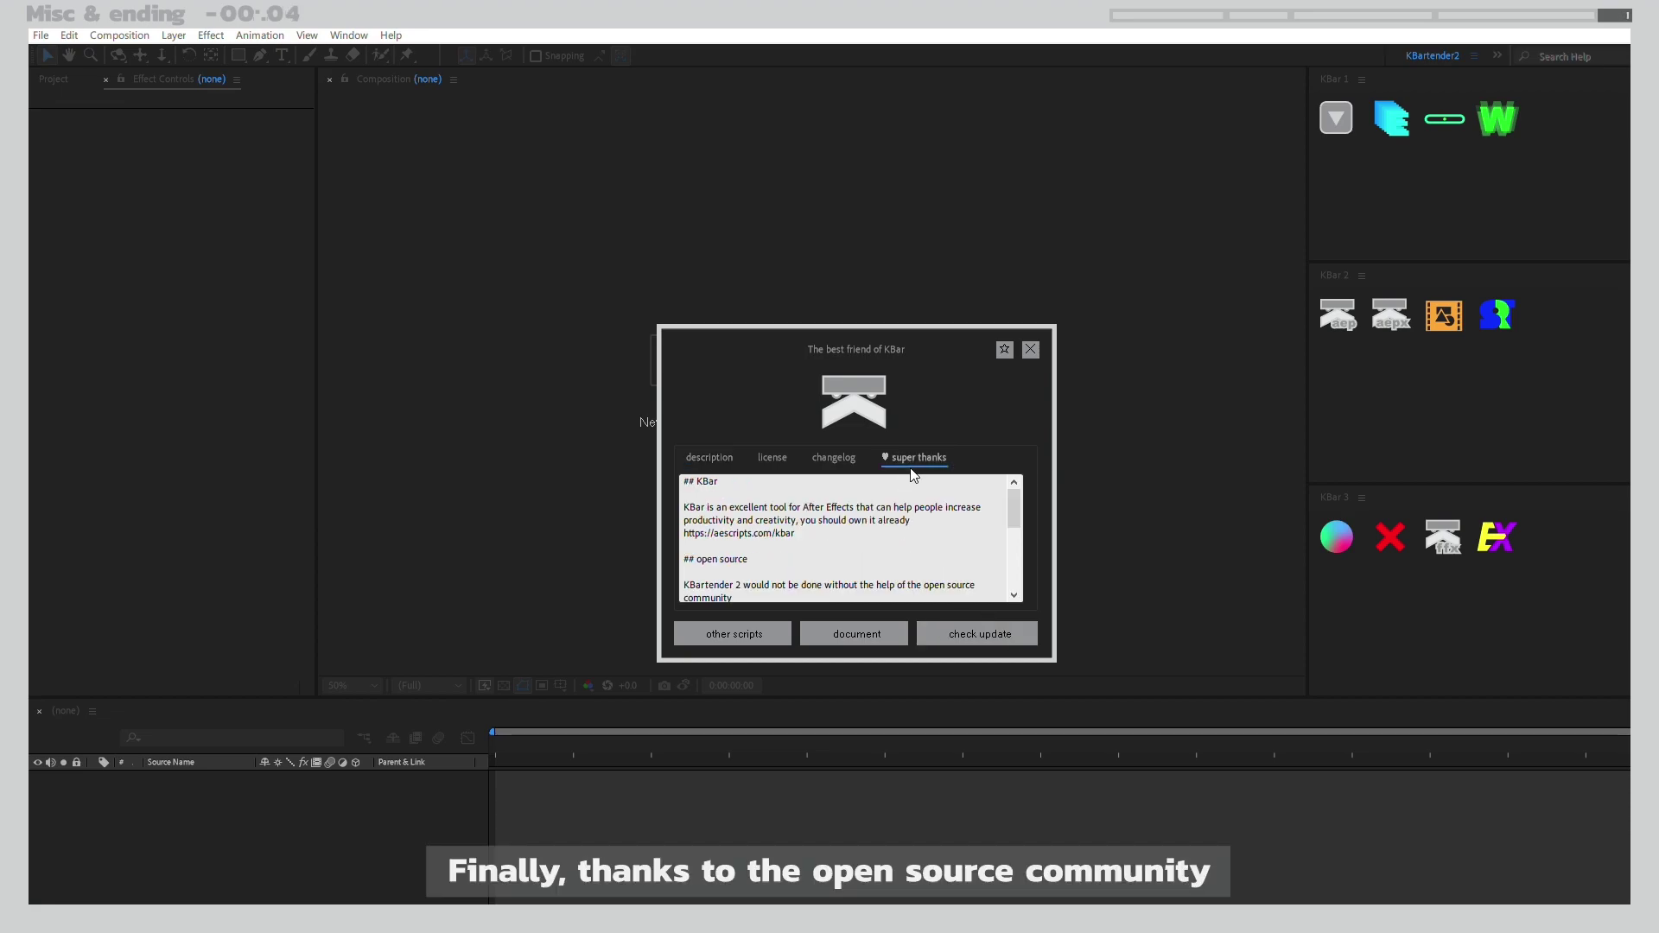
scroll(929, 526, down, 3)
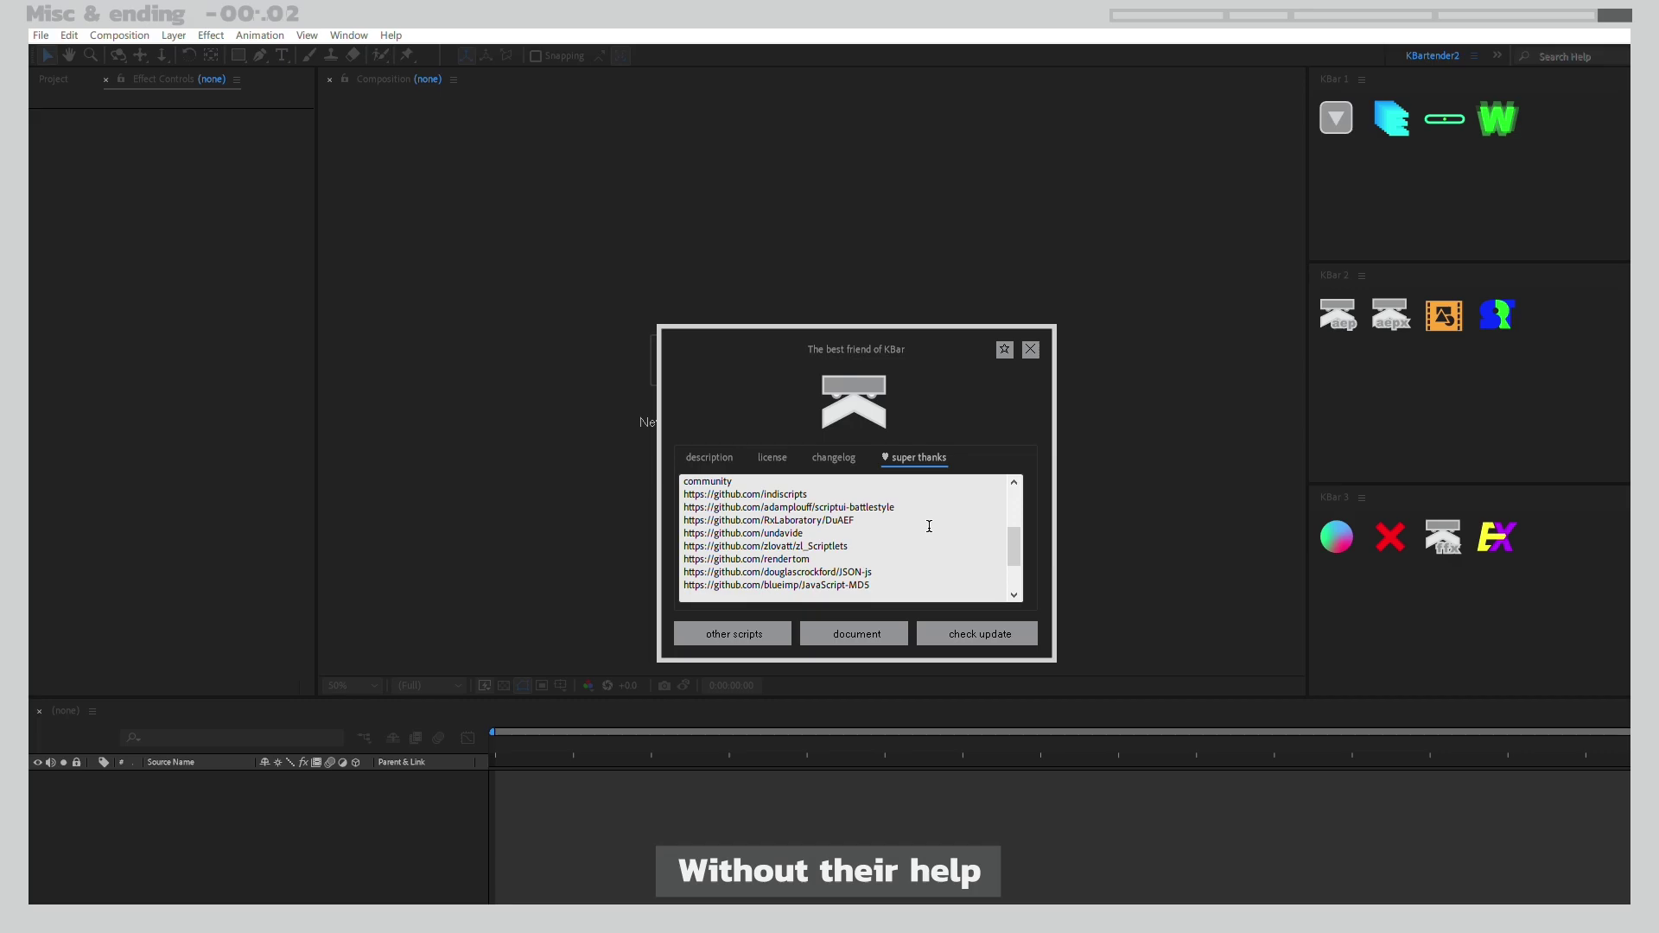